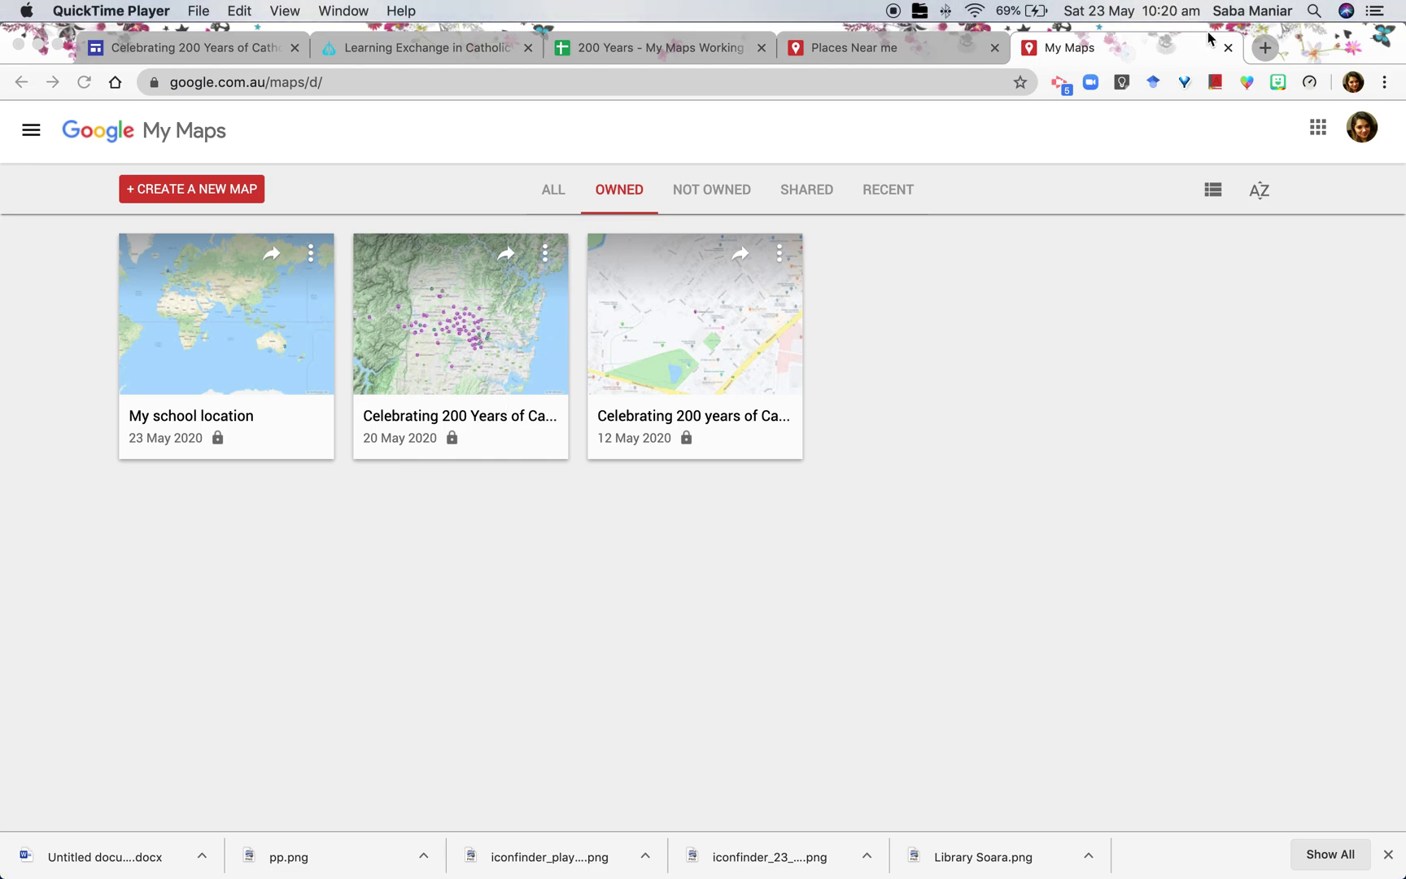
Open Google My Maps in a new browser tab through a "google my maps" search, and view the recent and owned maps
{"action": "left_click", "coordinate": [1266, 49]}
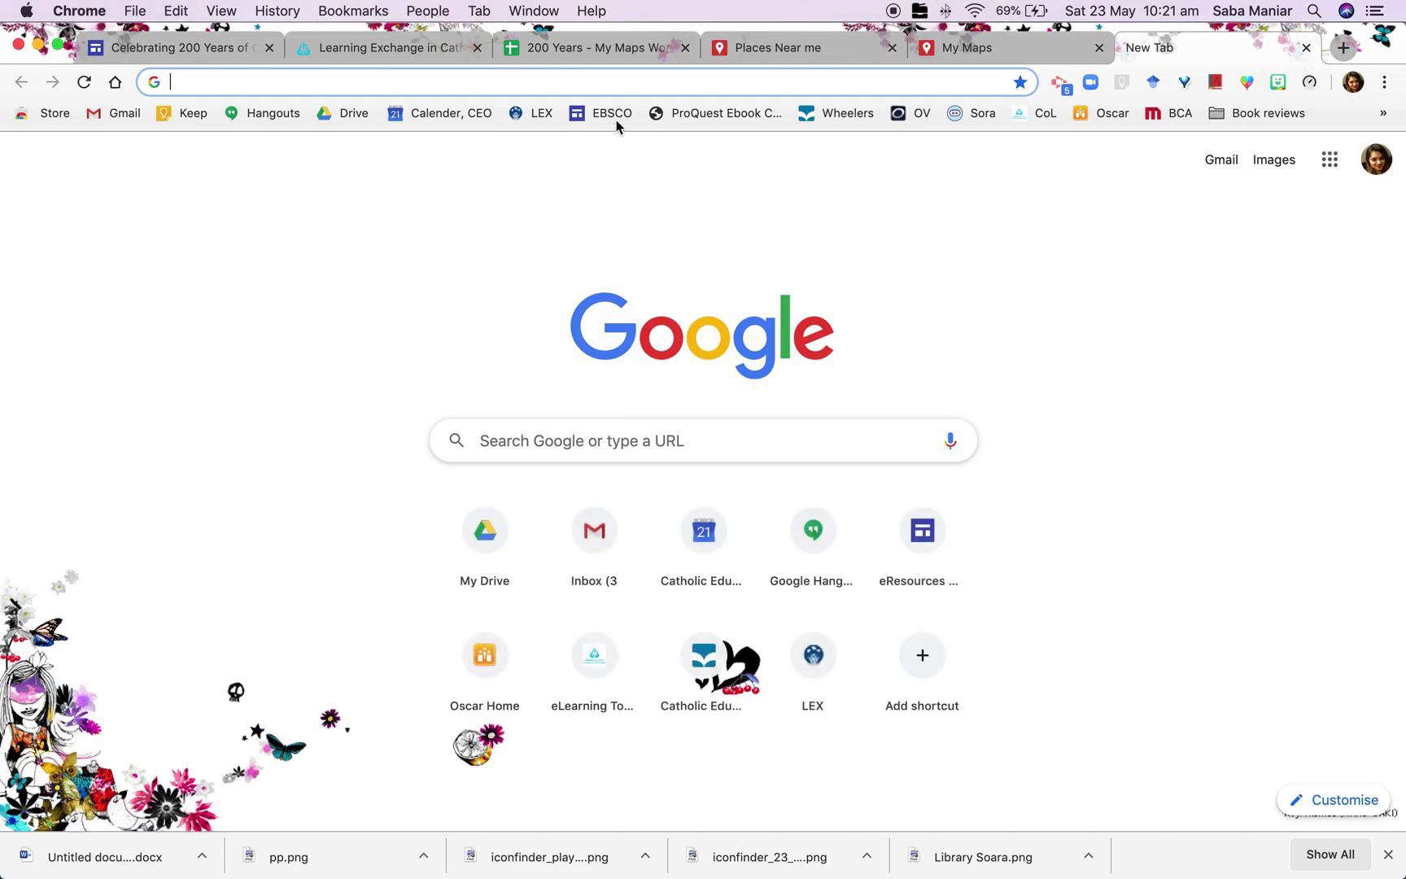
{"action": "left_click", "coordinate": [622, 86]}
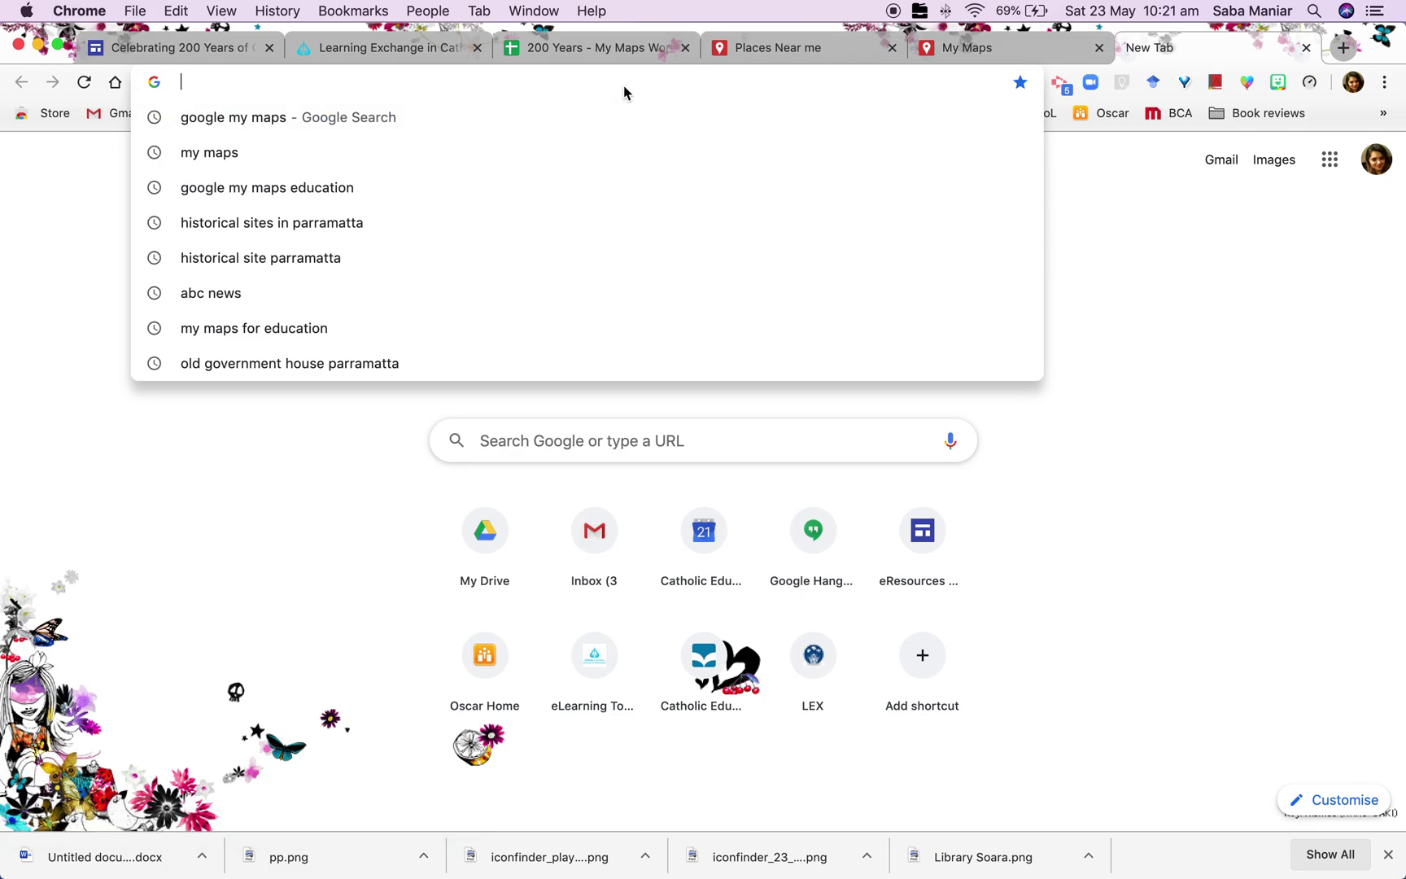
{"action": "left_click", "coordinate": [231, 121]}
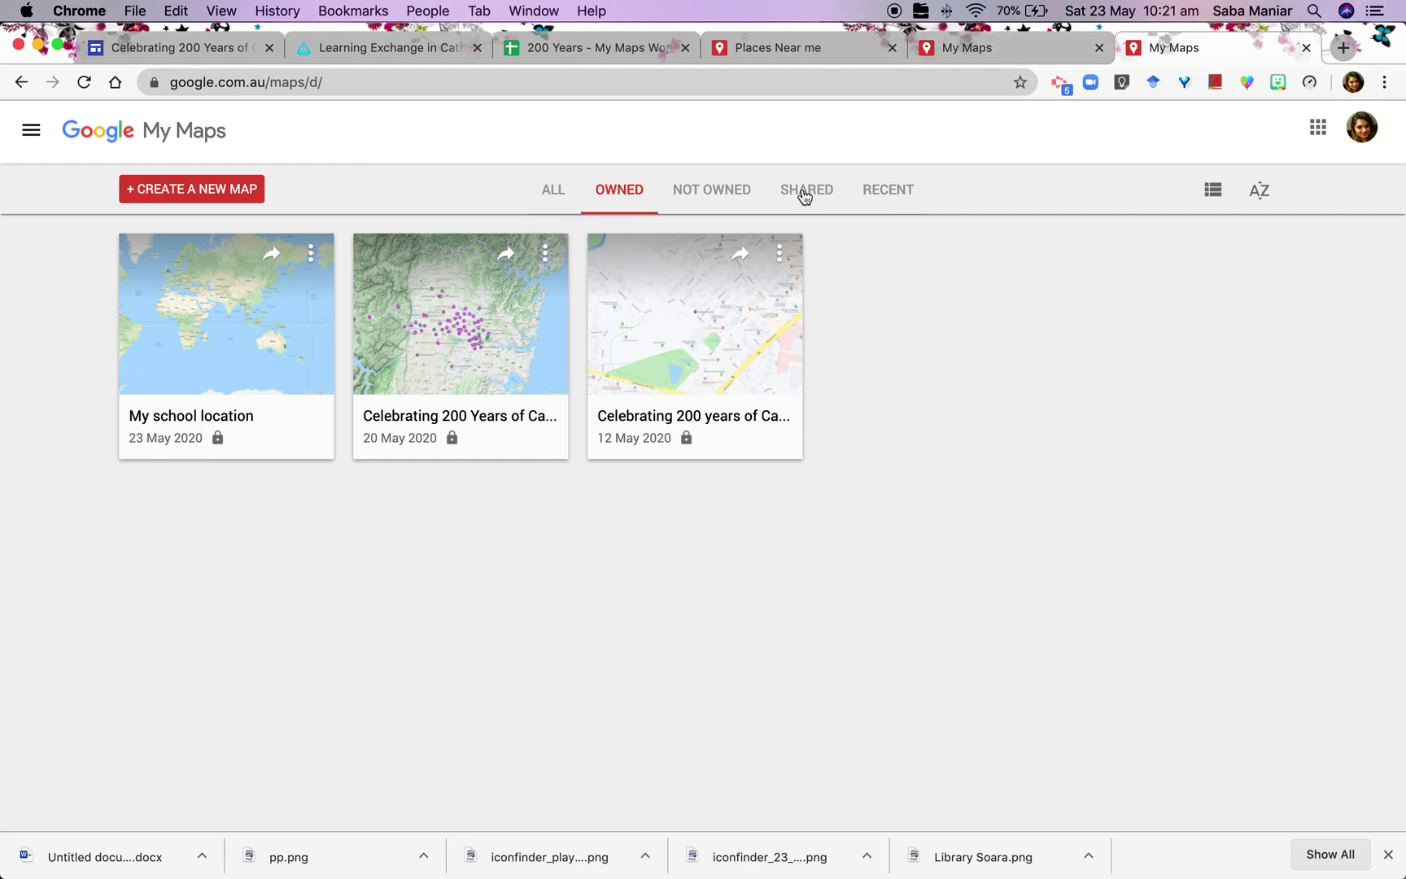
{"action": "left_click", "coordinate": [890, 194]}
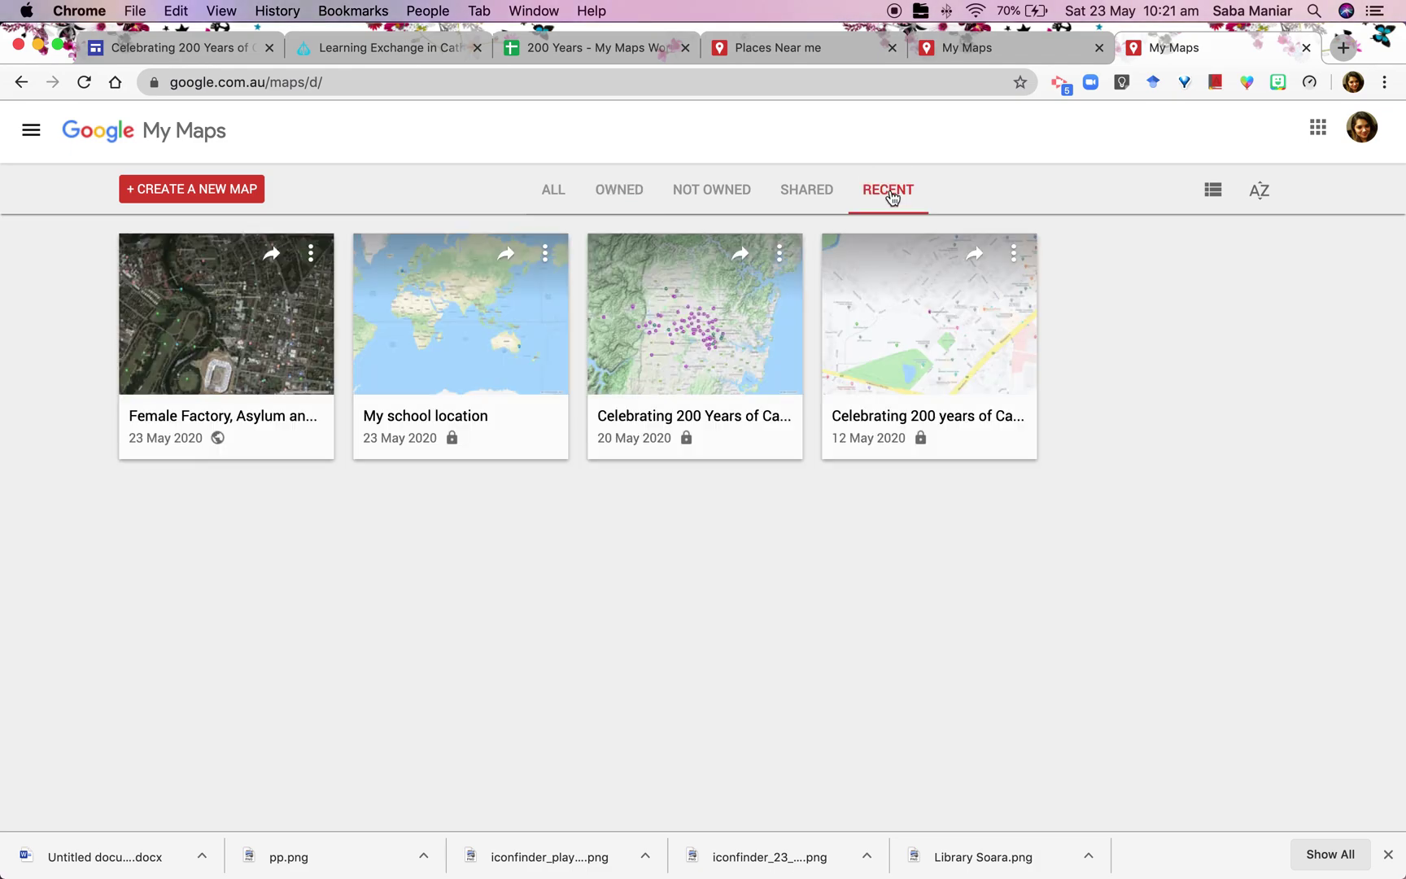
{"action": "left_click", "coordinate": [623, 196]}
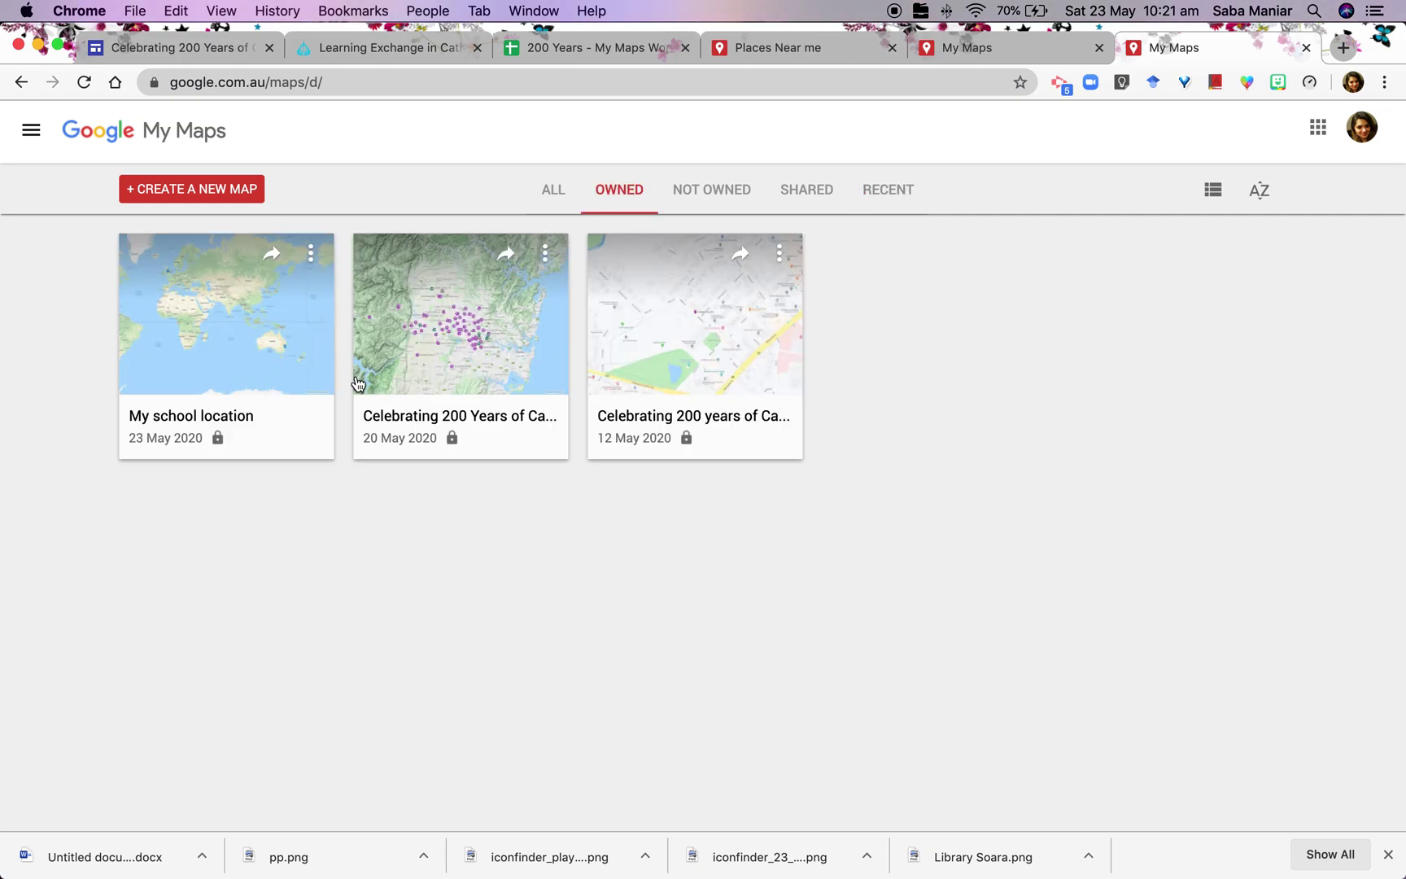
Create a new map titled "Places Near me" with the description "My history project for term 2"
{"action": "left_click", "coordinate": [185, 192]}
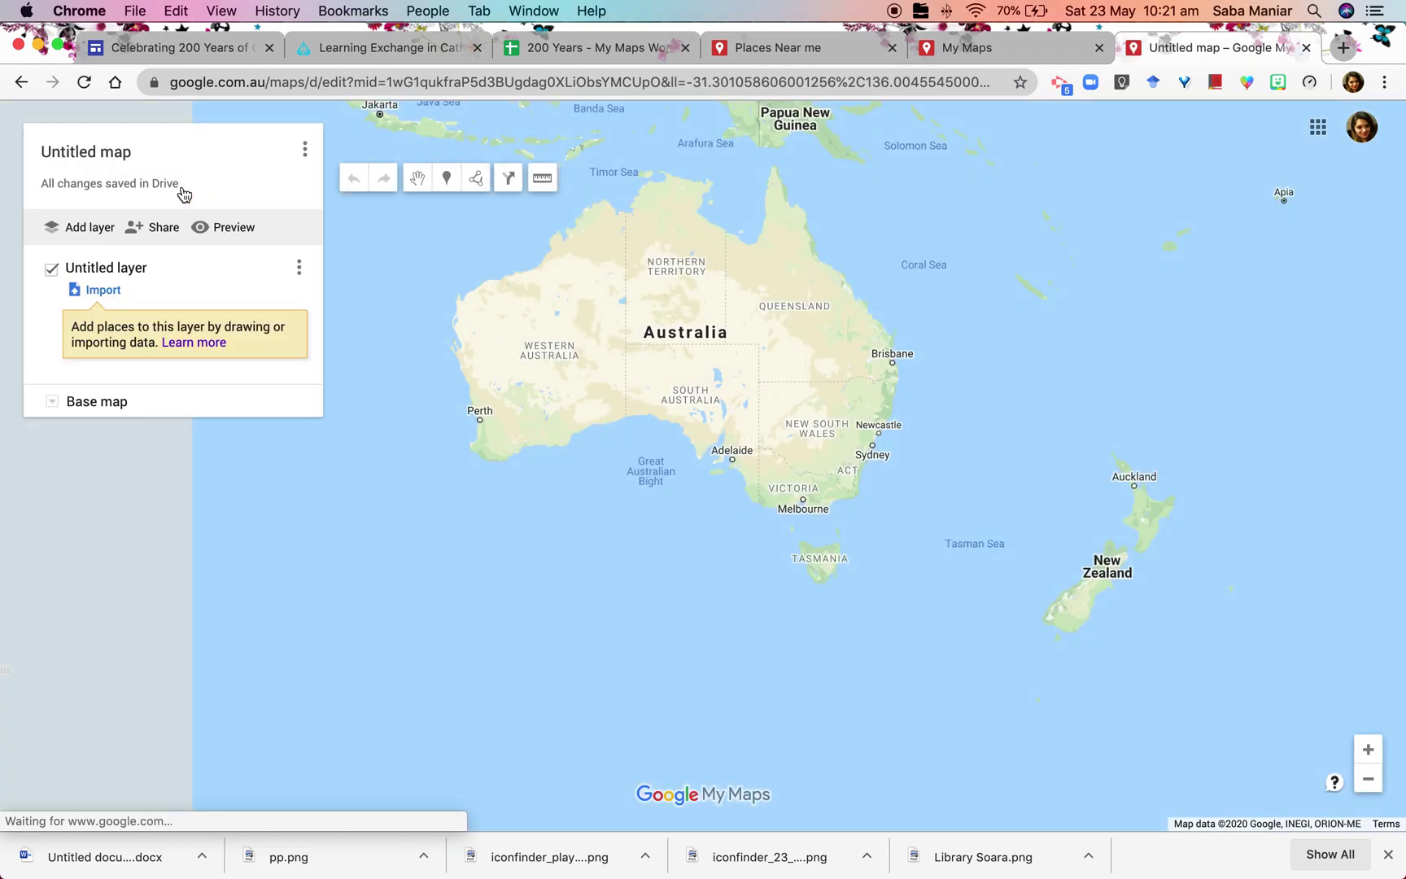
{"action": "left_click", "coordinate": [78, 150]}
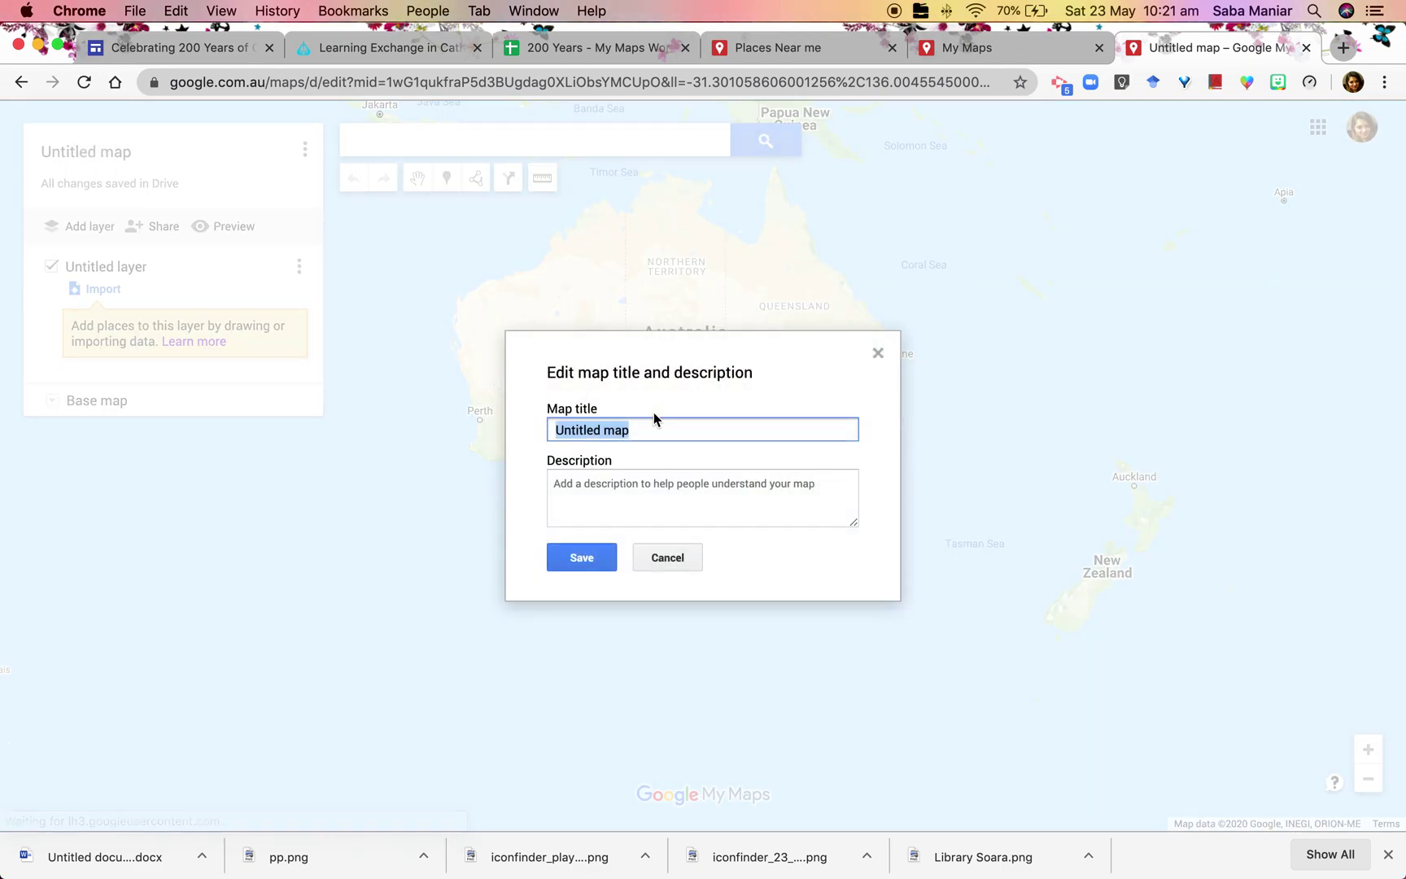
{"action": "type", "text": "Pla"}
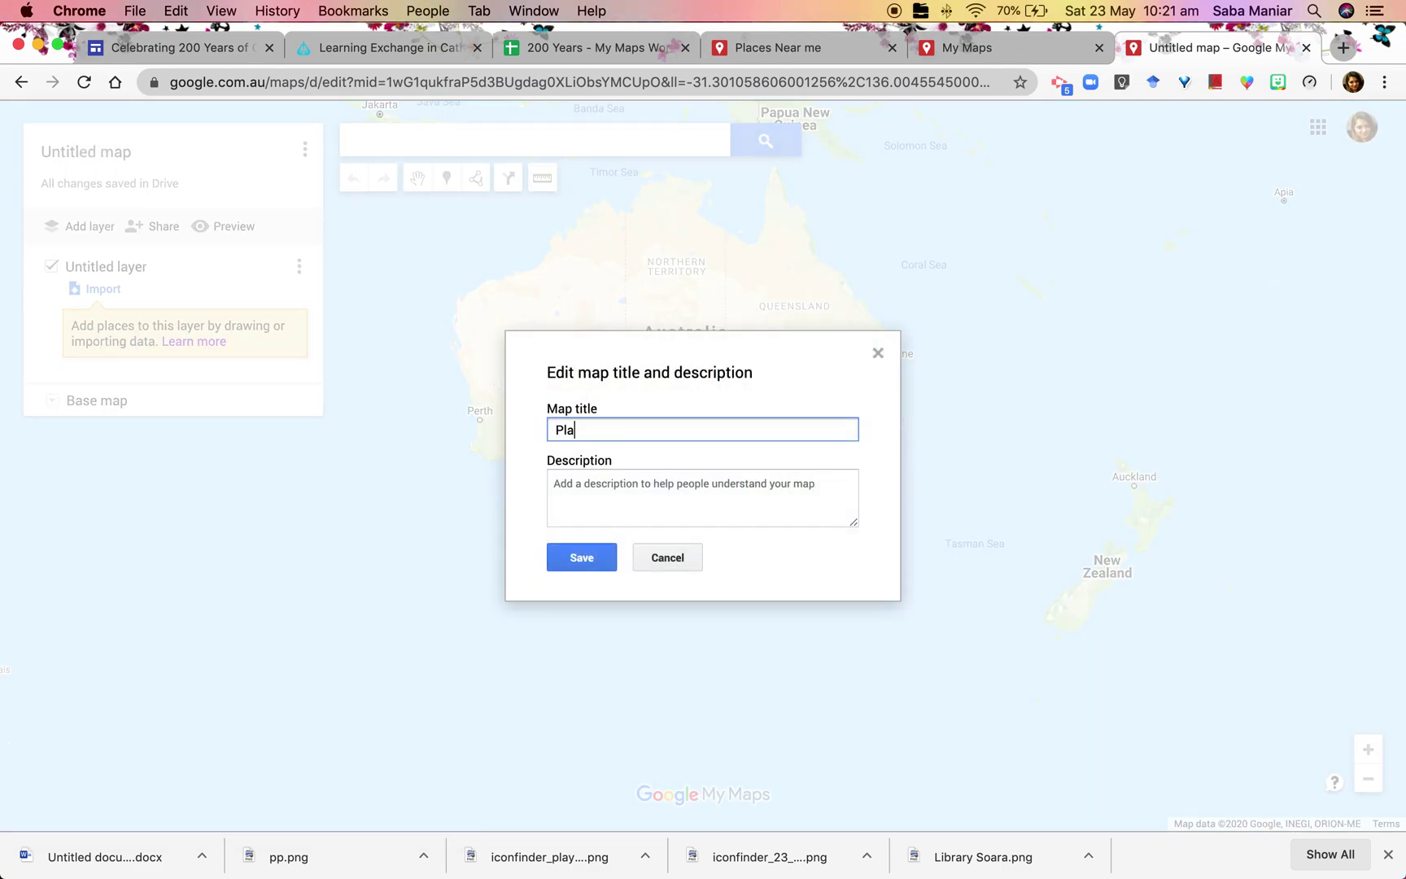
{"action": "type", "text": "ces Near me"}
{"action": "left_click", "coordinate": [595, 488]}
{"action": "type", "text": "My history project f"}
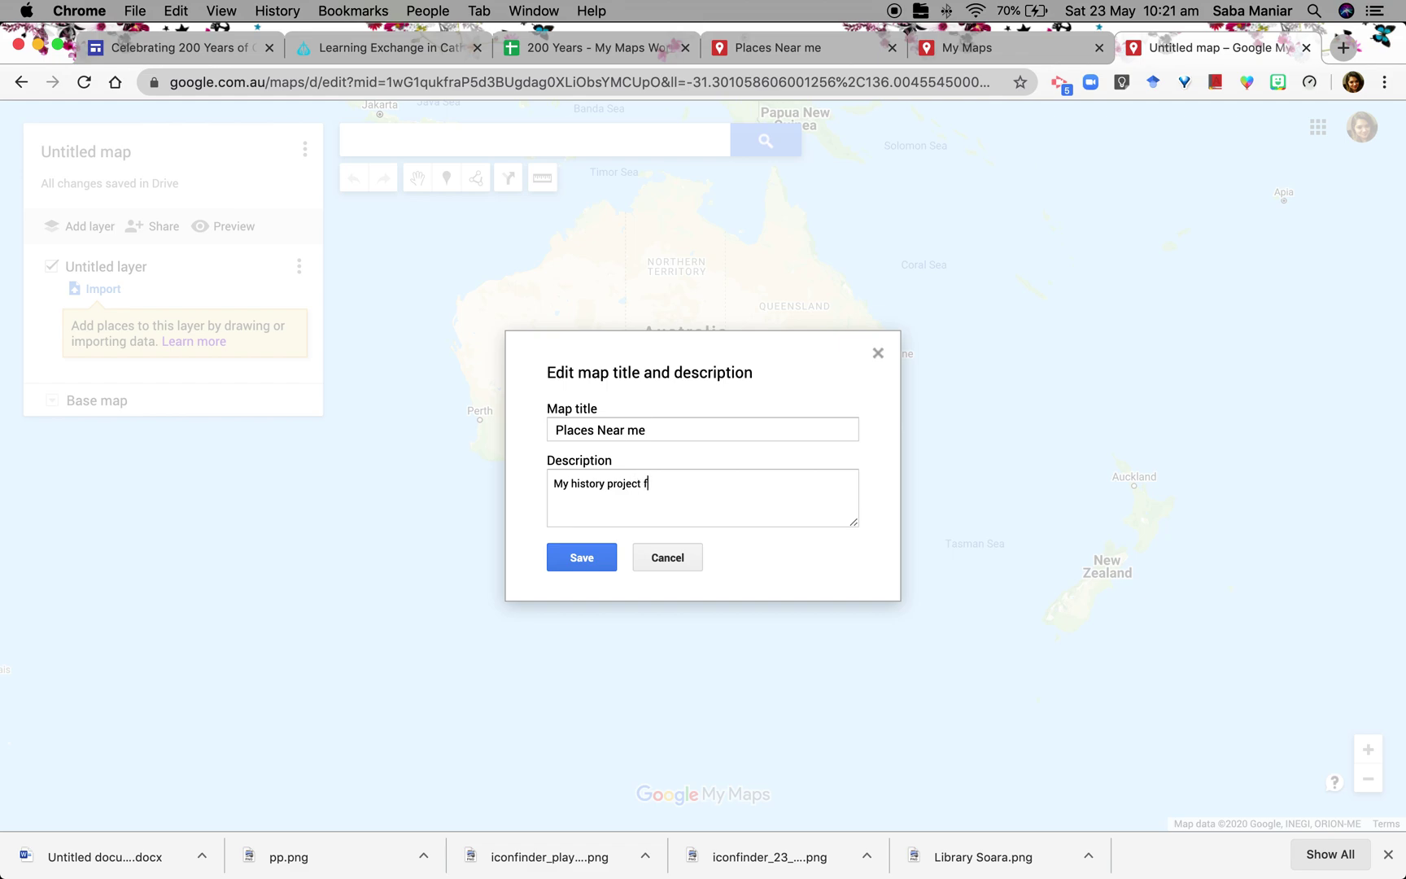
{"action": "type", "text": "or term 2"}
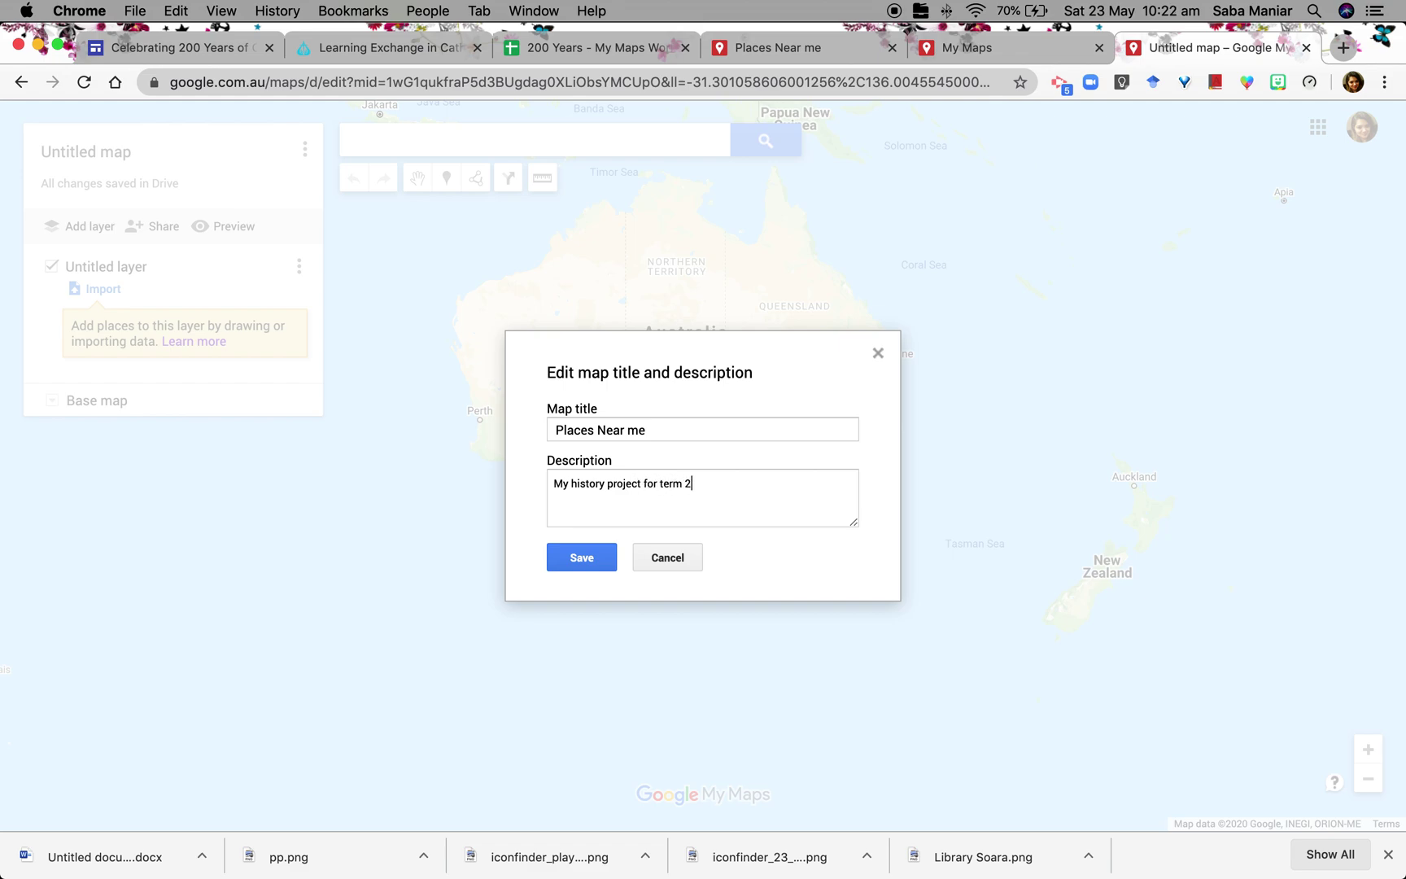
{"action": "left_click", "coordinate": [582, 558]}
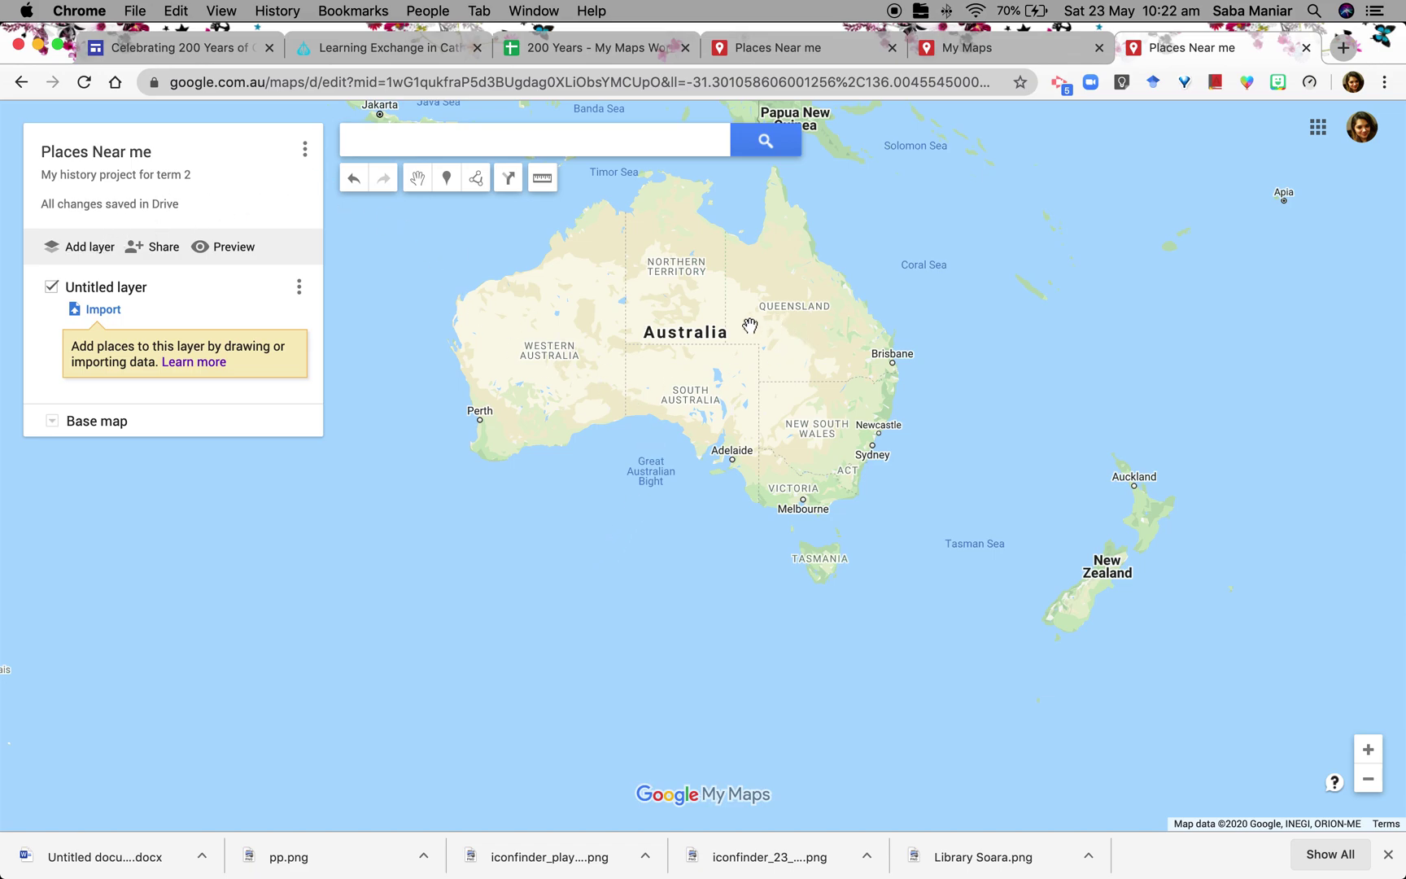
Rename the map's untitled layer "My School"
{"action": "left_click", "coordinate": [120, 288]}
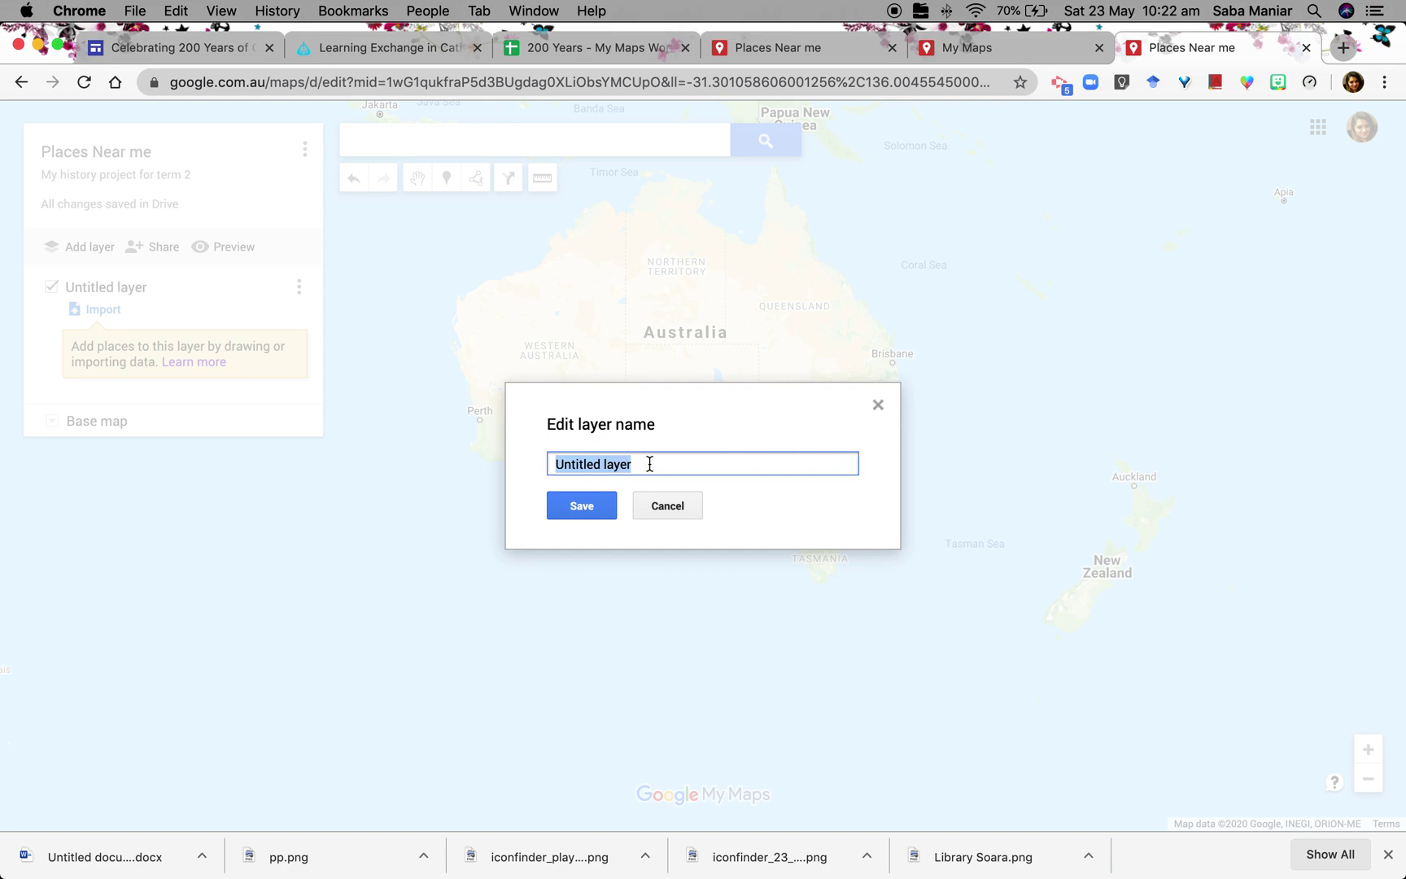
{"action": "type", "text": "My School"}
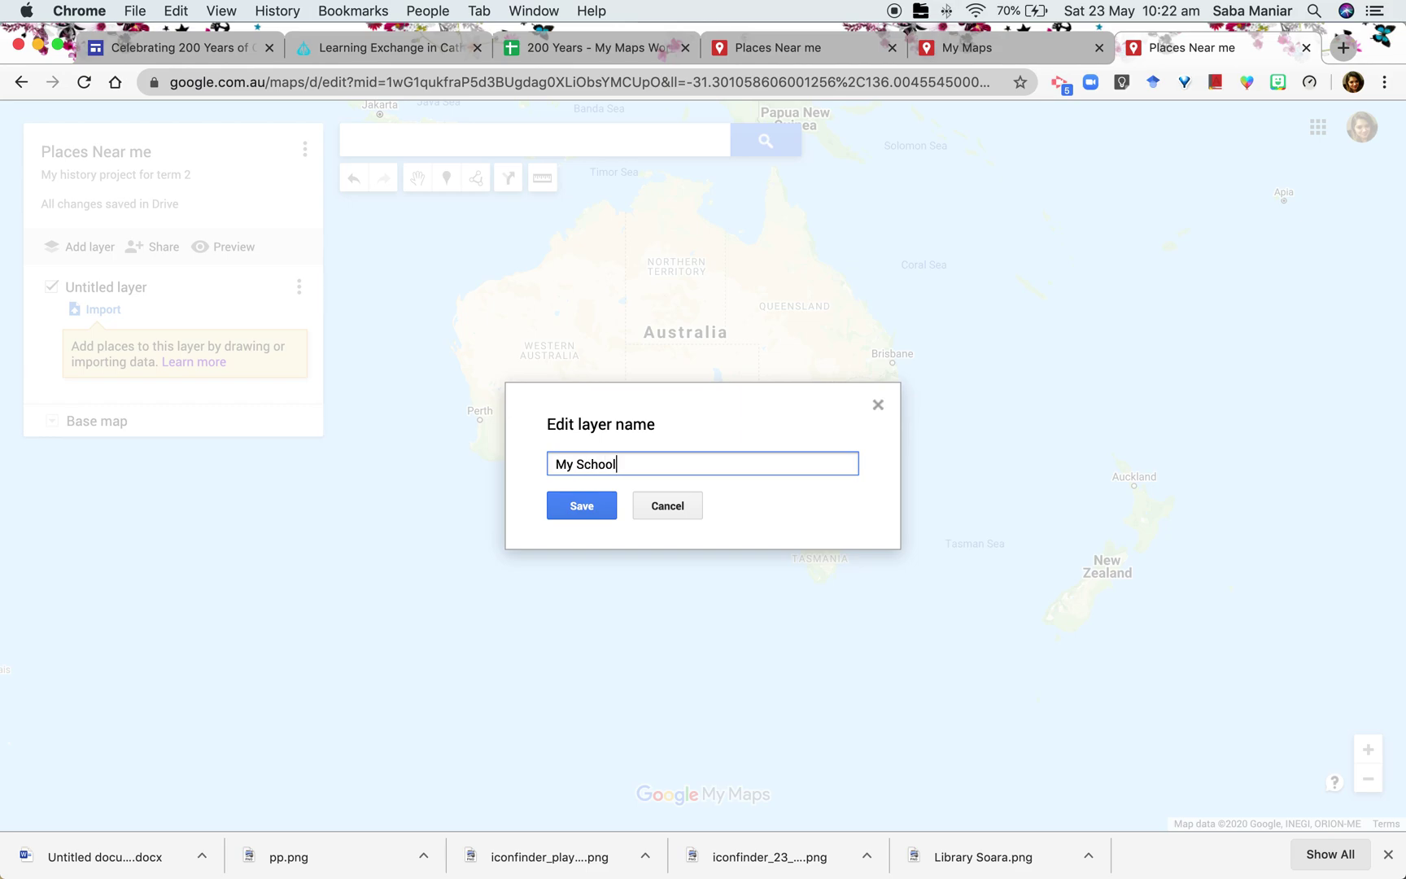
{"action": "left_click", "coordinate": [581, 505]}
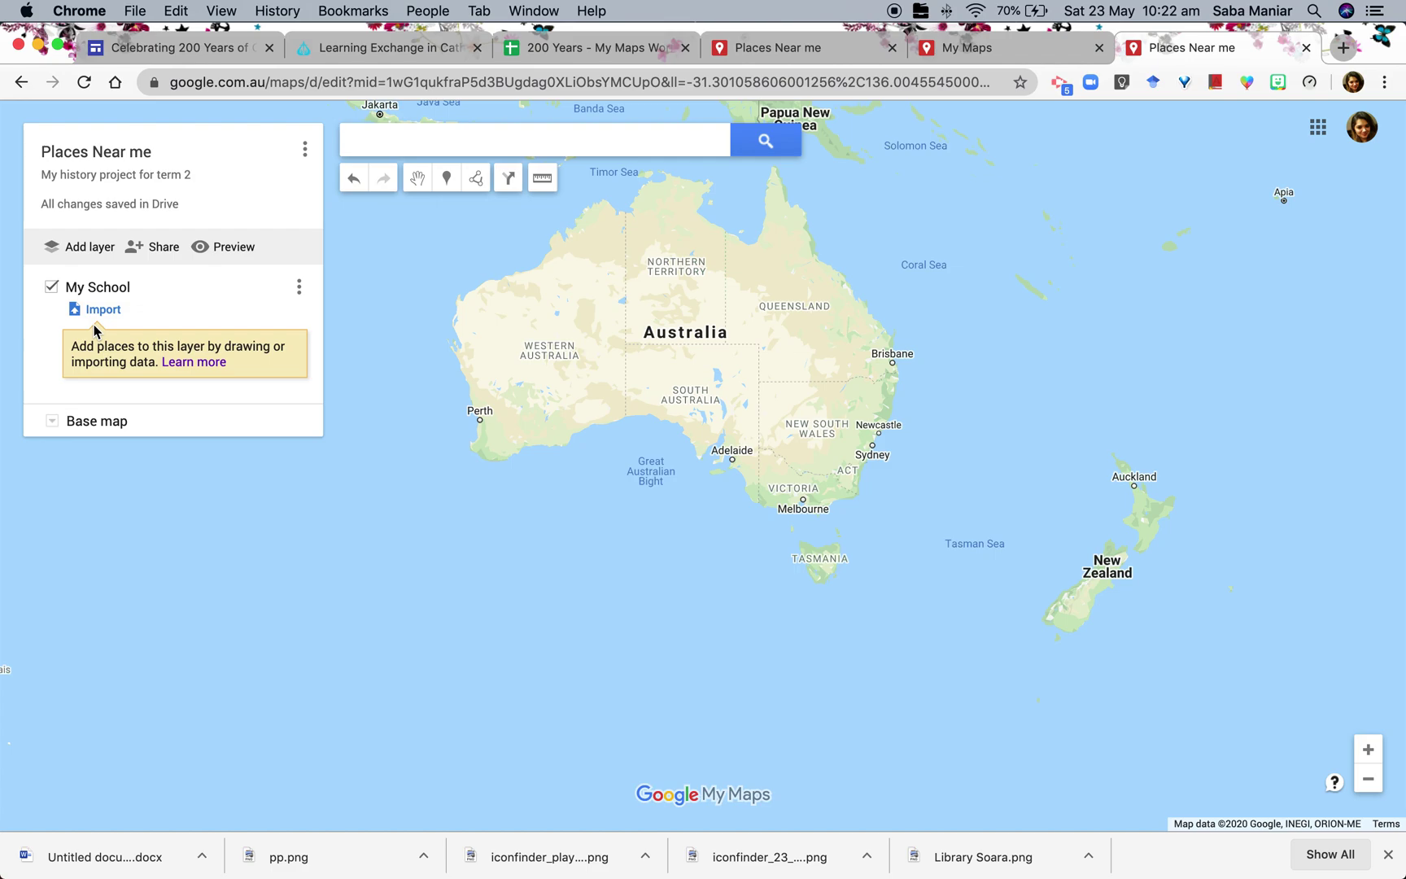
Search for "St Monica's parr" and add St Monica's Primary School in North Parramatta to the My School layer
{"action": "left_click", "coordinate": [395, 141]}
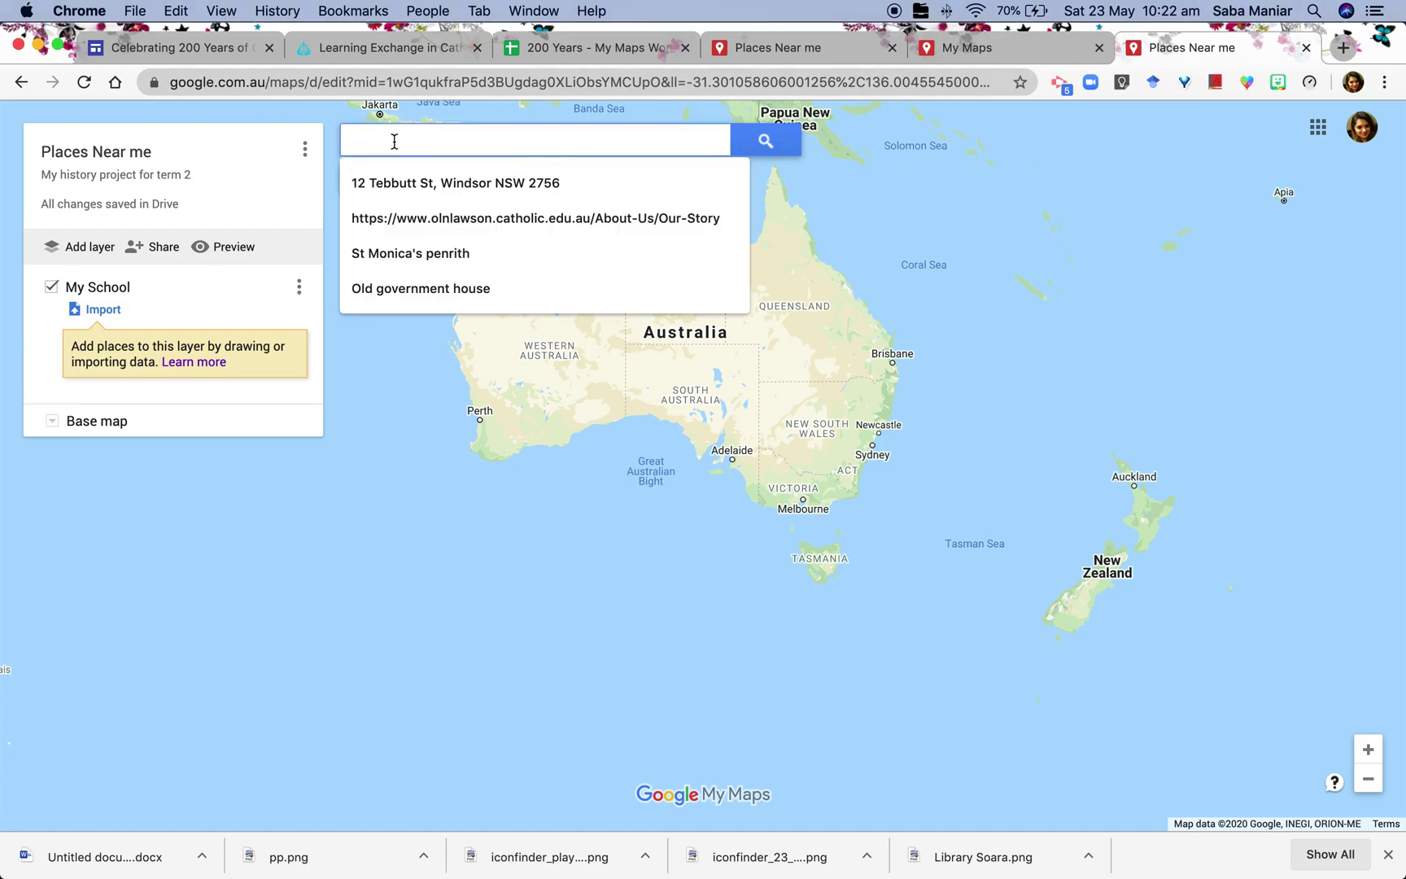
{"action": "type", "text": "M"}
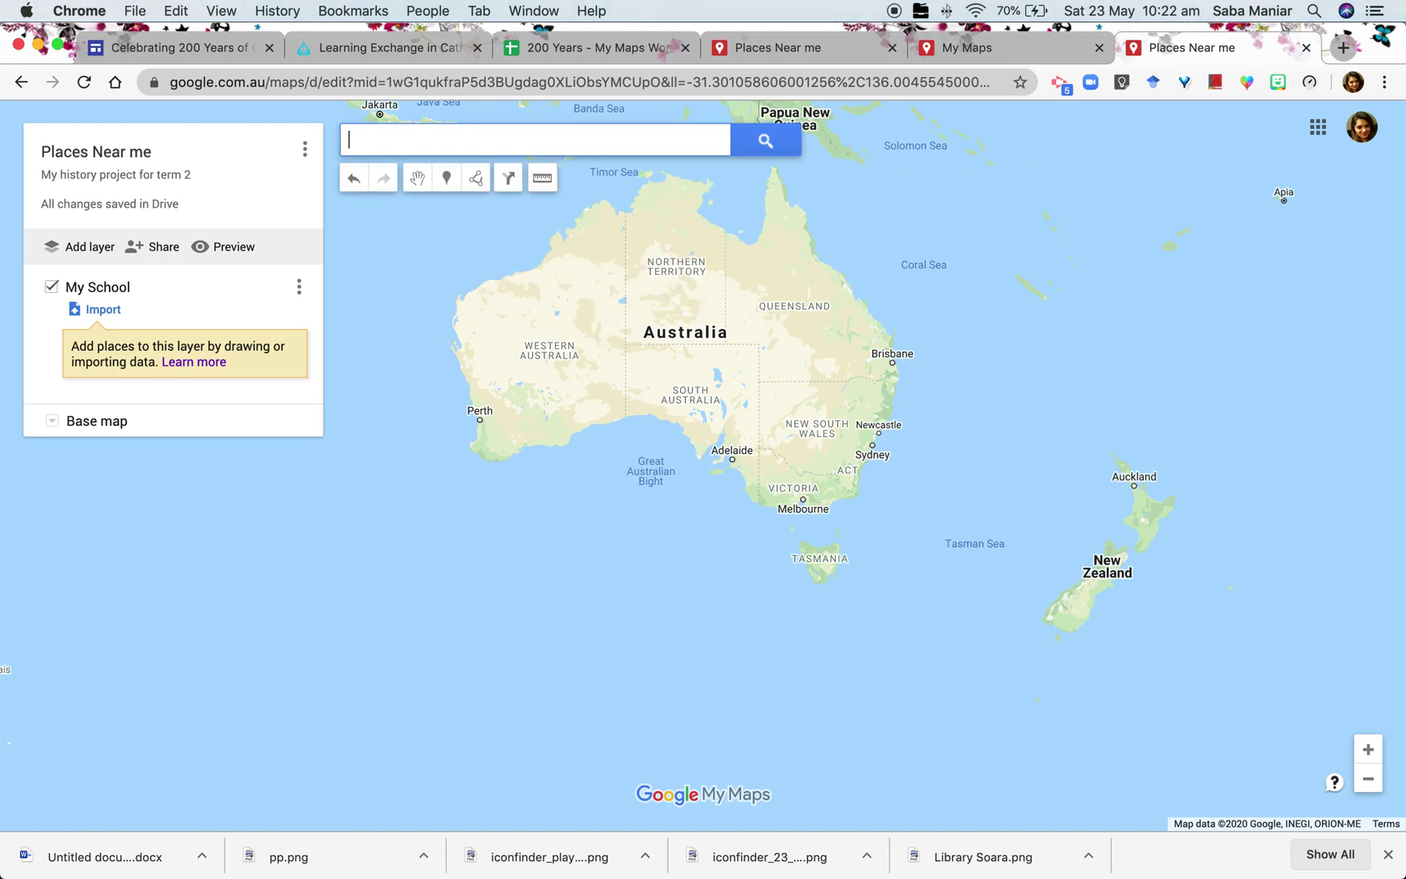
{"action": "type", "text": "St Moni"}
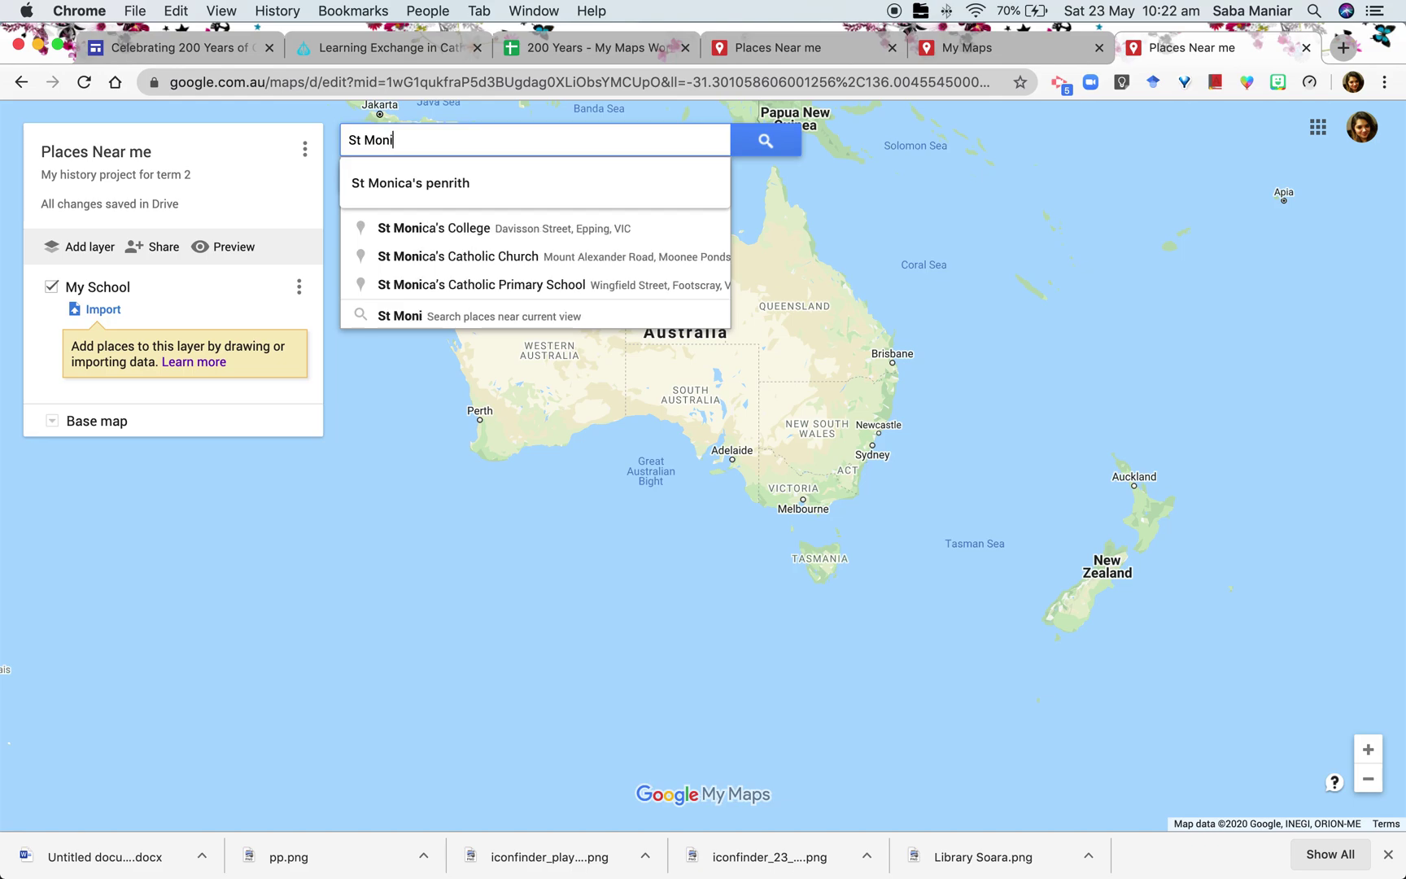
{"action": "type", "text": "ca's "}
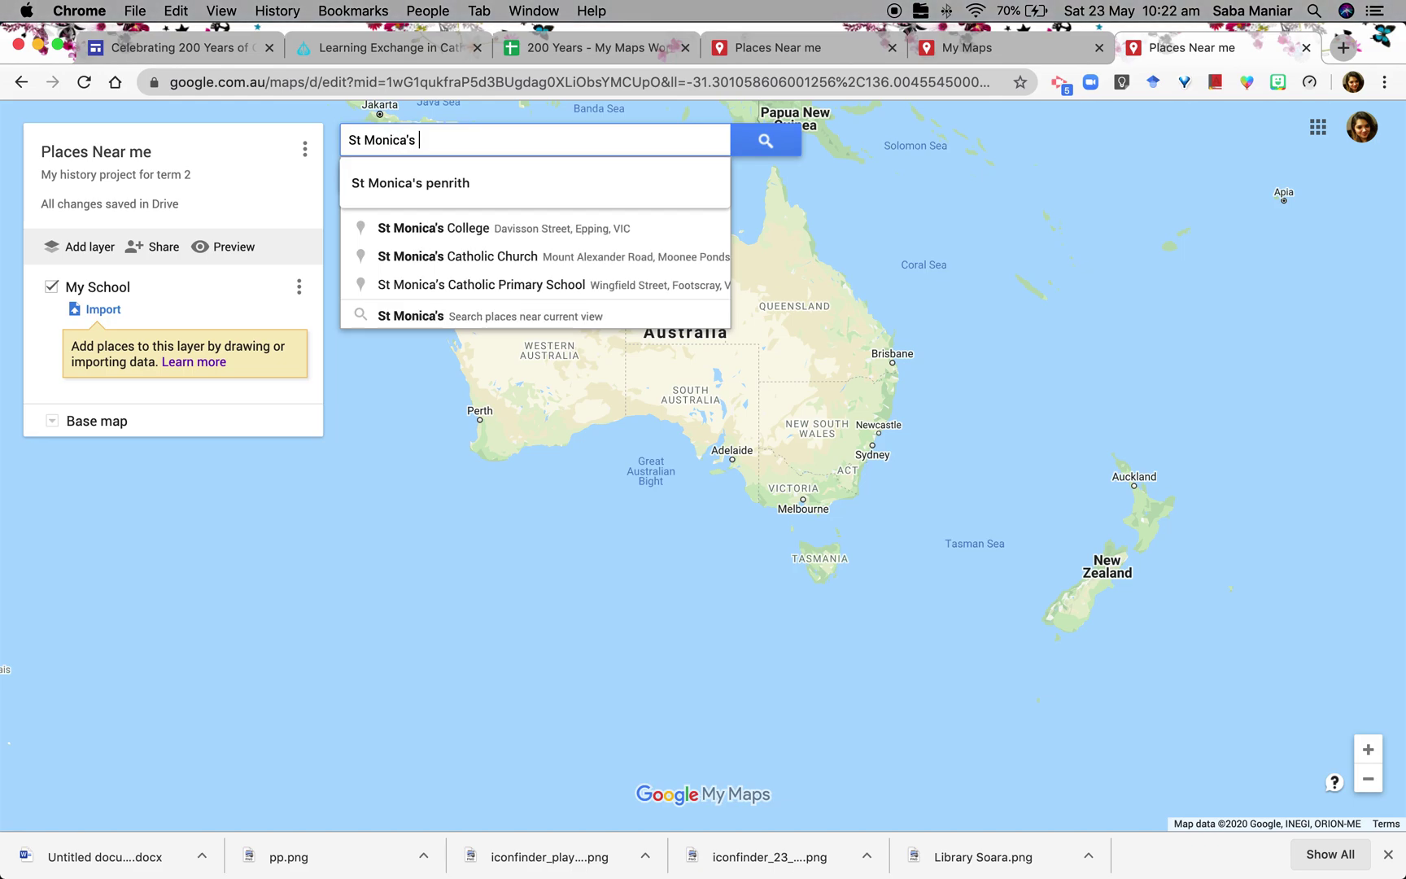
{"action": "type", "text": "parr"}
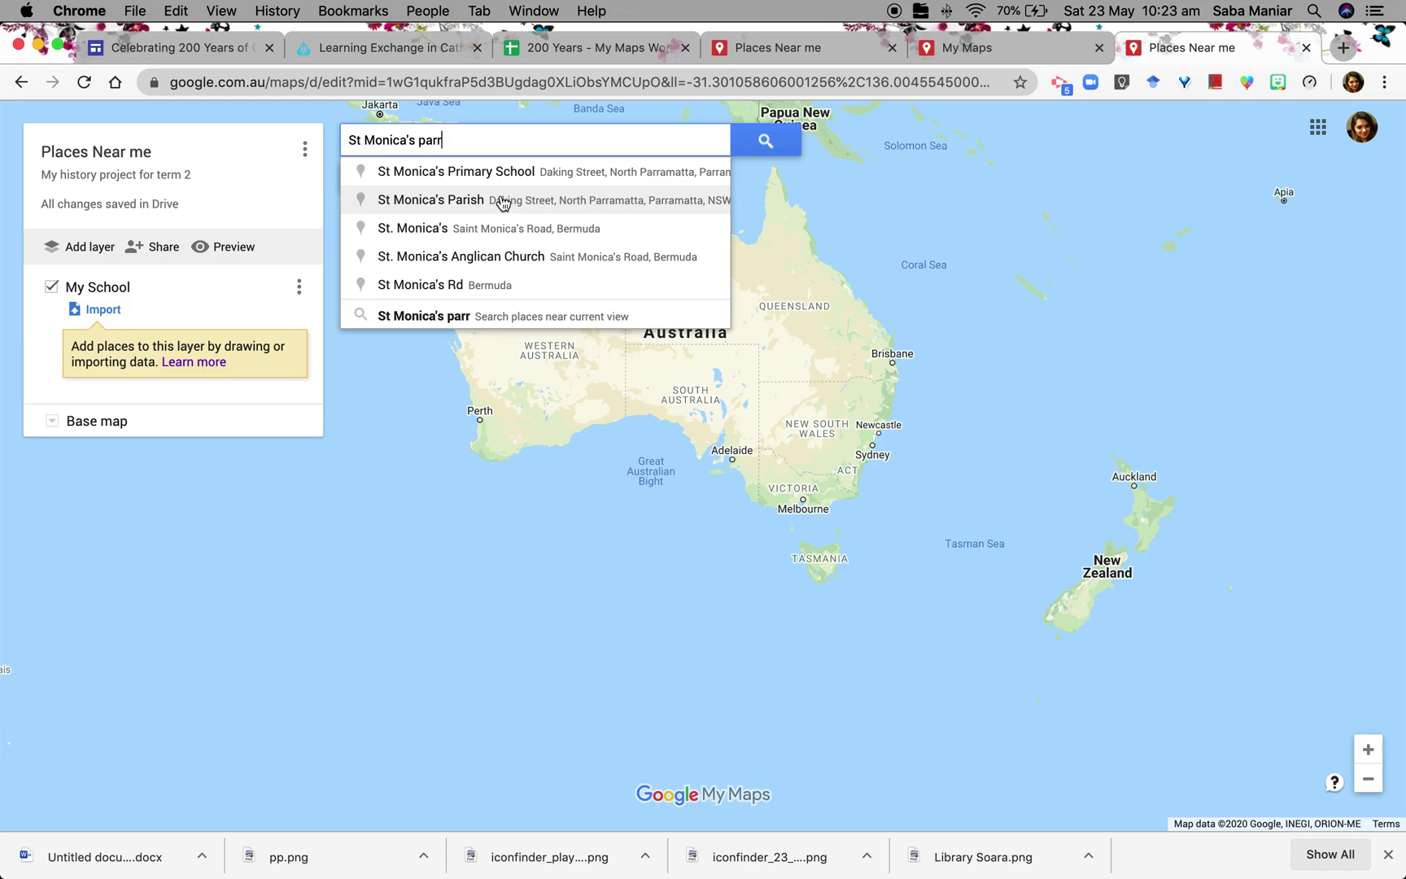
{"action": "left_click", "coordinate": [492, 172]}
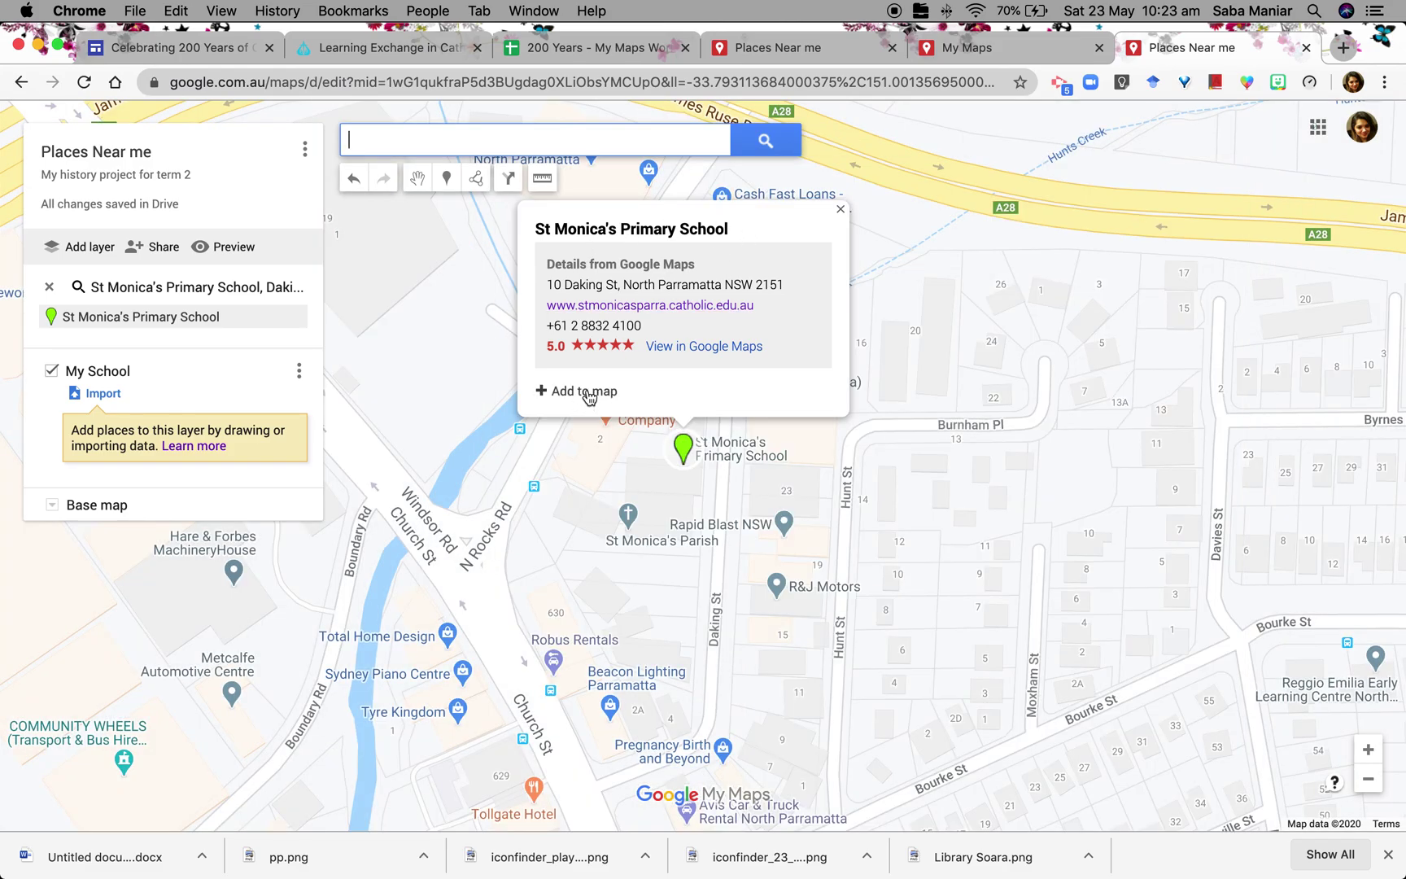
{"action": "left_click", "coordinate": [586, 391]}
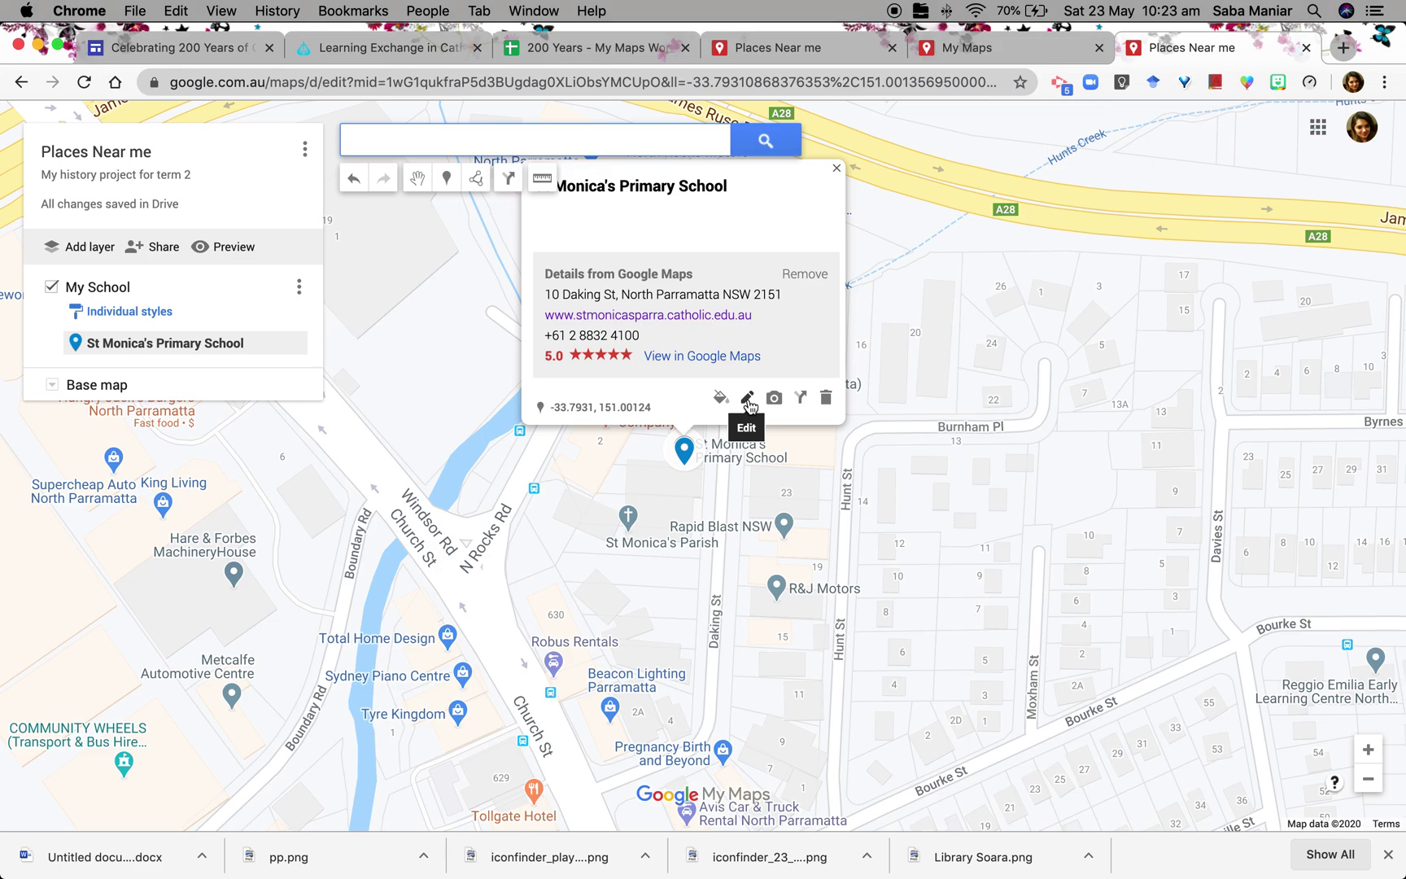
Remove the Google Maps details from the school's marker and give it the description "This is my description for my school"
{"action": "left_click", "coordinate": [748, 399]}
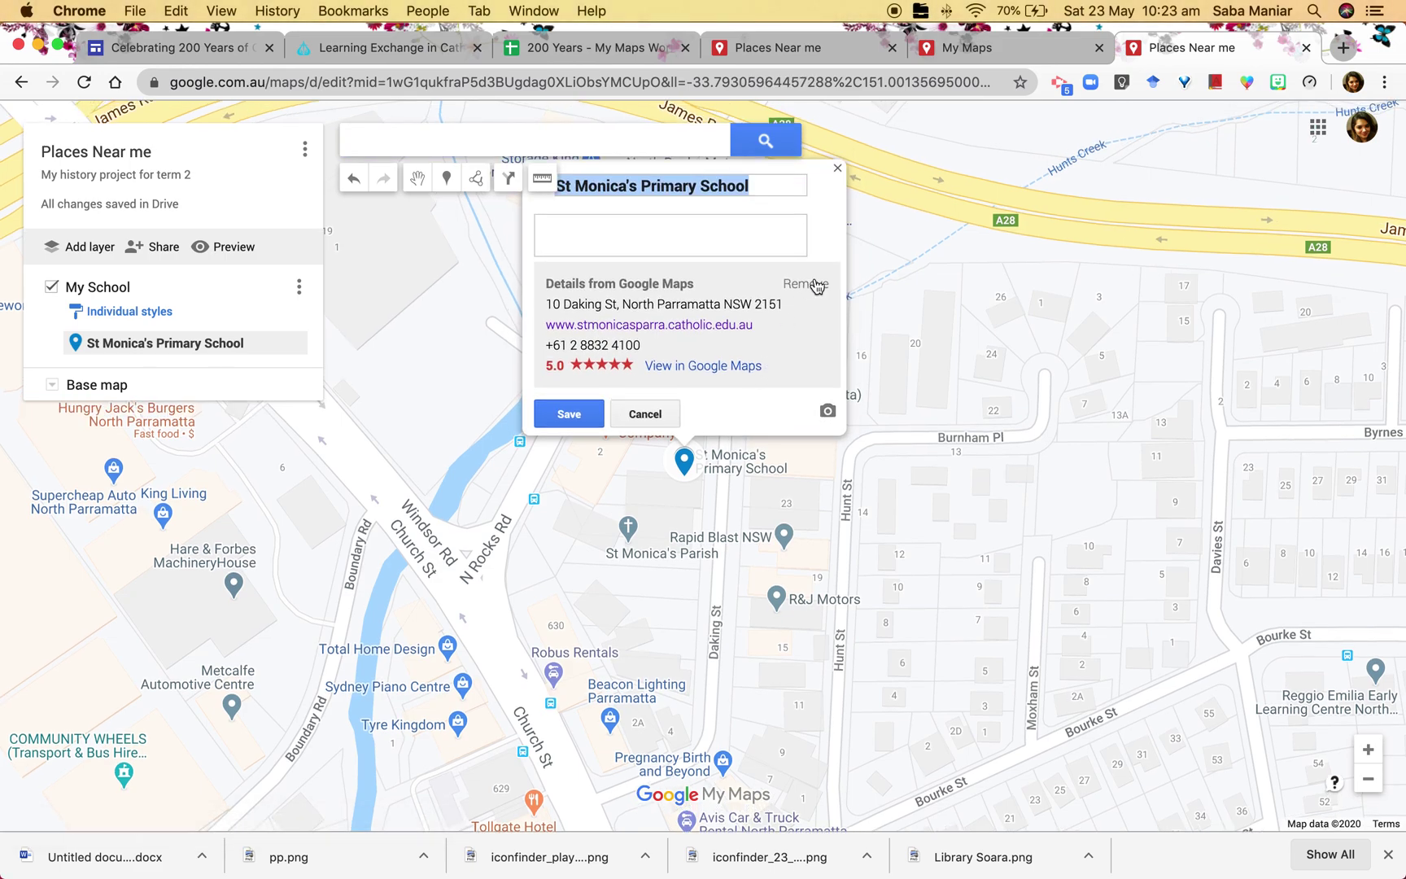
{"action": "left_click", "coordinate": [810, 285]}
{"action": "left_click", "coordinate": [625, 362]}
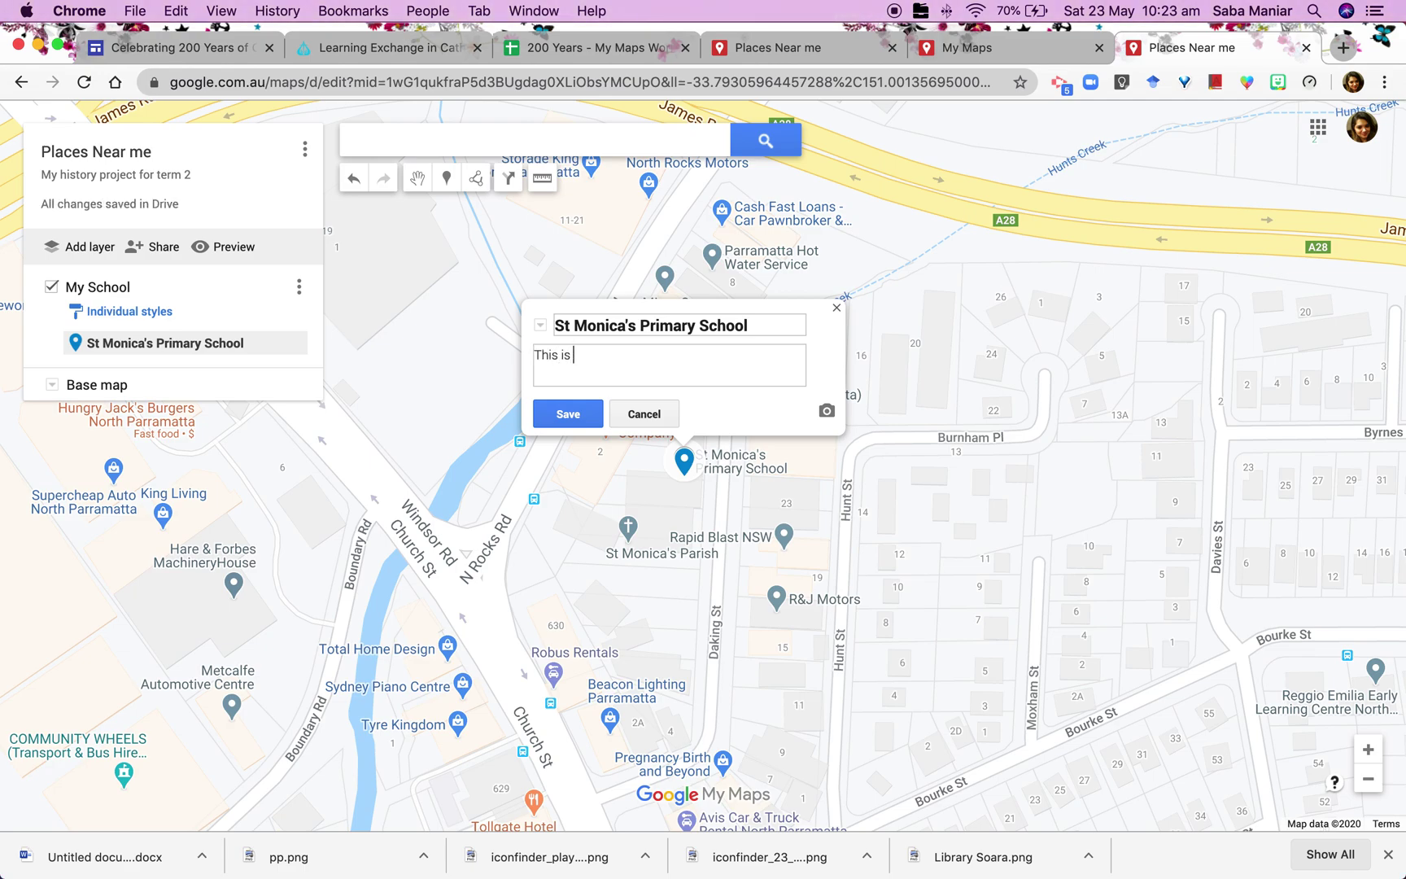
{"action": "type", "text": "This is my description for my school"}
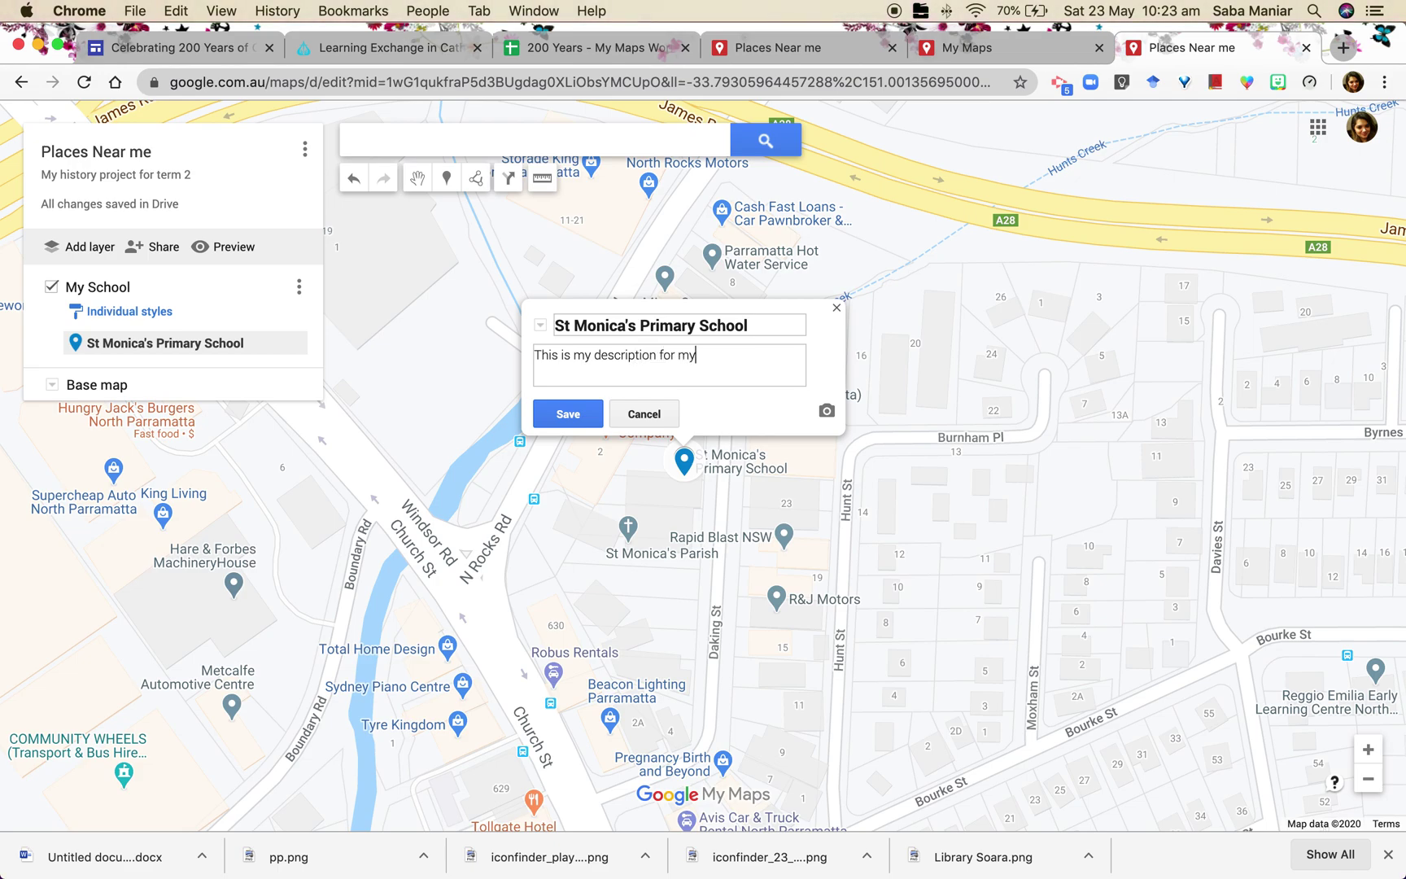
{"action": "left_click", "coordinate": [540, 415]}
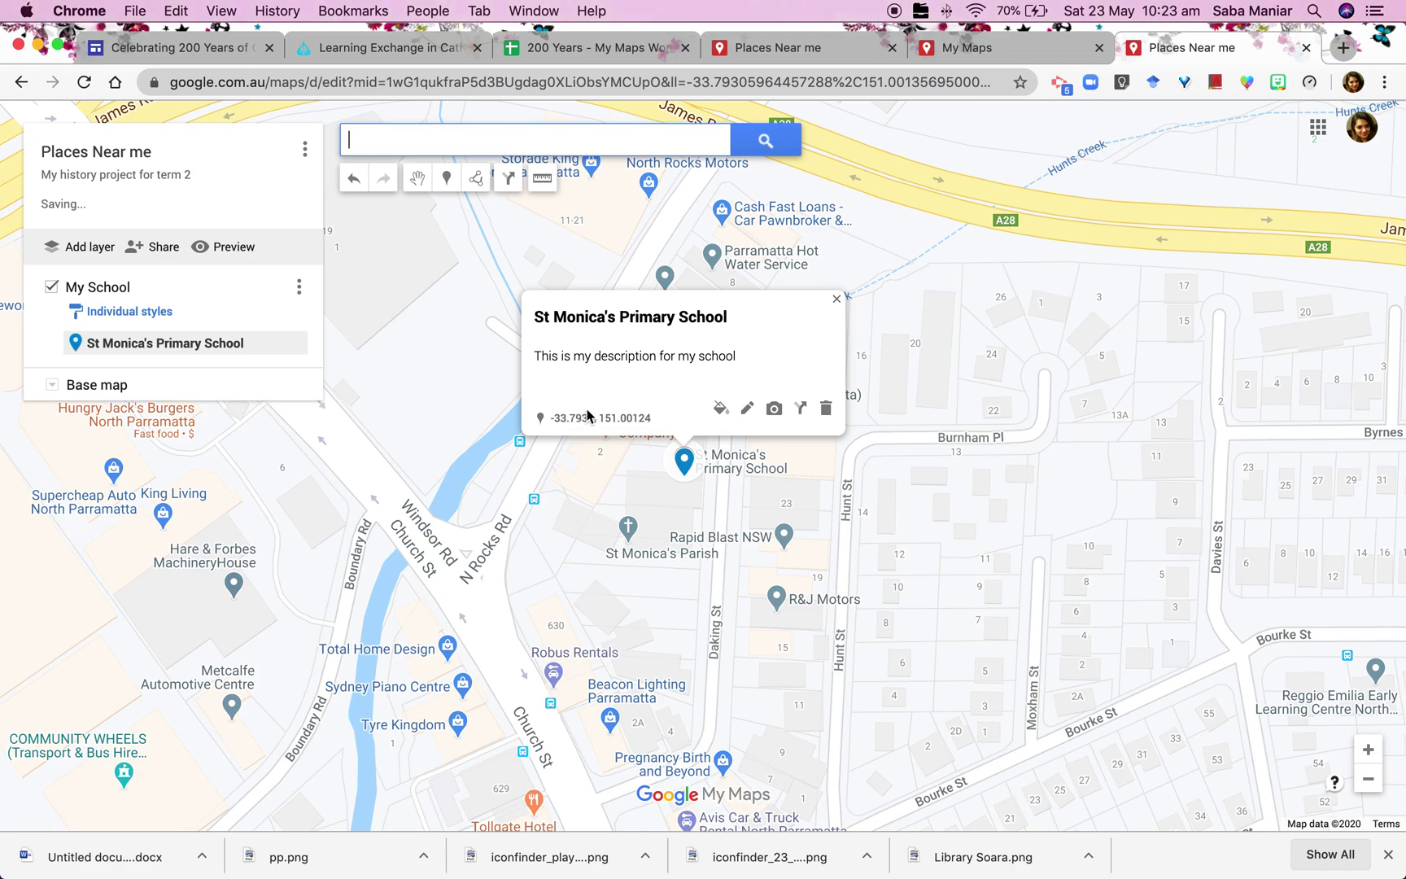
Change the St Monica's Primary School marker's colour to orange
{"action": "left_click", "coordinate": [720, 410]}
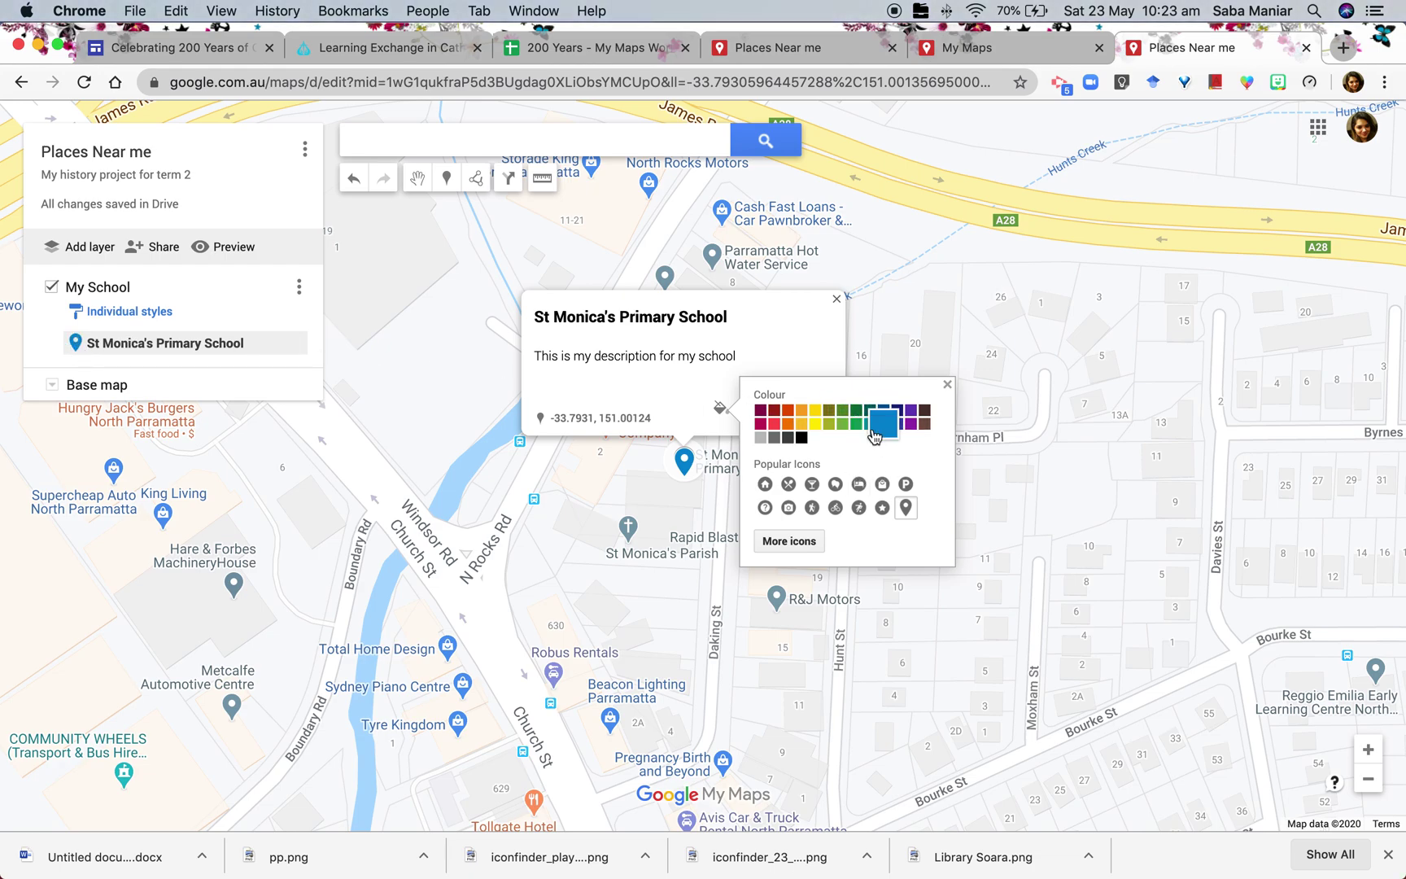
{"action": "left_click", "coordinate": [872, 424]}
{"action": "left_click", "coordinate": [815, 412]}
{"action": "left_click", "coordinate": [796, 417]}
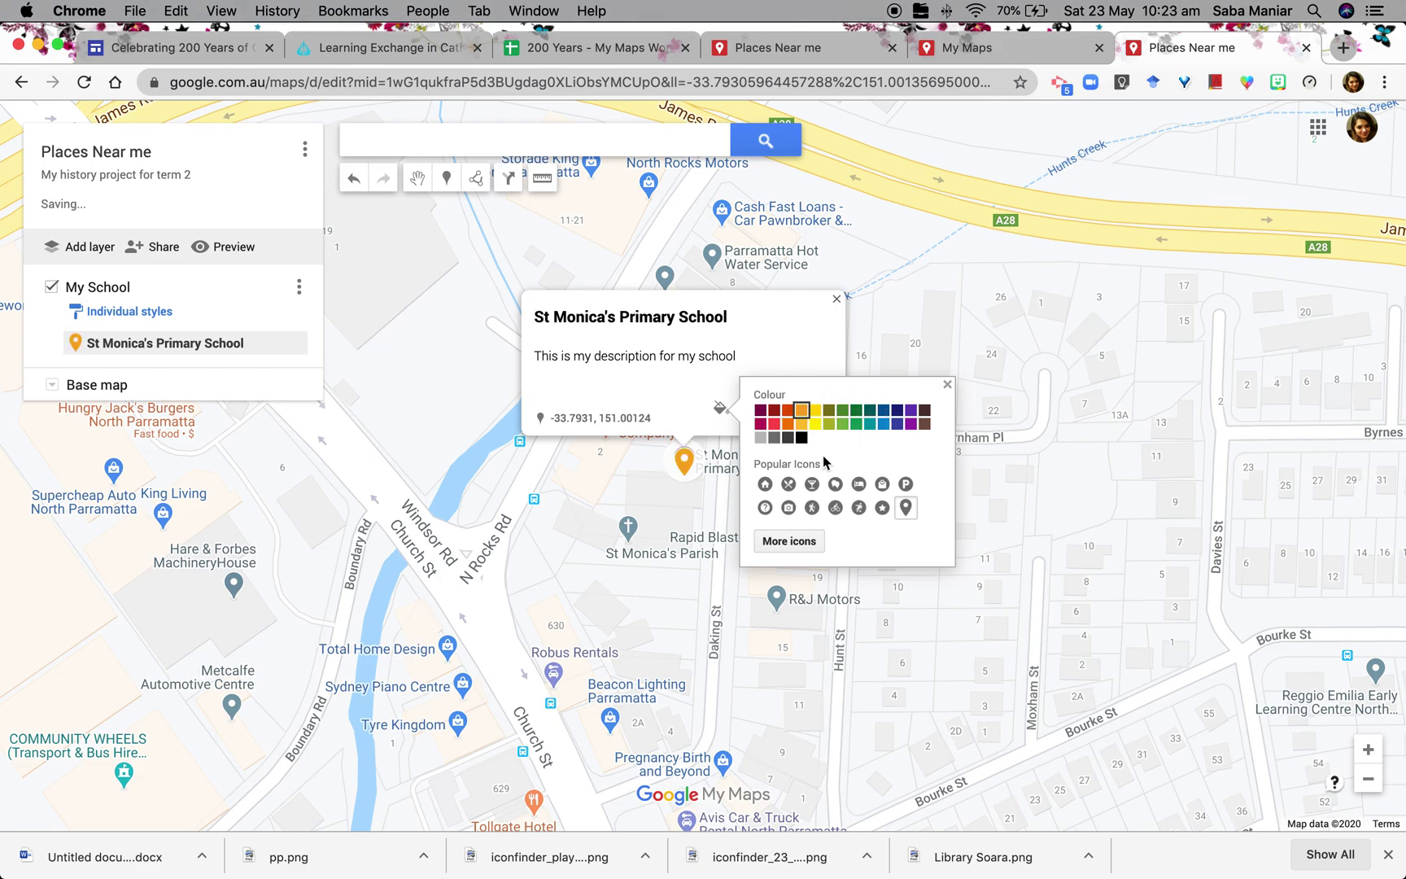
Set the school marker's icon to the two walking children symbol from the Places category and close the marker's details
{"action": "left_click", "coordinate": [790, 543]}
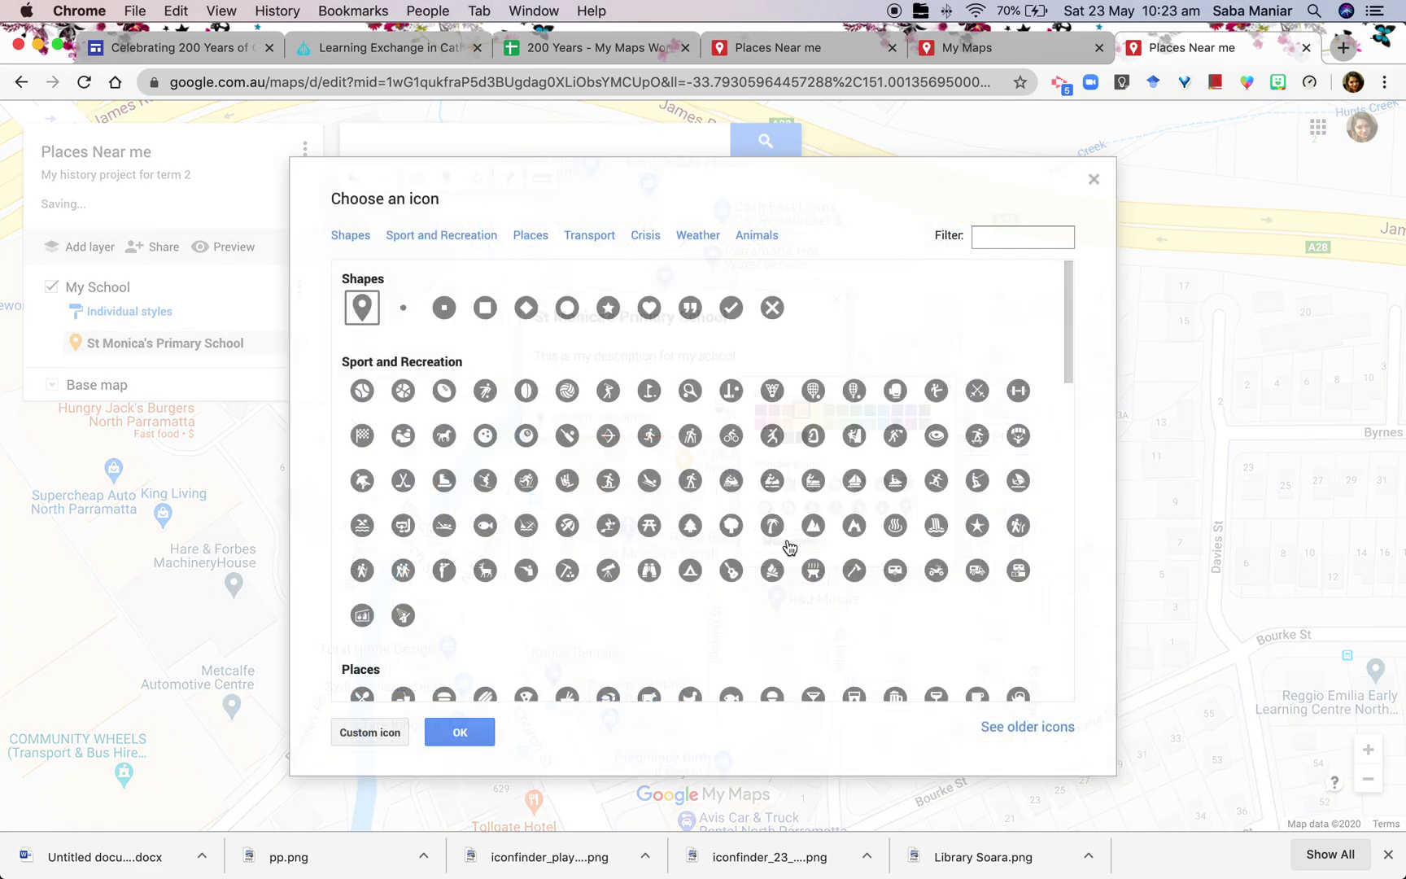
{"action": "scroll", "coordinate": [702, 543], "scroll_direction": "down", "scroll_amount": 4}
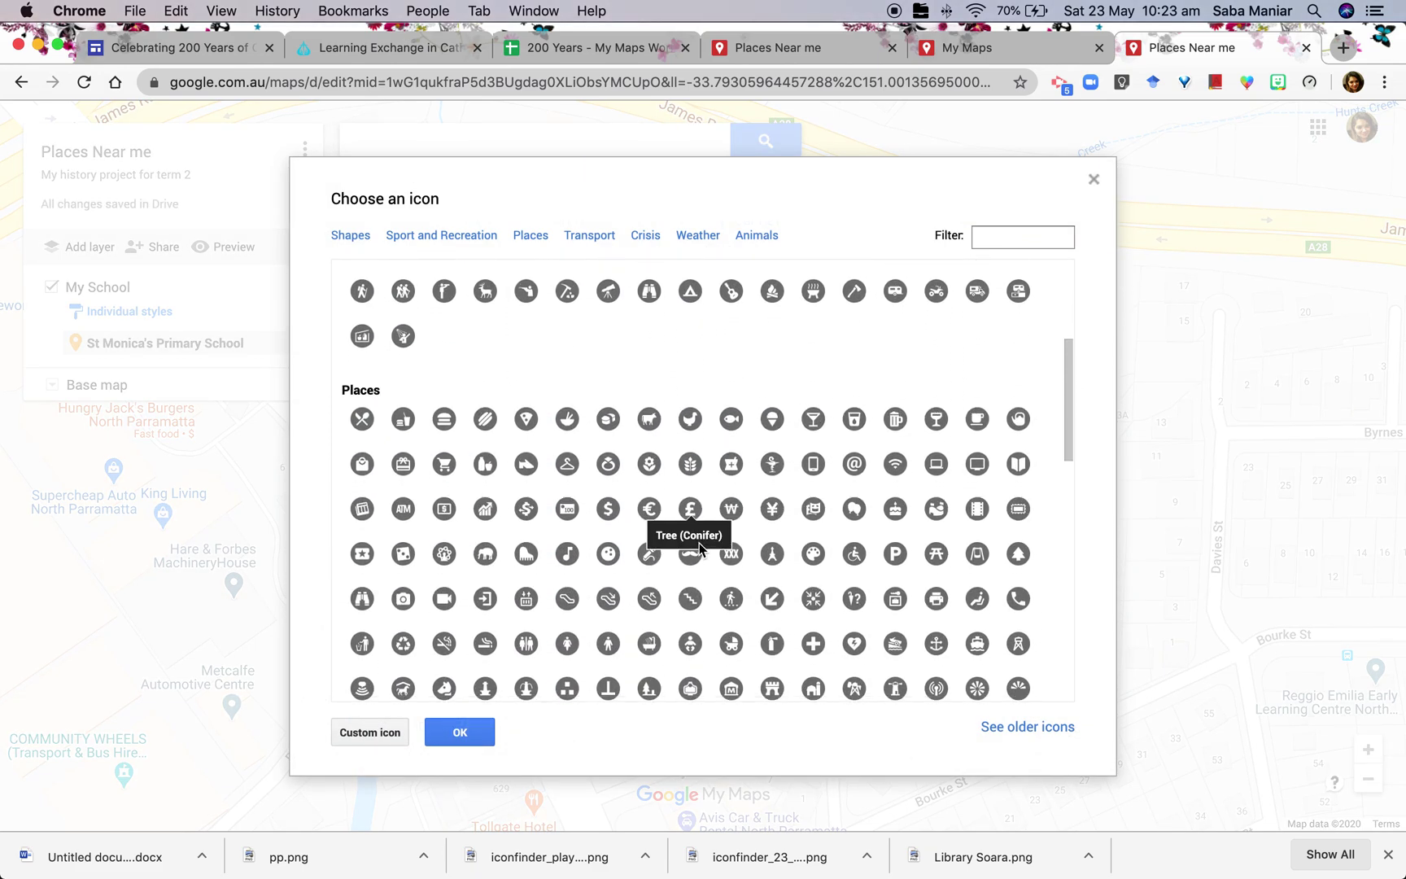
{"action": "scroll", "coordinate": [675, 606], "scroll_direction": "down", "scroll_amount": 3}
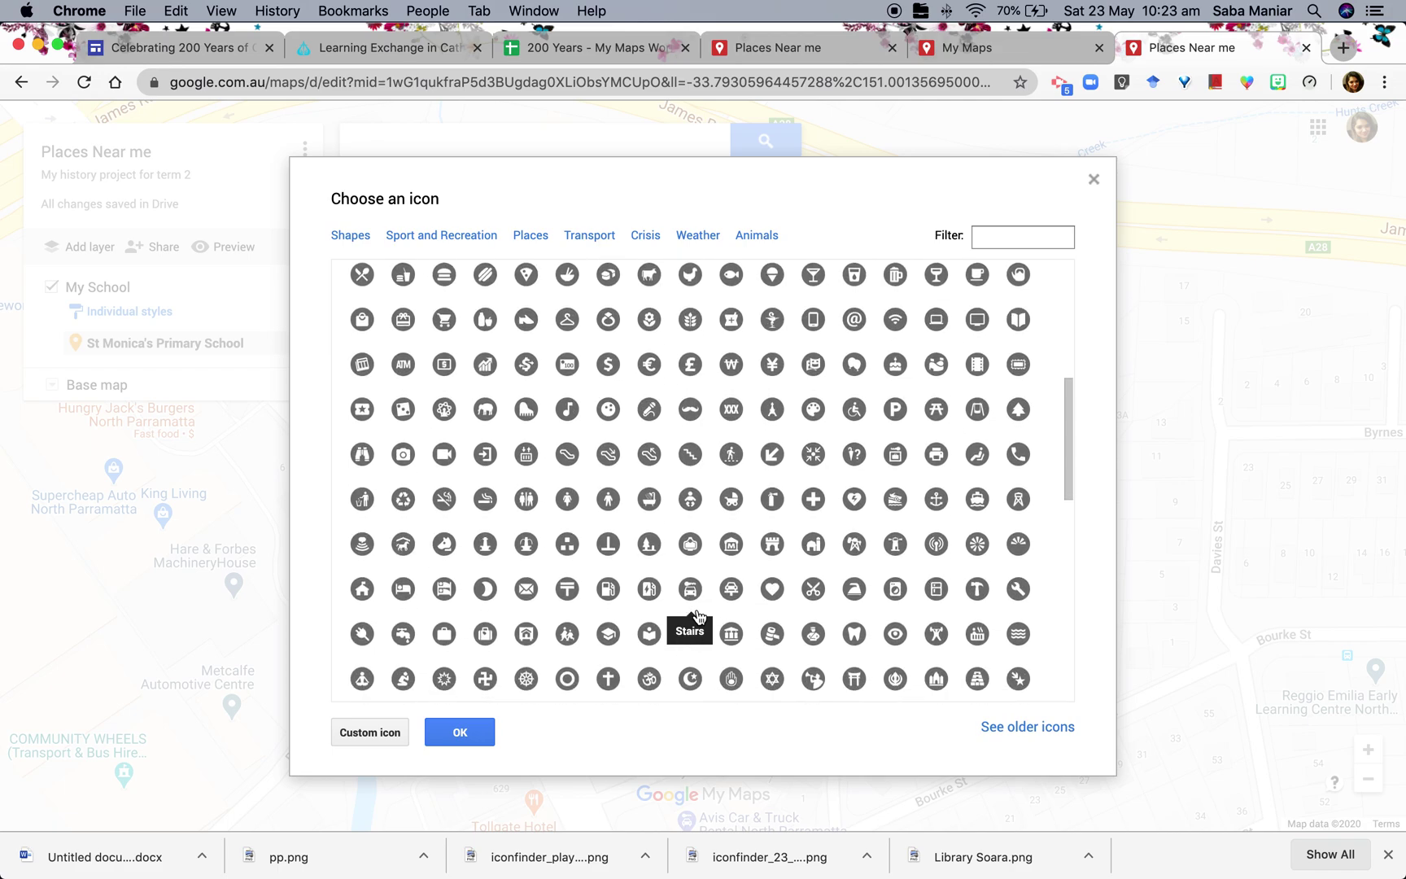
{"action": "left_click", "coordinate": [567, 629]}
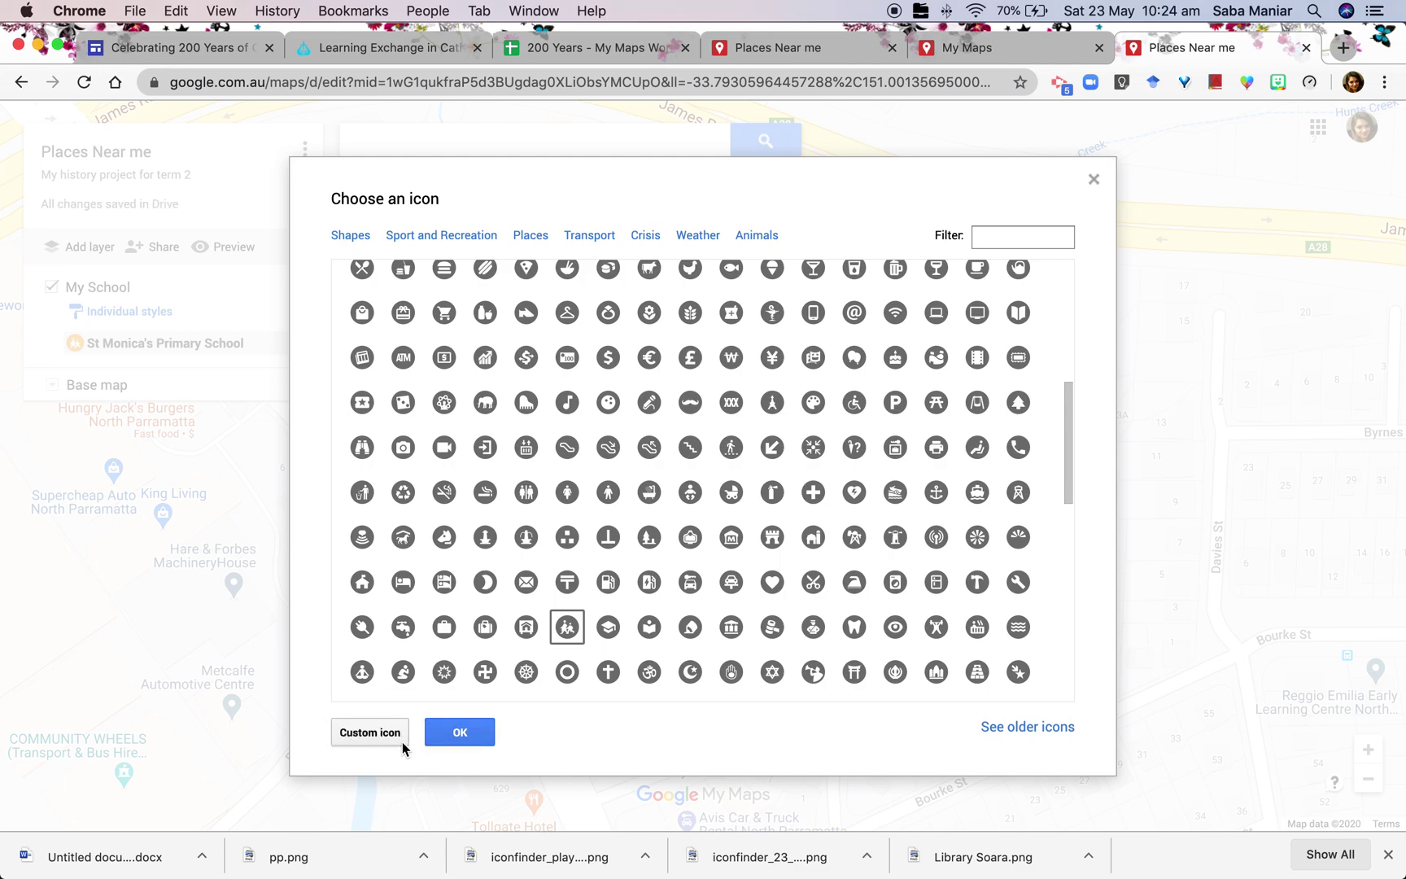
{"action": "left_click", "coordinate": [460, 732]}
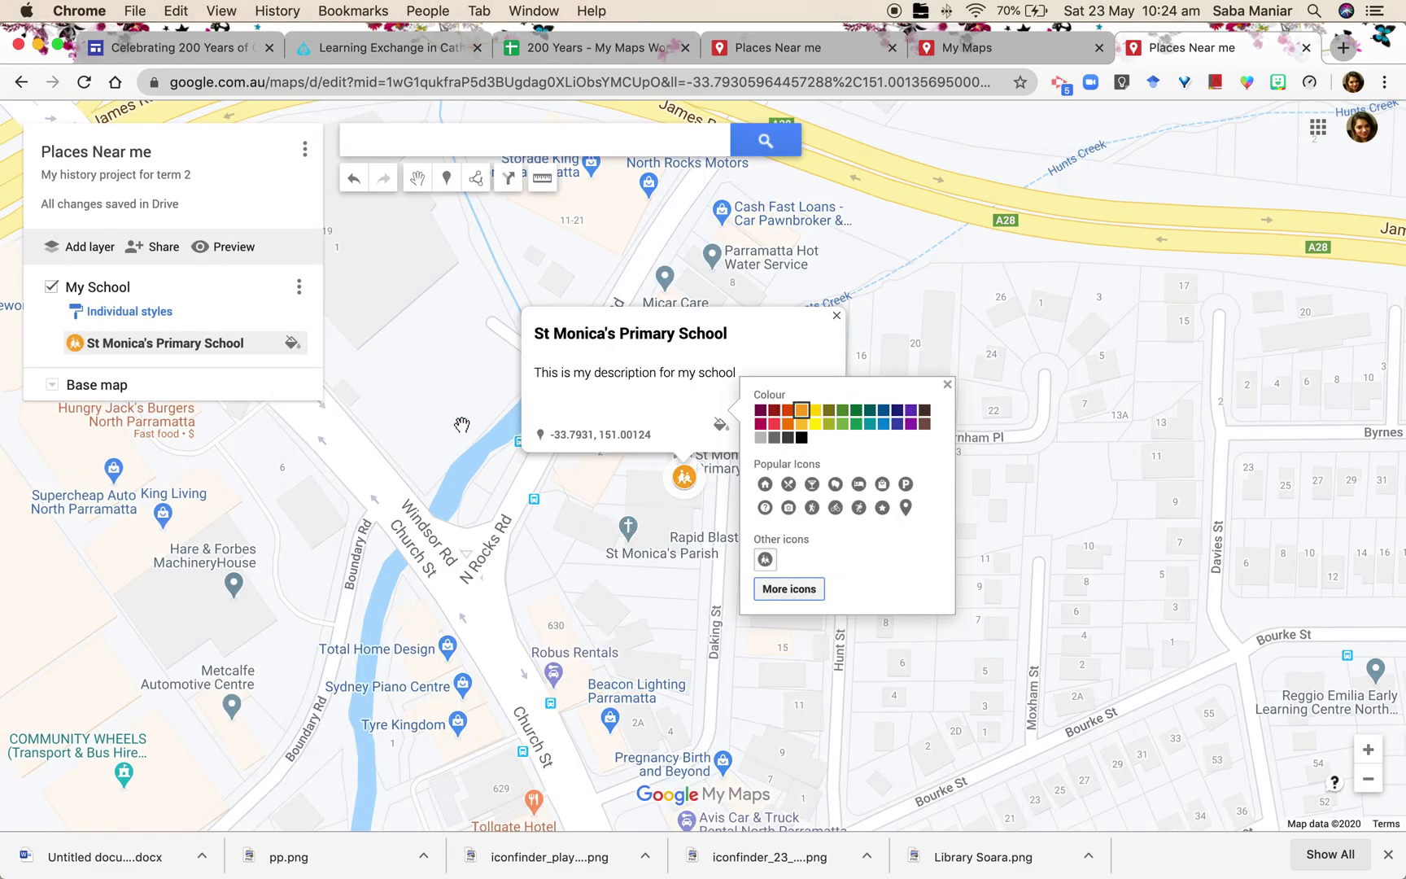
{"action": "left_click", "coordinate": [837, 316]}
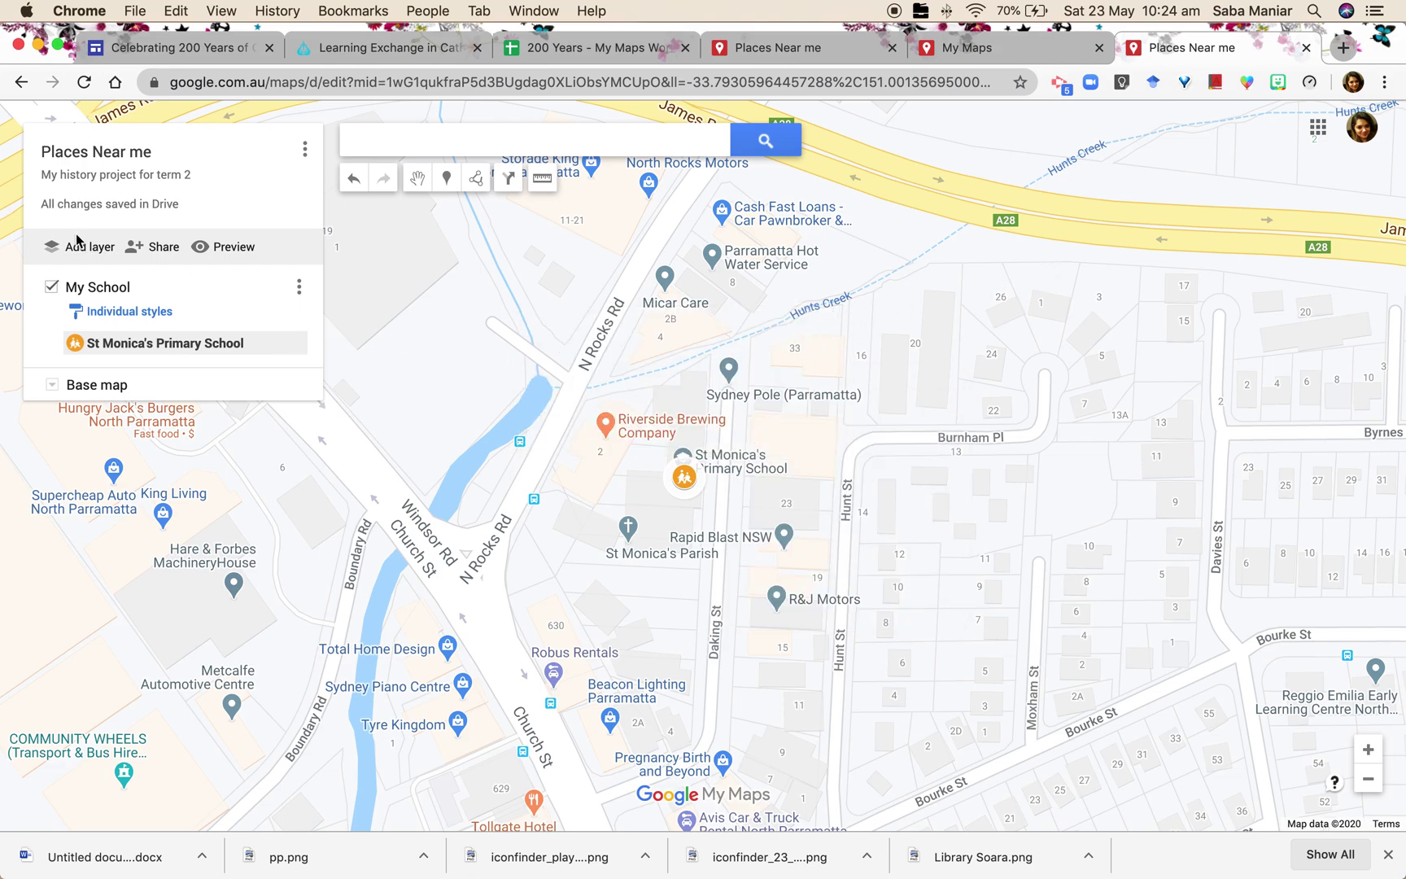
Hide the My School layer and add a new layer named "Historical places near my school"
{"action": "left_click", "coordinate": [51, 287]}
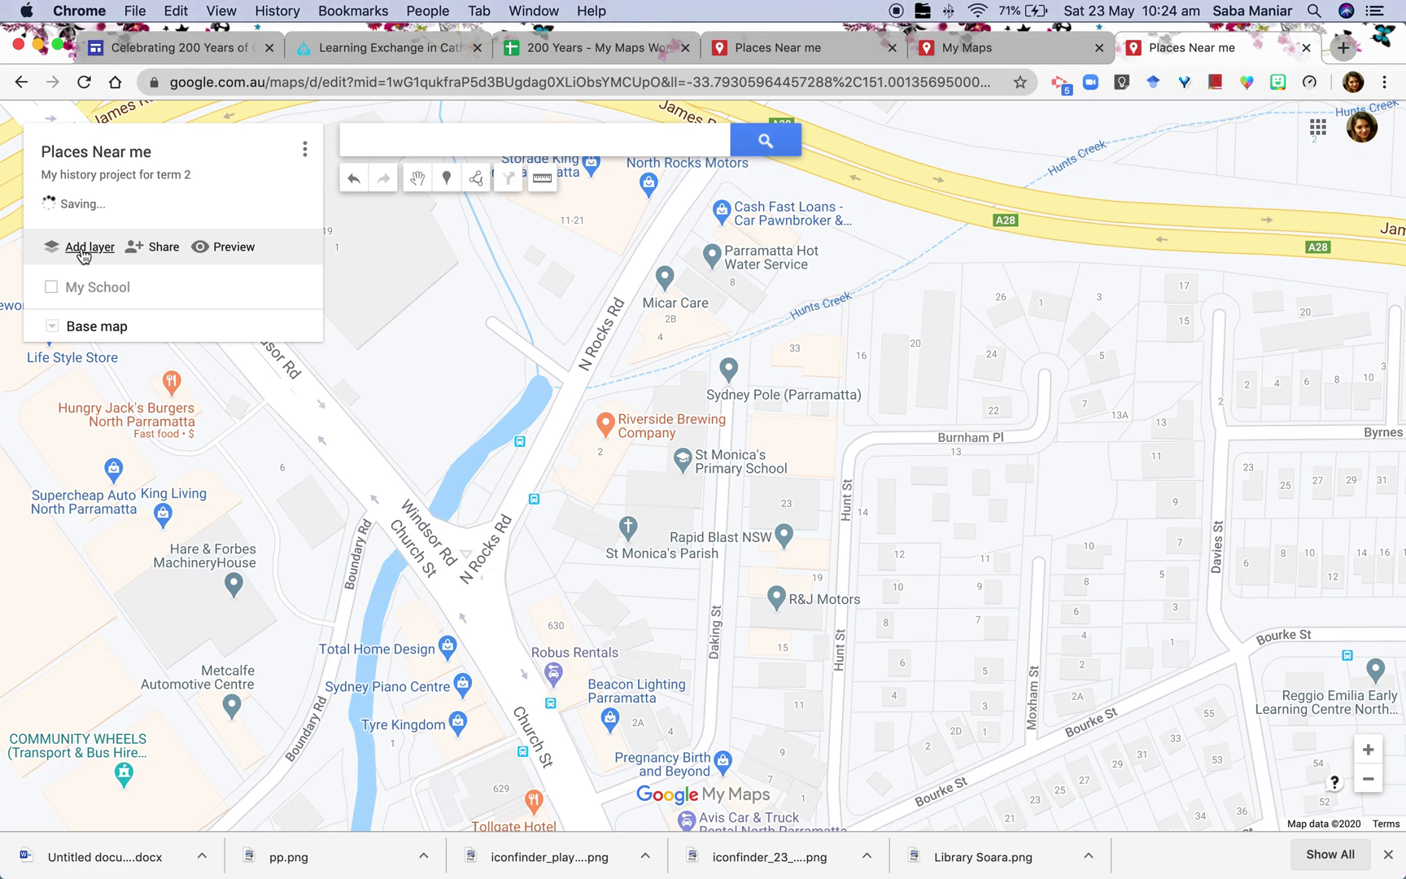
{"action": "left_click", "coordinate": [84, 249]}
{"action": "left_click", "coordinate": [99, 333]}
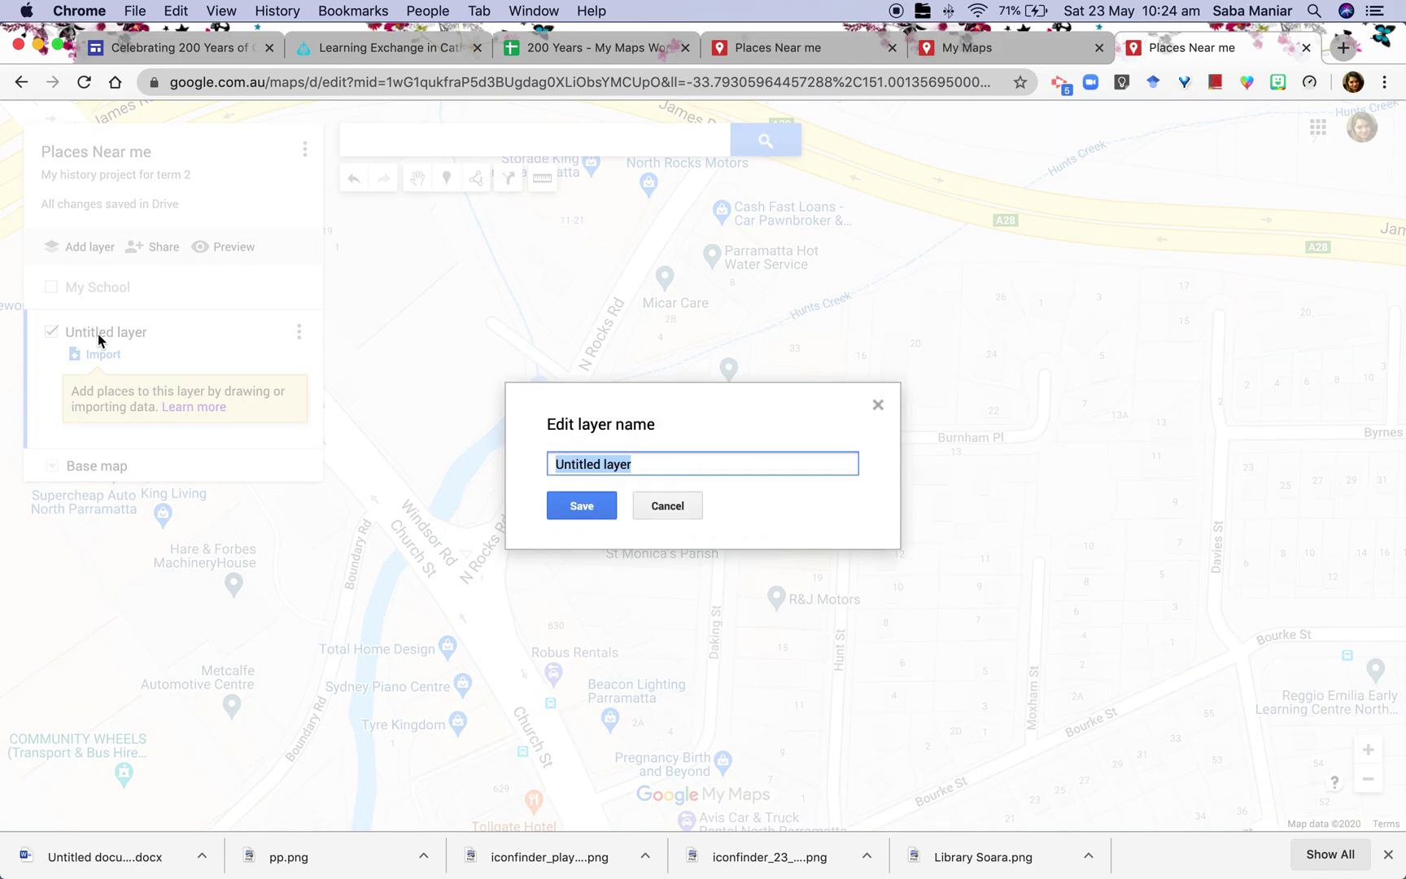
{"action": "type", "text": "Historica"}
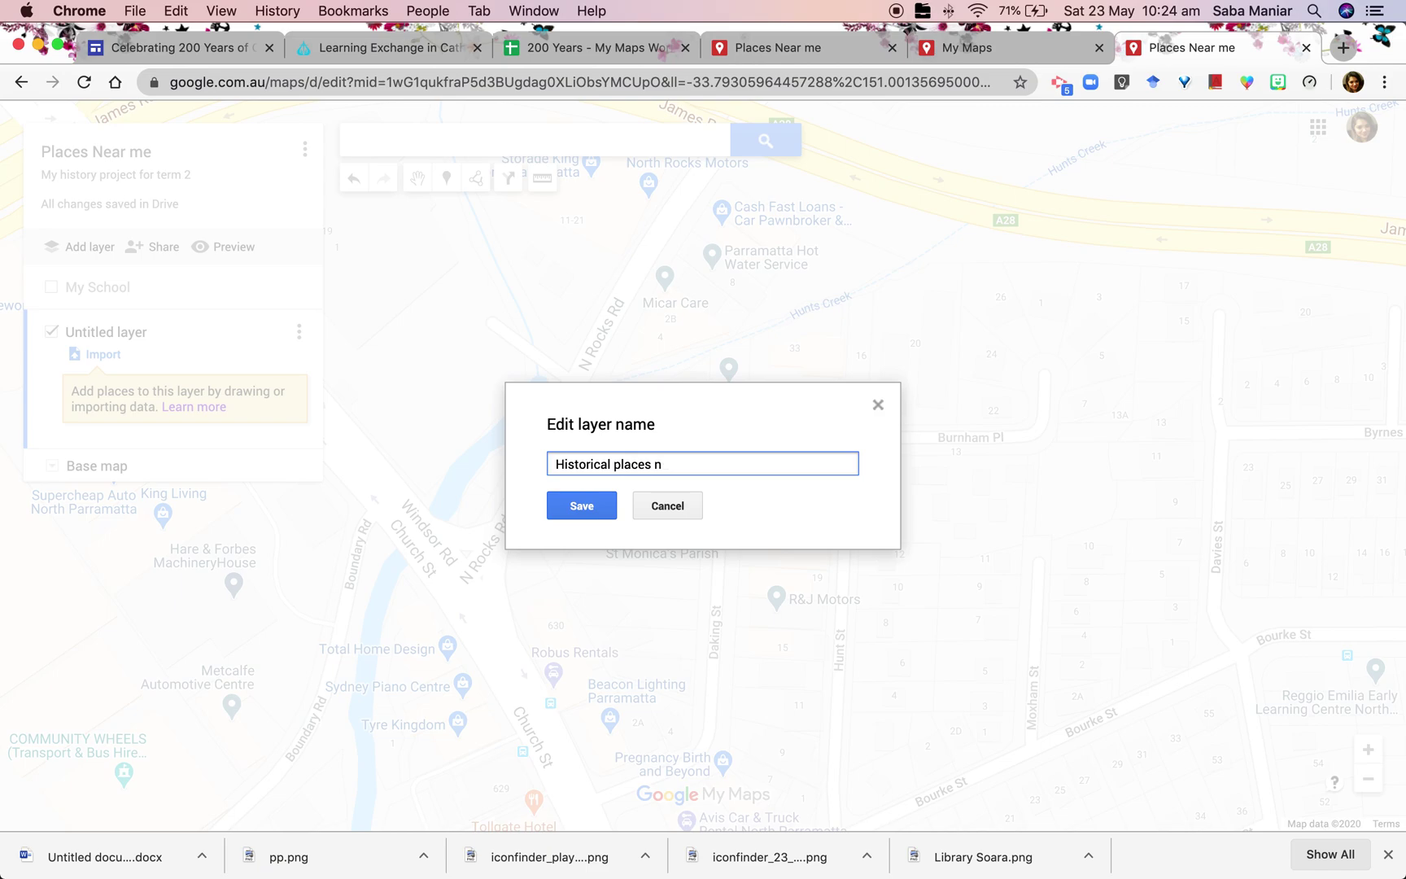
{"action": "type", "text": "my"}
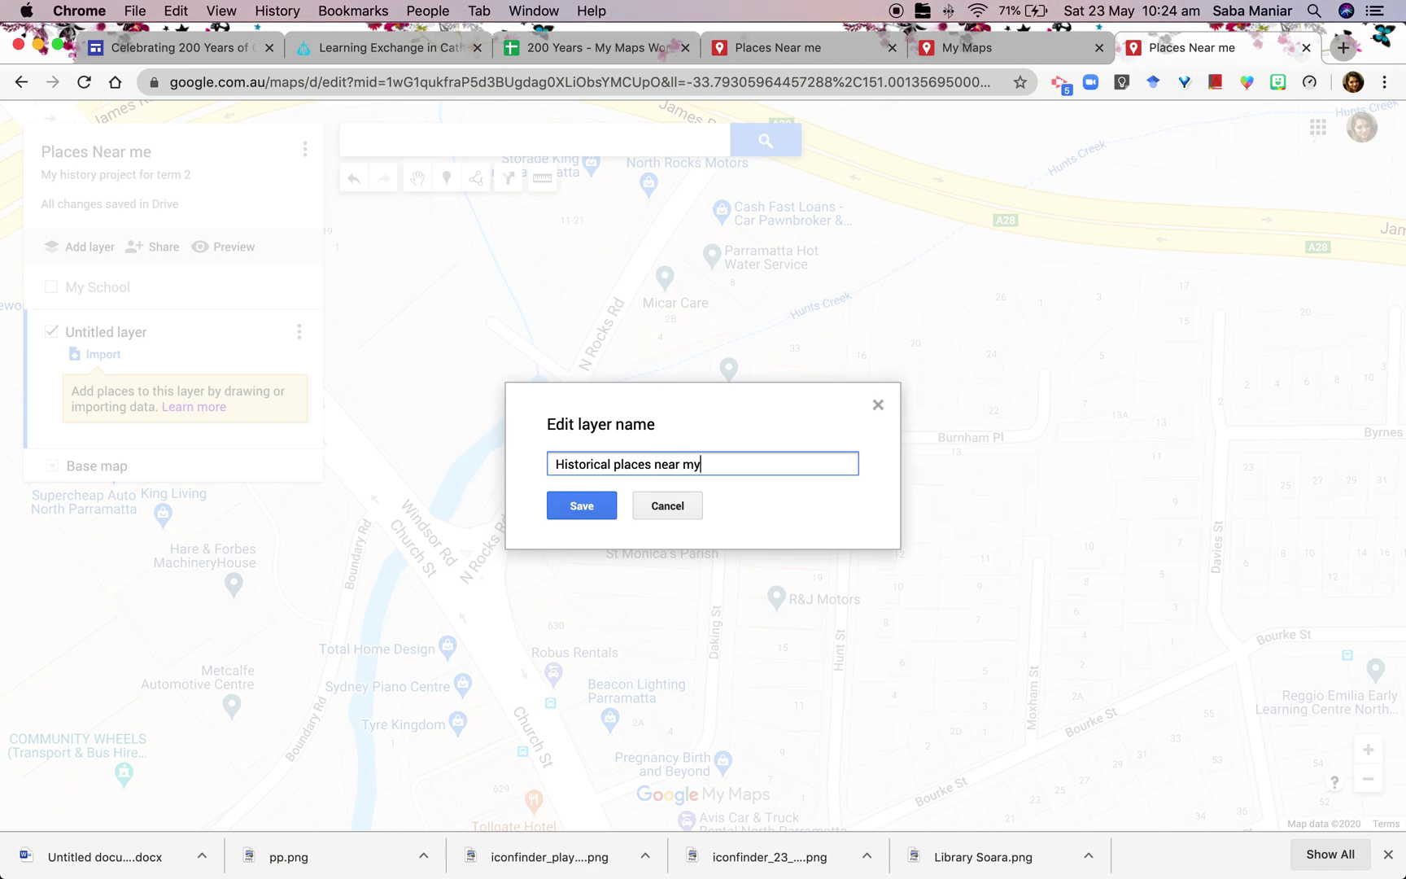
{"action": "type", "text": " school"}
{"action": "left_click", "coordinate": [582, 507]}
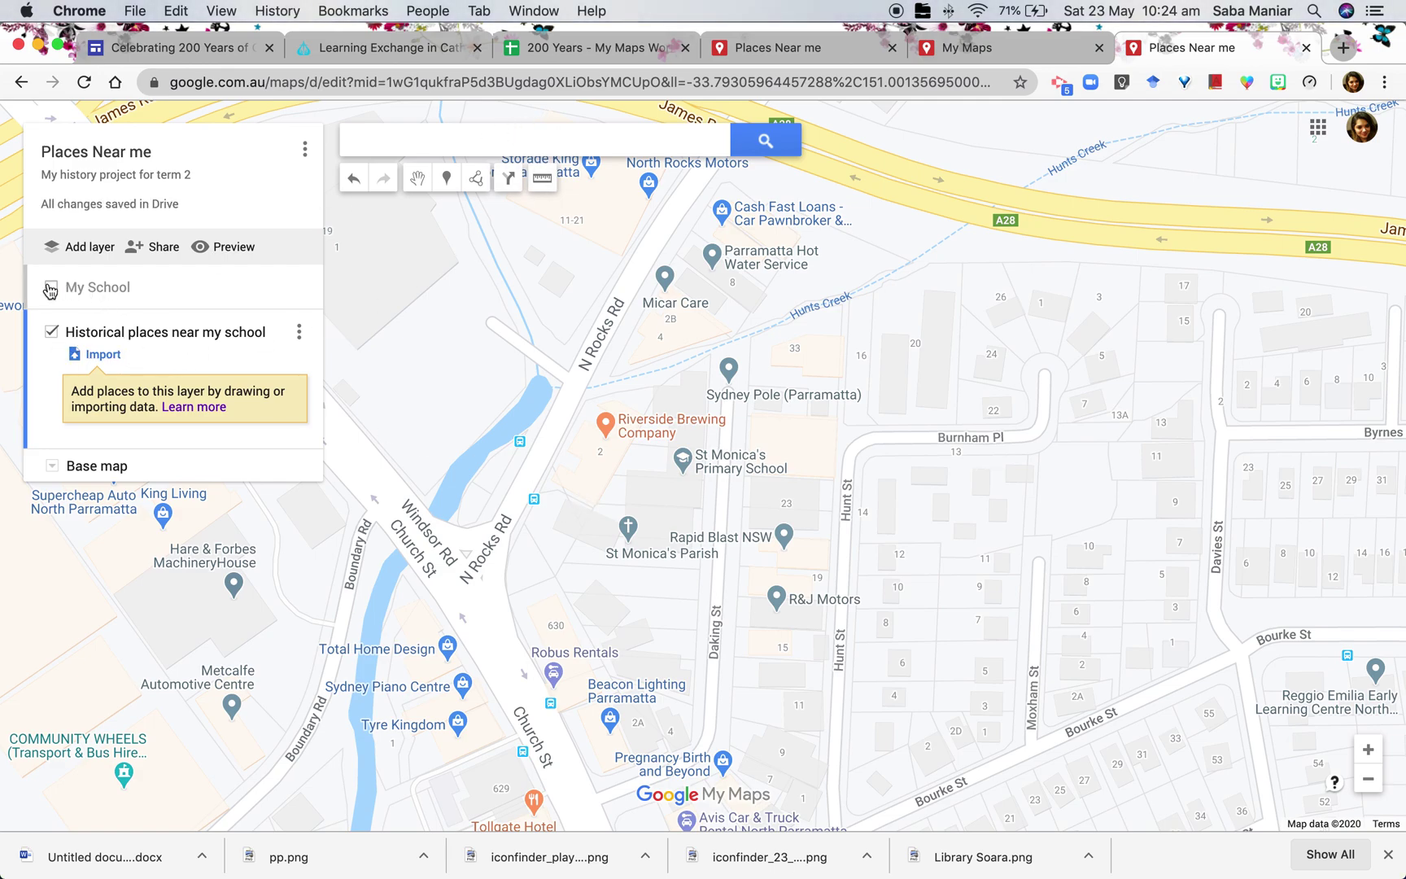
Search for "Parramatta female" and add Parramatta Female Factory in North Parramatta to the Historical places near my school layer
{"action": "left_click", "coordinate": [404, 144]}
{"action": "type", "text": "Pa"}
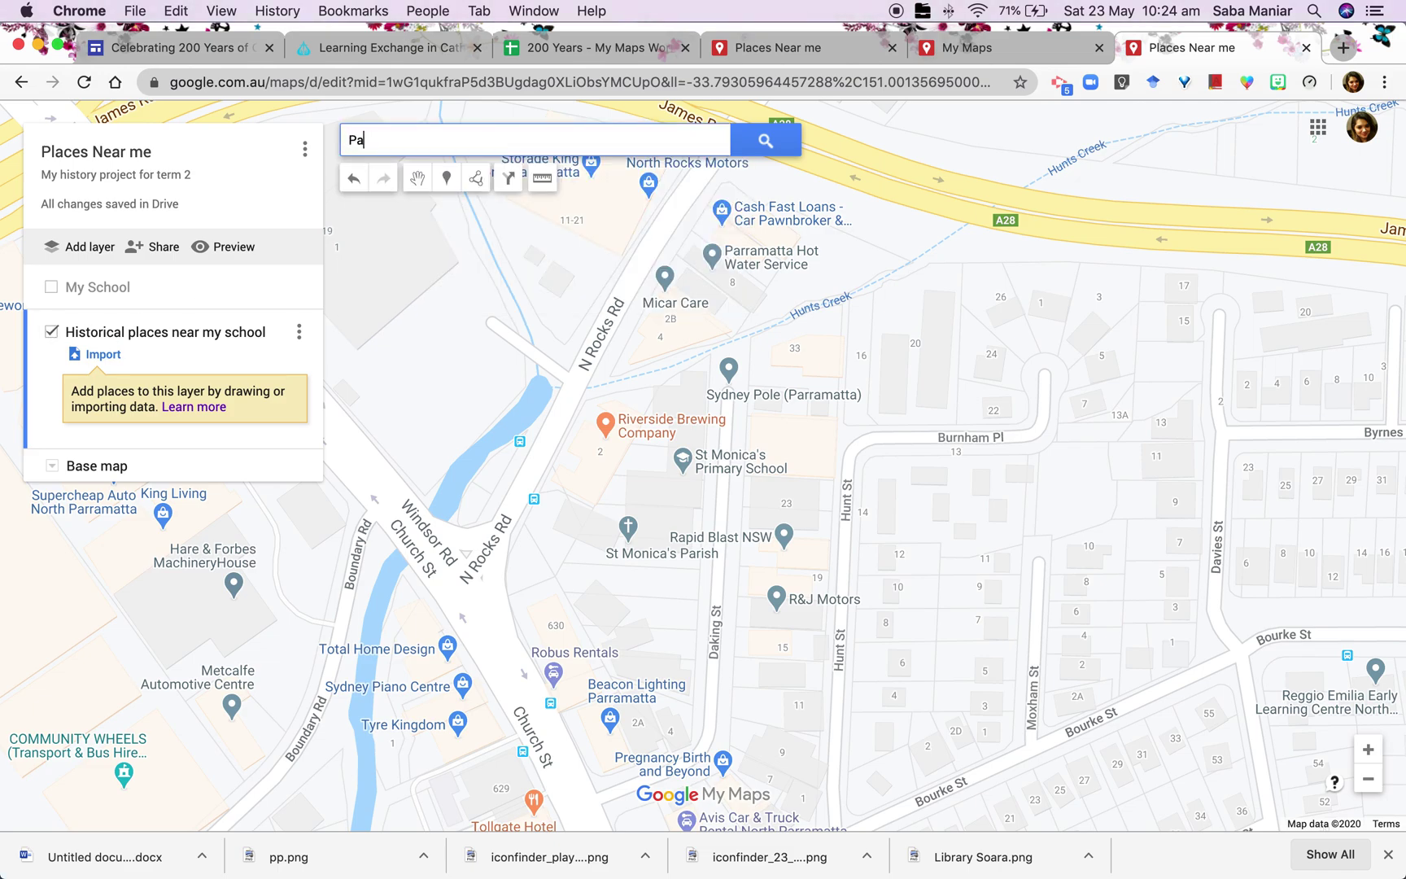
{"action": "type", "text": "rramtta"}
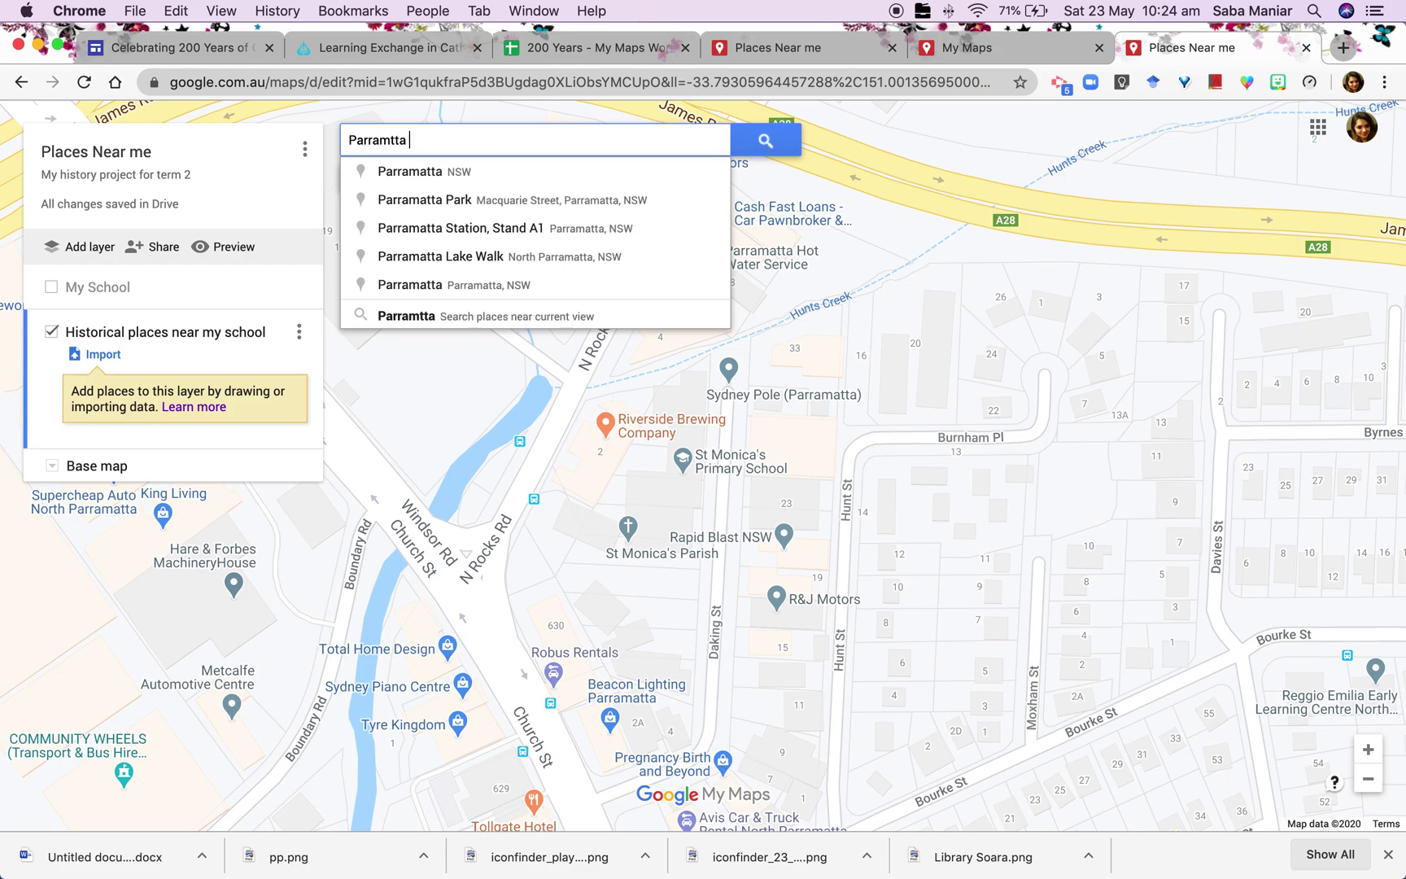
{"action": "key", "text": "BackSpace"}
{"action": "key", "text": "BackSpace"}
{"action": "key", "text": "BackSpace"}
{"action": "key", "text": "BackSpace"}
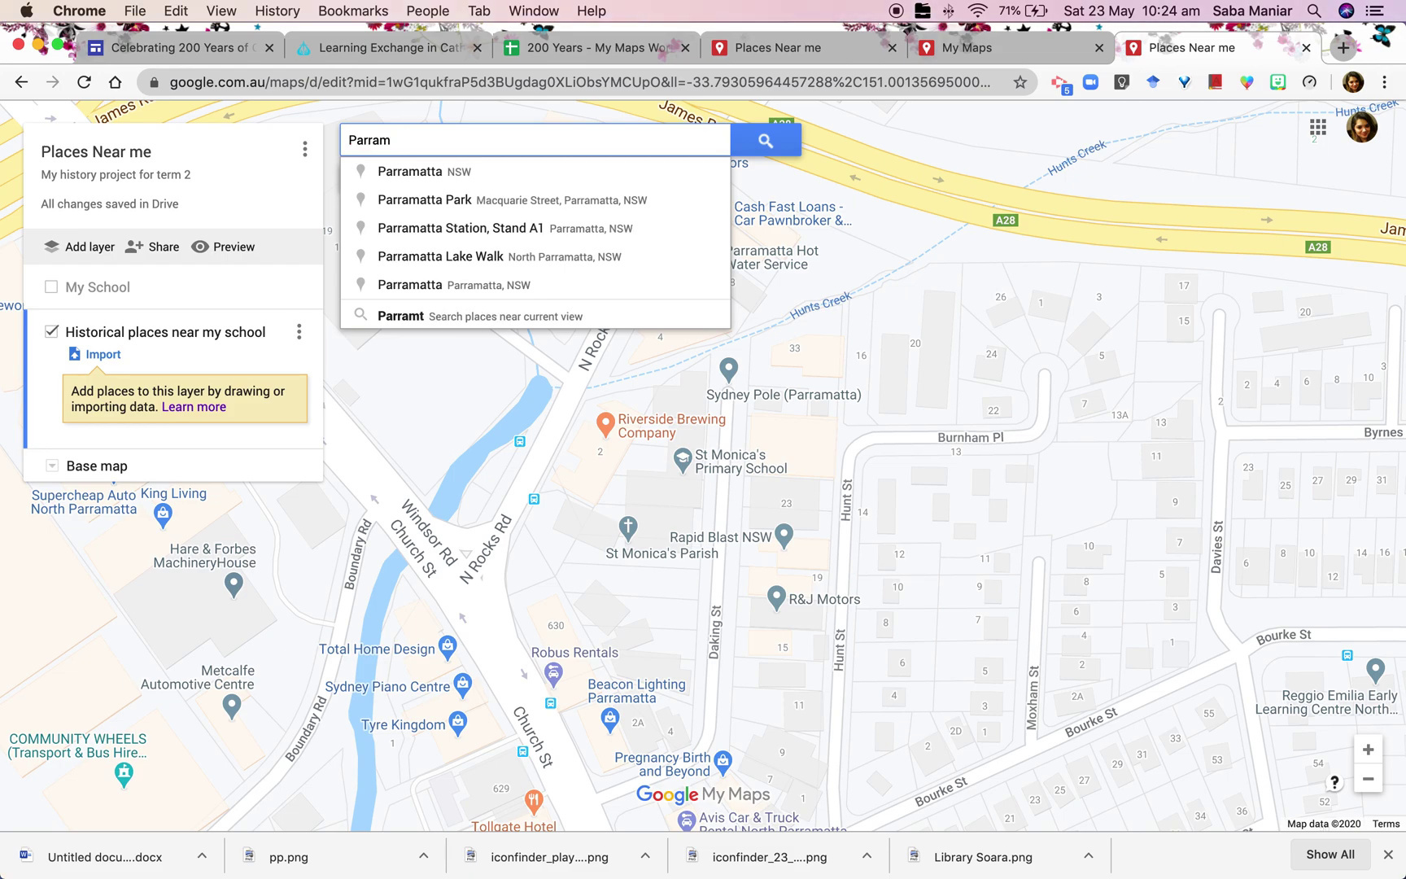
{"action": "type", "text": "atta "}
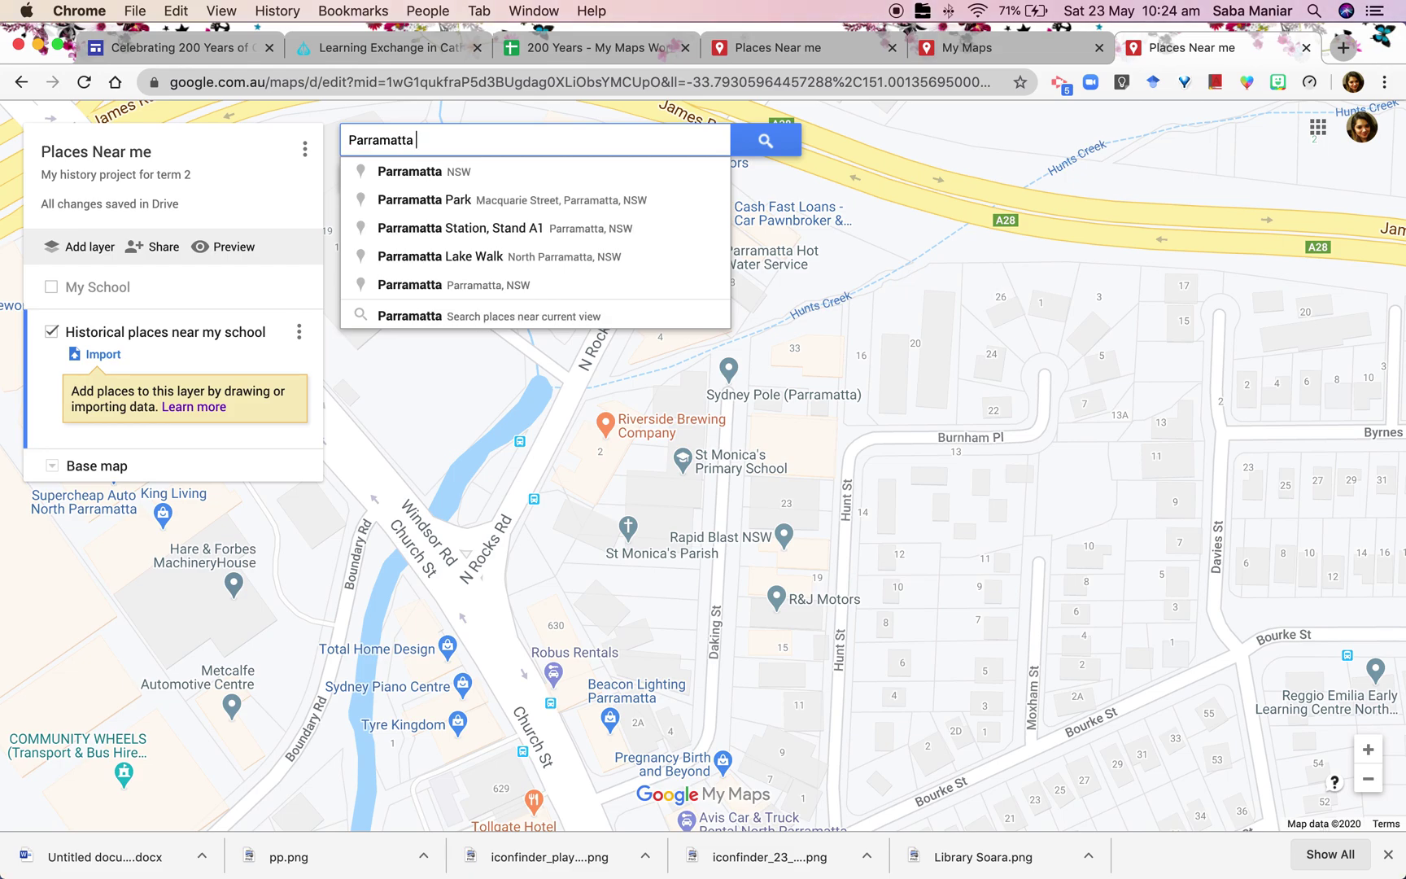
{"action": "type", "text": "female fac"}
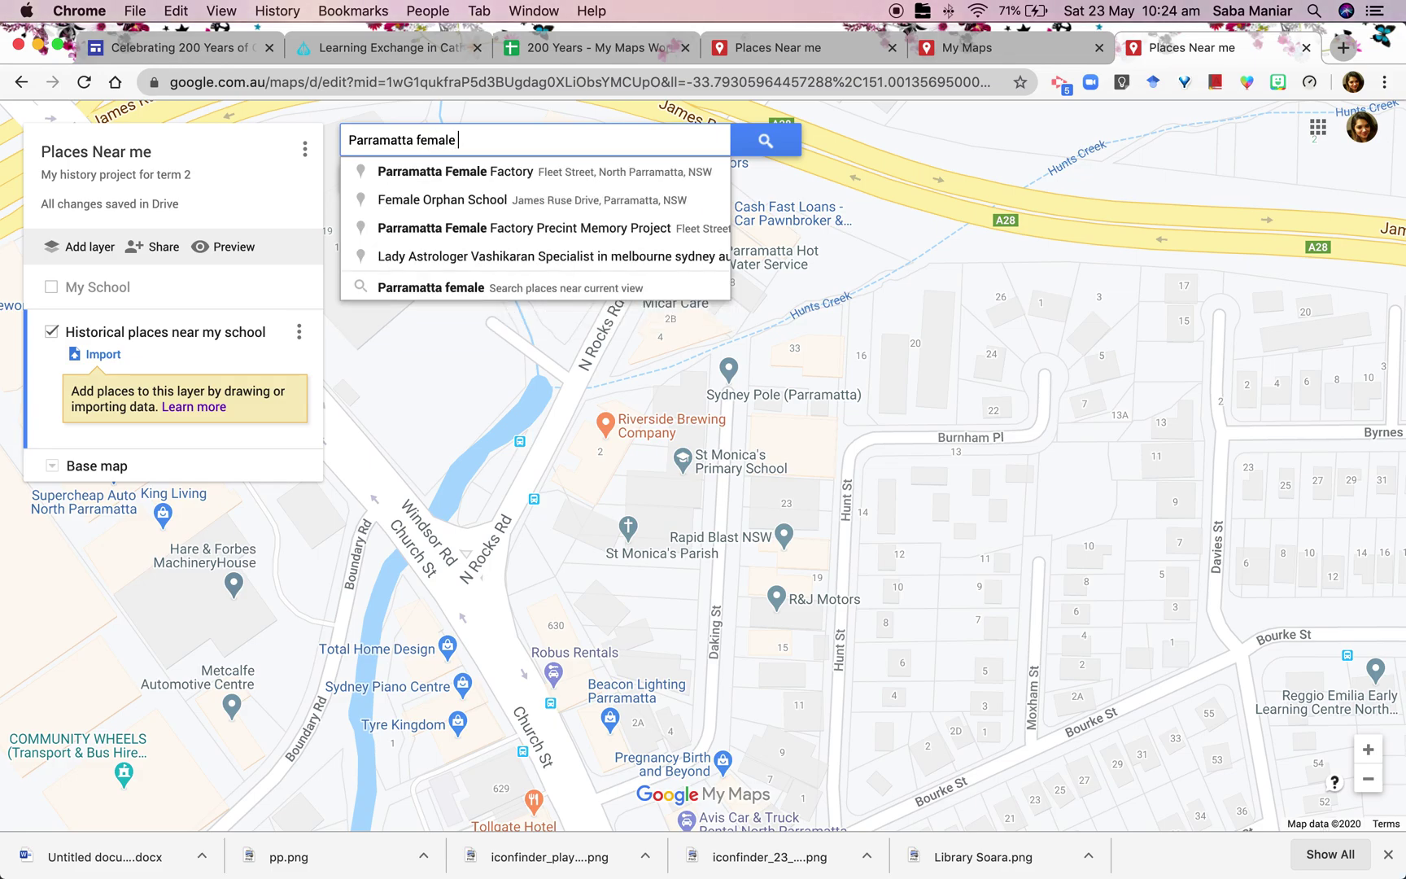
{"action": "left_click", "coordinate": [435, 174]}
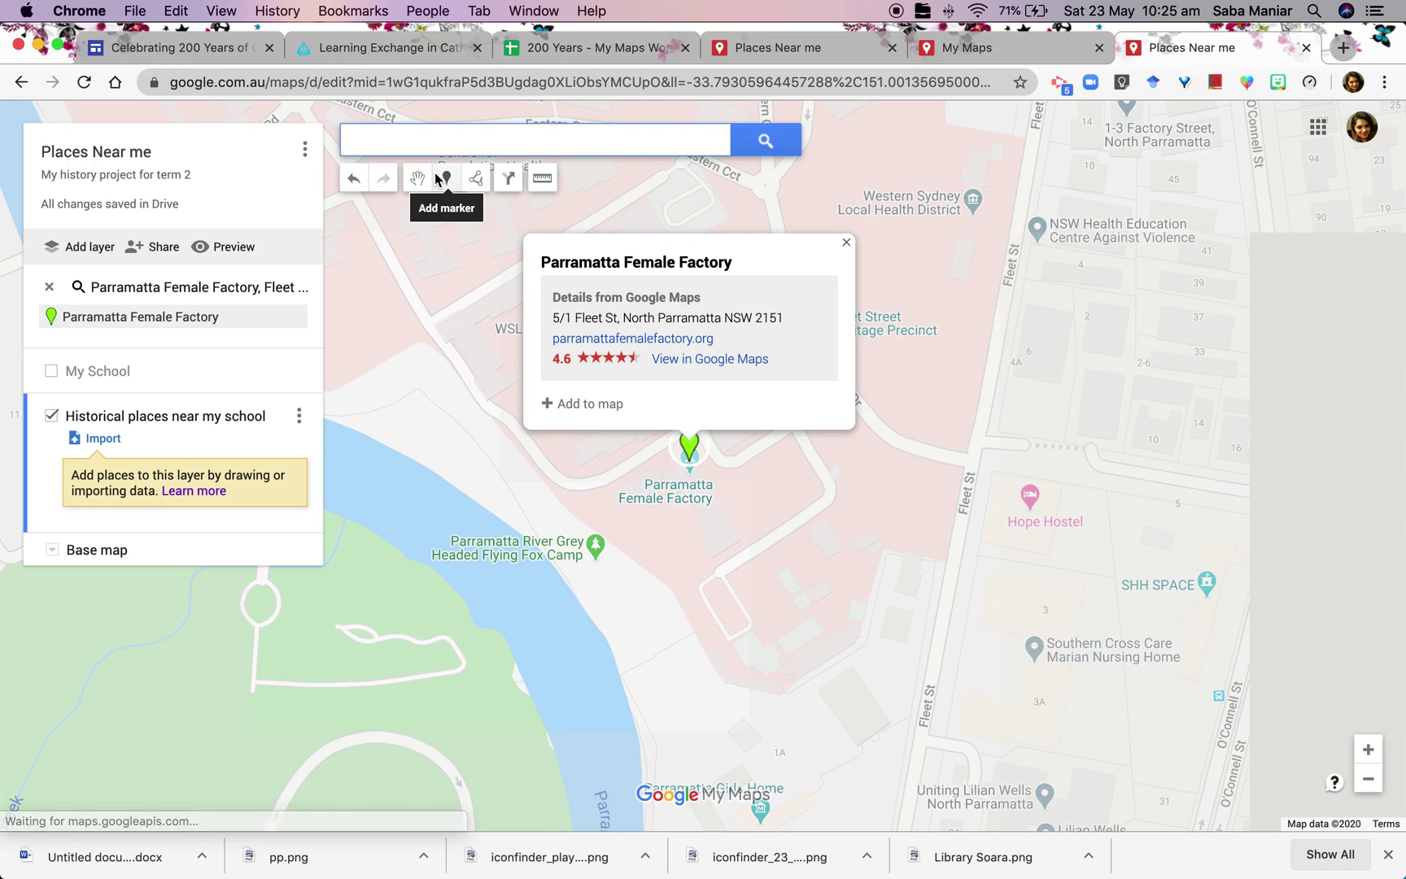
{"action": "left_click", "coordinate": [601, 407]}
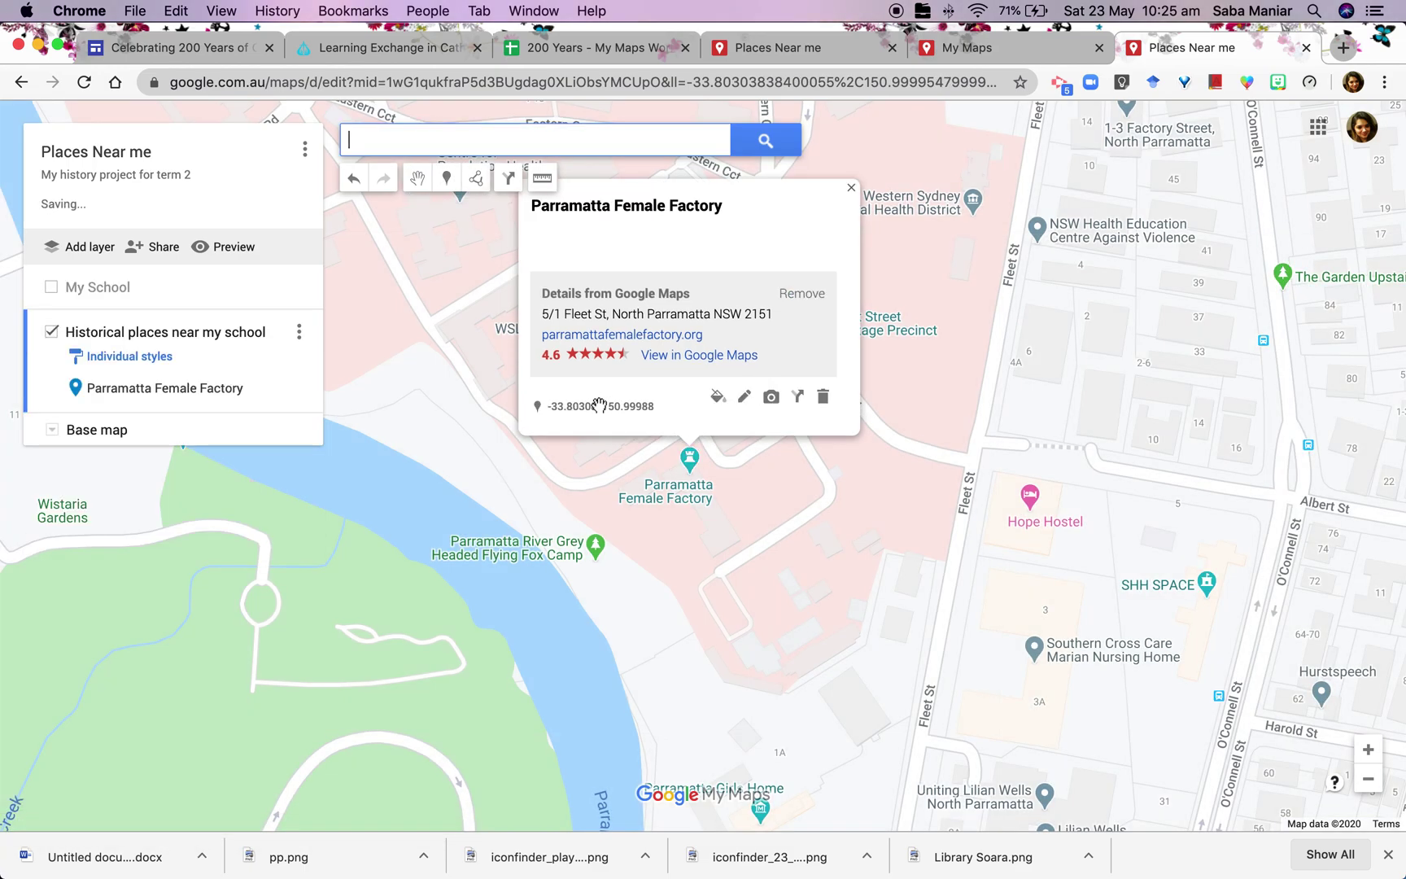
Remove the Google Maps details from the Parramatta Female Factory marker and give it the description "Description goes here"
{"action": "left_click", "coordinate": [753, 407]}
{"action": "left_click", "coordinate": [810, 306]}
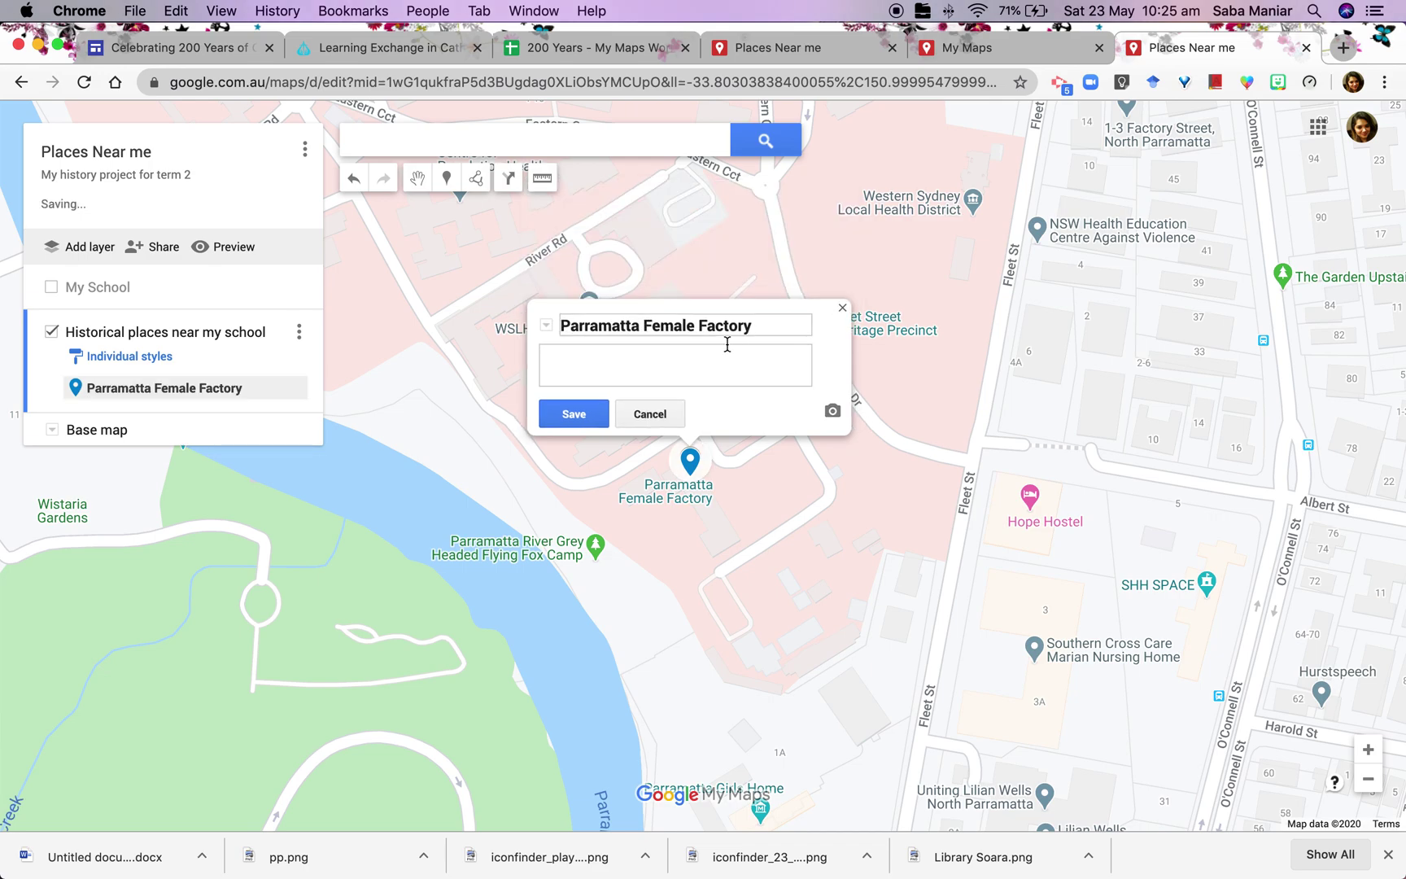
{"action": "type", "text": "D"}
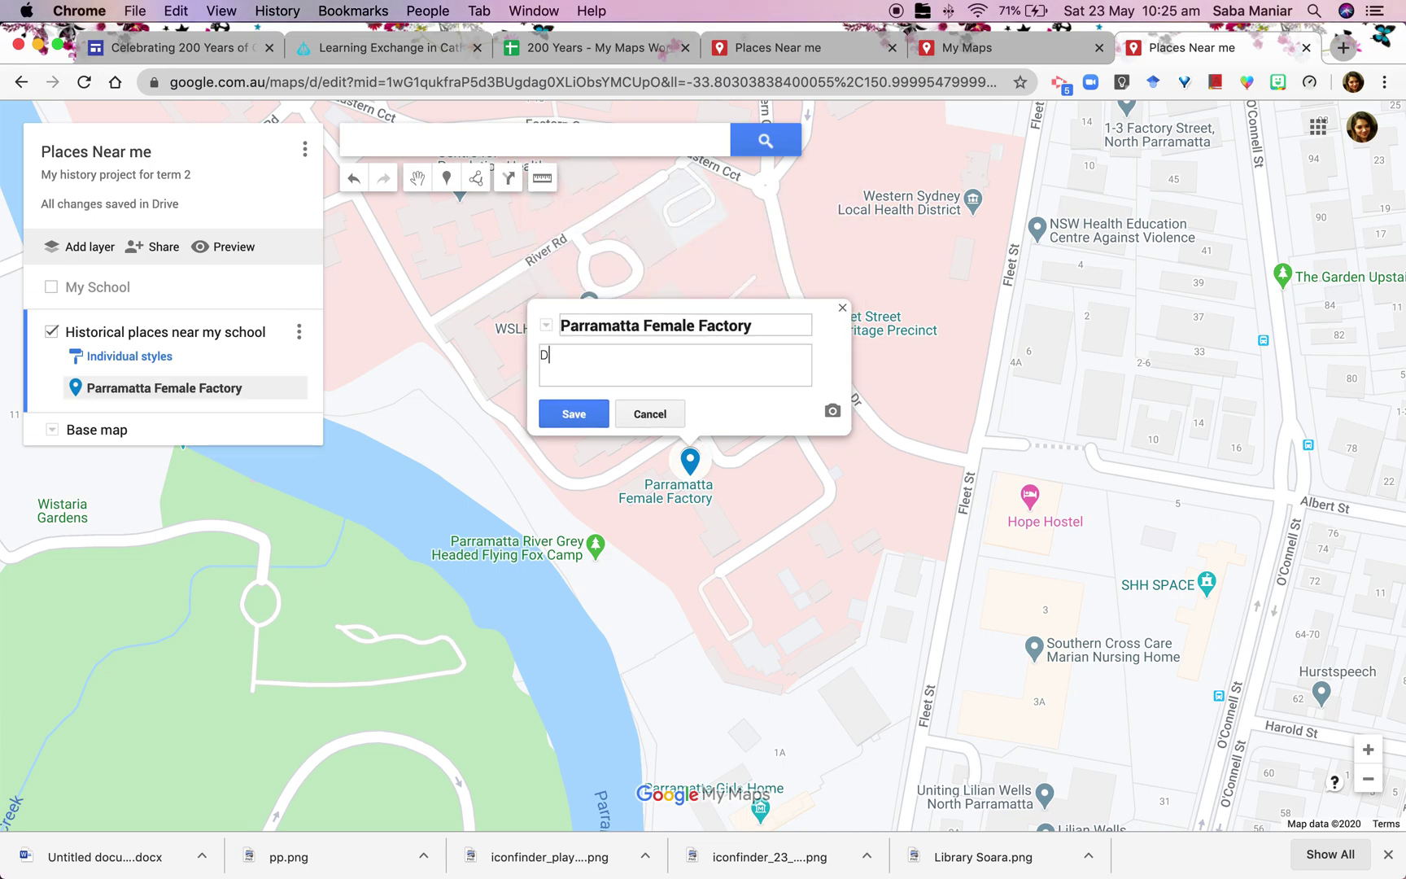
{"action": "type", "text": "escription goes here"}
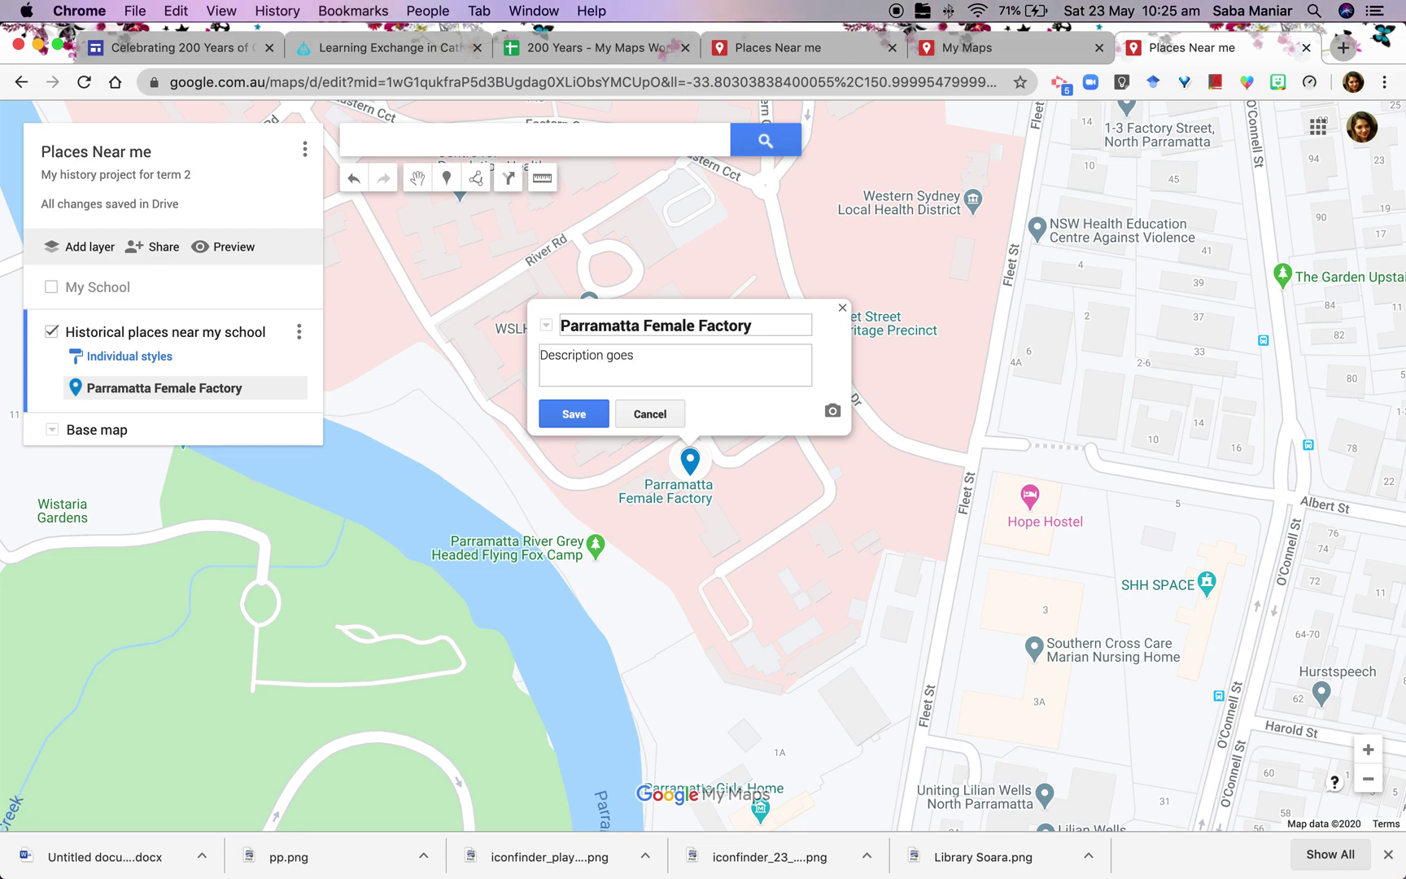
{"action": "left_click", "coordinate": [579, 416]}
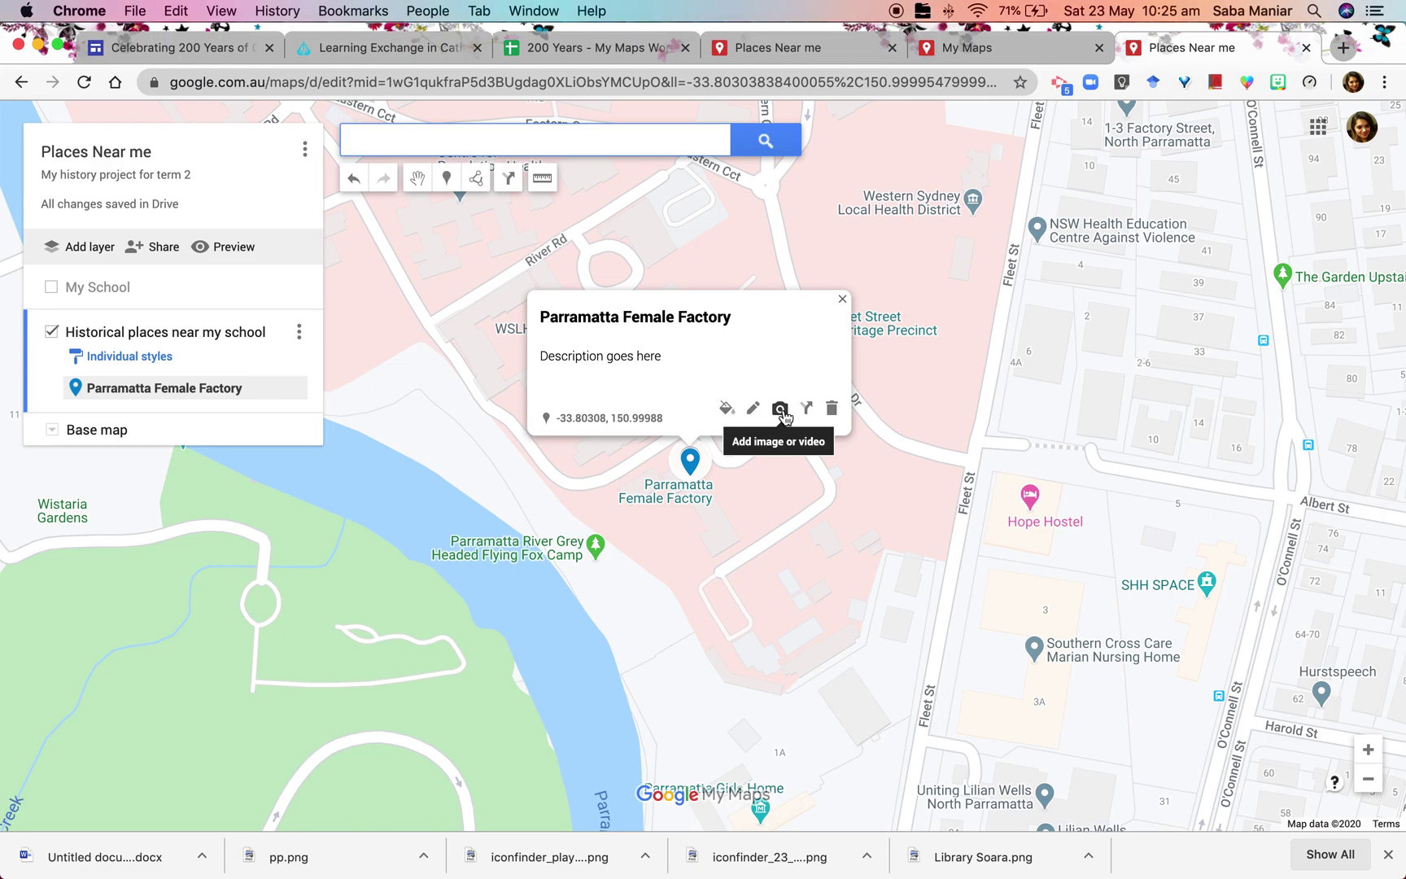
Upload the Parramatta Female Factory image from the computer, finding it with "parramatta", and save it to the factory's marker
{"action": "left_click", "coordinate": [779, 410]}
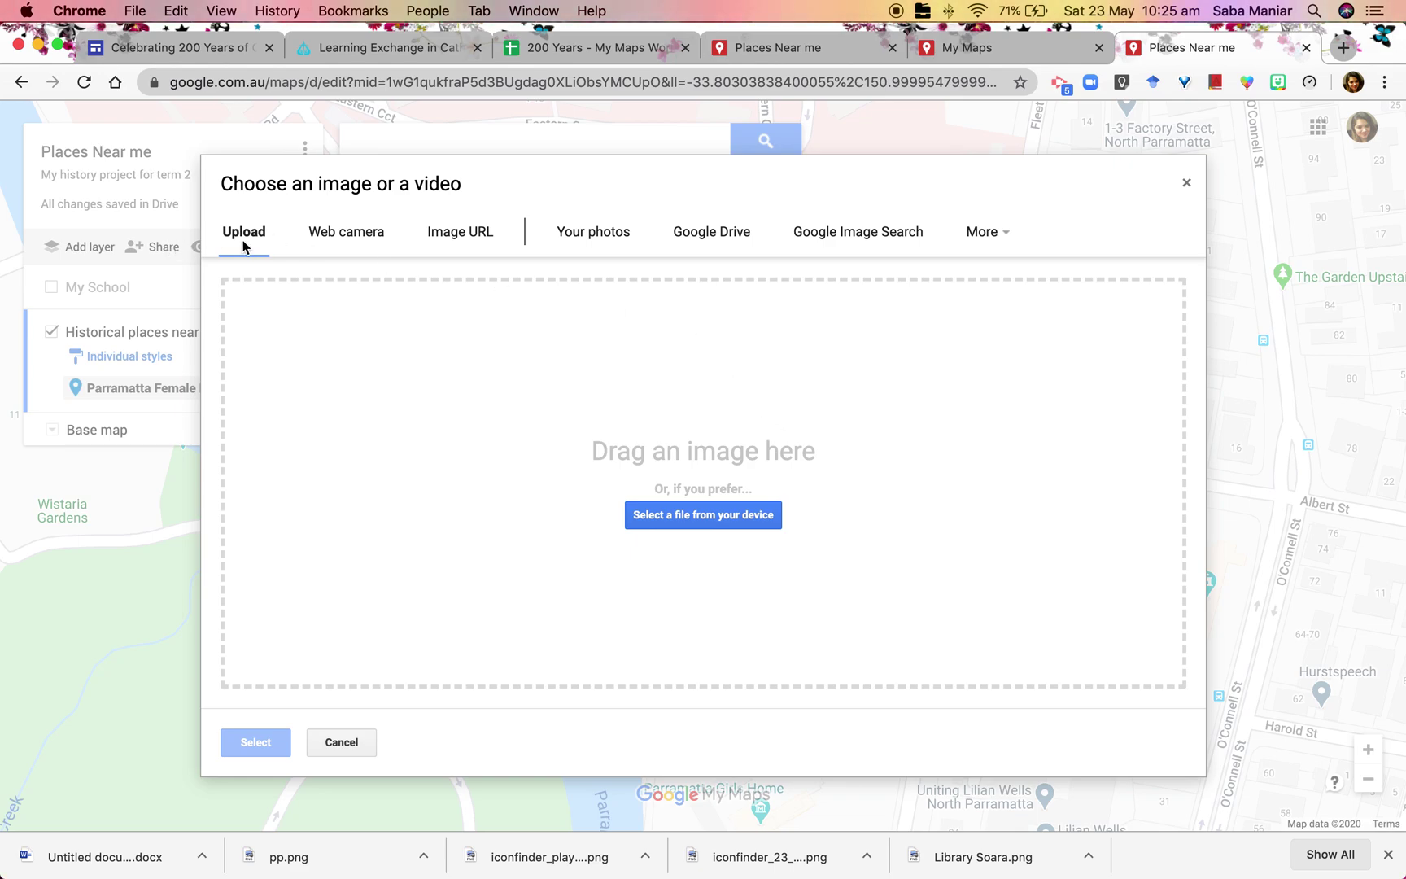
{"action": "left_click", "coordinate": [707, 520]}
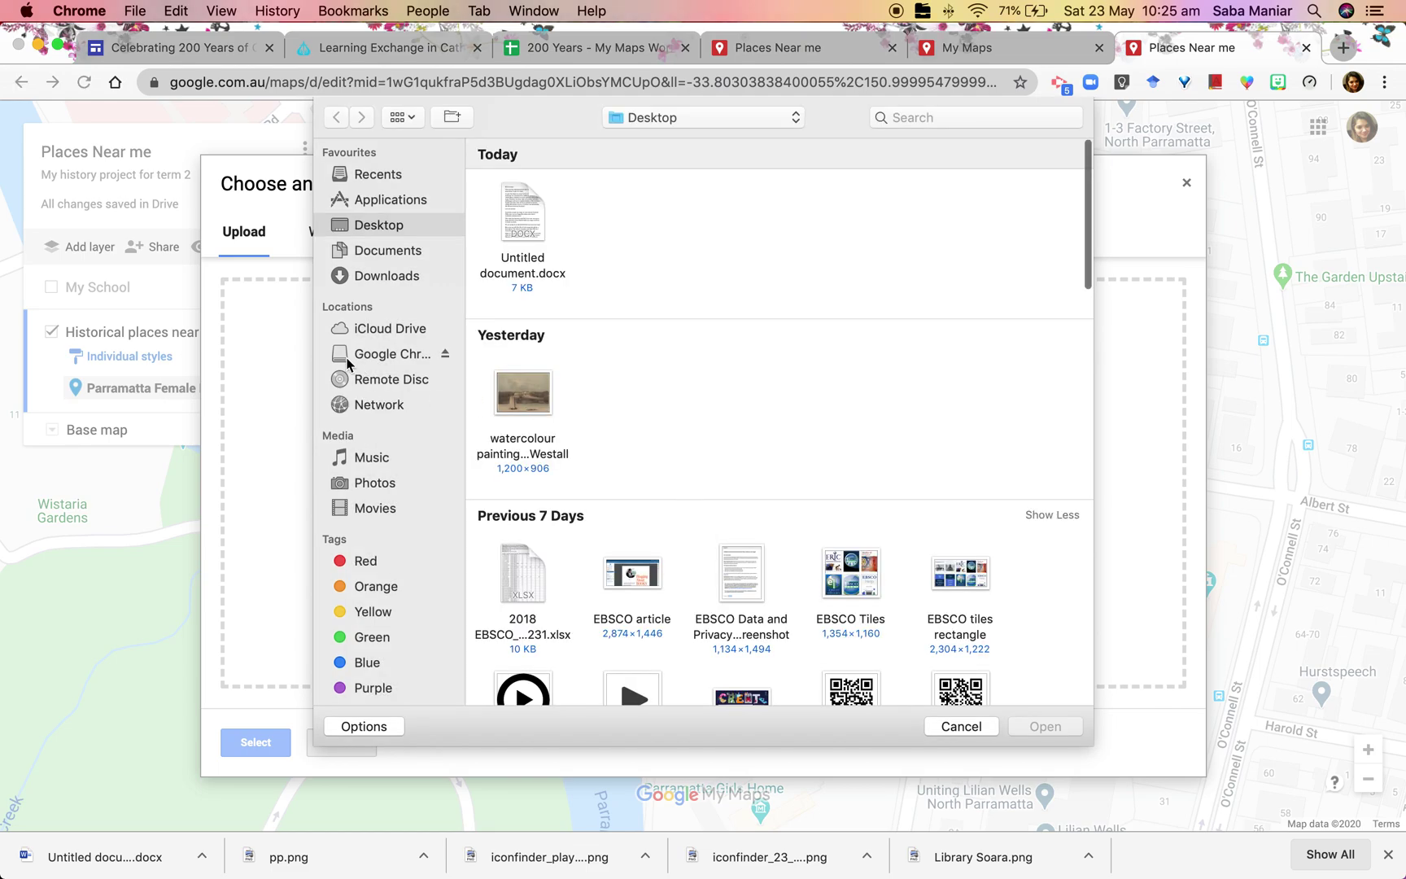
{"action": "left_click", "coordinate": [953, 119]}
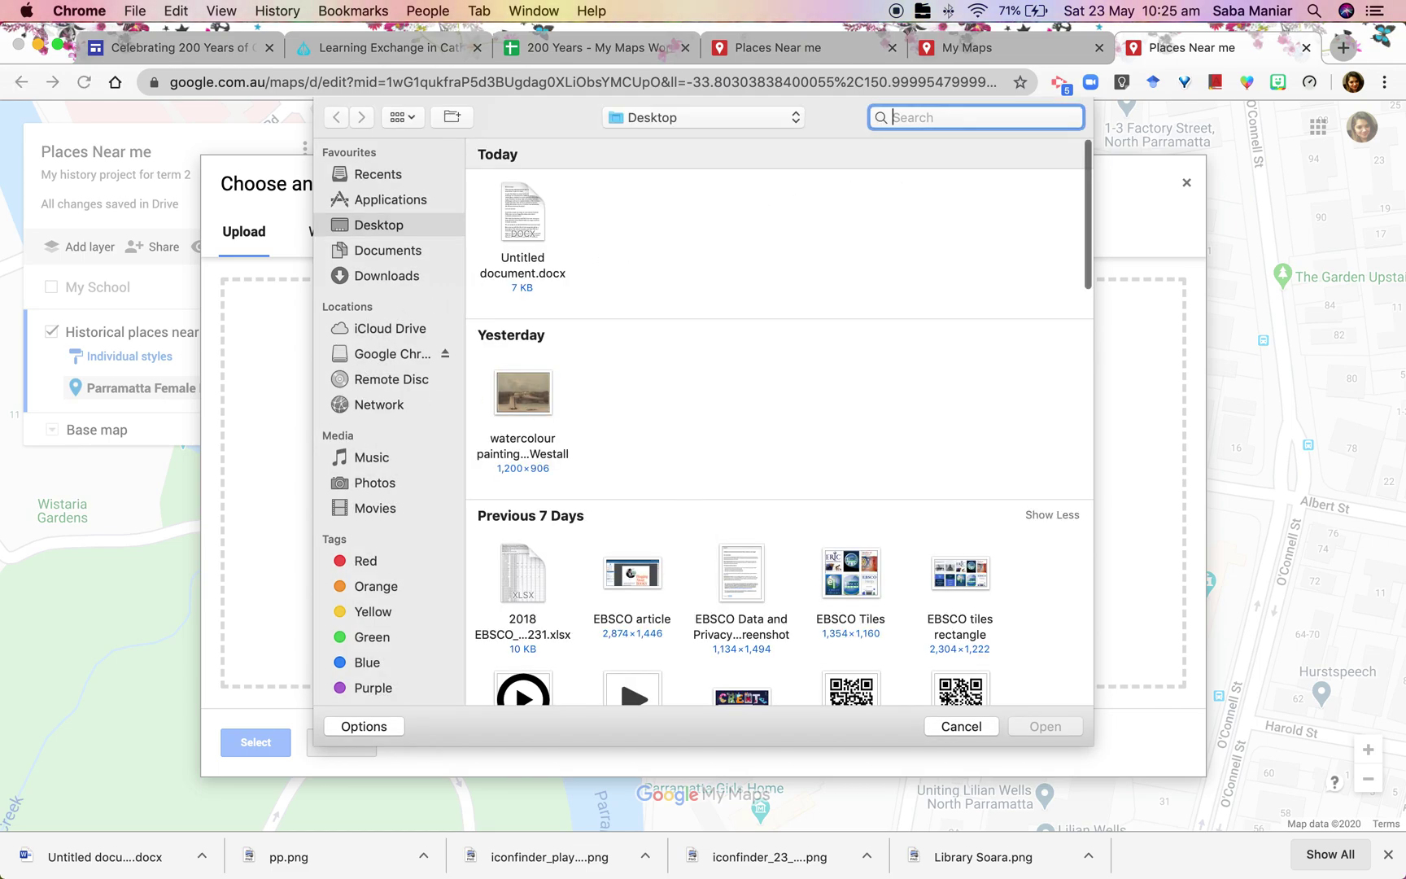
{"action": "type", "text": "parra"}
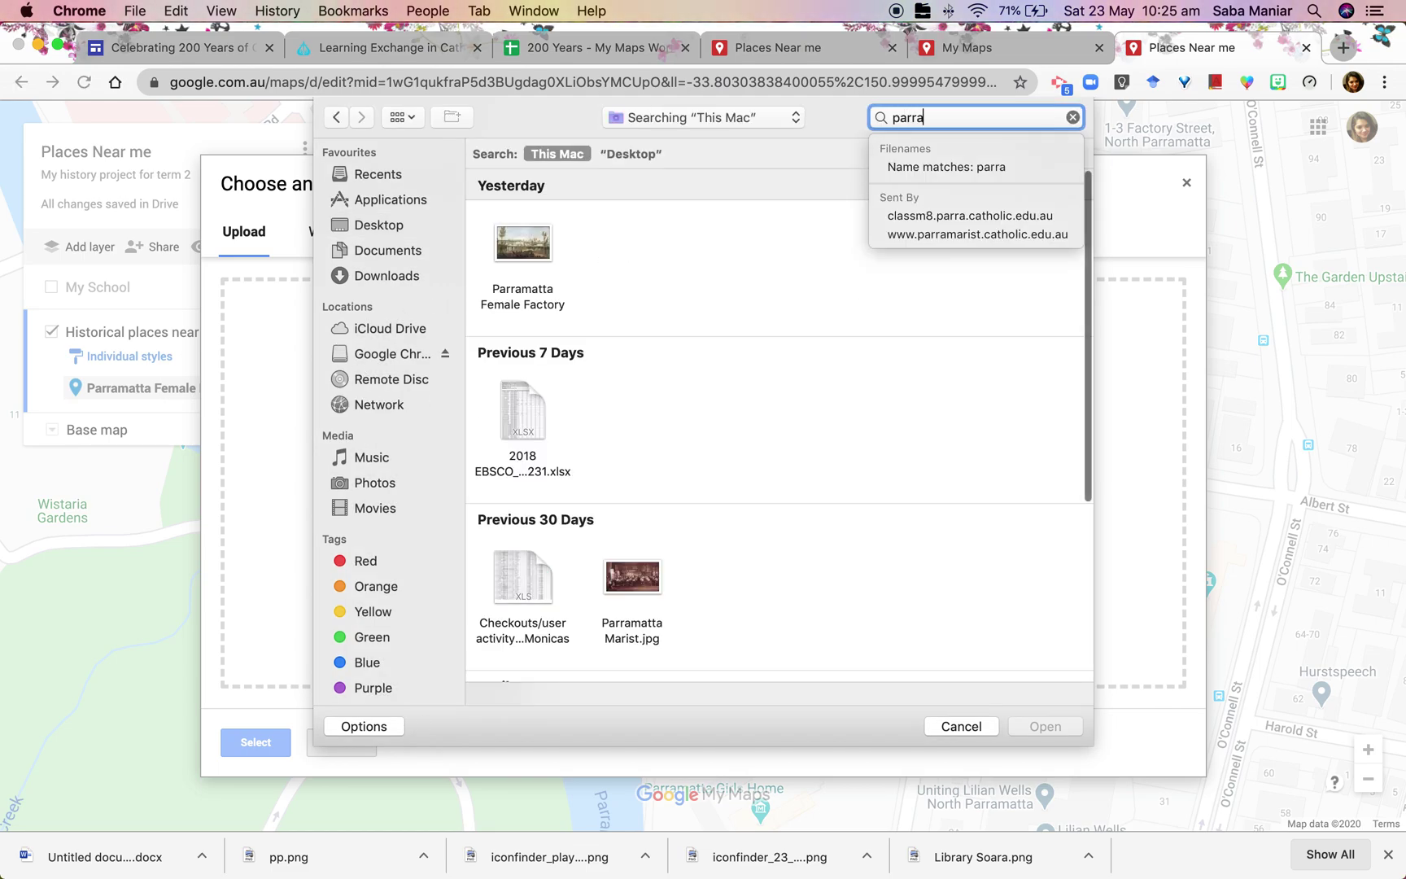
{"action": "type", "text": "matta"}
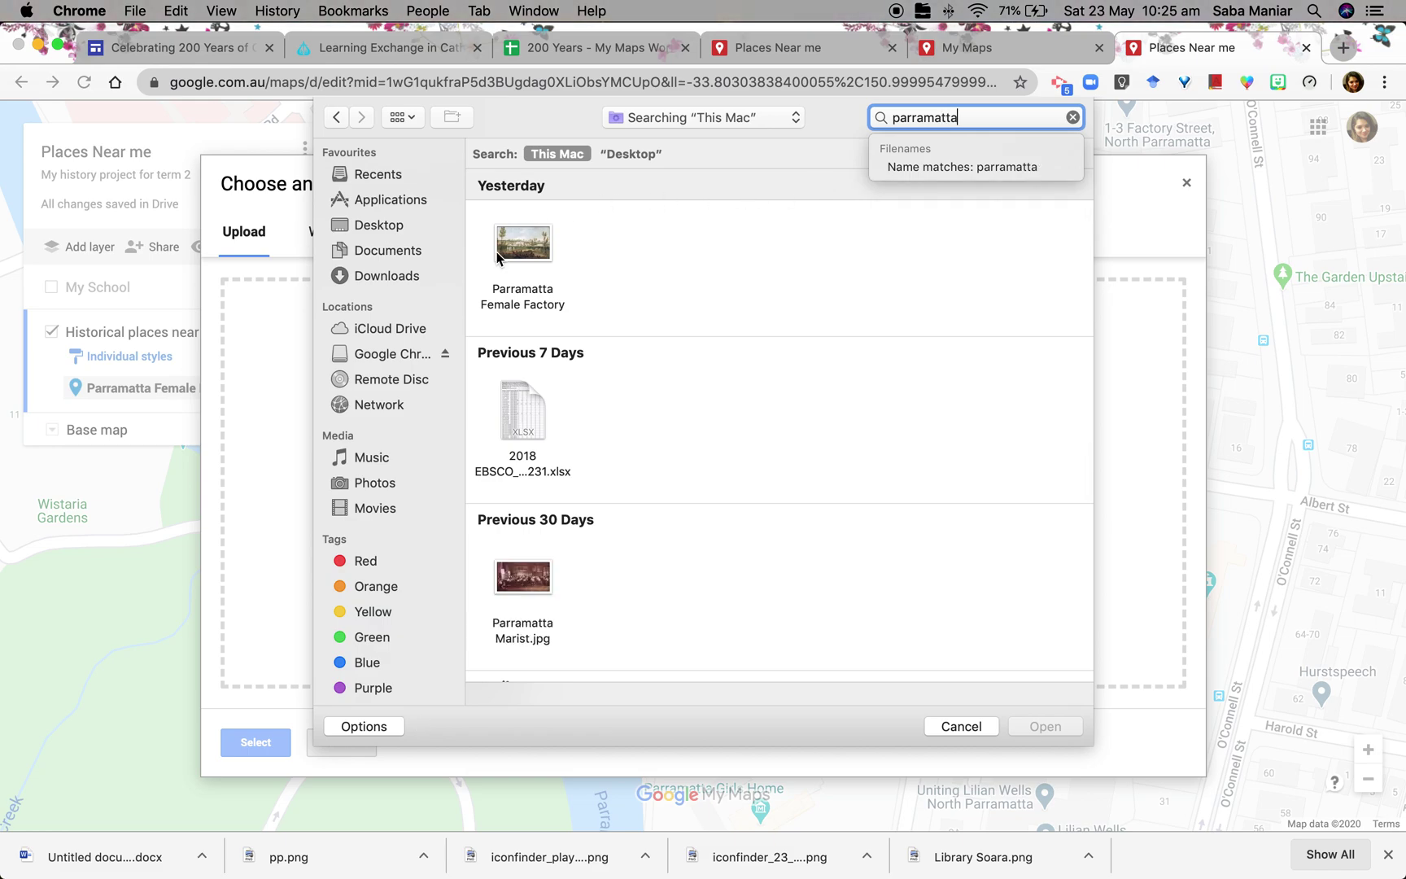
{"action": "left_click", "coordinate": [515, 244]}
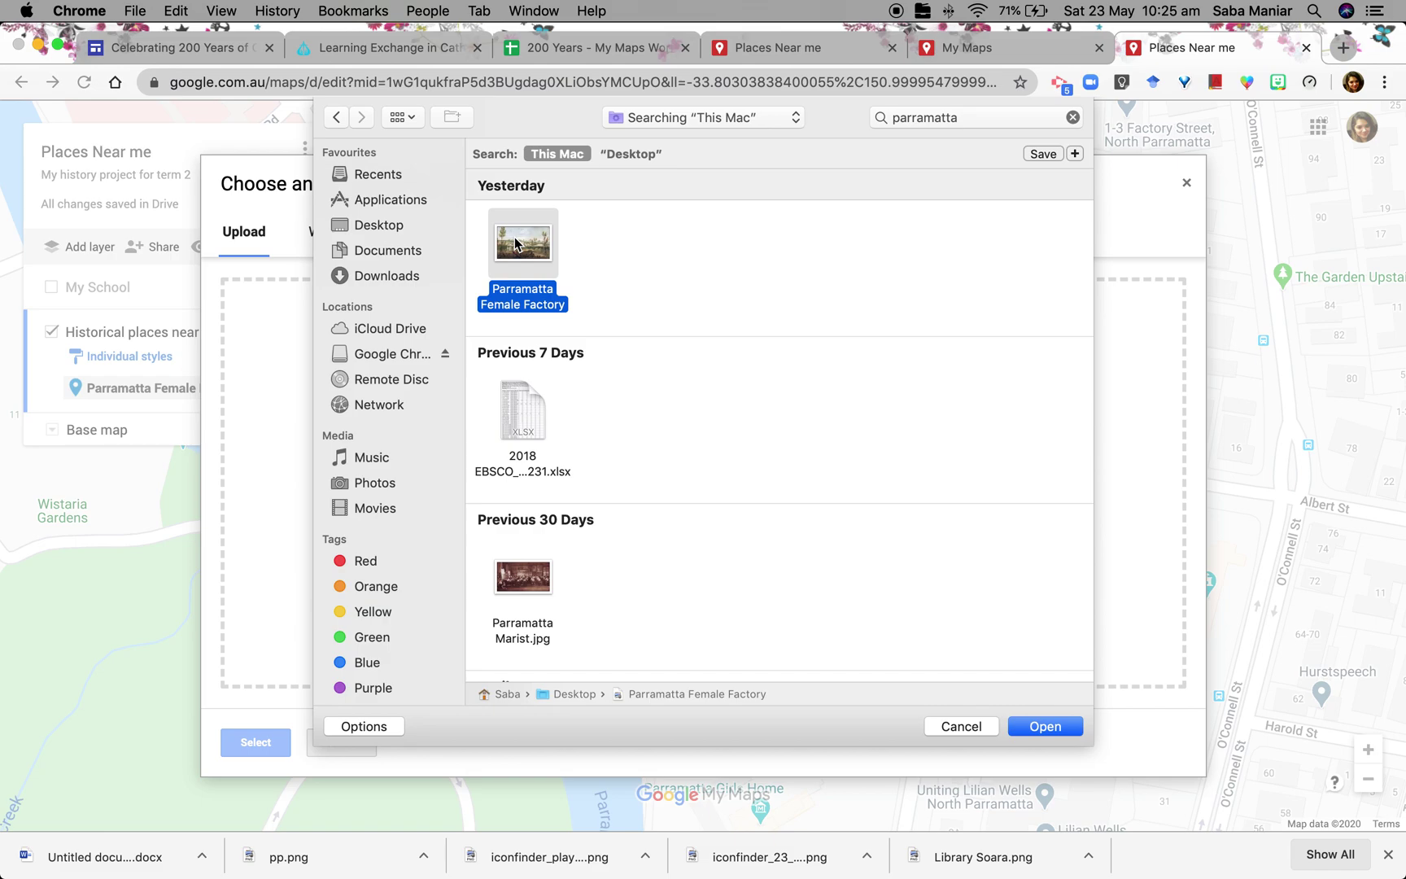
{"action": "left_click", "coordinate": [1048, 726]}
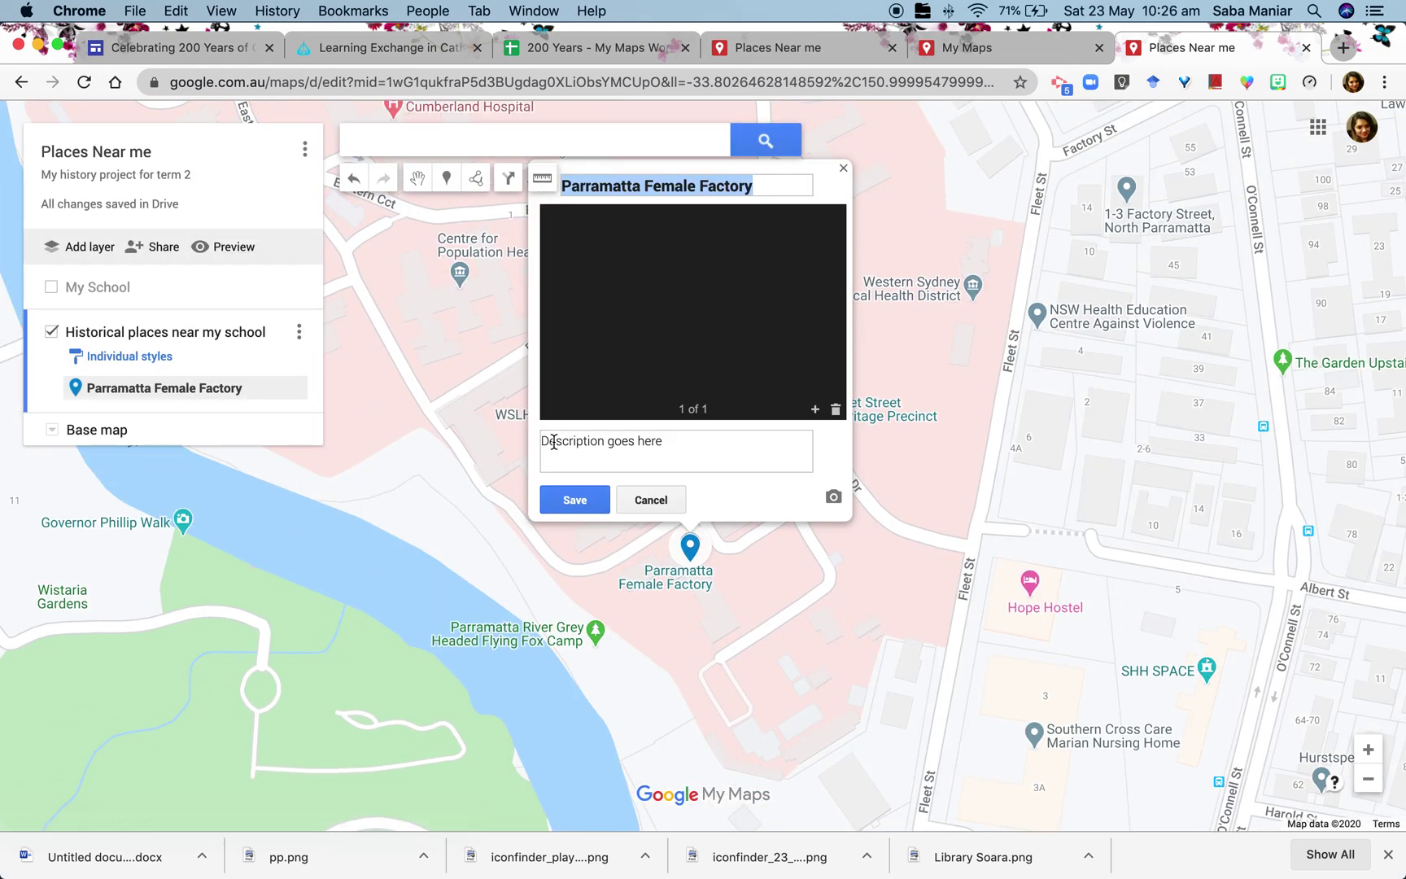
{"action": "left_click", "coordinate": [575, 501]}
Change the Parramatta Female Factory marker's colour to brown and its icon to the house symbol
{"action": "left_click", "coordinate": [727, 493]}
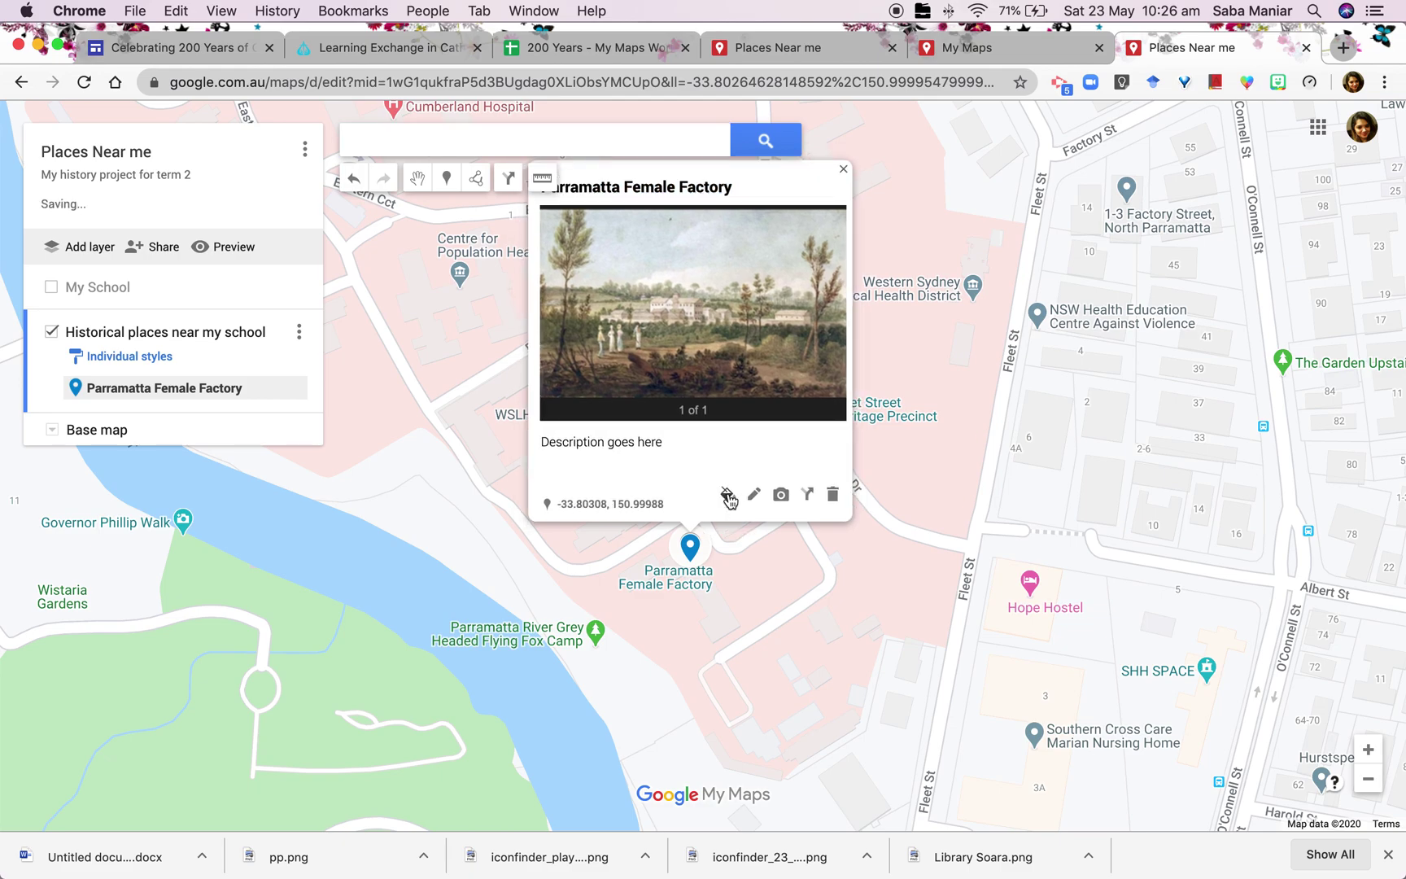
{"action": "left_click", "coordinate": [932, 500]}
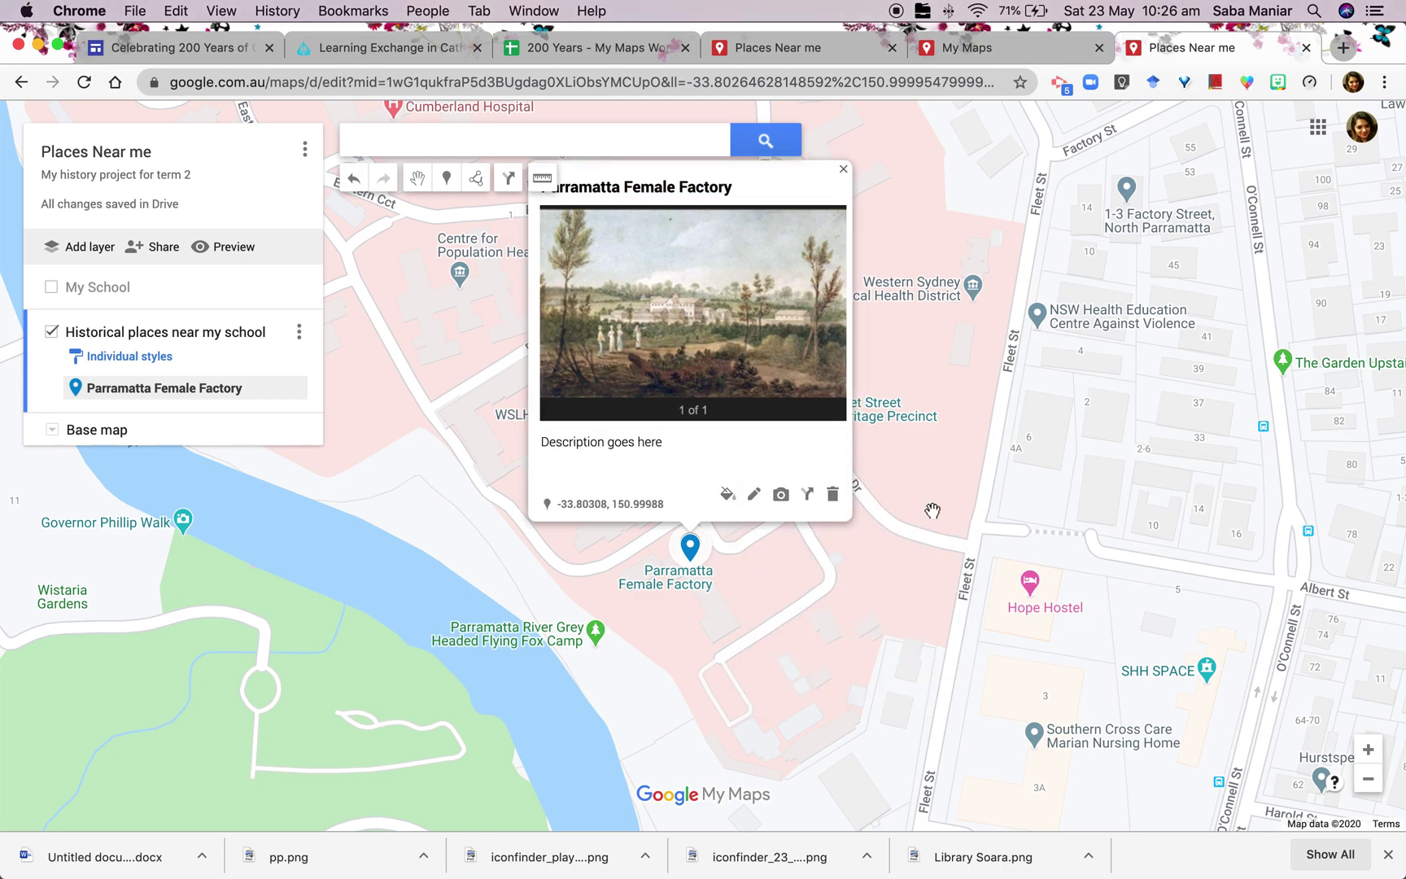
{"action": "left_click", "coordinate": [727, 495]}
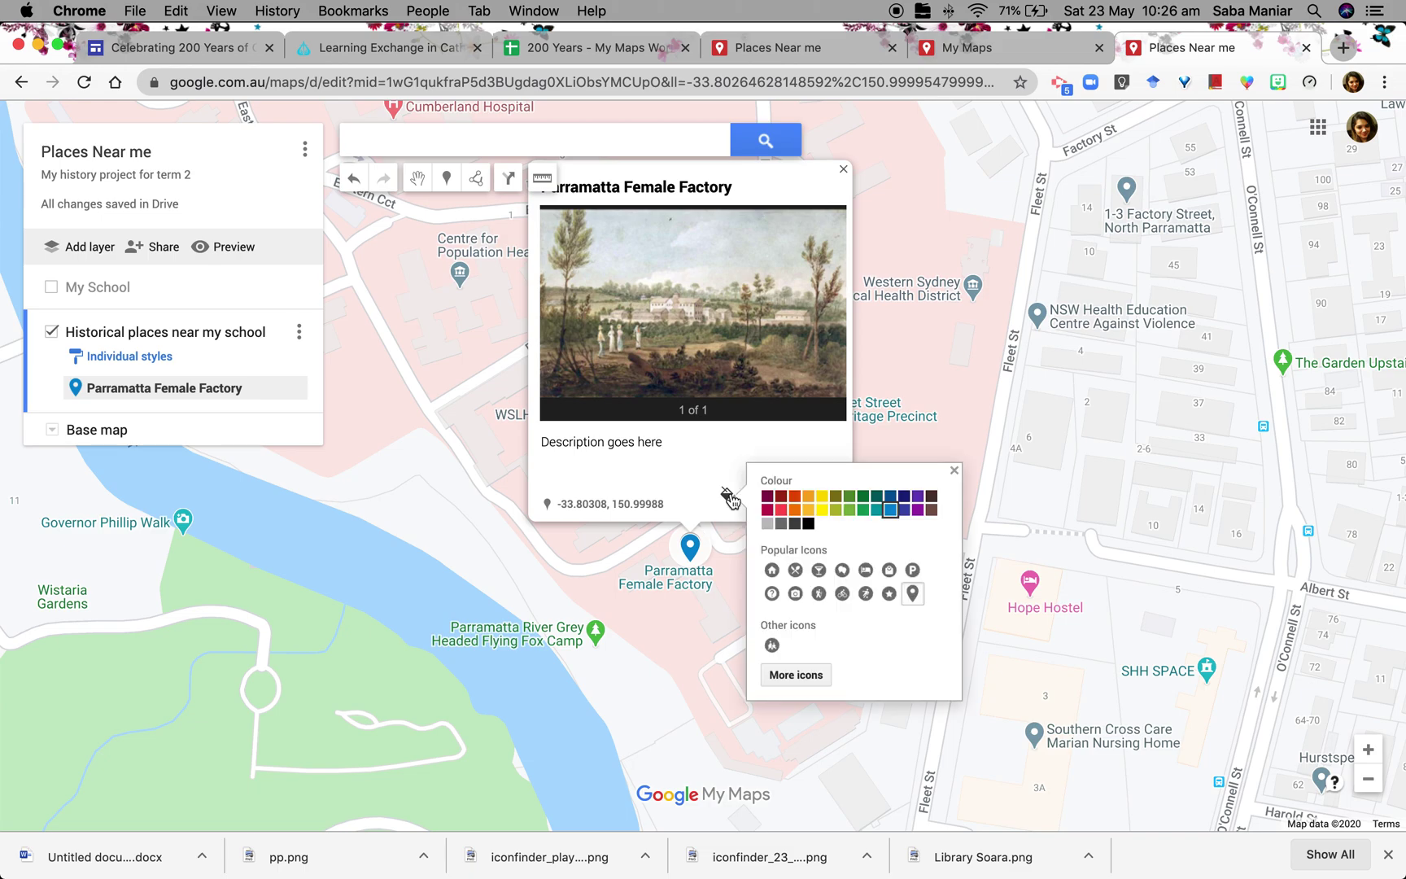
{"action": "left_click", "coordinate": [934, 511]}
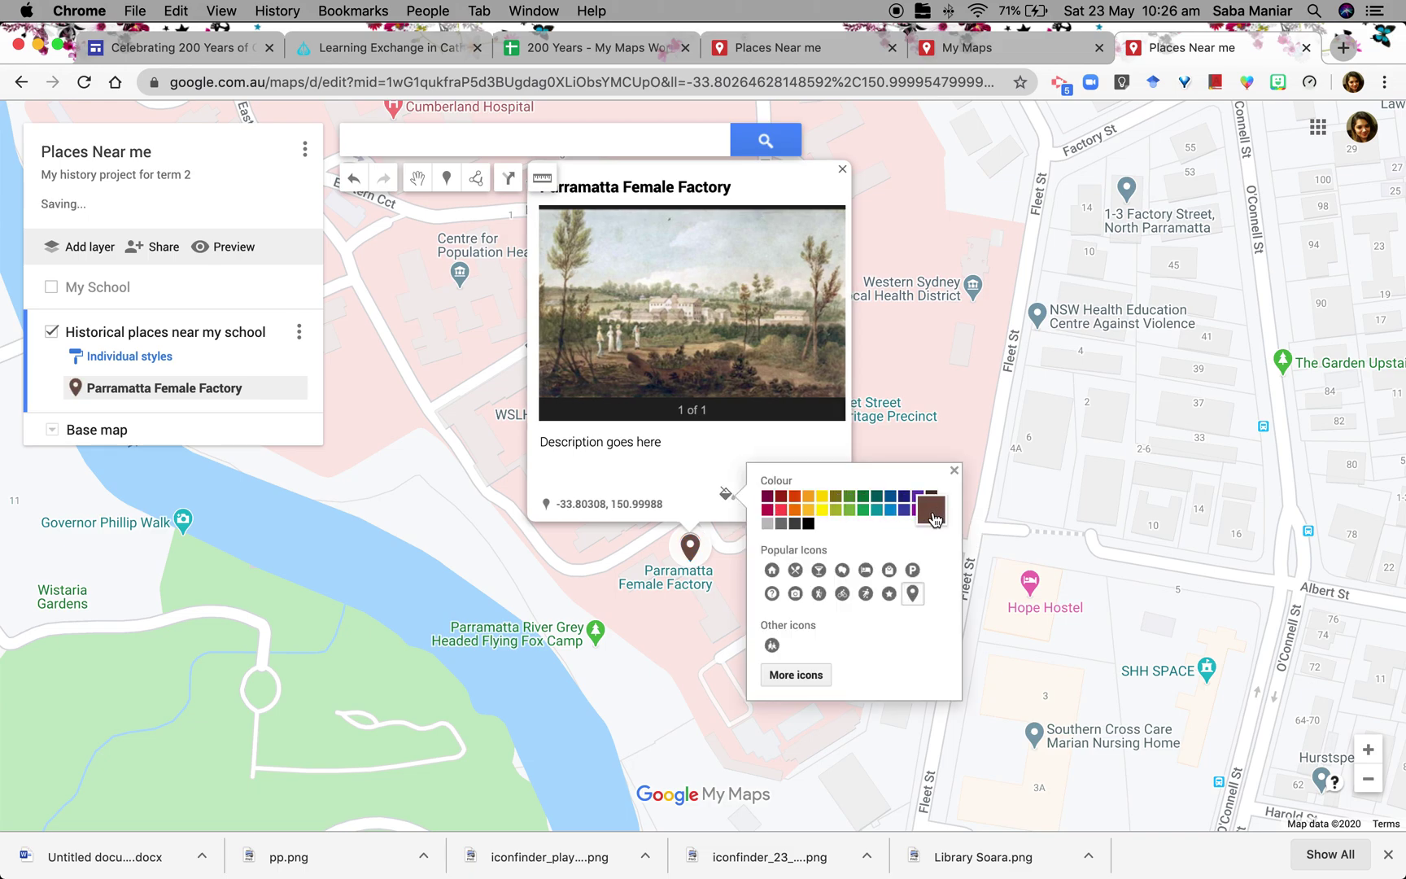
{"action": "left_click", "coordinate": [773, 572]}
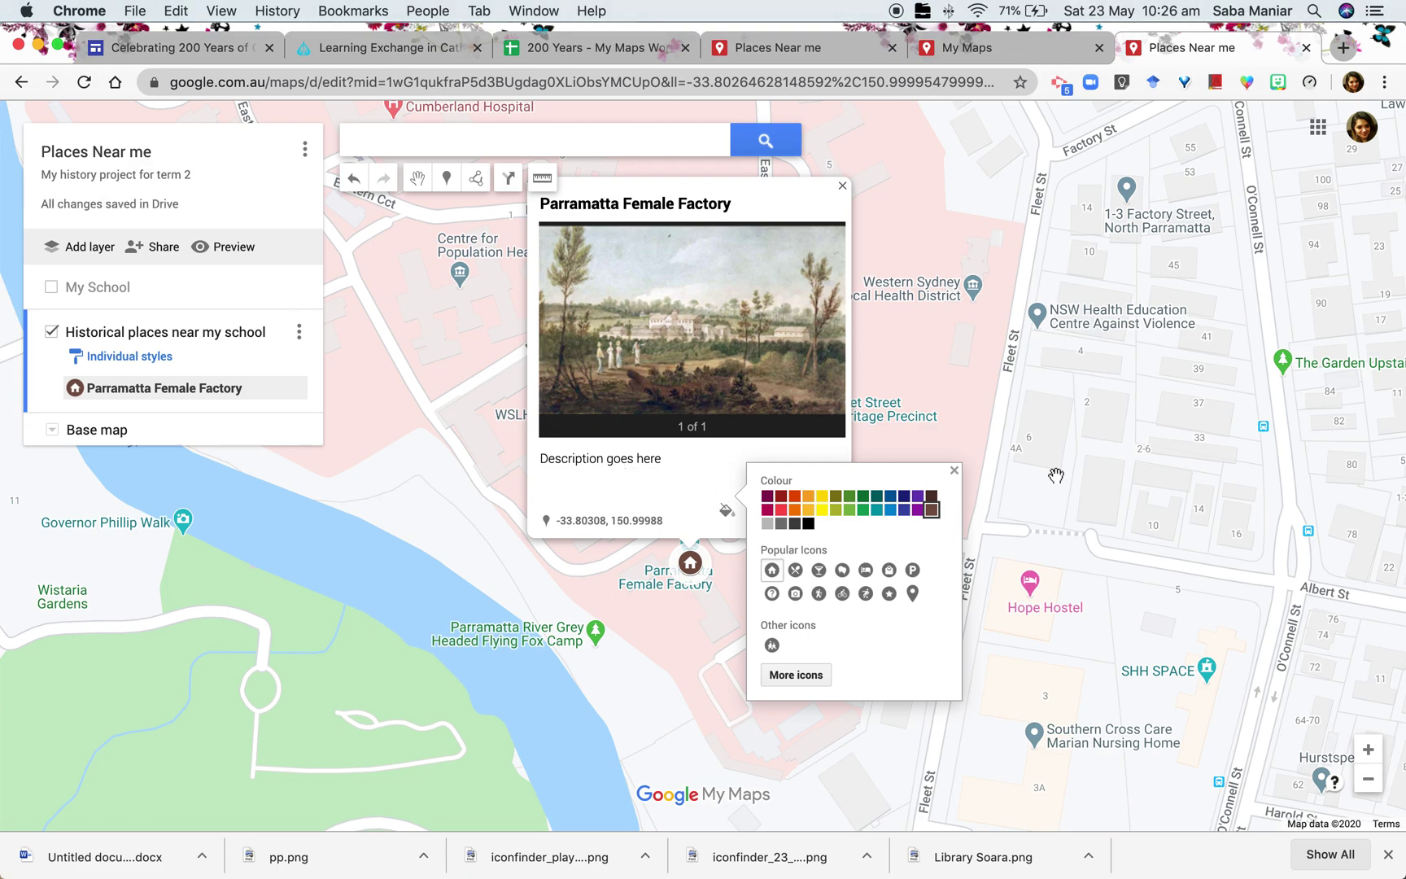
{"action": "left_click", "coordinate": [954, 470]}
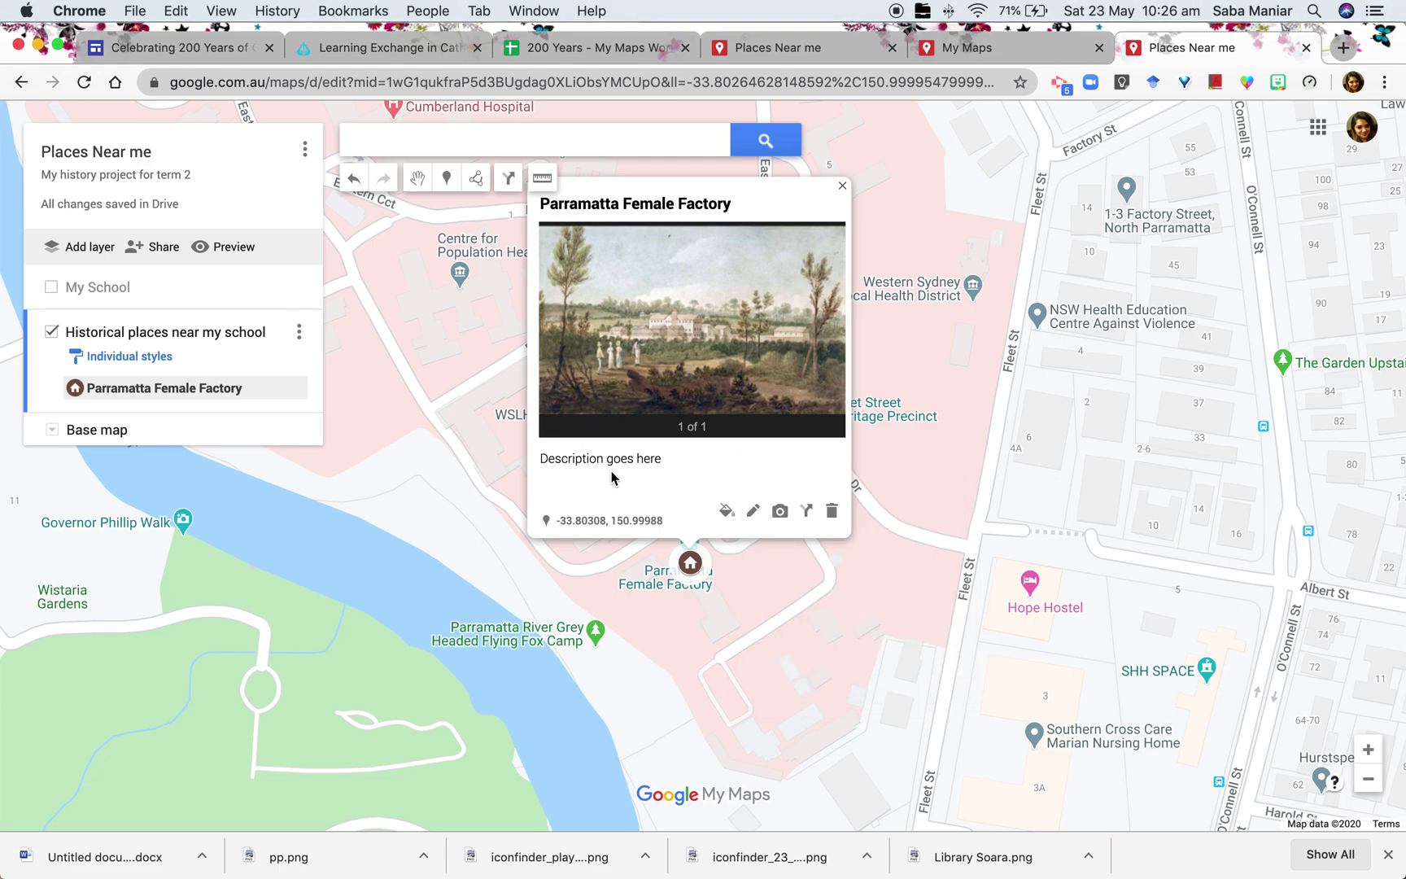
Start adding media to the Parramatta Female Factory marker and search YouTube for "parramatta female factory"
{"action": "left_click", "coordinate": [753, 513]}
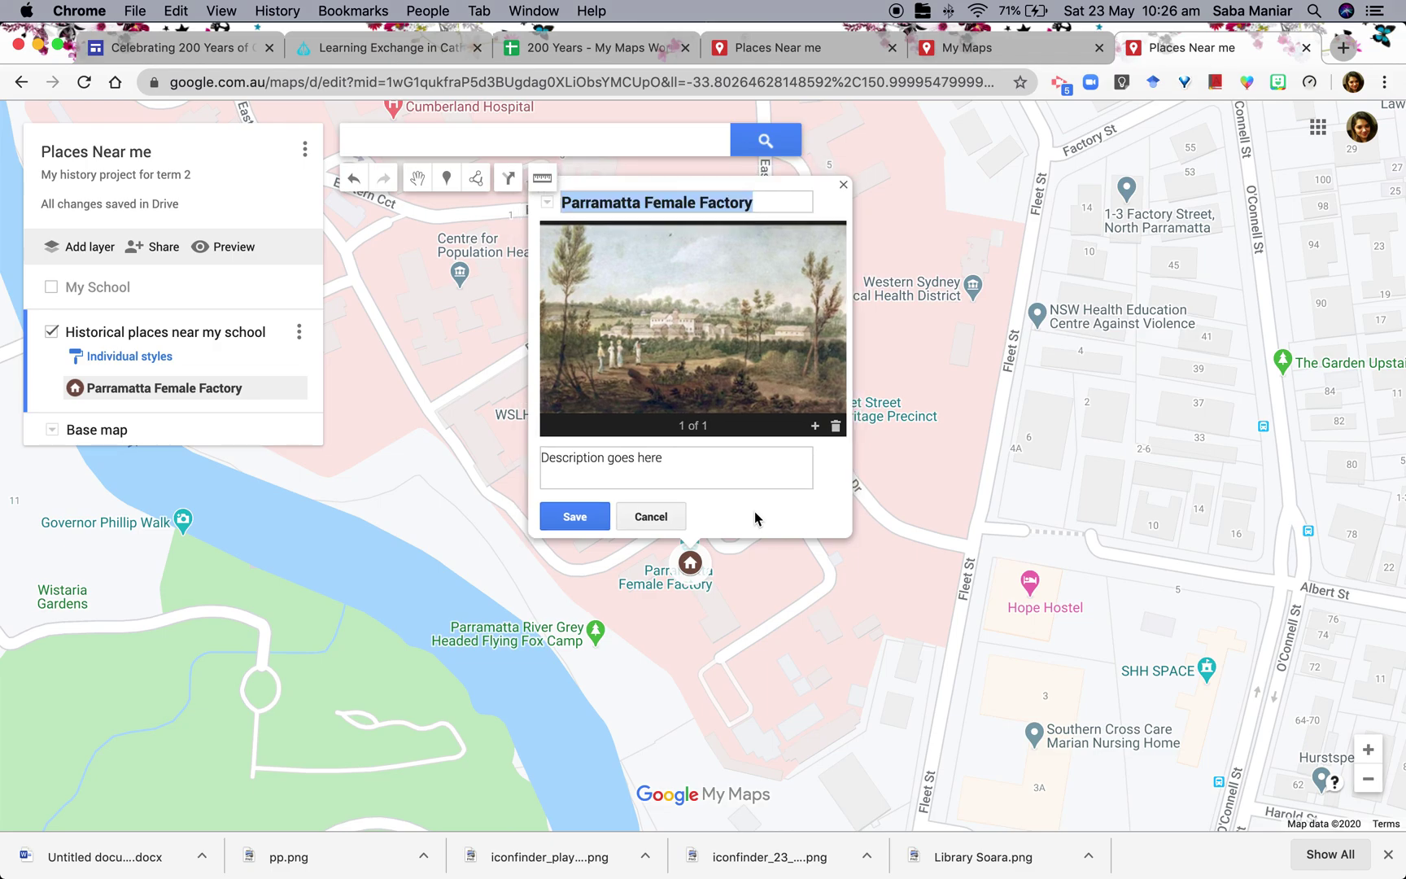
{"action": "left_click", "coordinate": [816, 426]}
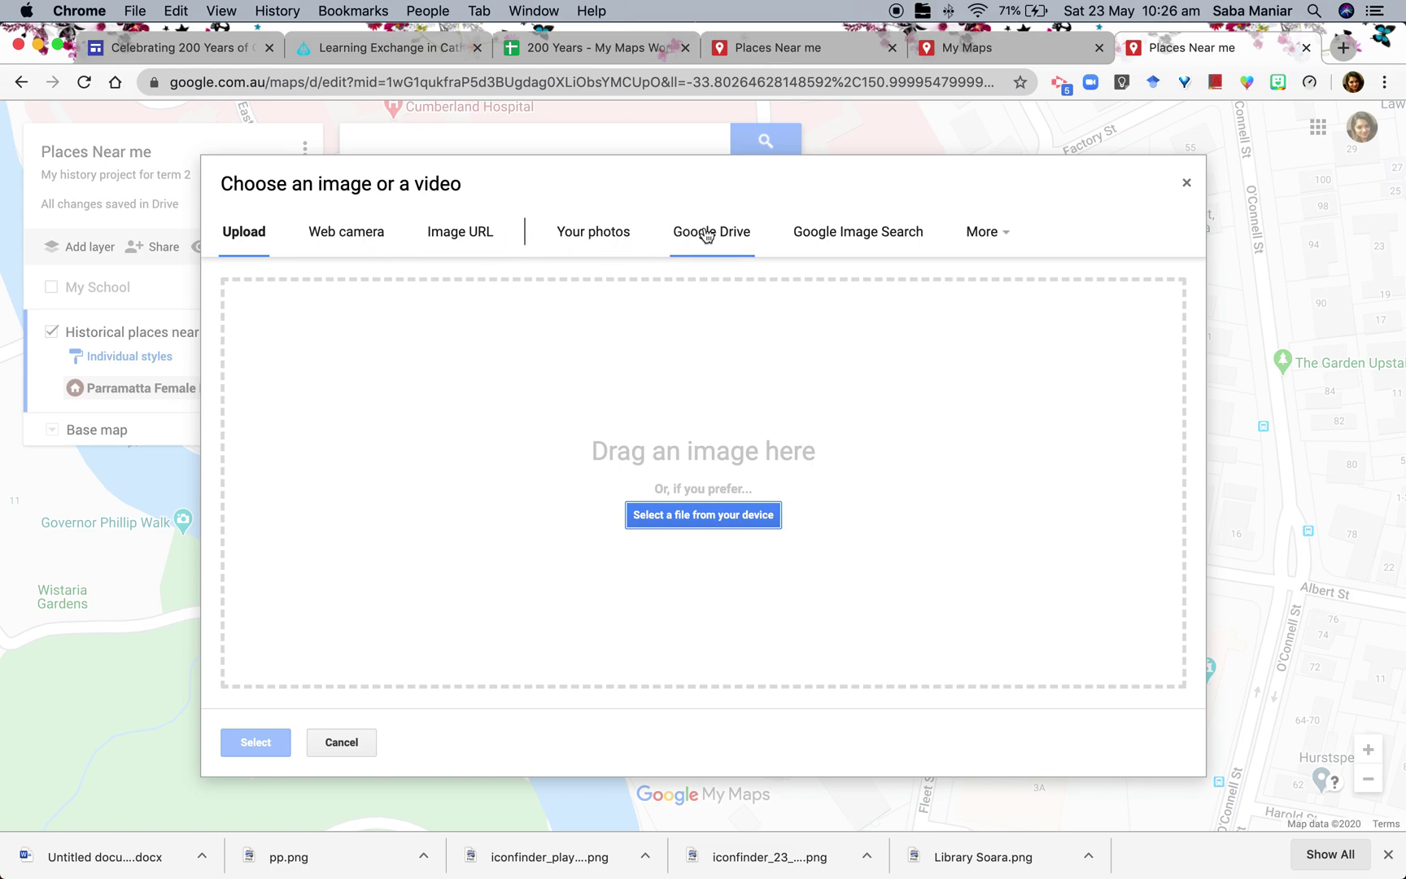
{"action": "left_click", "coordinate": [858, 238]}
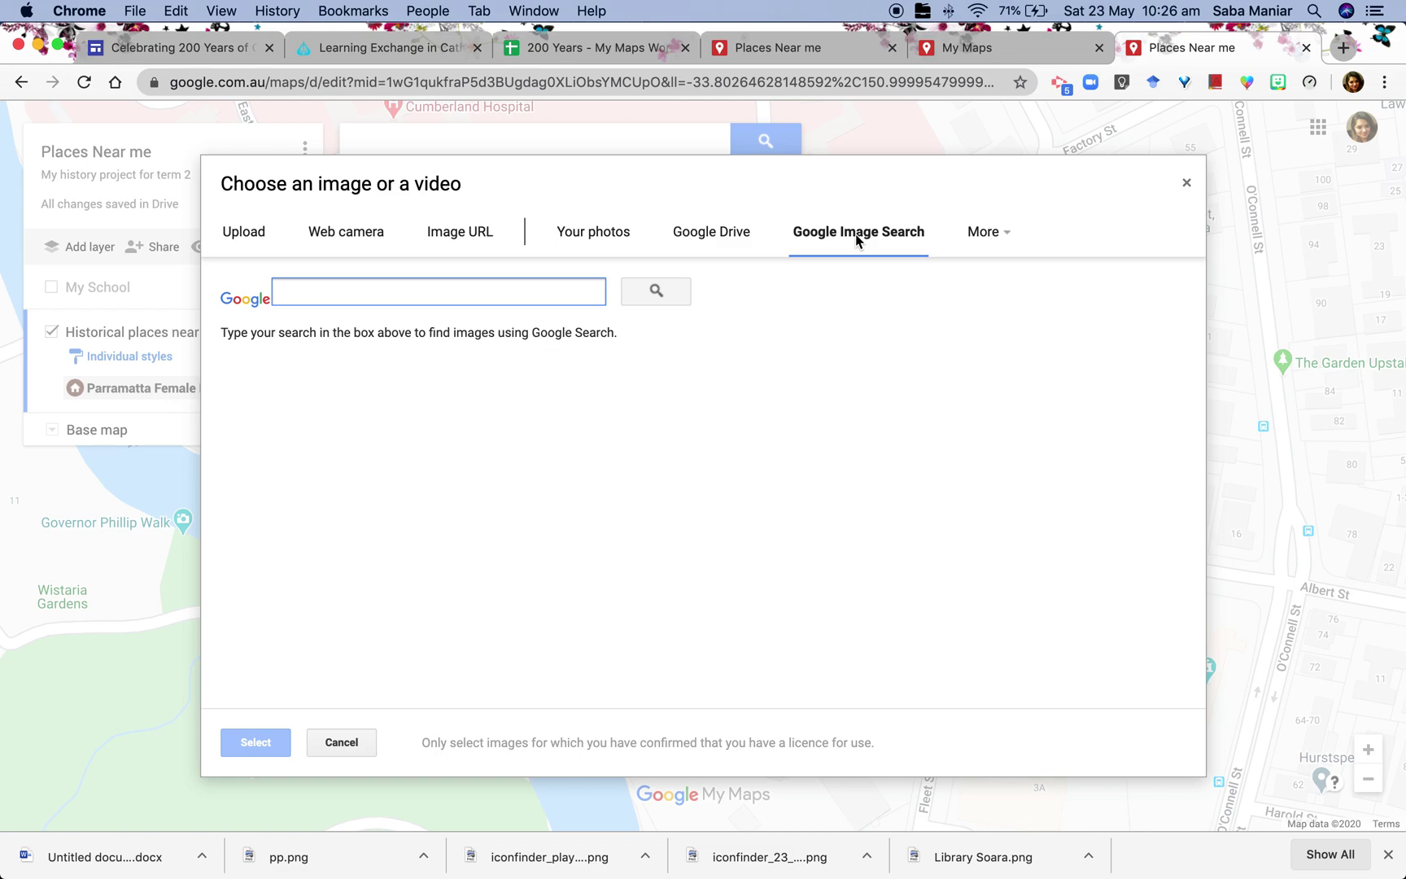
{"action": "left_click", "coordinate": [989, 233]}
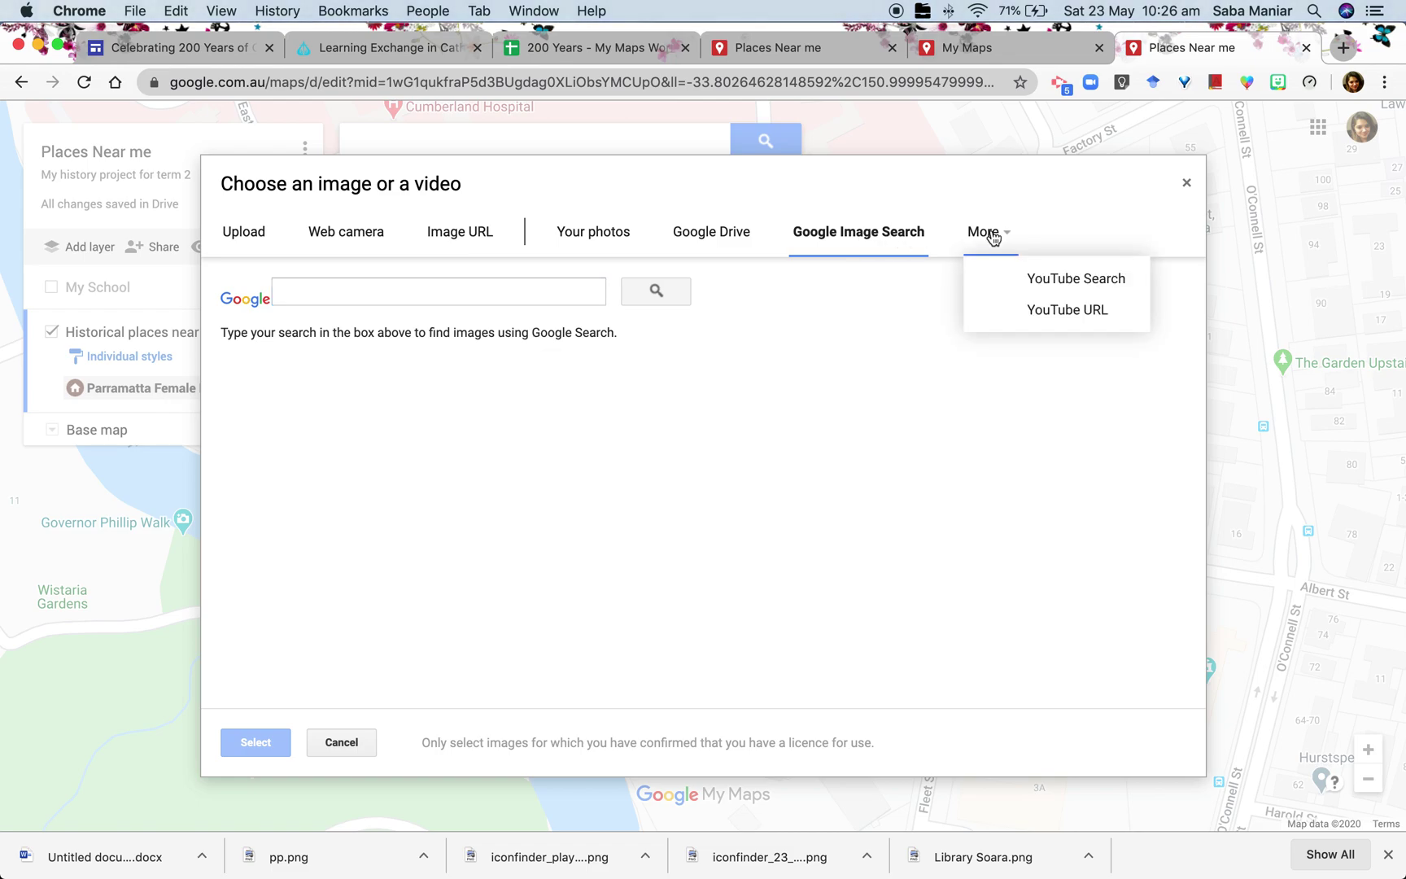
{"action": "left_click", "coordinate": [1052, 277]}
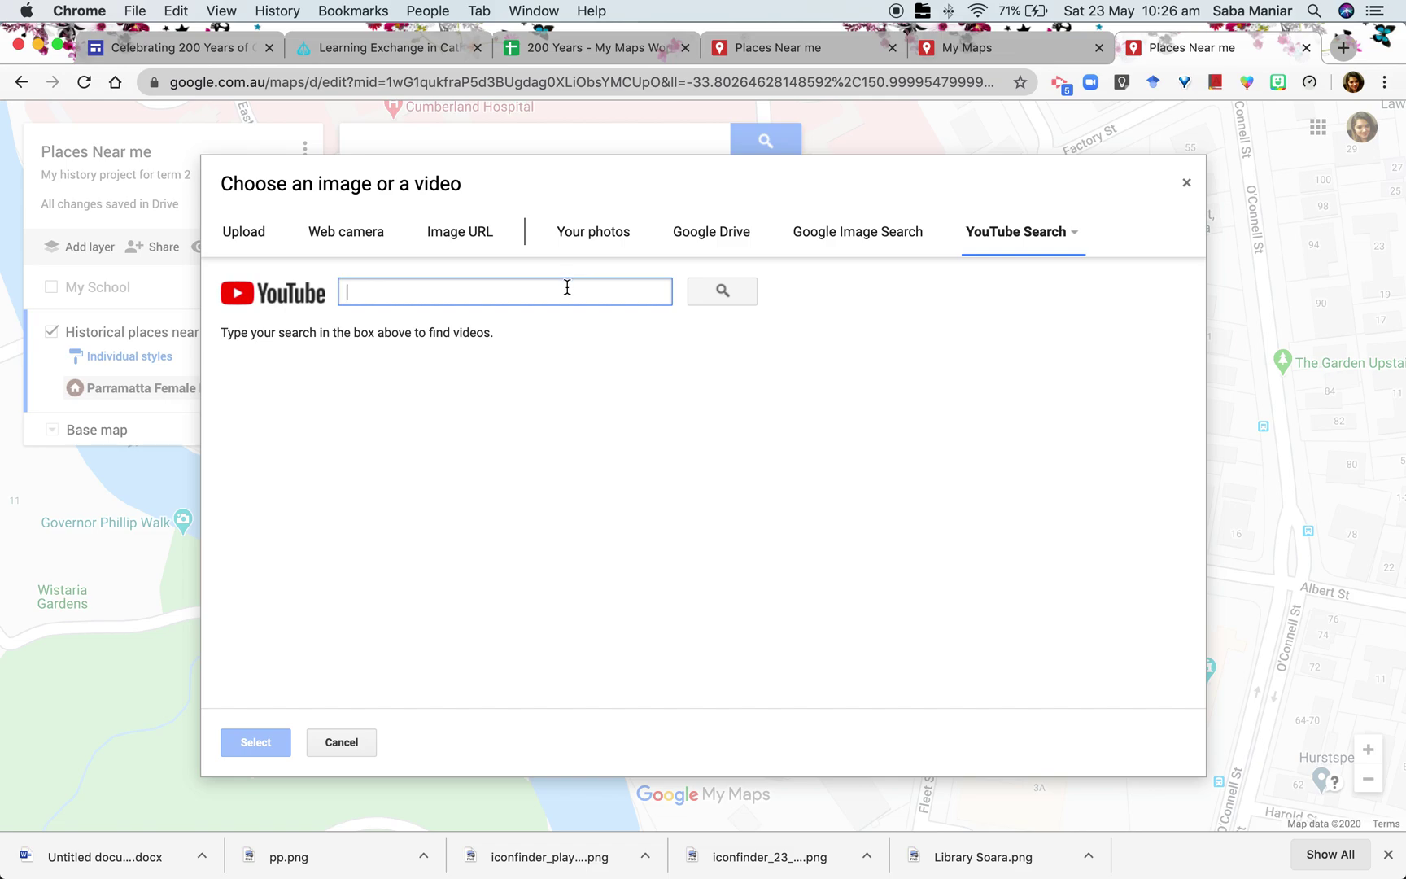
{"action": "type", "text": "parramatta female factory"}
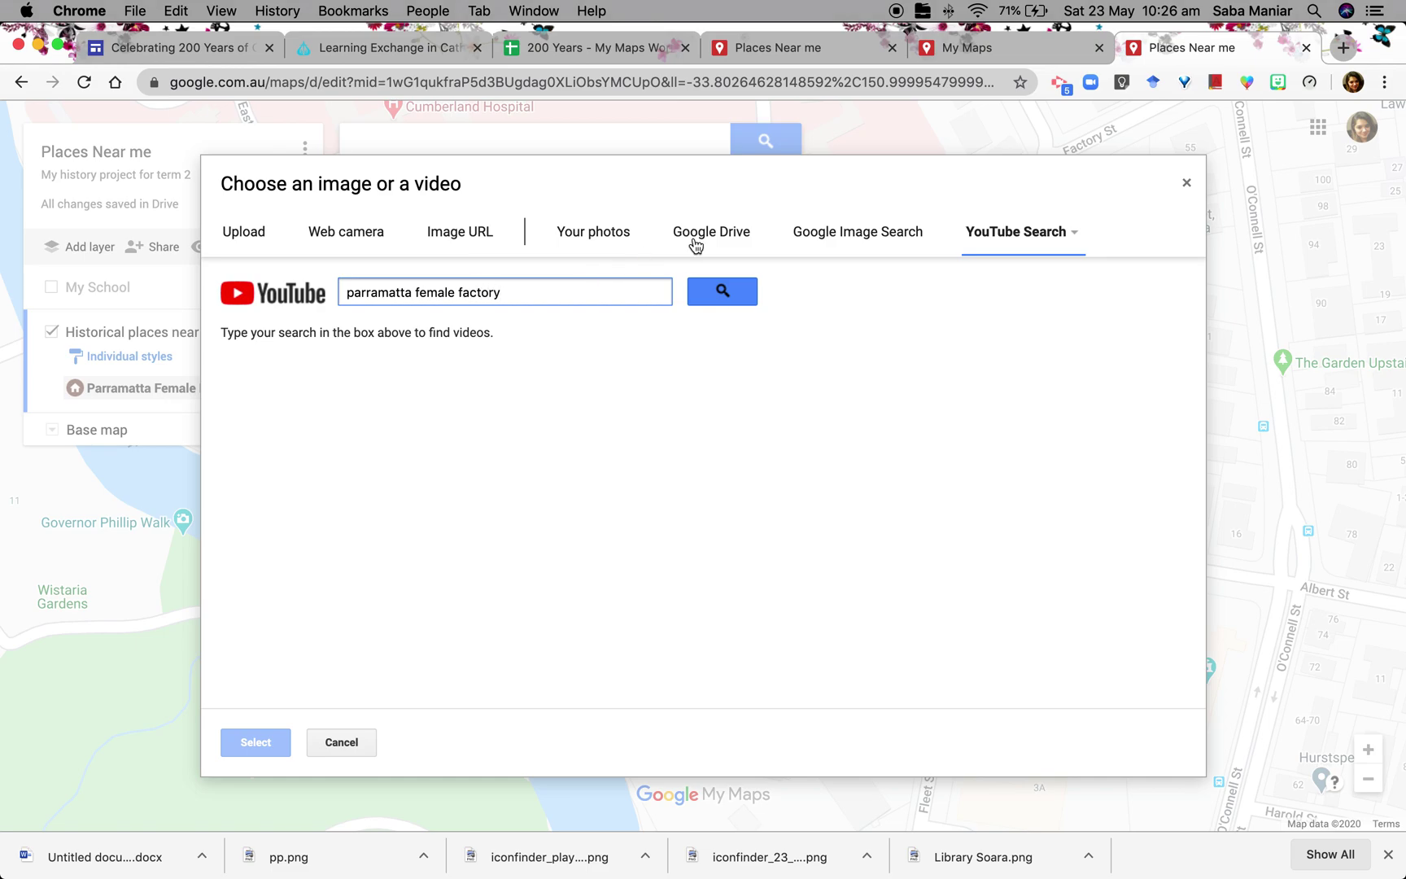
{"action": "left_click", "coordinate": [722, 291]}
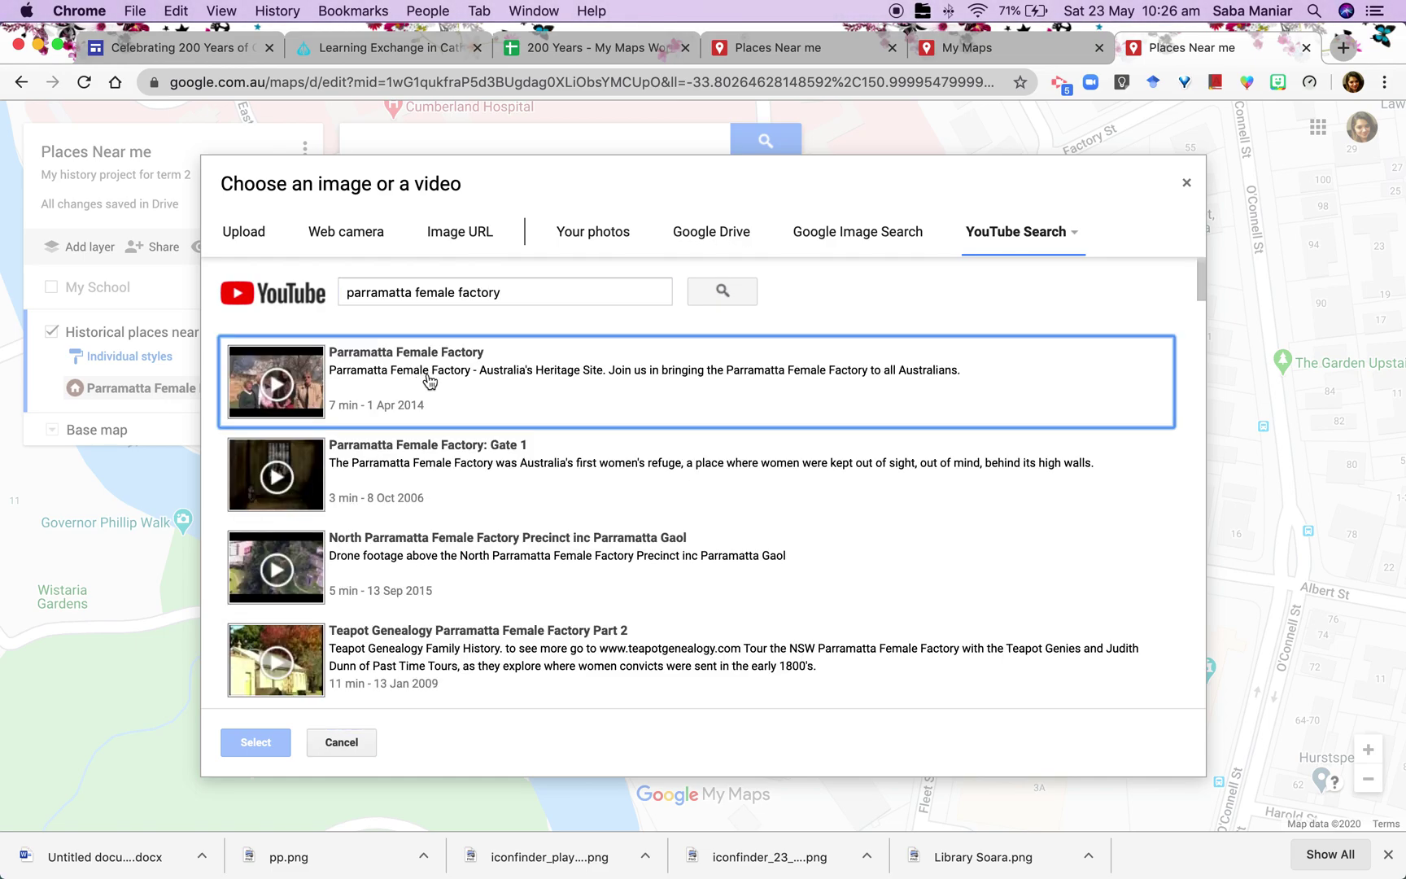
Add the YouTube video "Parramatta Female Factory: Gate 1" to the marker, save it and flip between the image and the video
{"action": "left_click", "coordinate": [386, 460]}
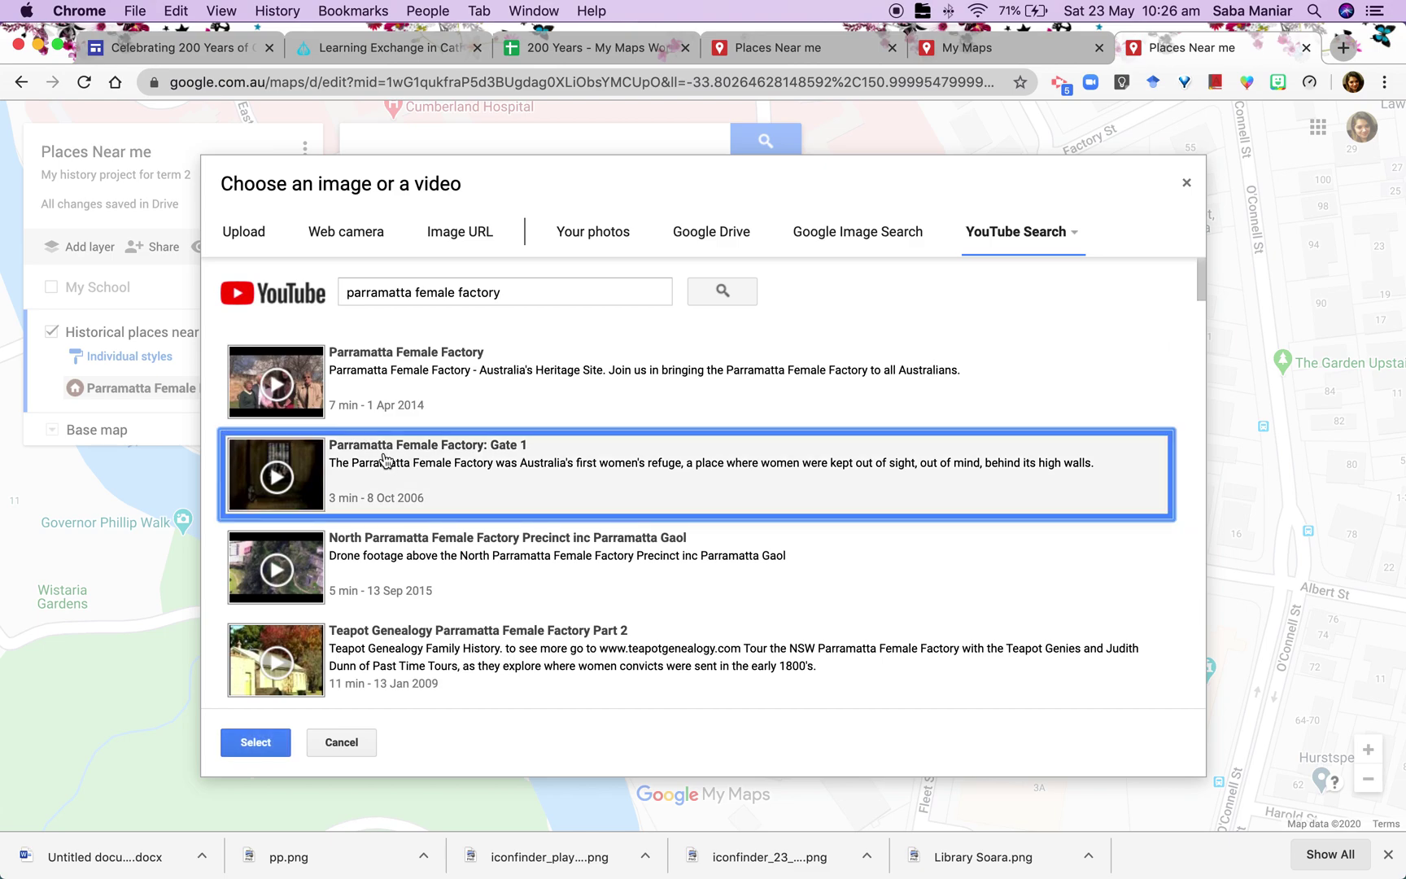
{"action": "left_click", "coordinate": [254, 744]}
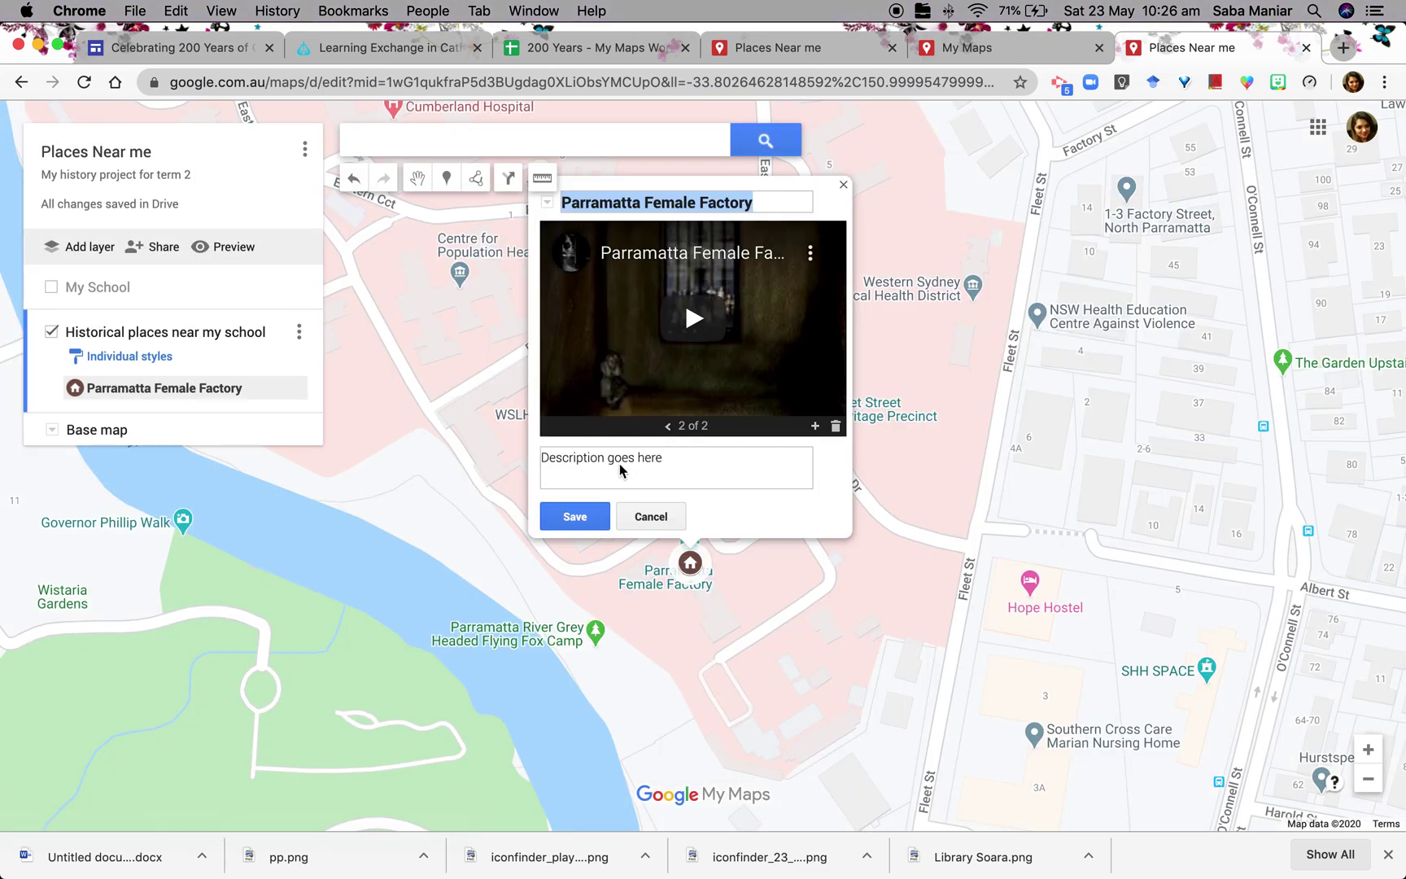
{"action": "left_click", "coordinate": [588, 520]}
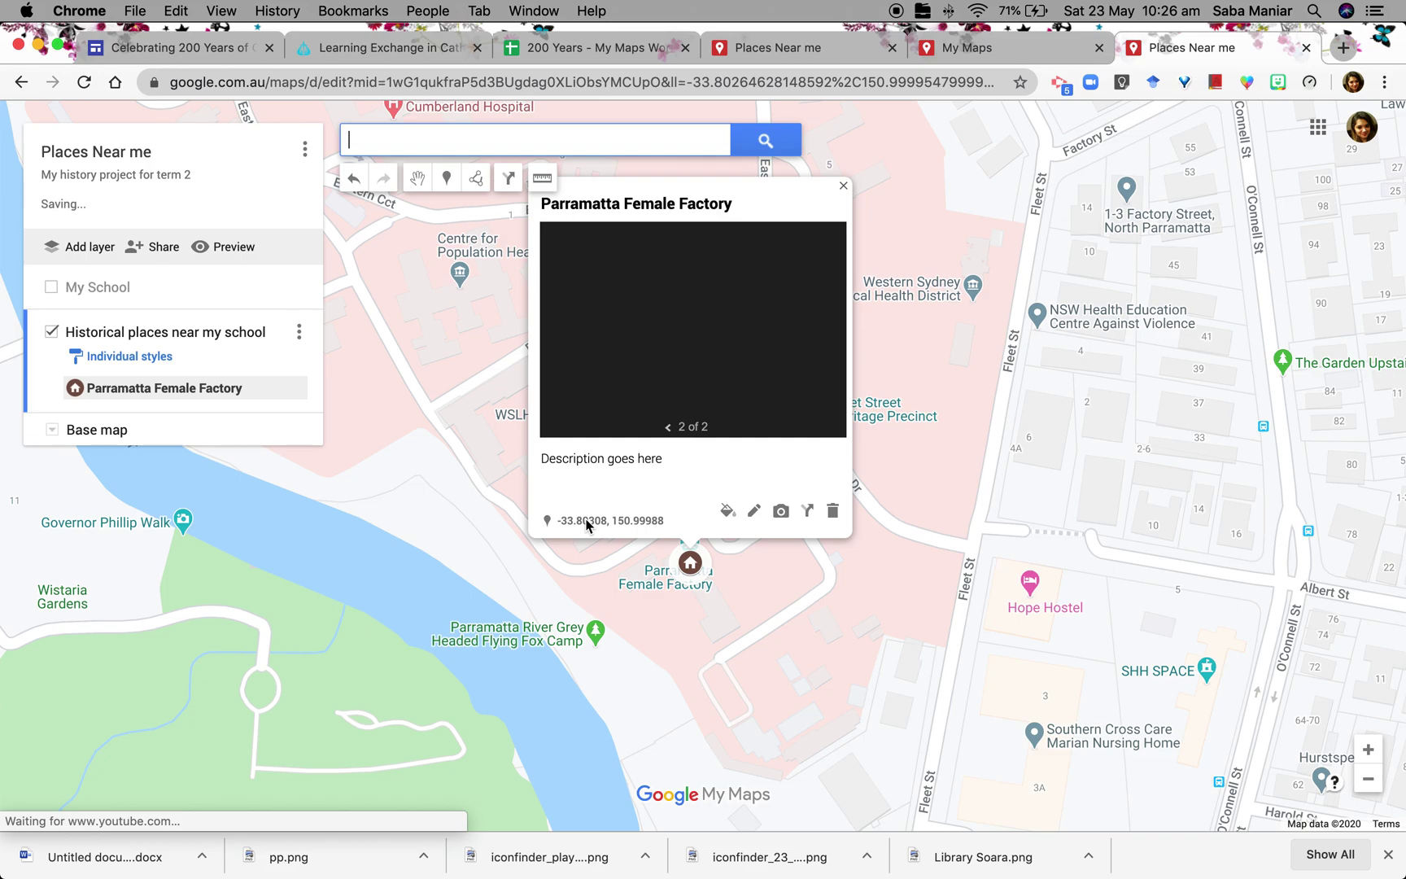
{"action": "left_click", "coordinate": [668, 428]}
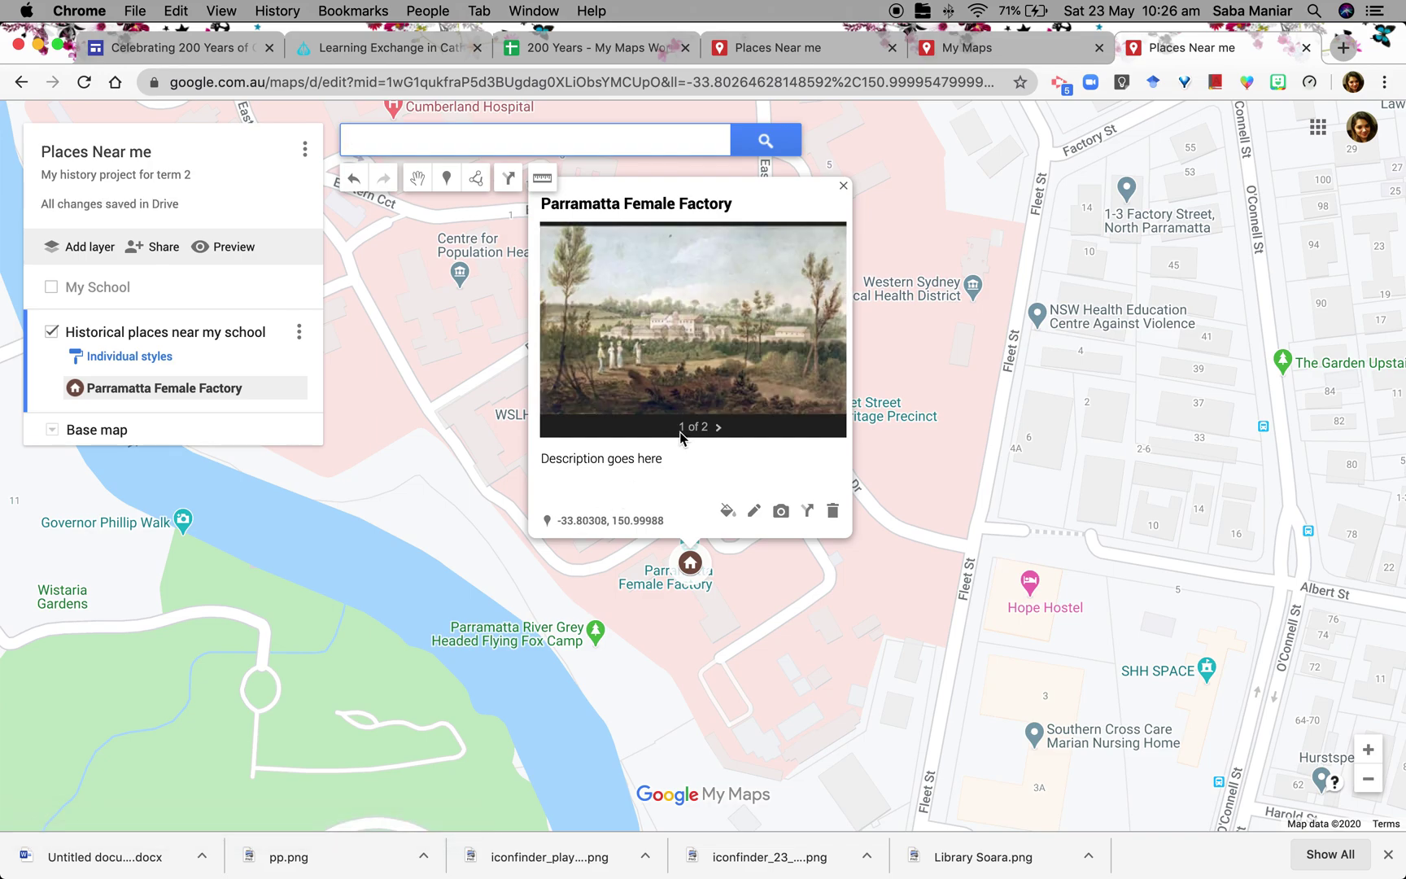
{"action": "left_click", "coordinate": [718, 428]}
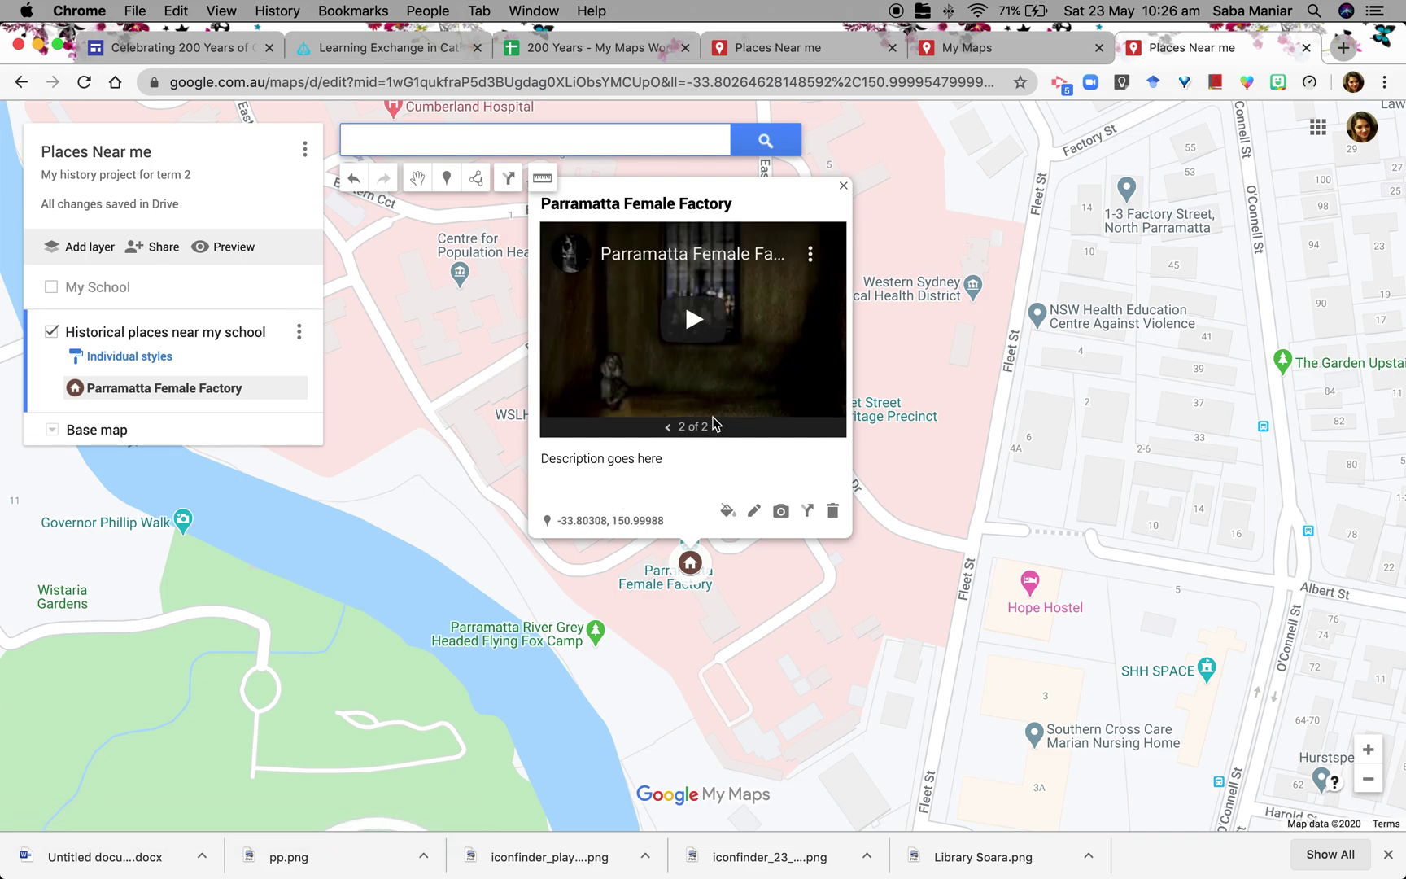
{"action": "left_click", "coordinate": [844, 186]}
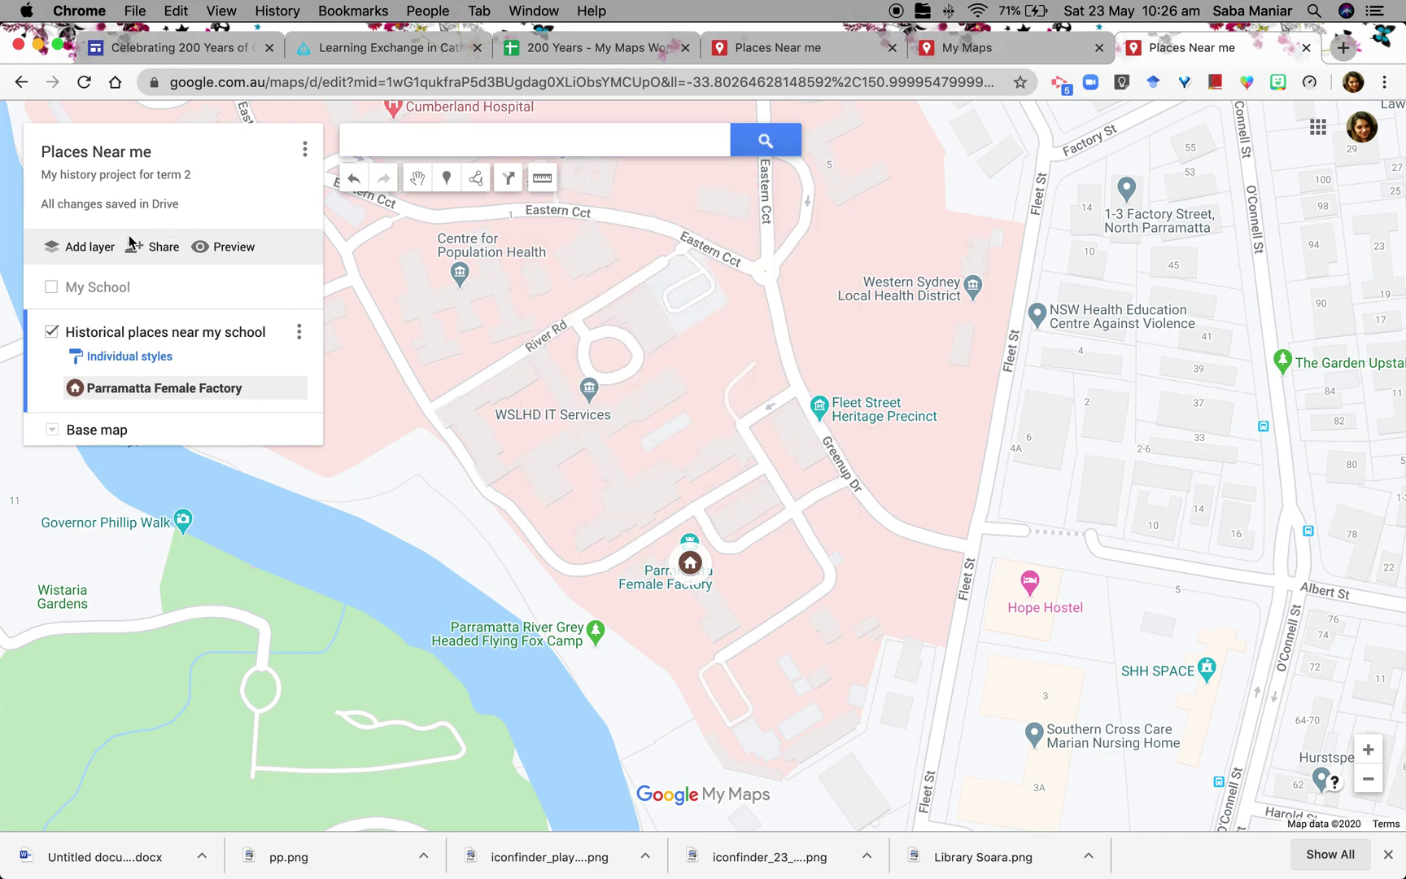
Show the My School layer on the map together with the Historical places near my school layer
{"action": "left_click", "coordinate": [51, 287]}
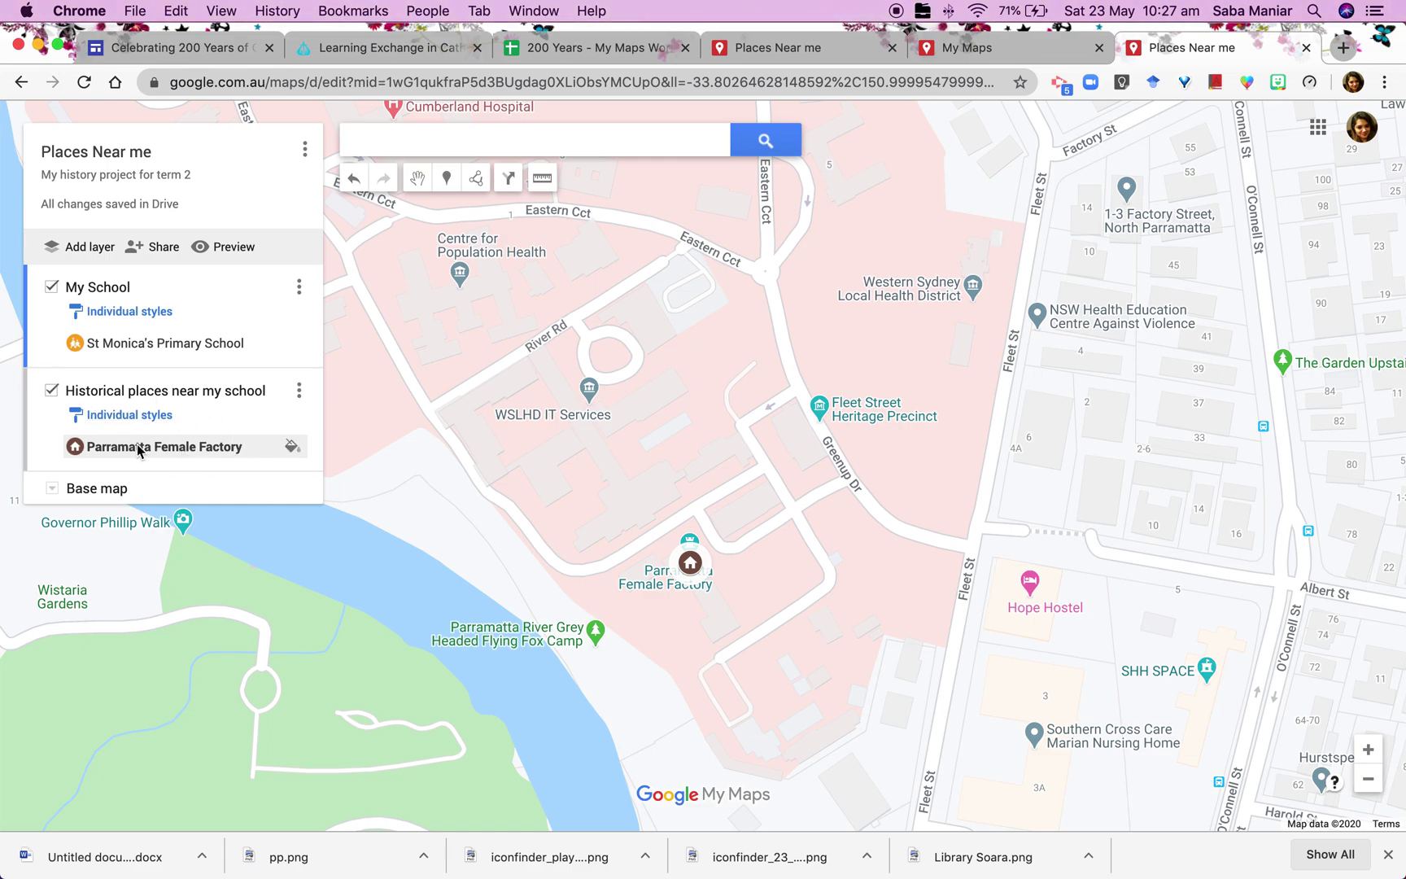
{"action": "left_click", "coordinate": [1369, 782]}
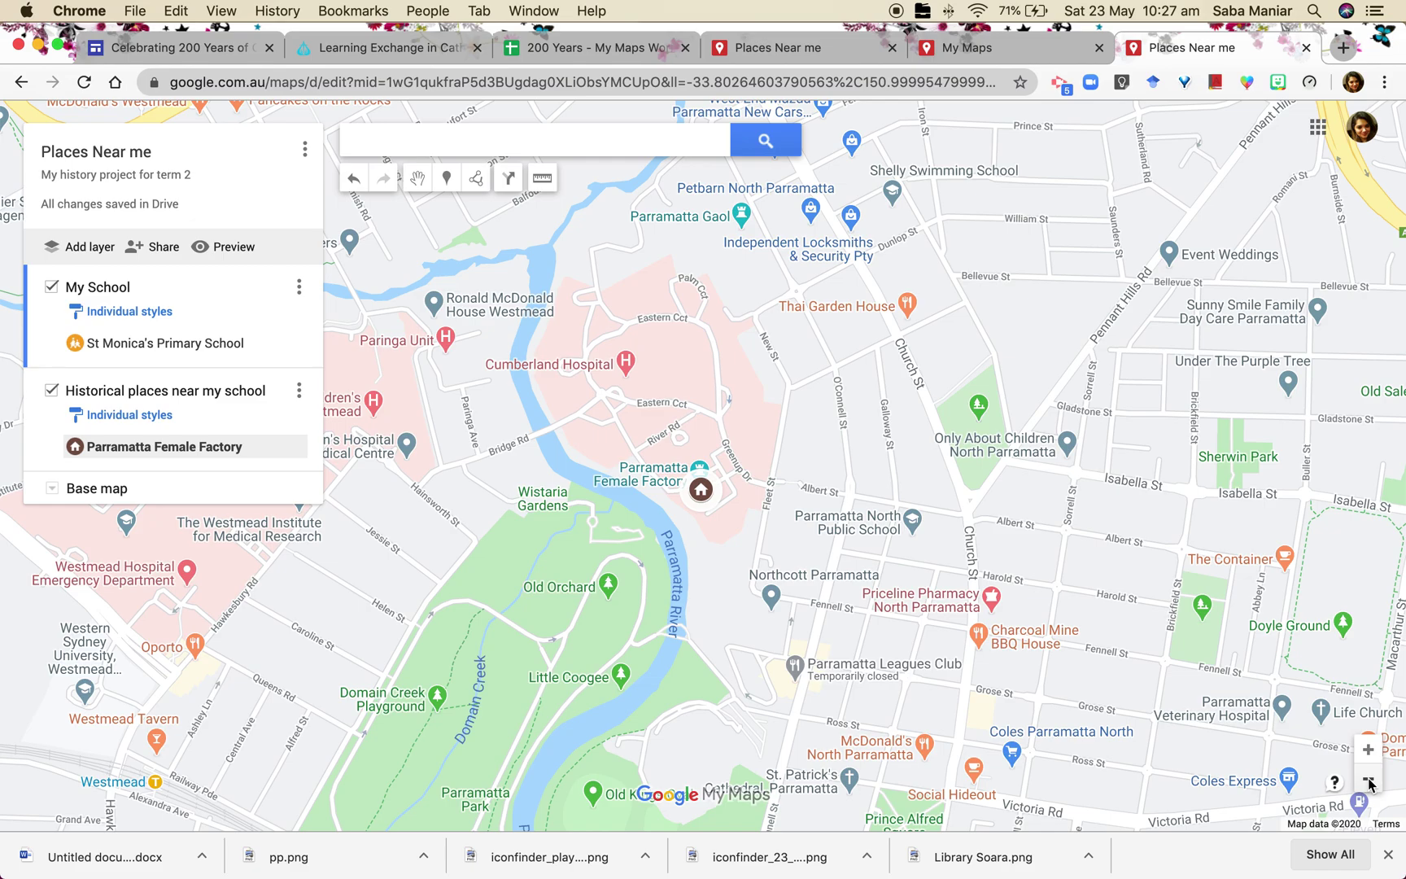
{"action": "left_click", "coordinate": [1369, 782]}
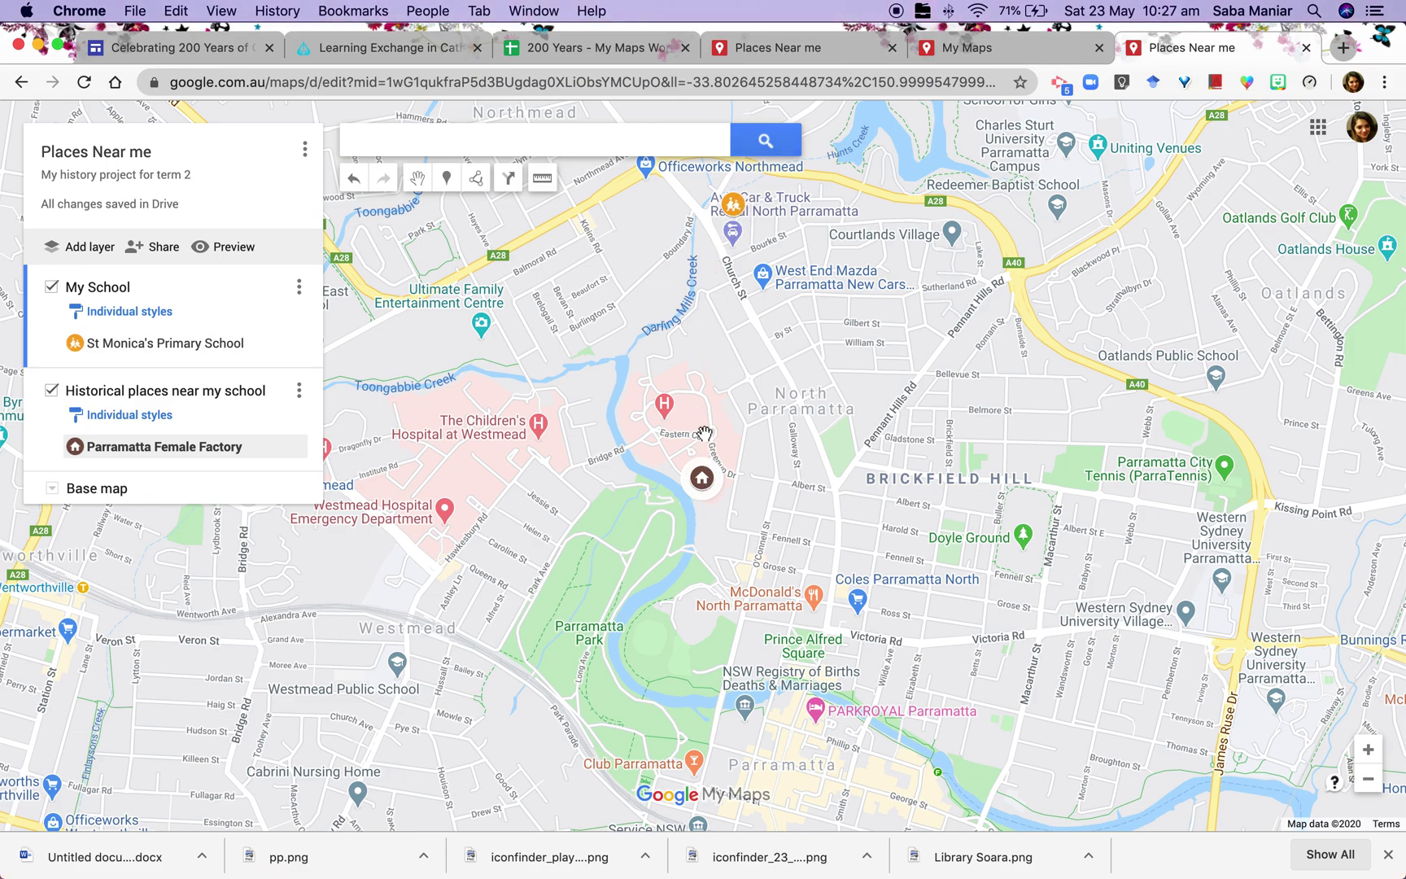
Try a triangular shape joining the school, the Parramatta Female Factory and a point west of the factory, and undo it
{"action": "left_click", "coordinate": [475, 179]}
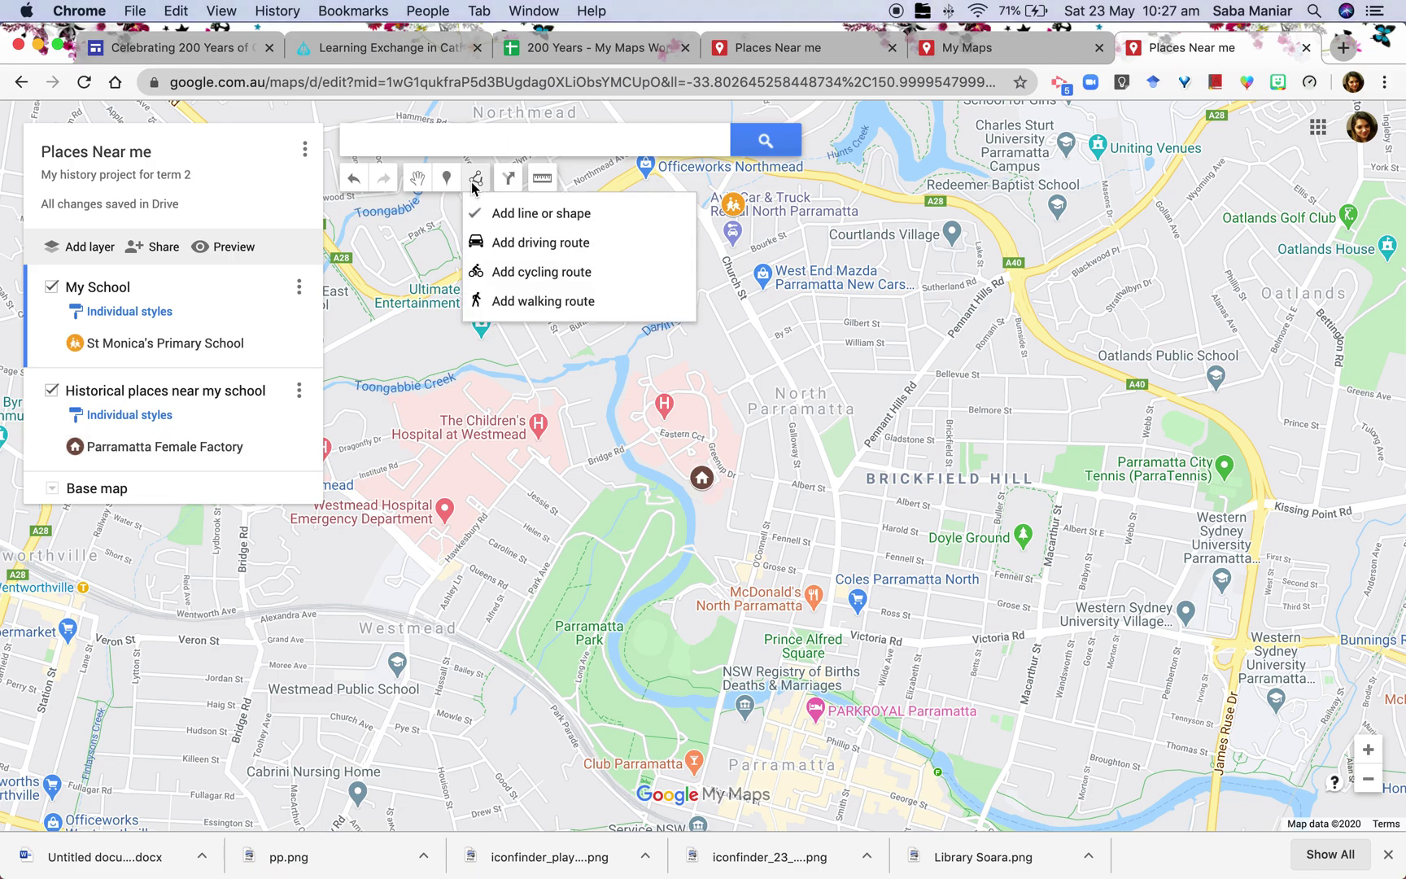
{"action": "left_click", "coordinate": [518, 212]}
{"action": "left_click", "coordinate": [734, 204]}
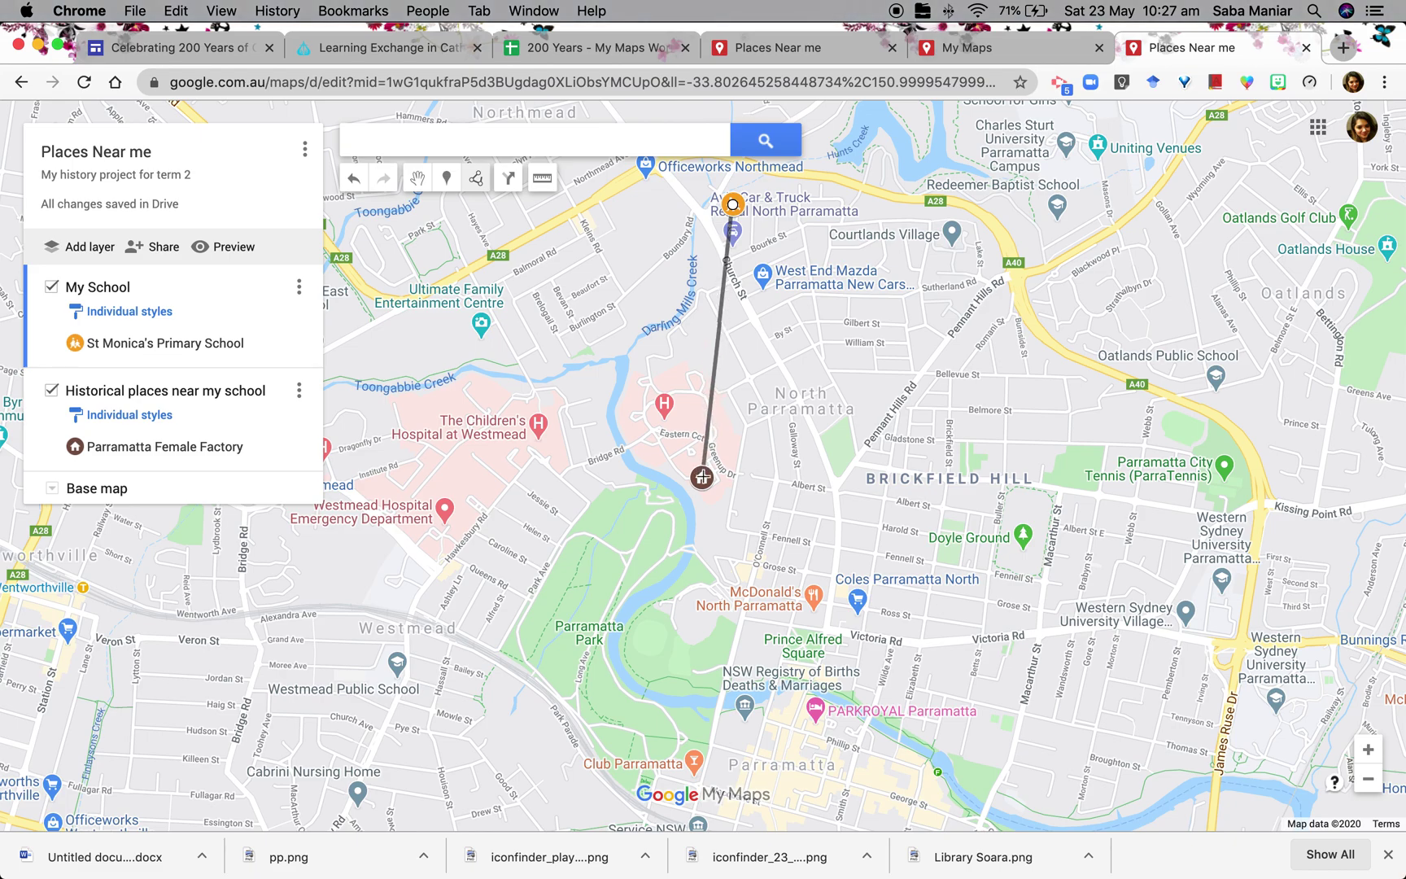
{"action": "double_click", "coordinate": [702, 477]}
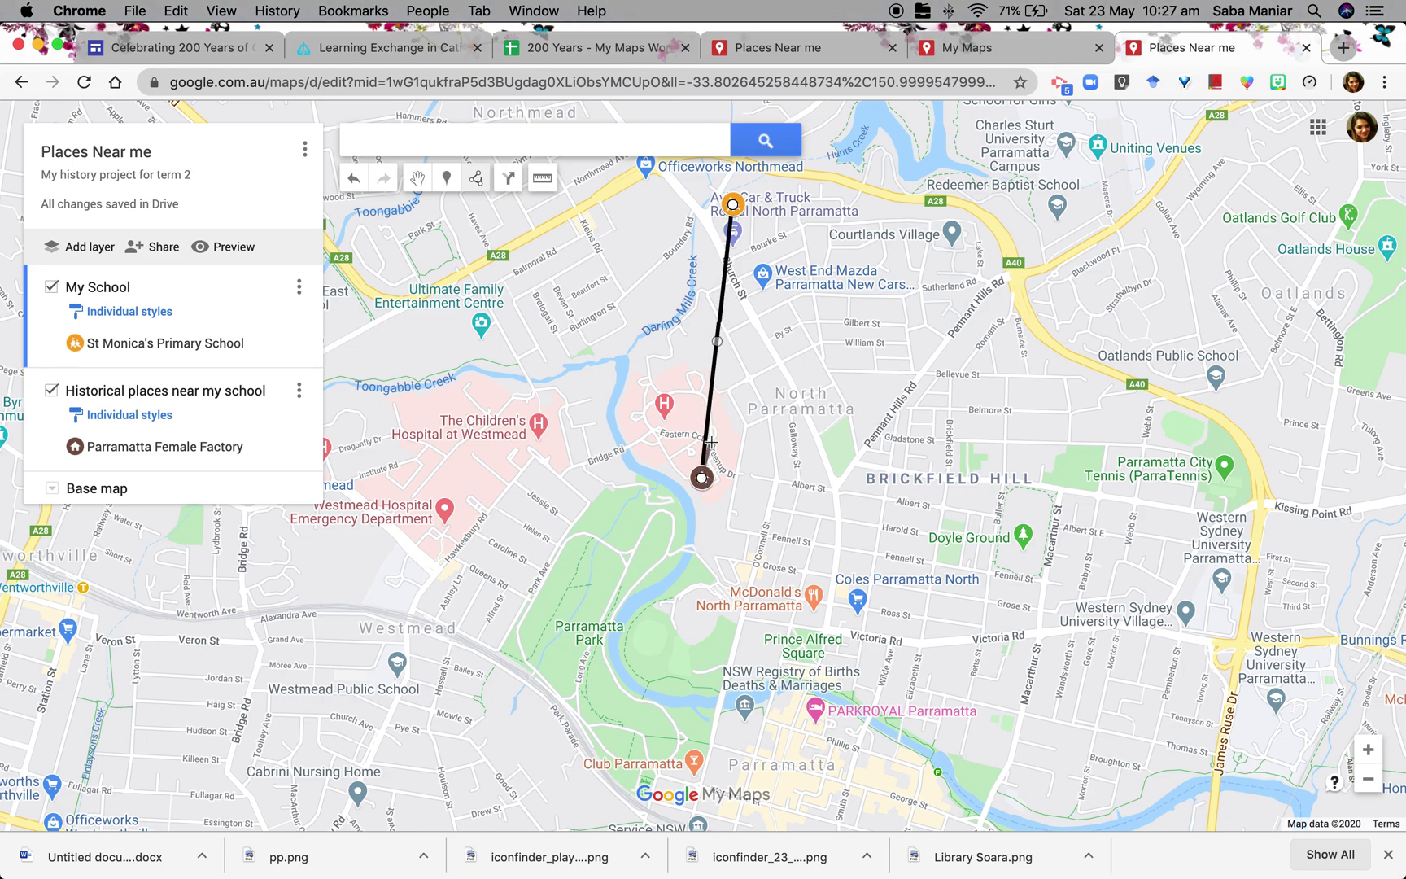
{"action": "left_click", "coordinate": [702, 478]}
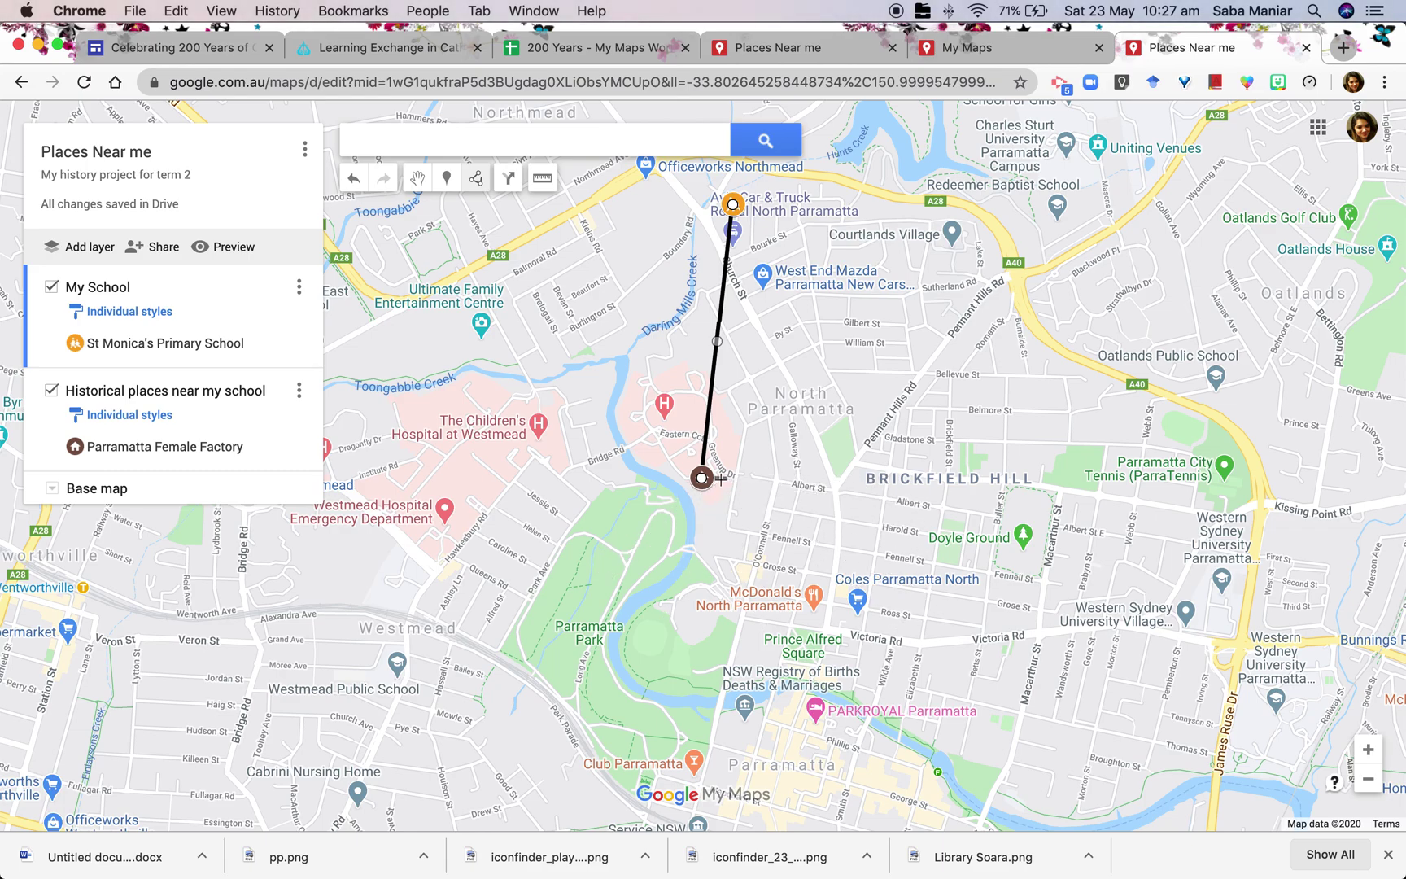
{"action": "left_click", "coordinate": [573, 457]}
{"action": "left_click", "coordinate": [732, 204]}
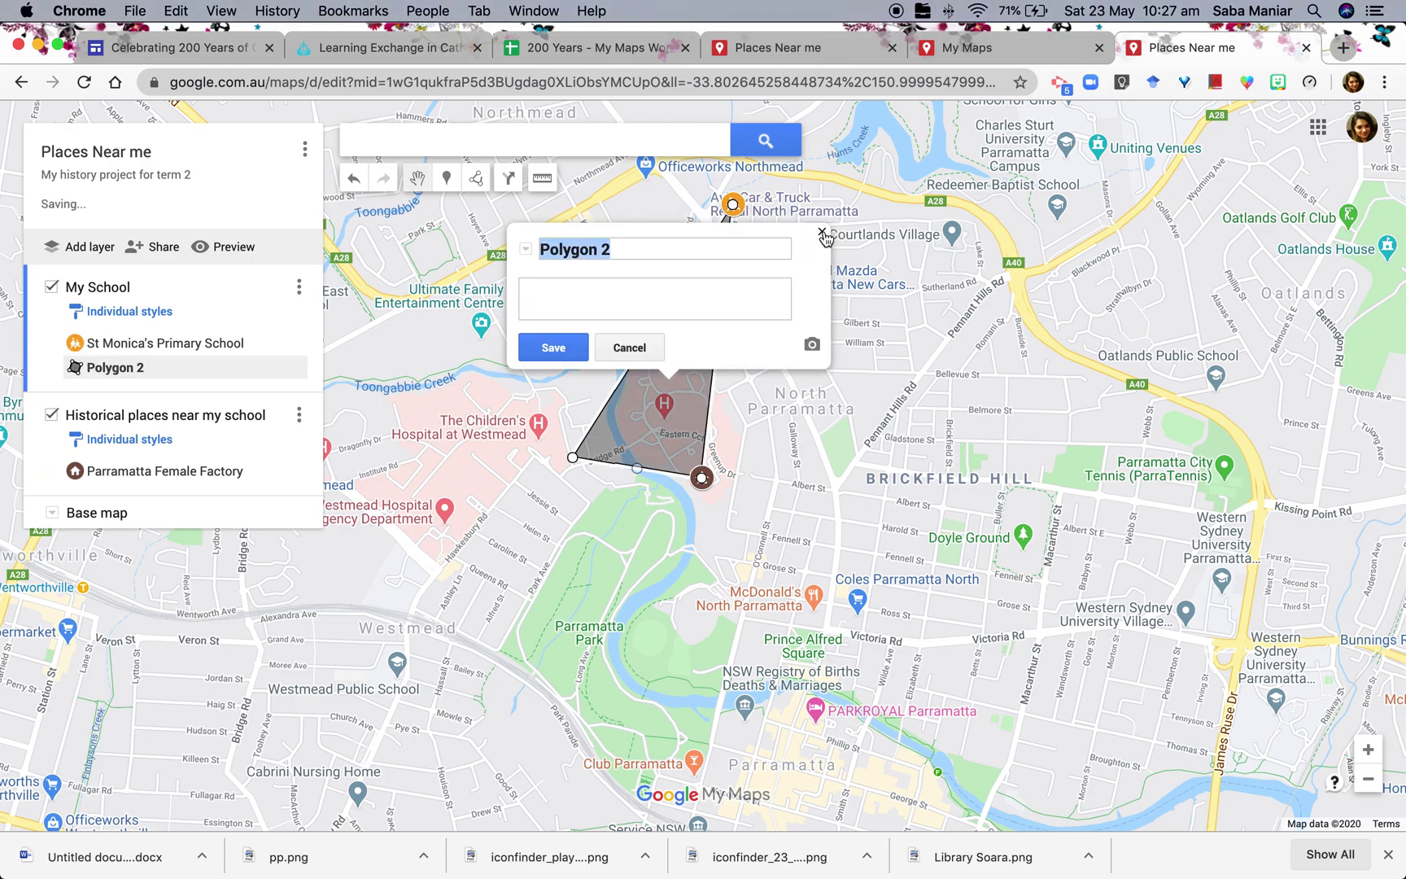
{"action": "left_click", "coordinate": [826, 236]}
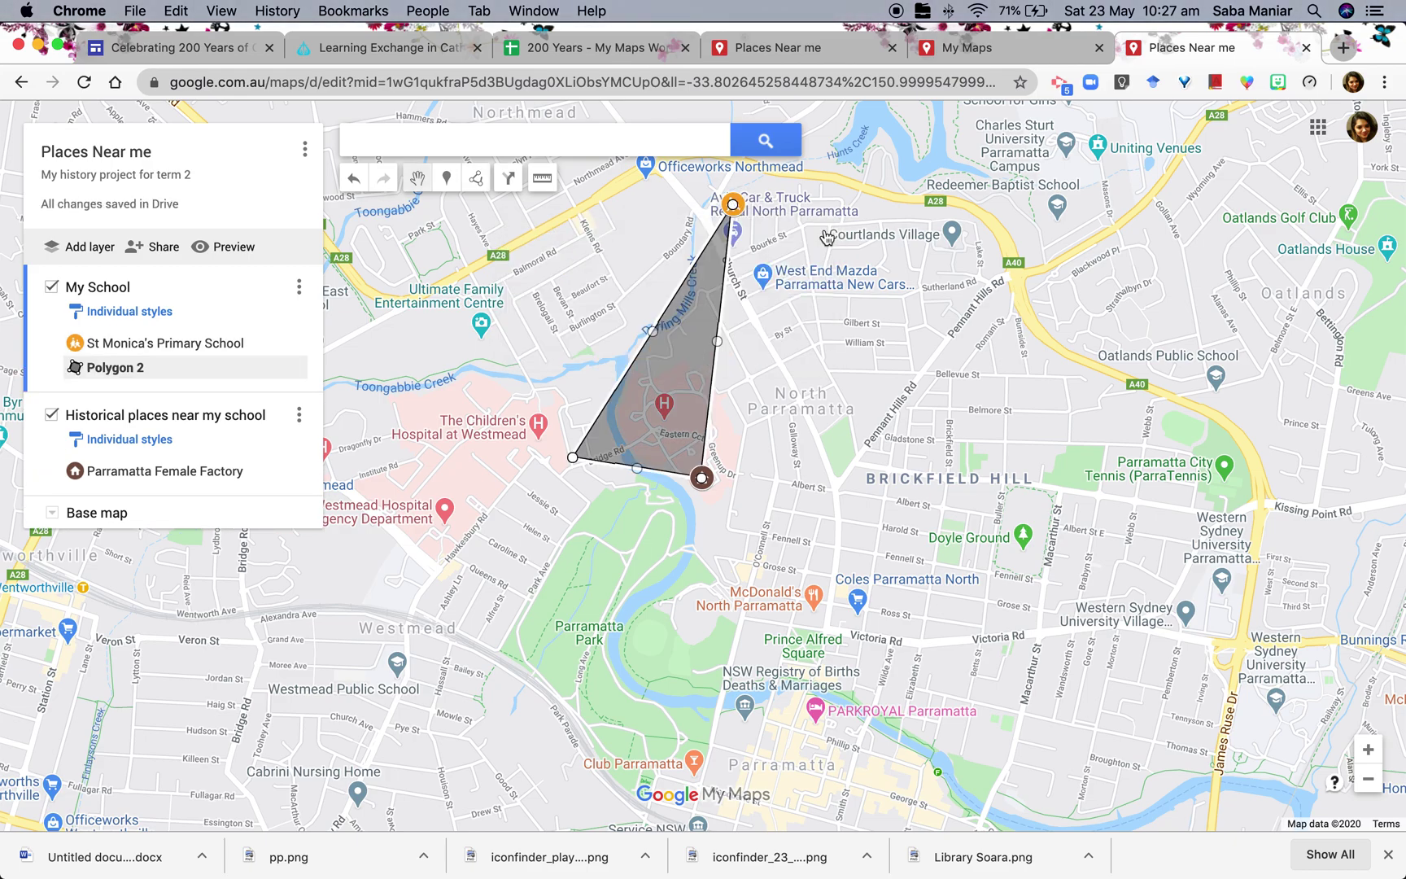
{"action": "left_click", "coordinate": [353, 179]}
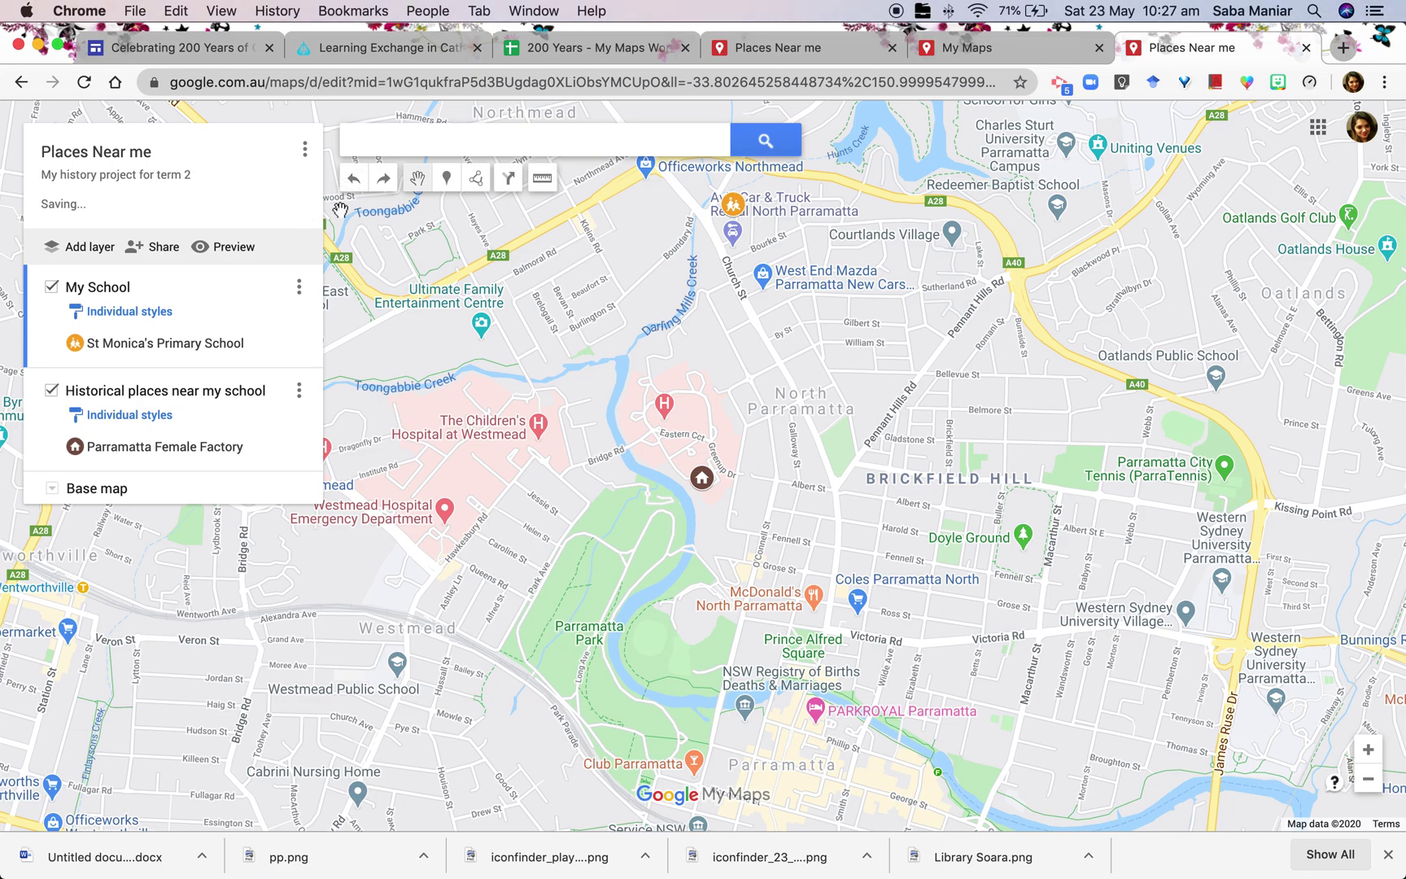
Draw a straight line from St Monica's Primary School to the Parramatta Female Factory marker in the My School layer
{"action": "left_click", "coordinate": [478, 180]}
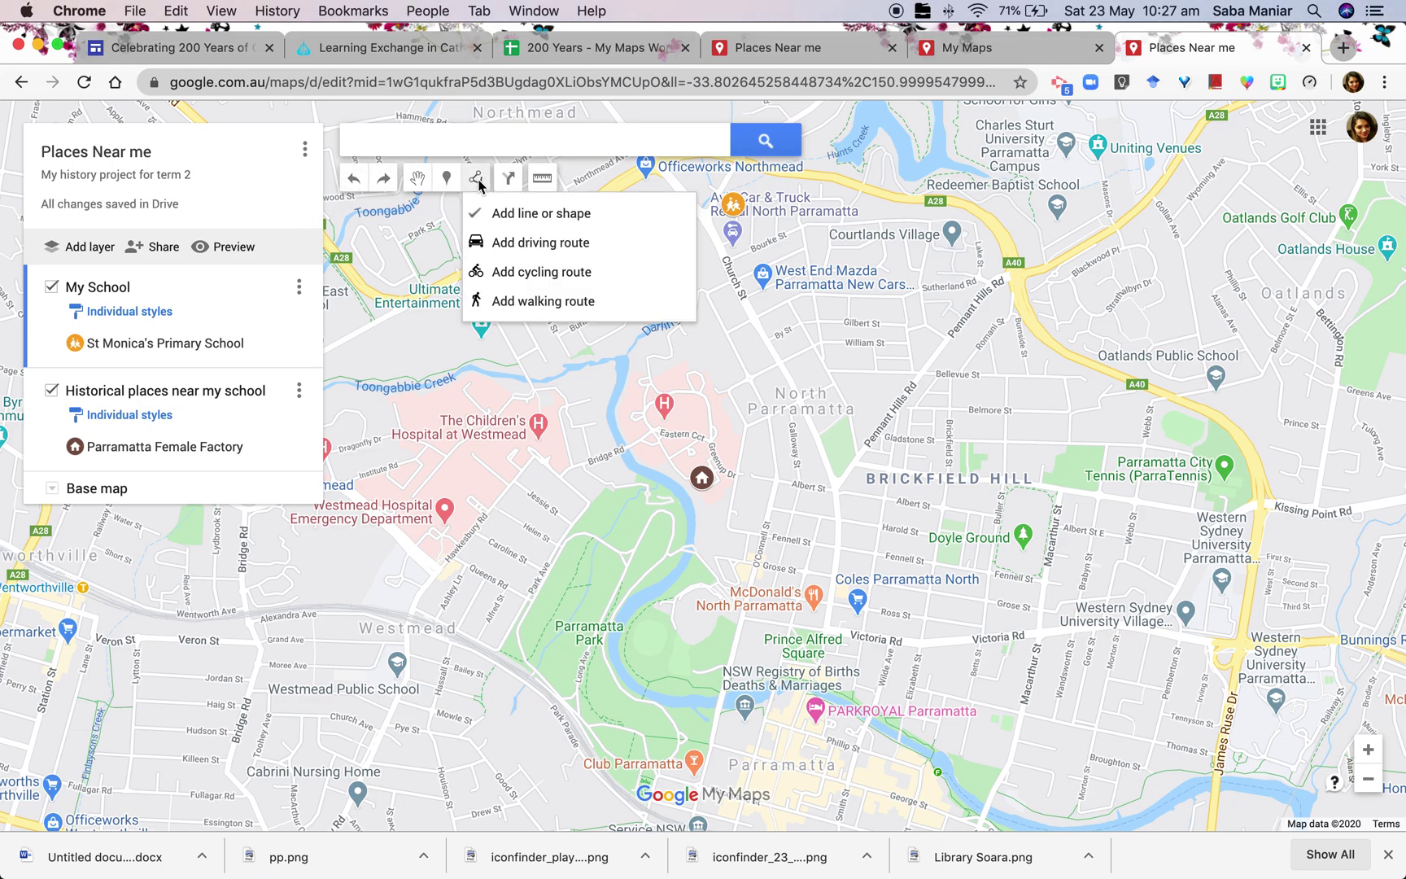
{"action": "left_click", "coordinate": [537, 211]}
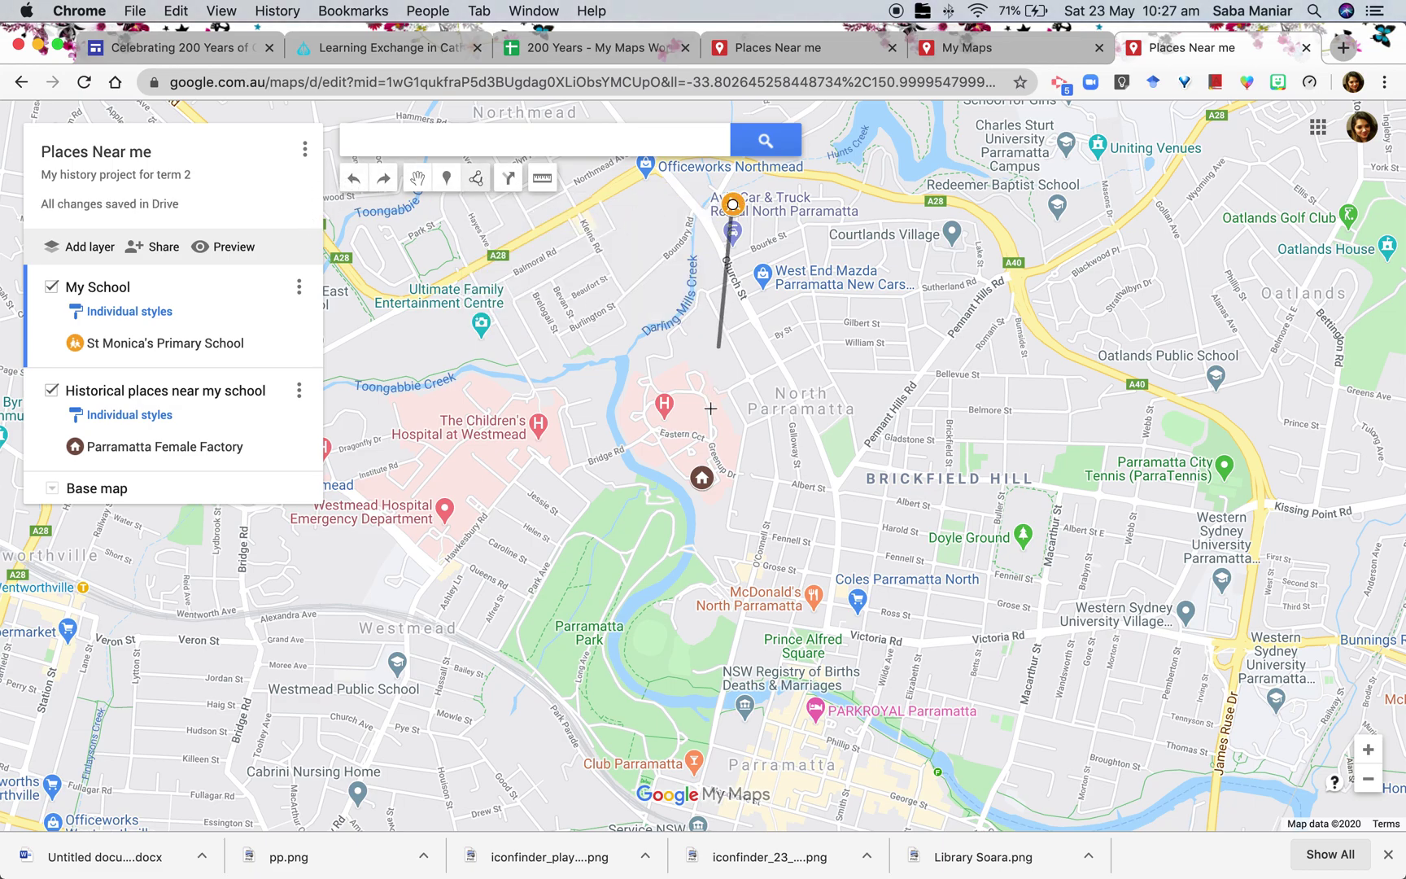
{"action": "left_click", "coordinate": [701, 476]}
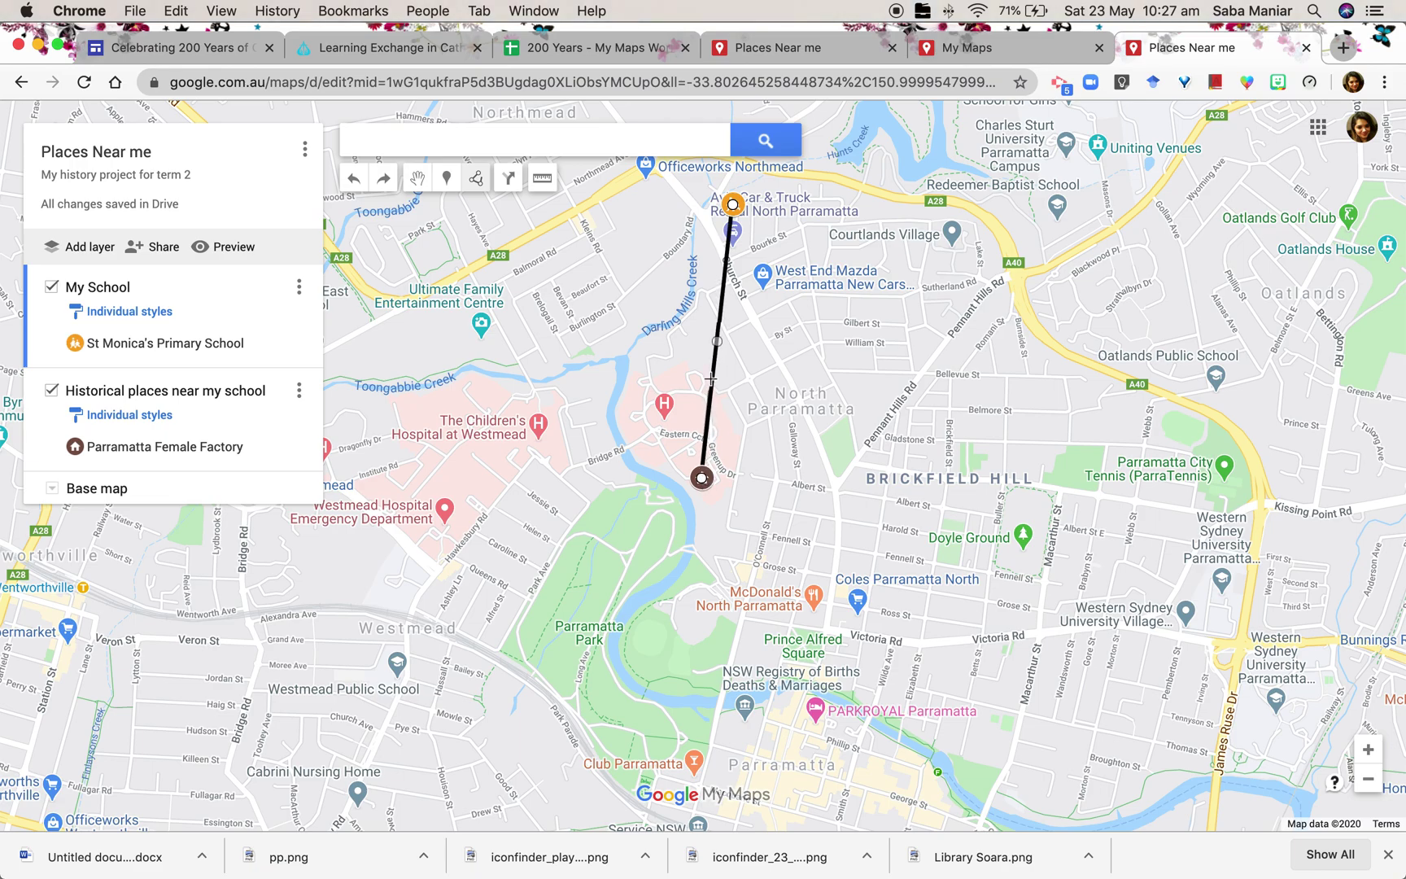
{"action": "left_click", "coordinate": [702, 478]}
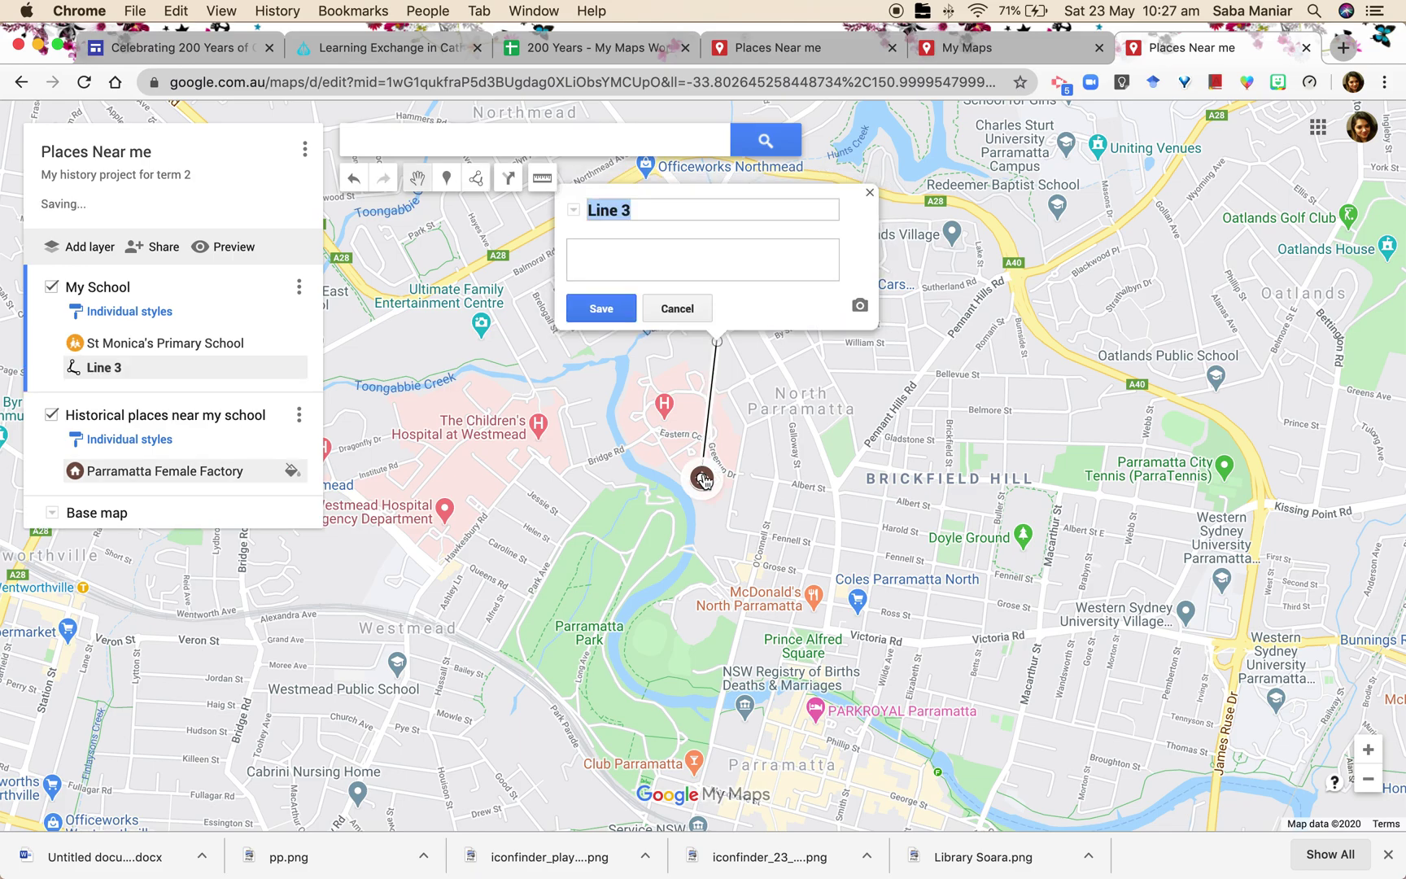
Name the line between the school and the factory "Distance measured" and save it
{"action": "left_click_drag", "start_coordinate": [646, 212], "coordinate": [520, 201]}
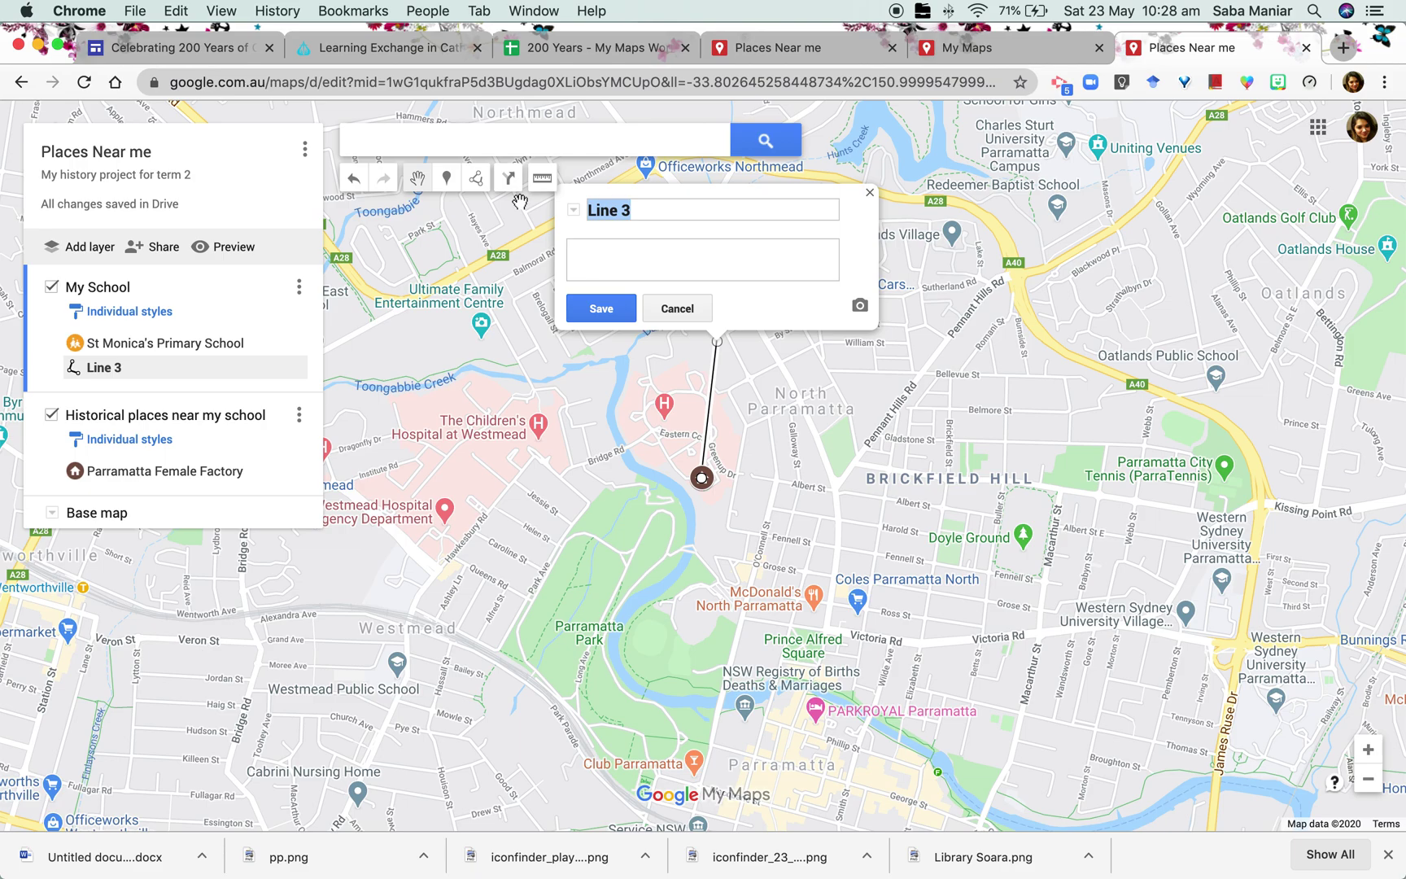
{"action": "left_click", "coordinate": [639, 208]}
{"action": "left_click_drag", "start_coordinate": [639, 208], "coordinate": [588, 211]}
{"action": "key", "text": "BackSpace"}
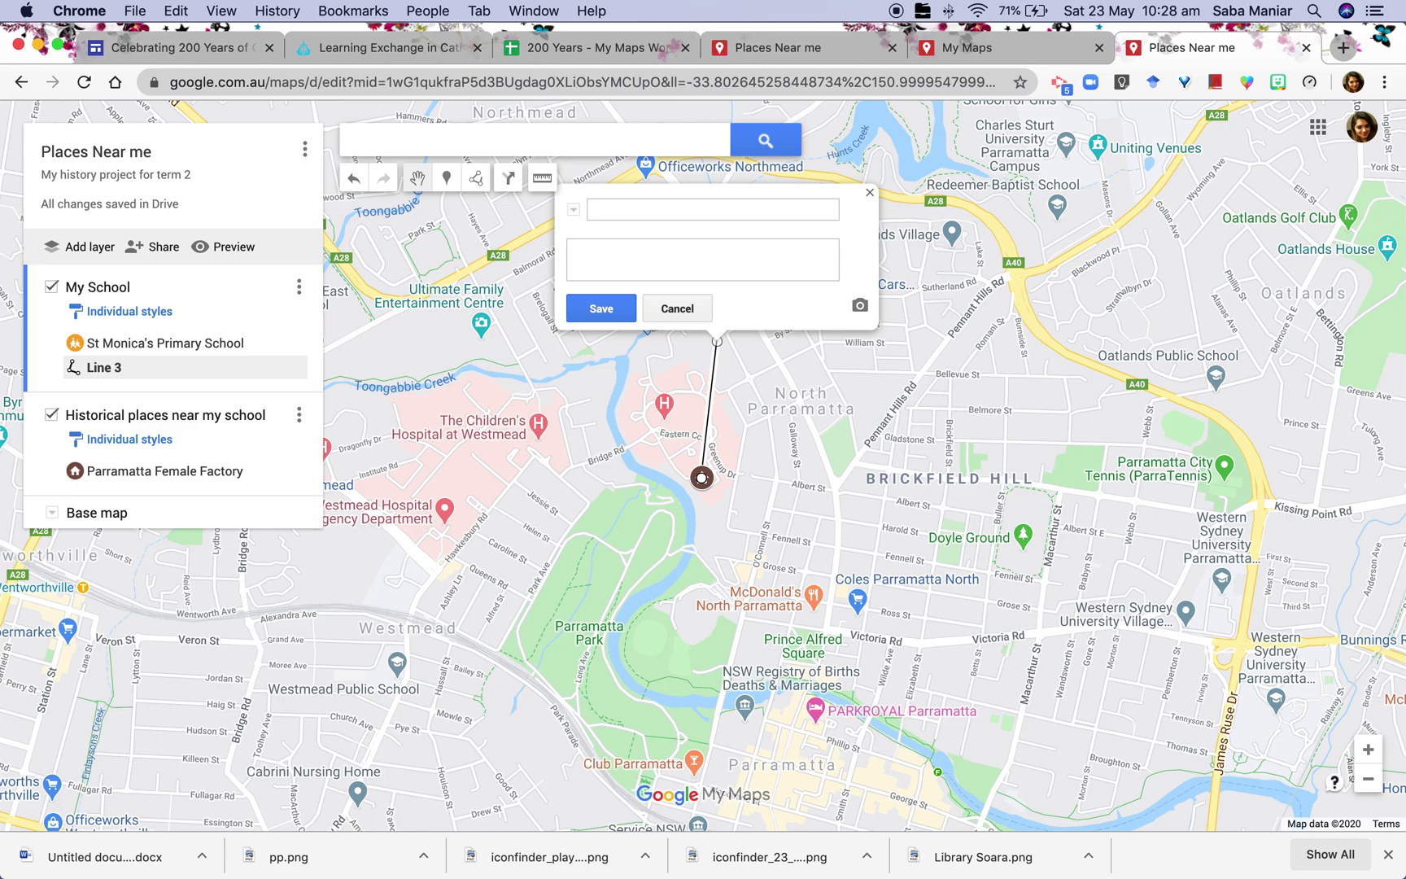
{"action": "type", "text": "Distance measured"}
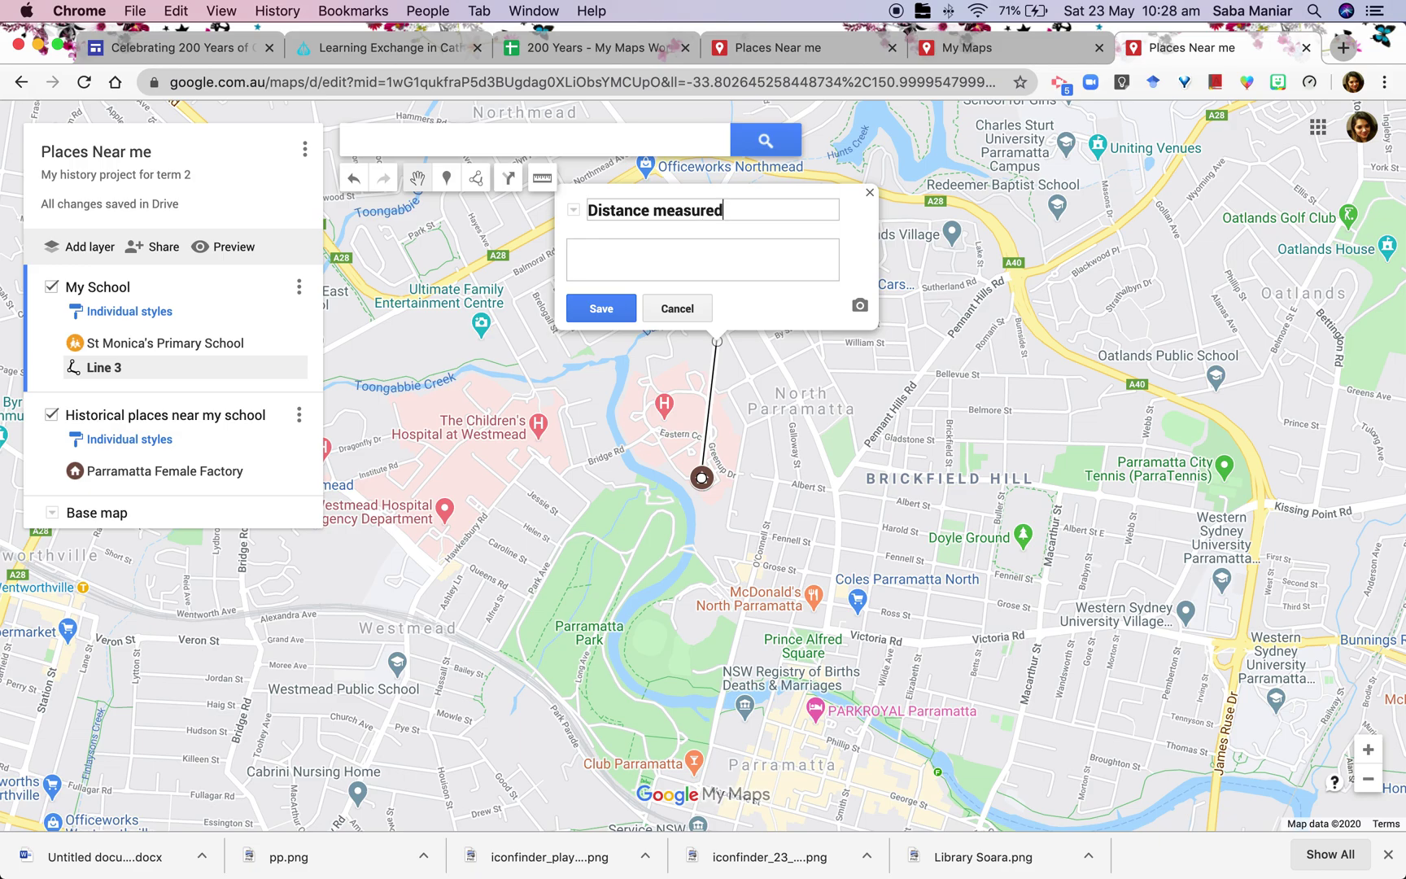
{"action": "left_click", "coordinate": [602, 314]}
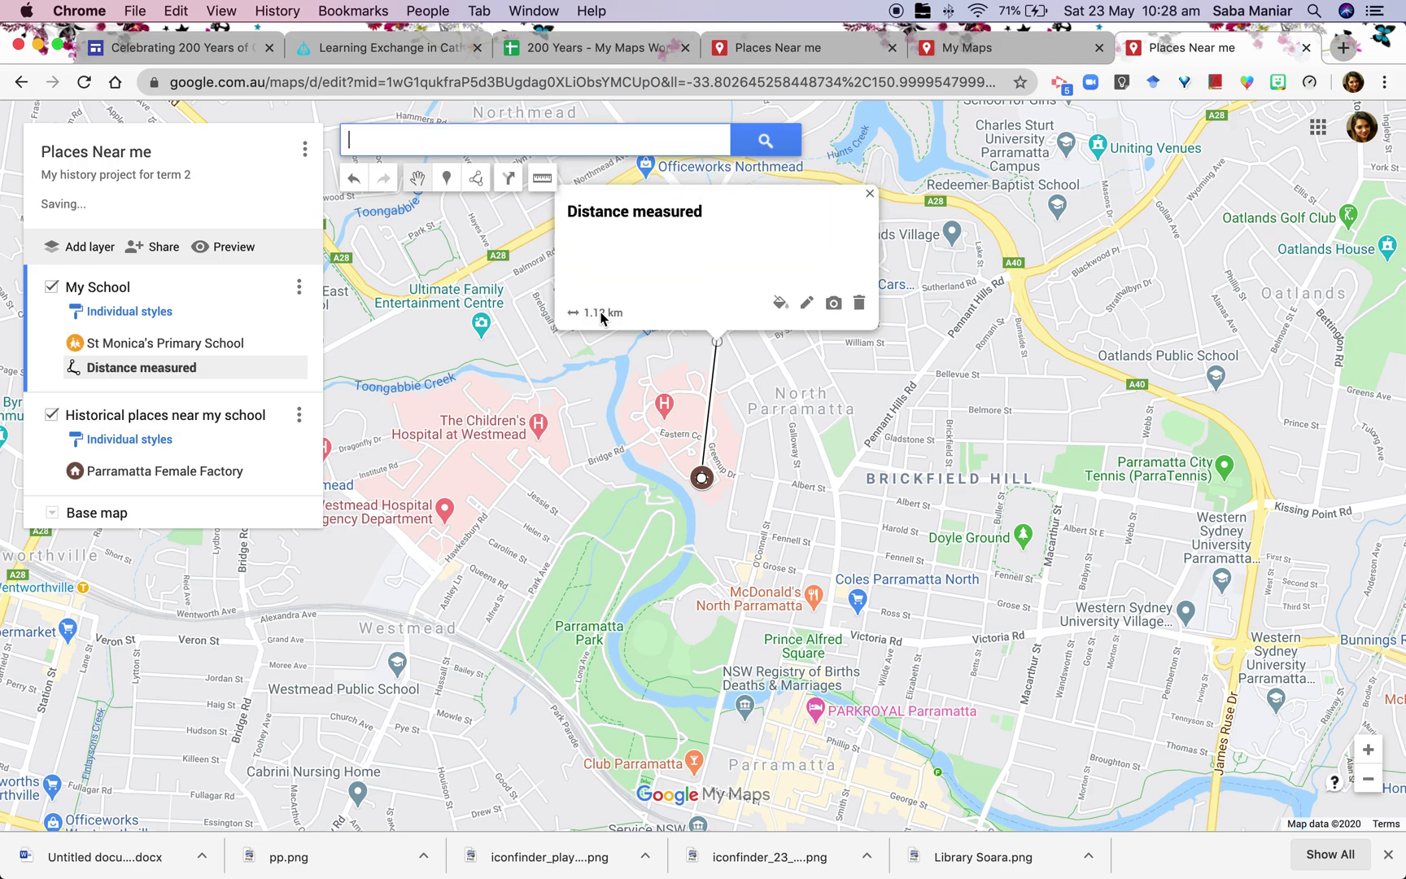
Colour the Distance measured line purple, make it thicker and close its details
{"action": "left_click", "coordinate": [780, 304]}
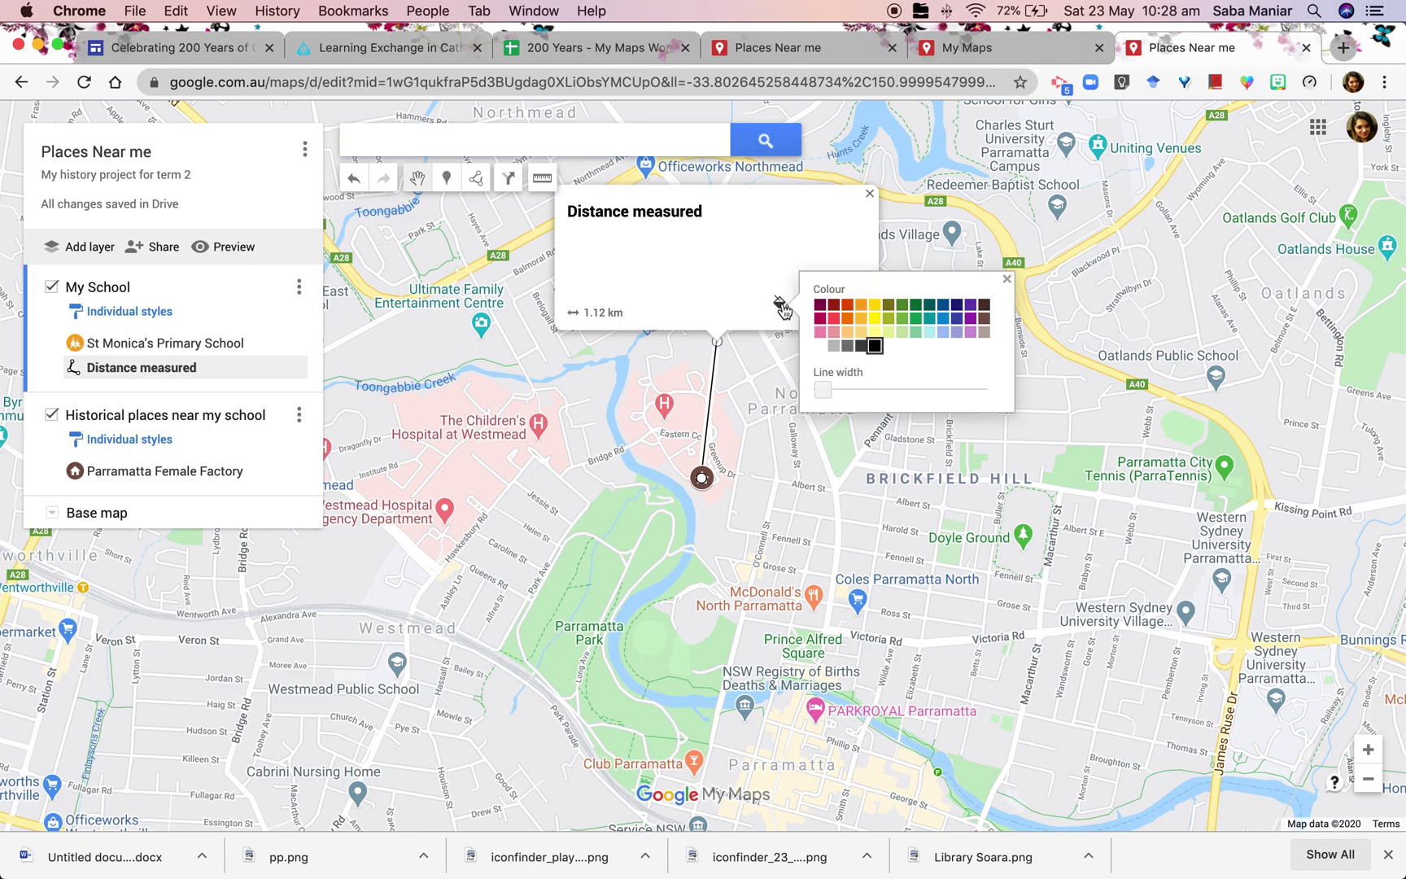
{"action": "left_click", "coordinate": [970, 304]}
{"action": "left_click_drag", "start_coordinate": [819, 390], "coordinate": [852, 393]}
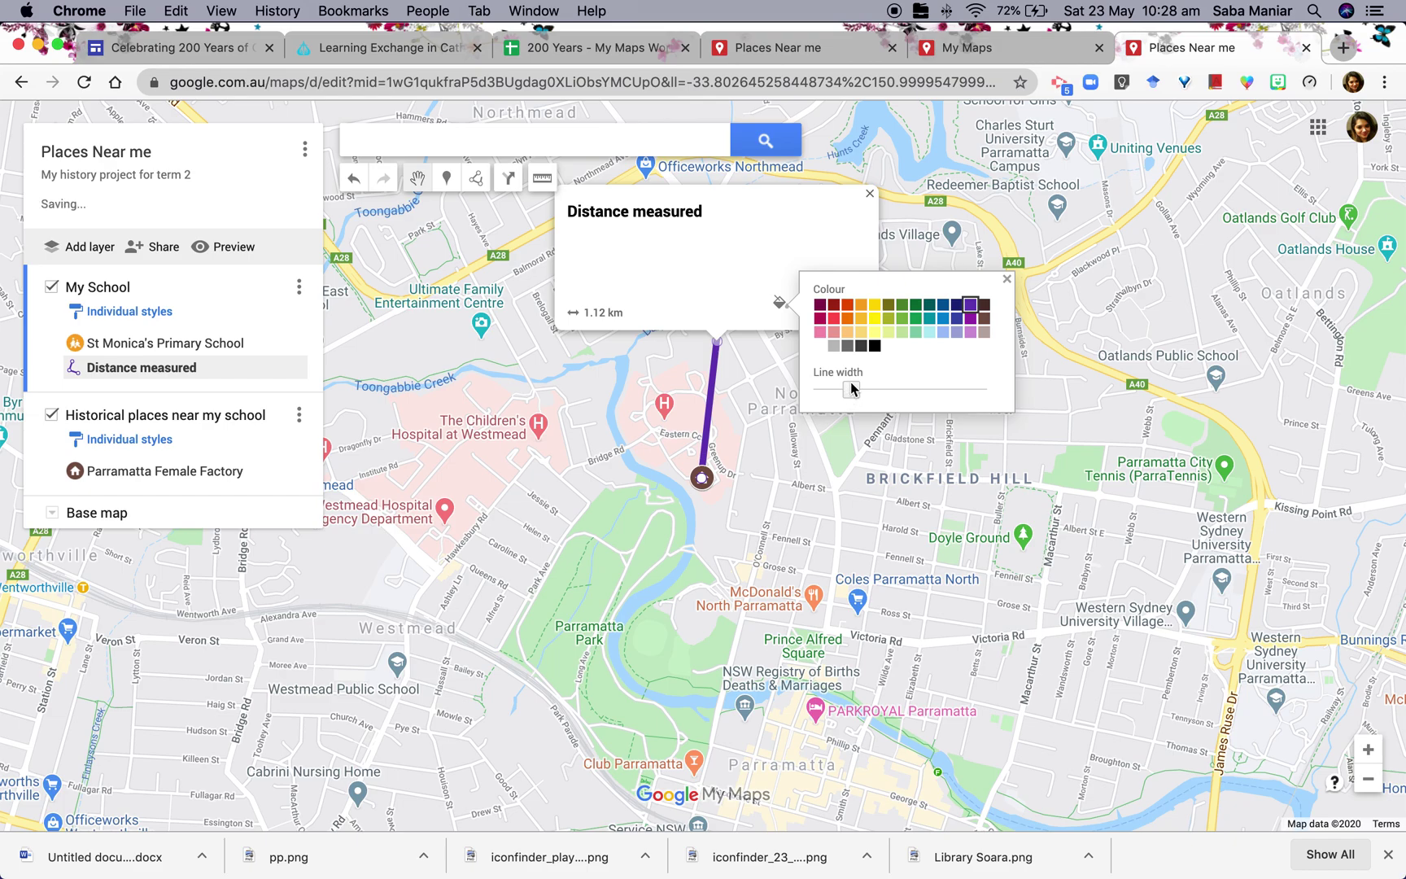
{"action": "left_click", "coordinate": [1007, 279]}
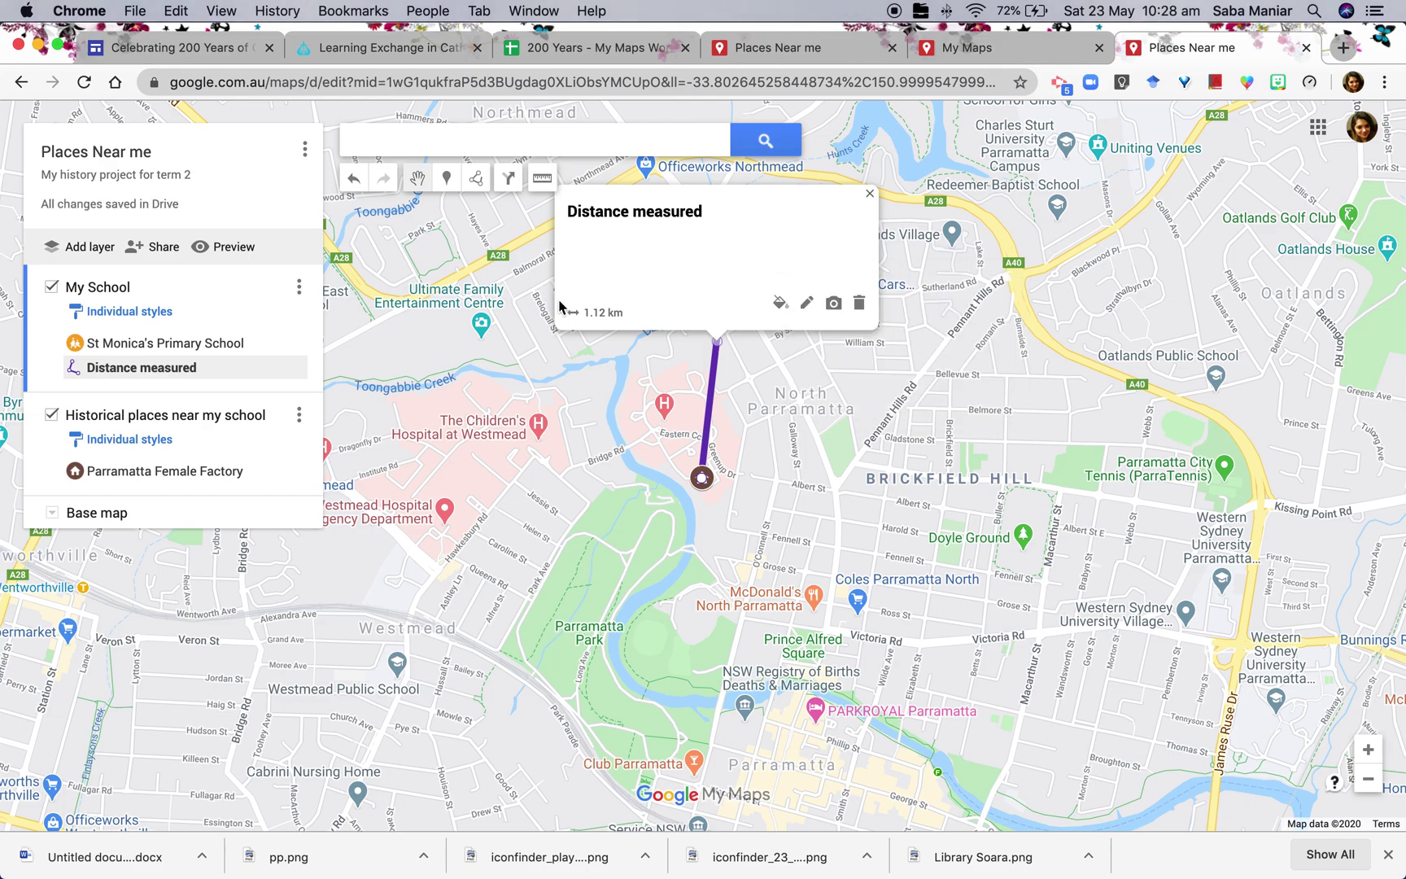
{"action": "left_click", "coordinate": [870, 193]}
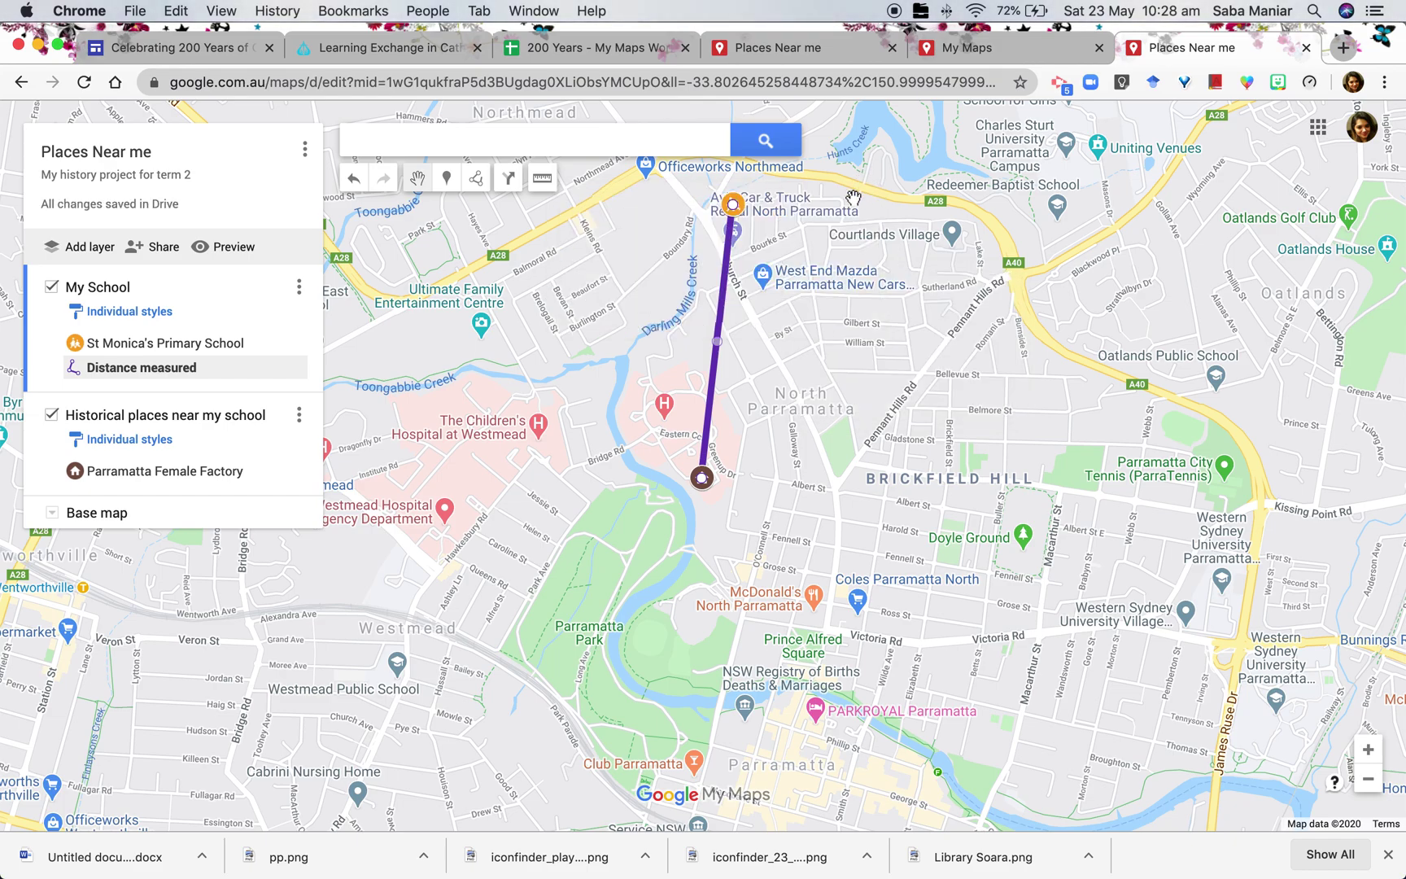
Measure the return distance from St Monica's Primary School to the Parramatta Female Factory and back
{"action": "left_click", "coordinate": [545, 184]}
{"action": "left_click", "coordinate": [733, 202]}
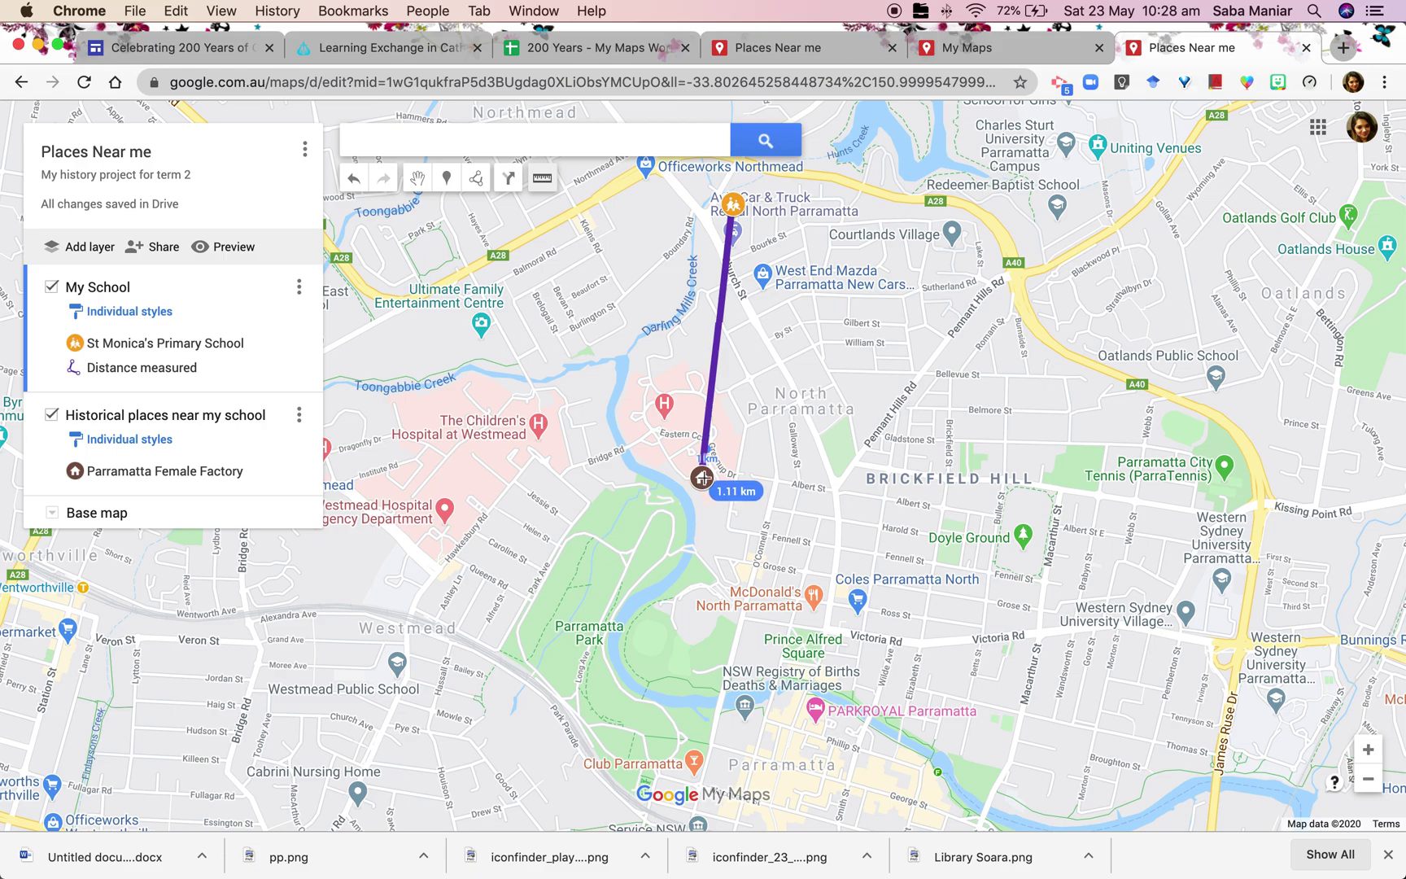
{"action": "double_click", "coordinate": [702, 478]}
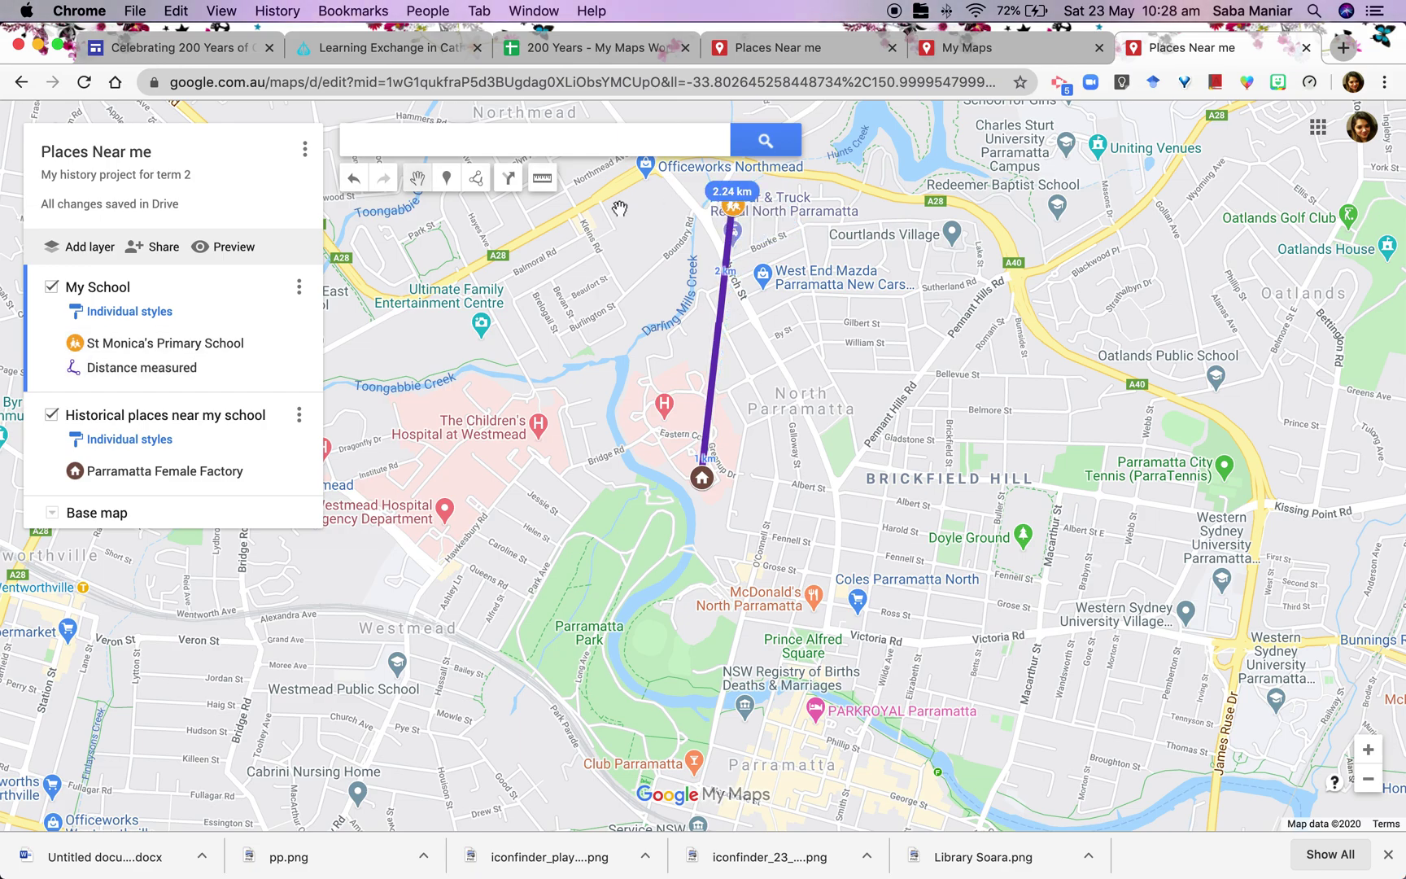
Add the description "Distance top and from school is 2.23 km" to the Distance measured line, save it and close its details
{"action": "left_click", "coordinate": [146, 363]}
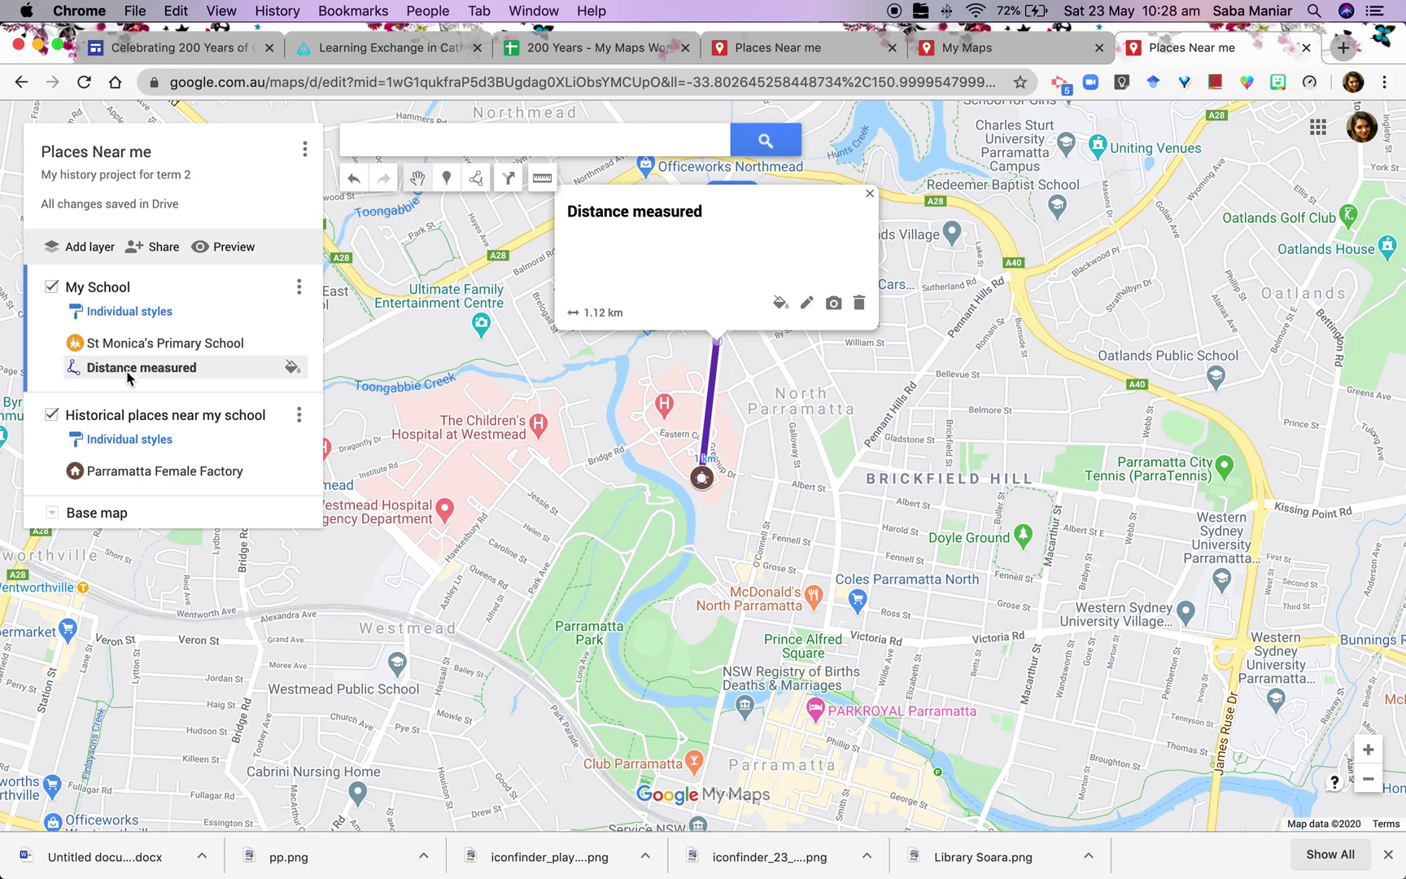
{"action": "left_click", "coordinate": [806, 303]}
{"action": "left_click", "coordinate": [669, 253]}
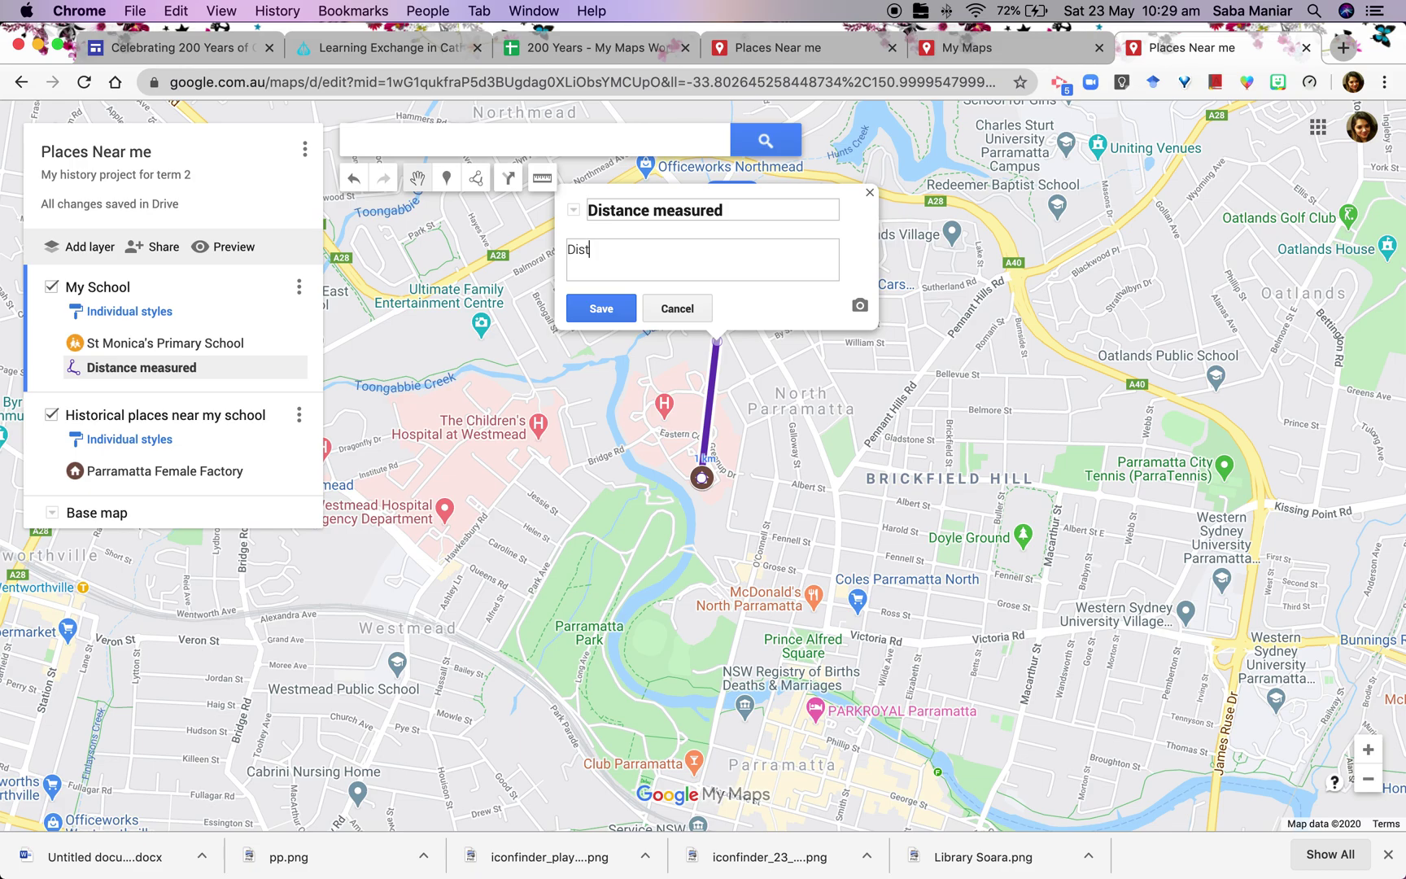
{"action": "type", "text": "Distance top and from schoo"}
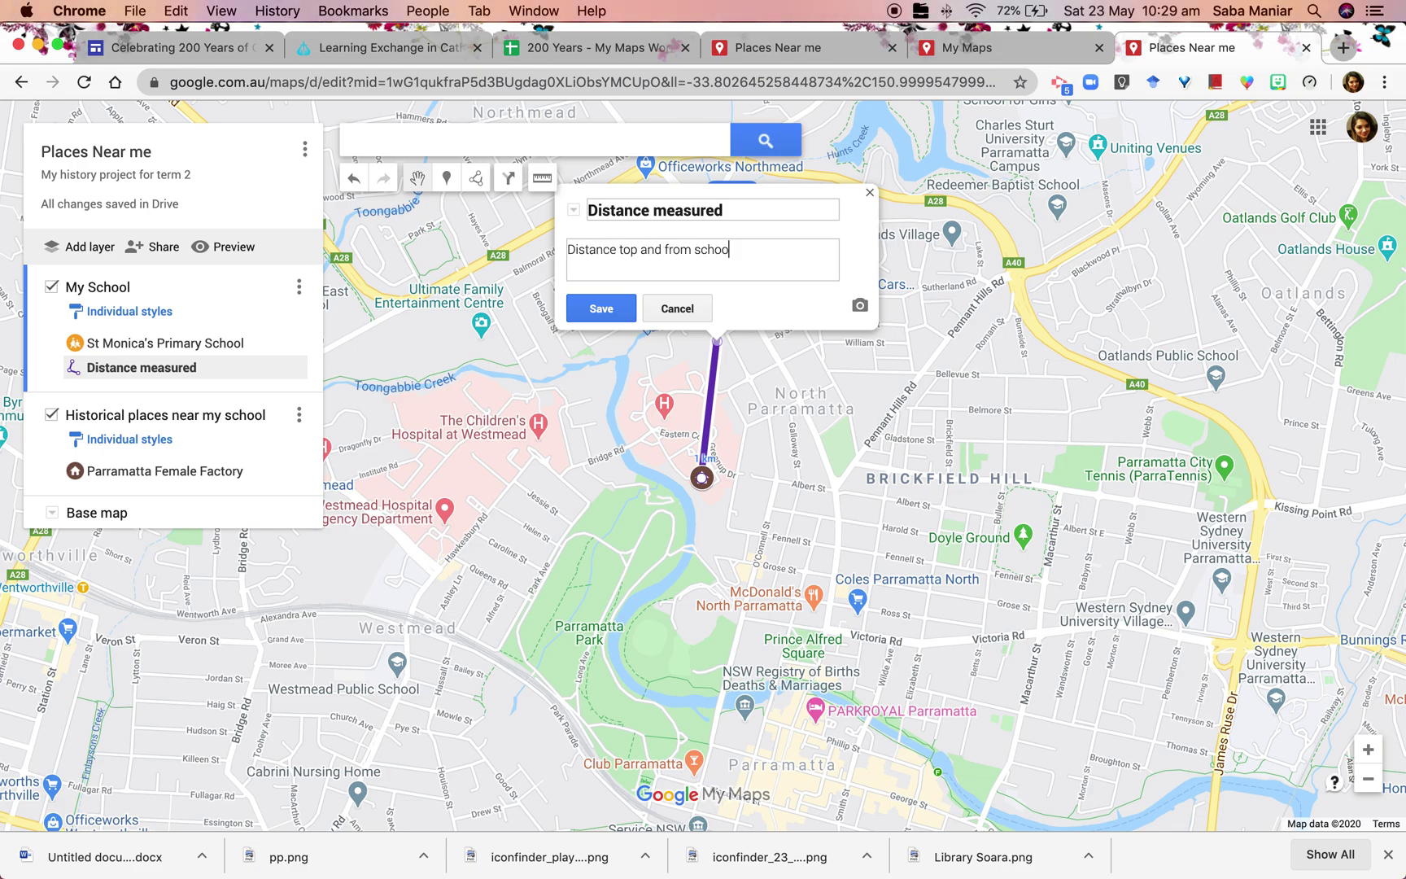
{"action": "type", "text": "l is "}
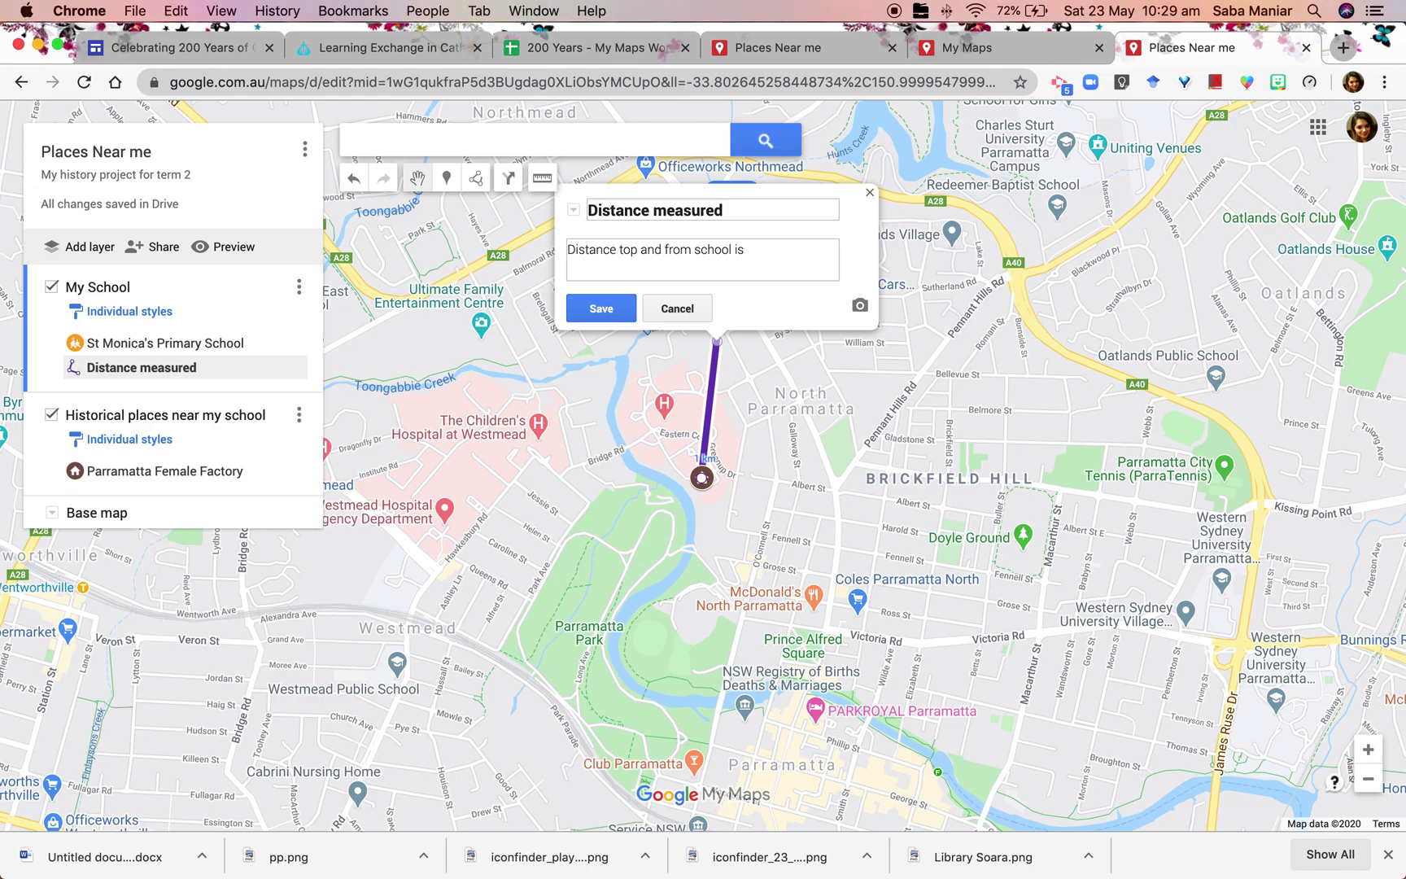
{"action": "type", "text": "2.23 km"}
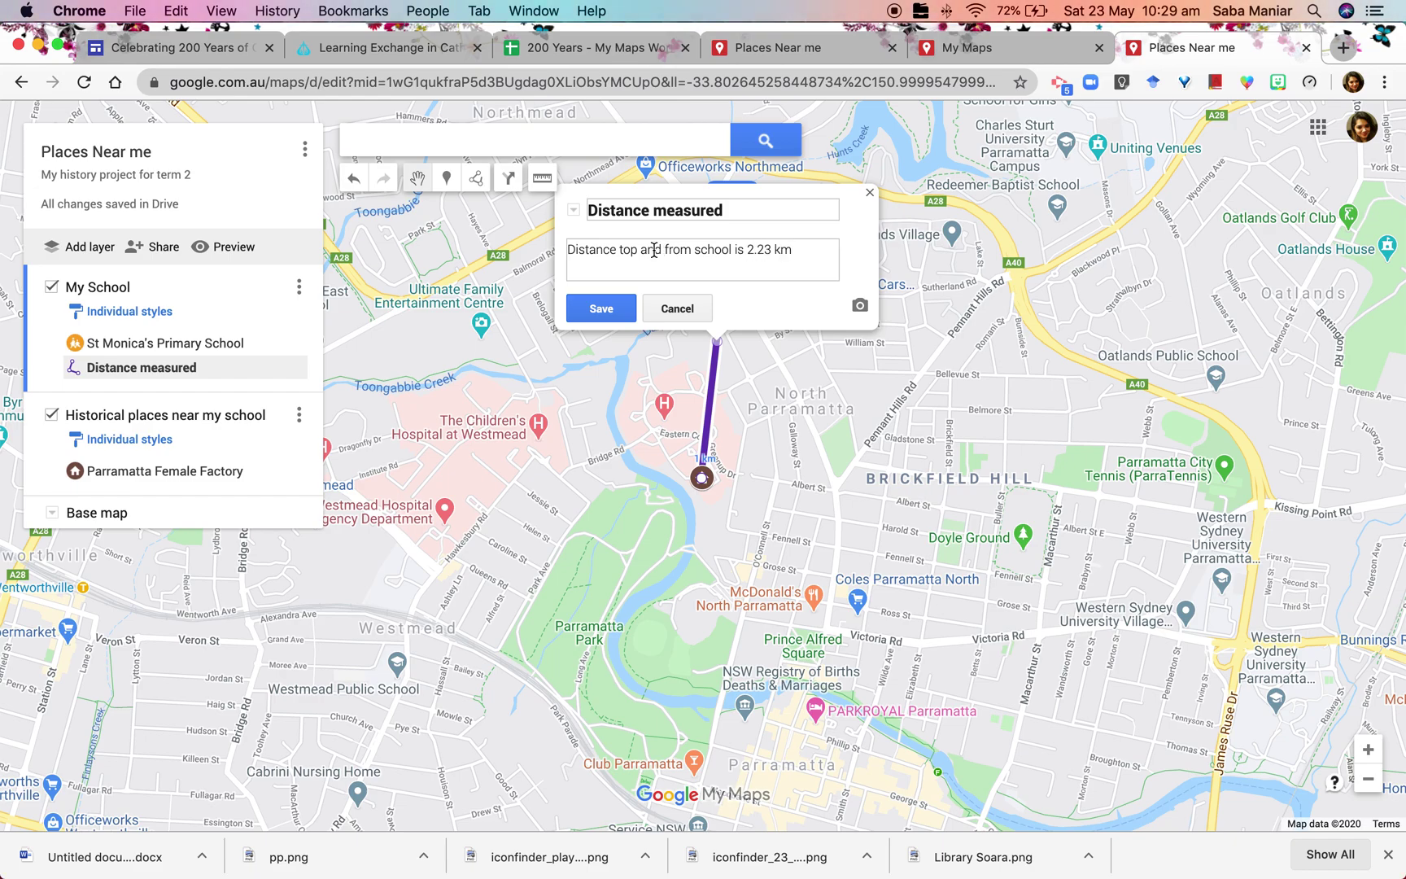
{"action": "left_click", "coordinate": [602, 308]}
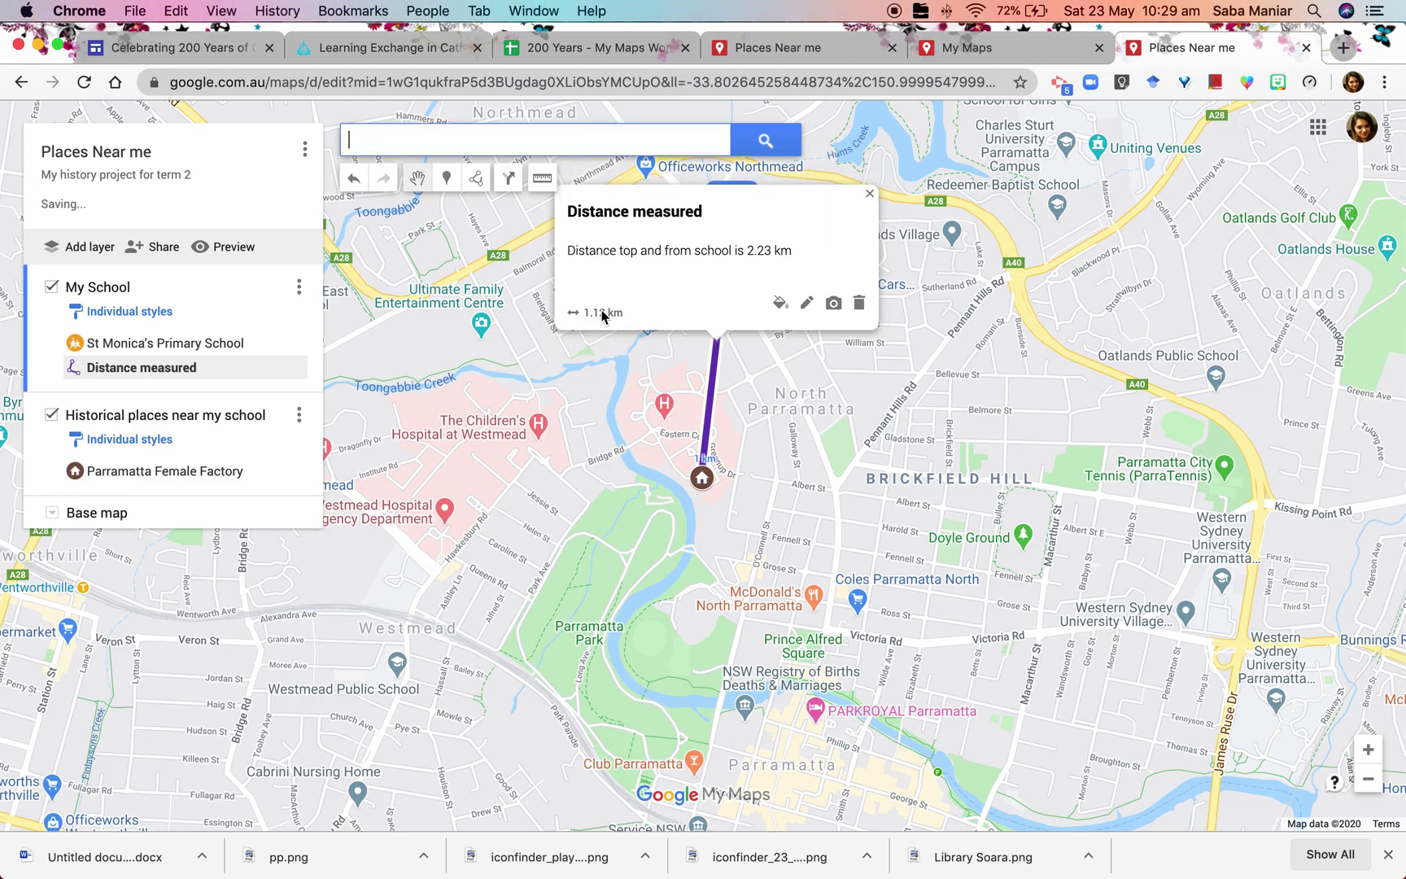
{"action": "left_click", "coordinate": [870, 194]}
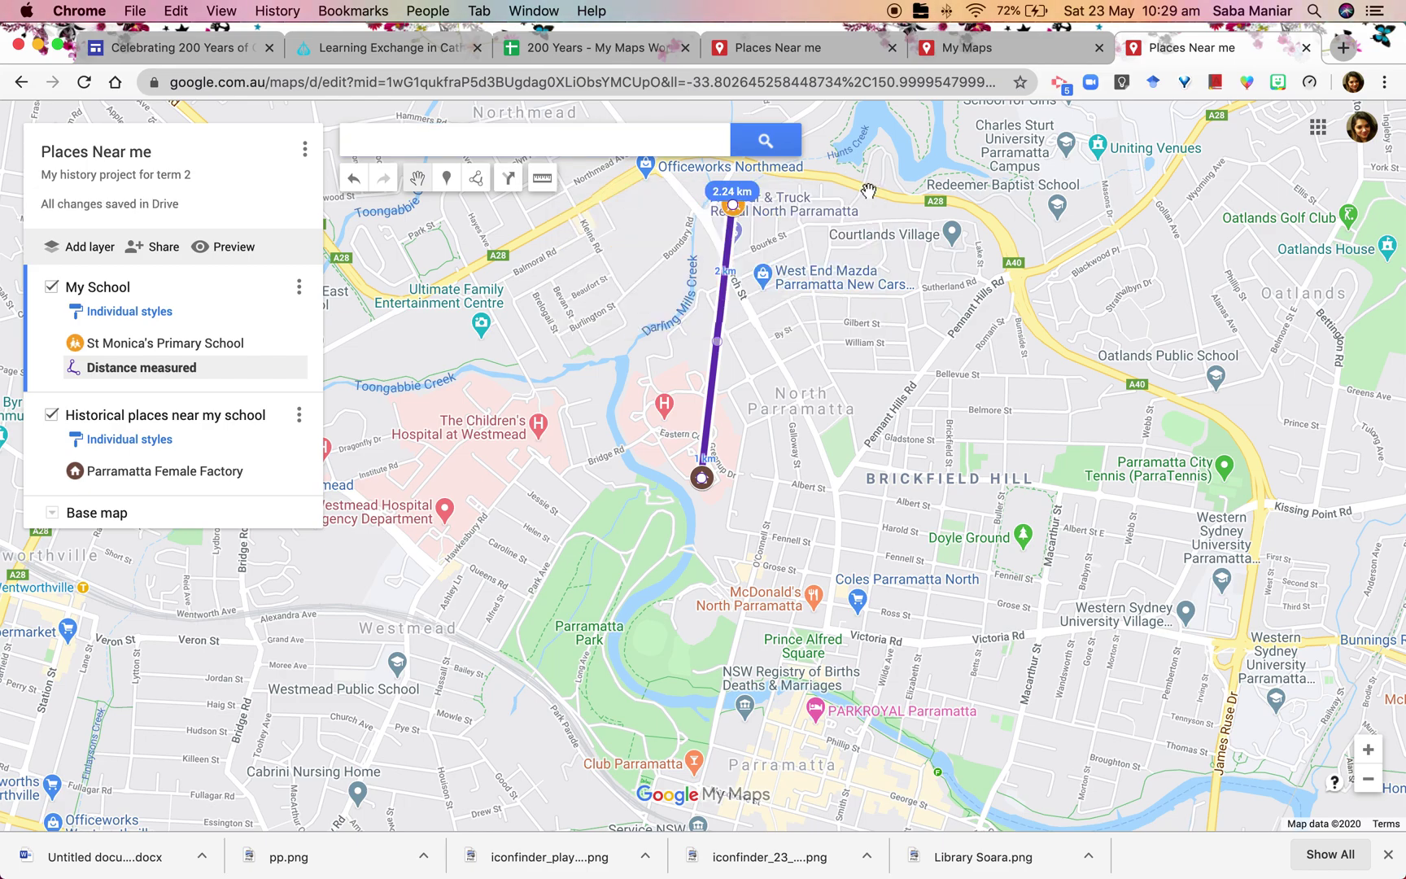
Preview the map in view-only mode, switch each of the two layers off and on again, and return to editing
{"action": "left_click", "coordinate": [236, 249]}
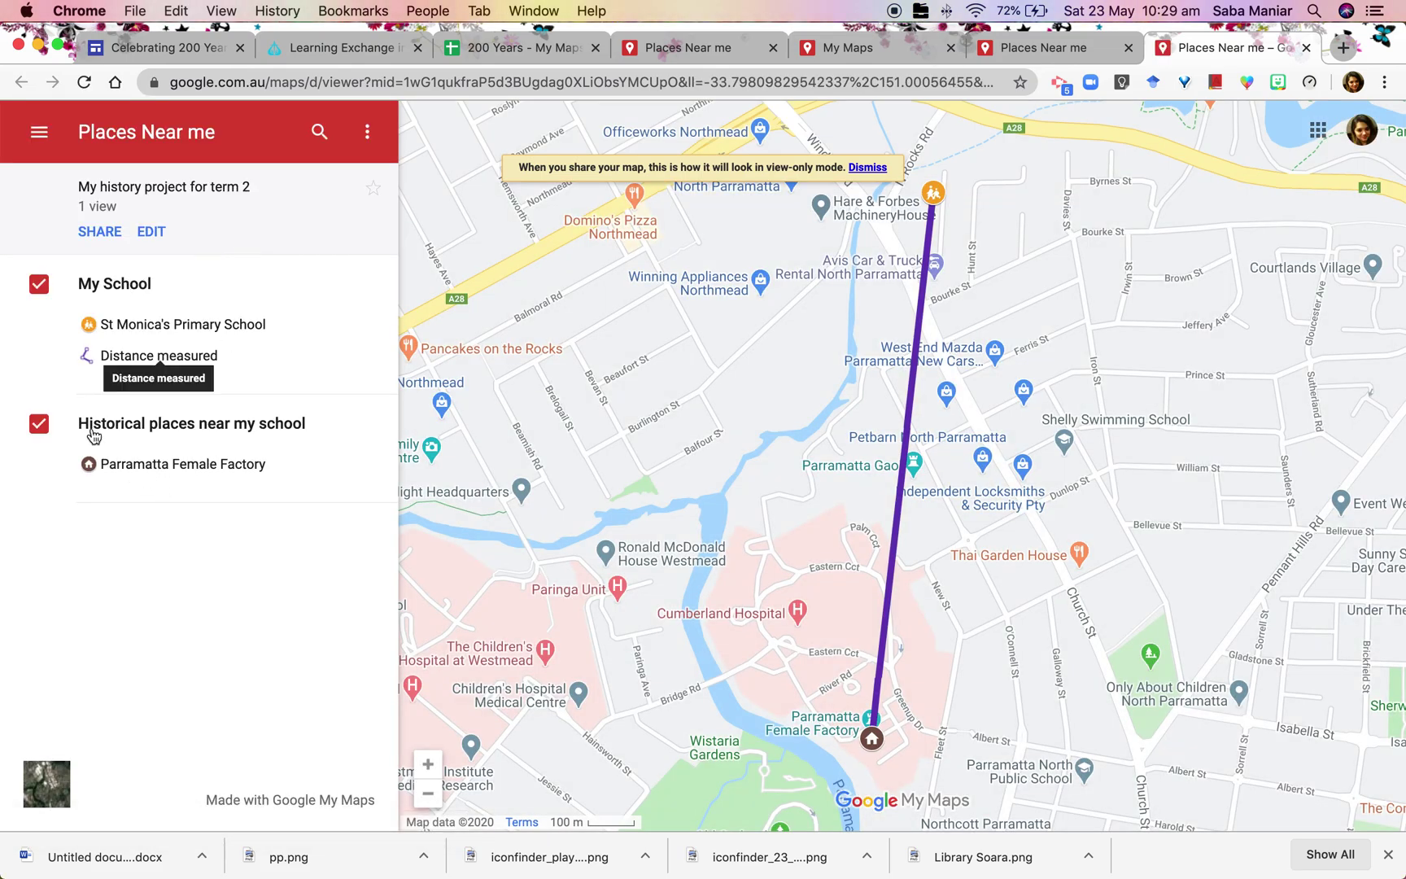
{"action": "left_click", "coordinate": [39, 285]}
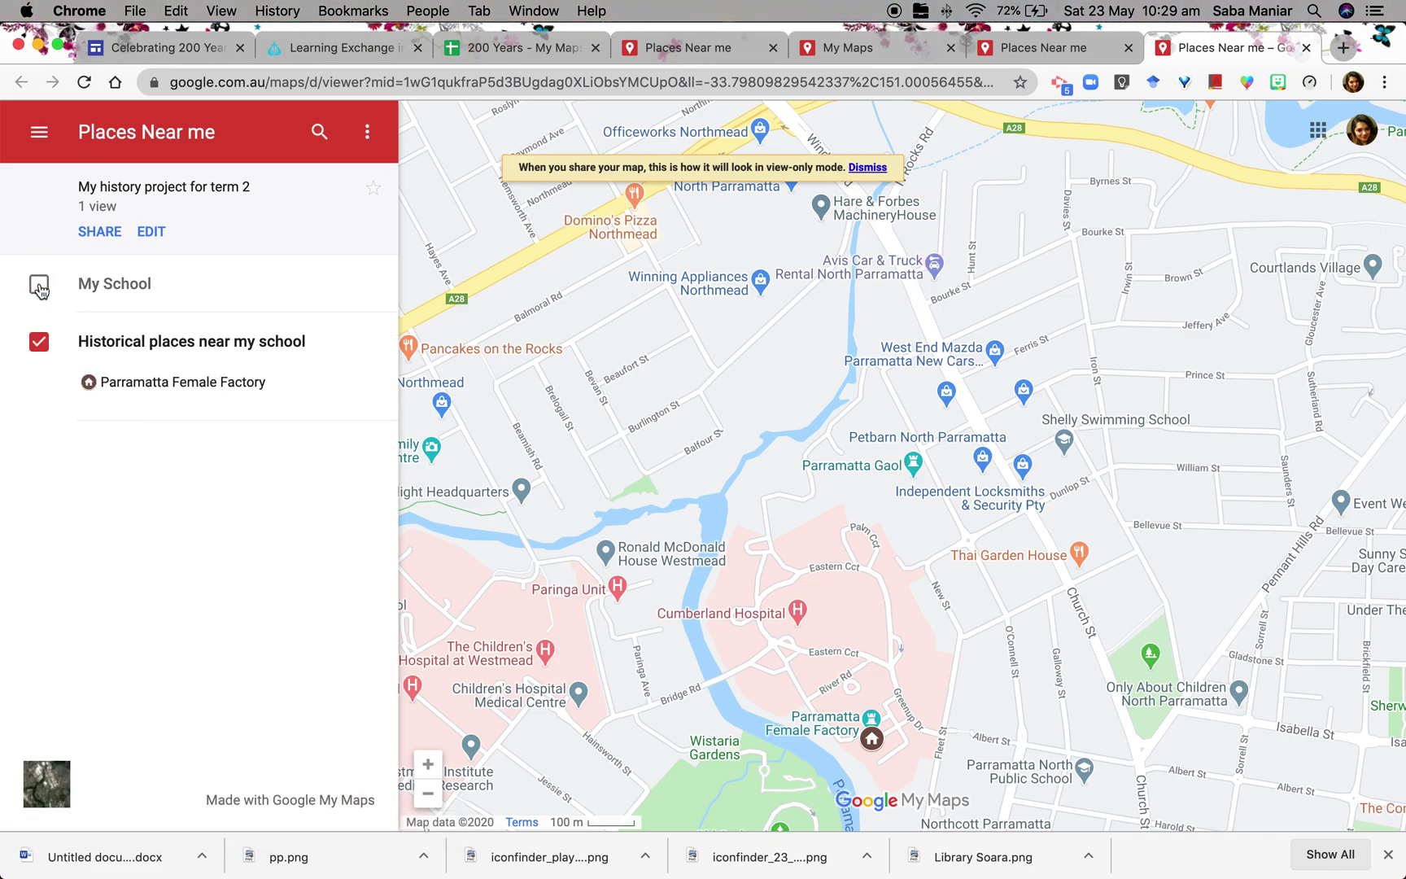
{"action": "left_click", "coordinate": [39, 285]}
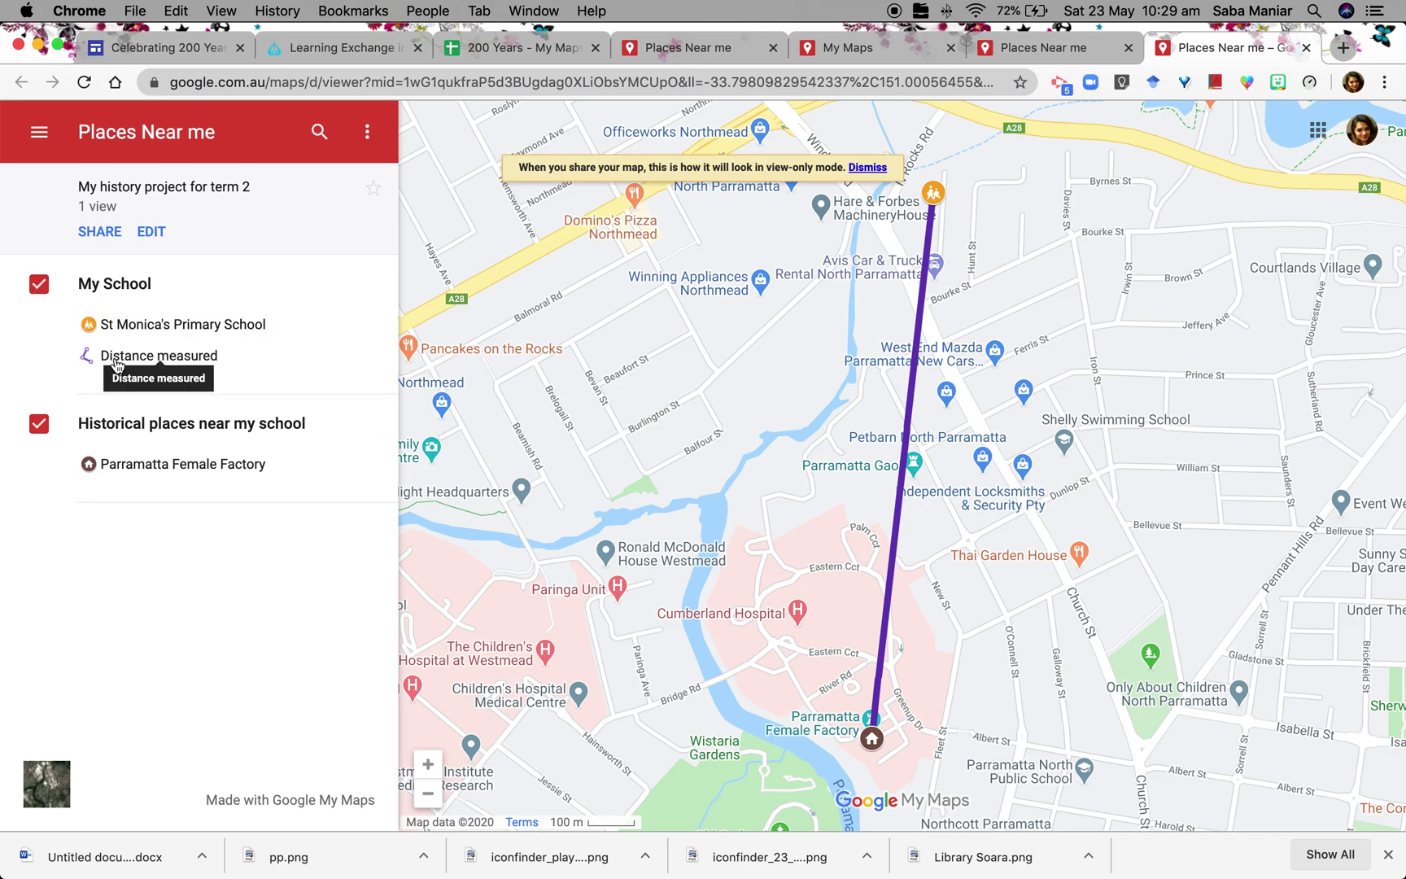
{"action": "left_click", "coordinate": [39, 426]}
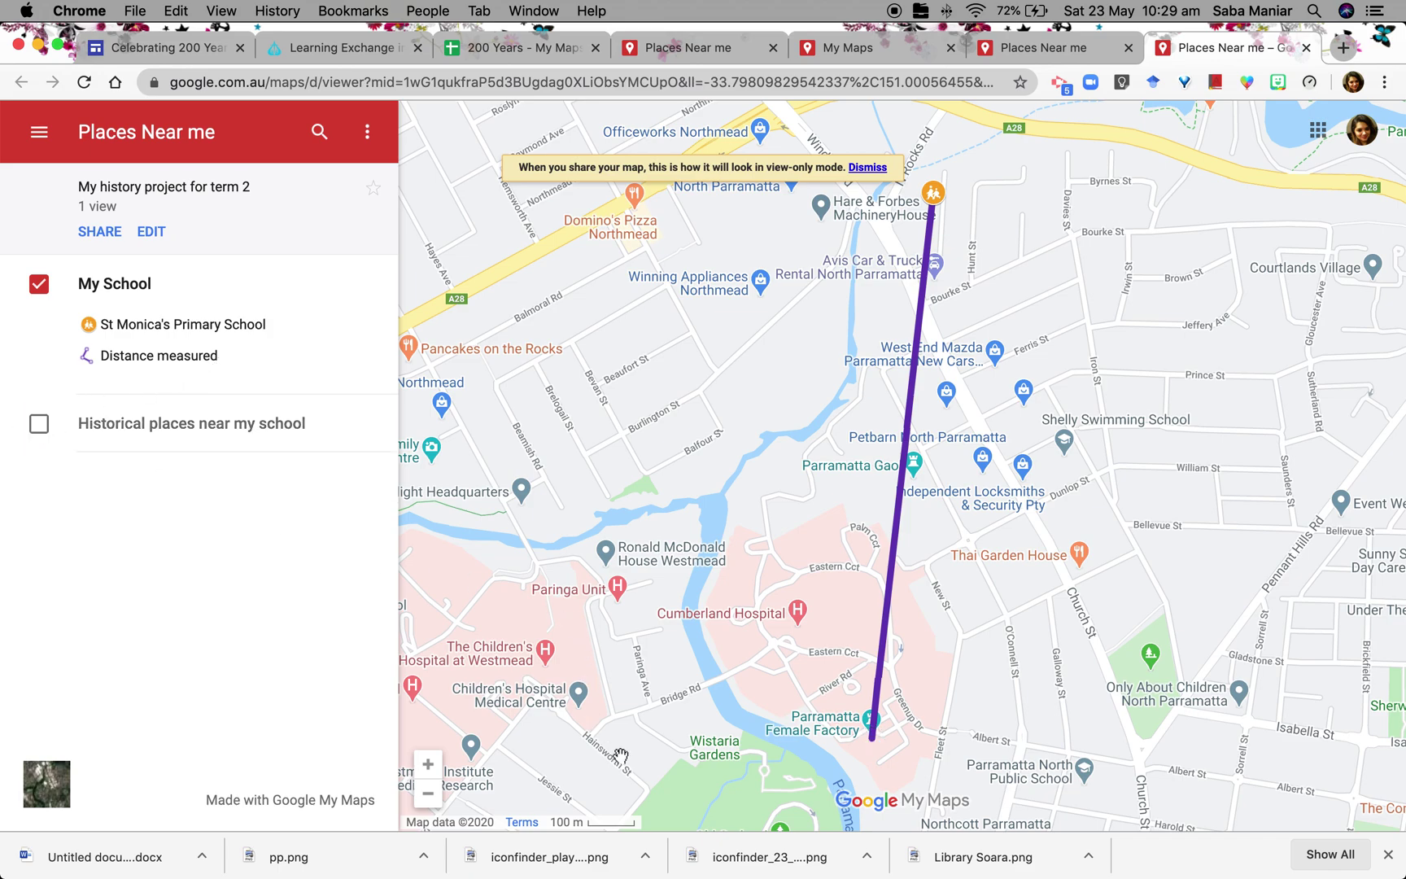
{"action": "left_click", "coordinate": [39, 424]}
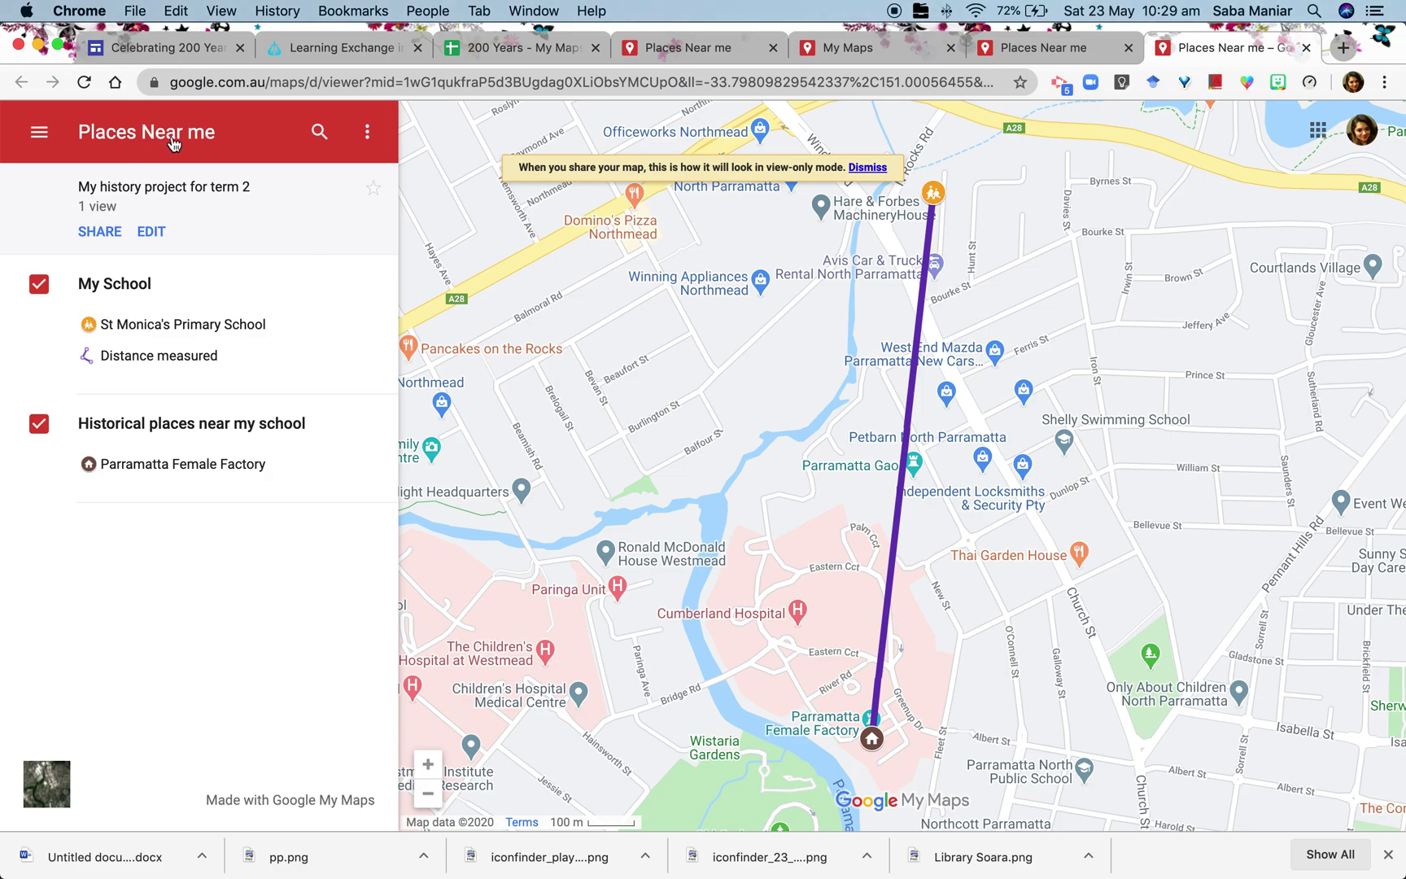
{"action": "left_click", "coordinate": [151, 234]}
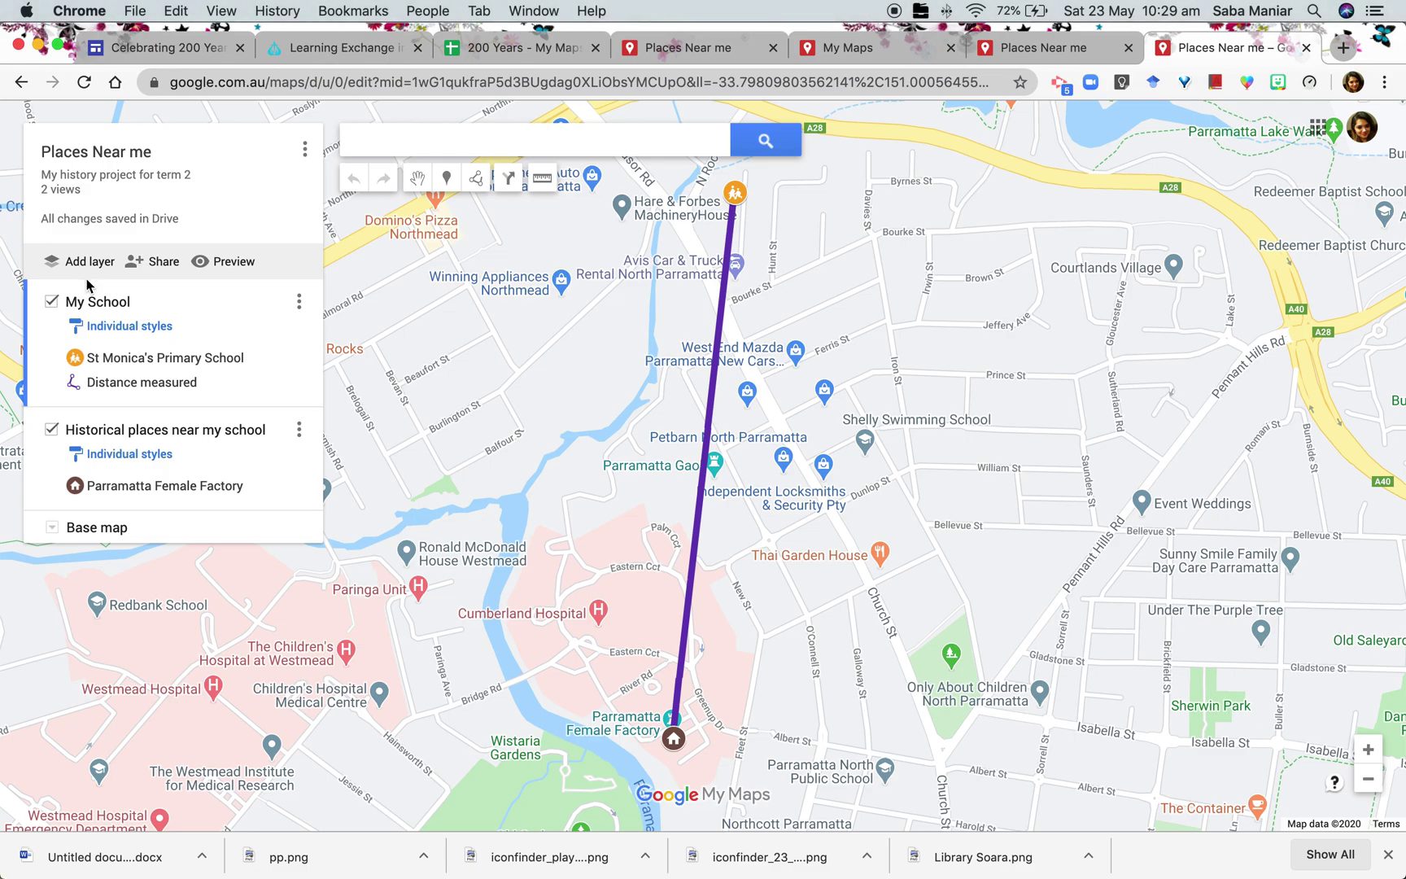
Hide the My School and Historical places near my school layers and add a new layer named "Imported from Google Sheets"
{"action": "left_click", "coordinate": [52, 302]}
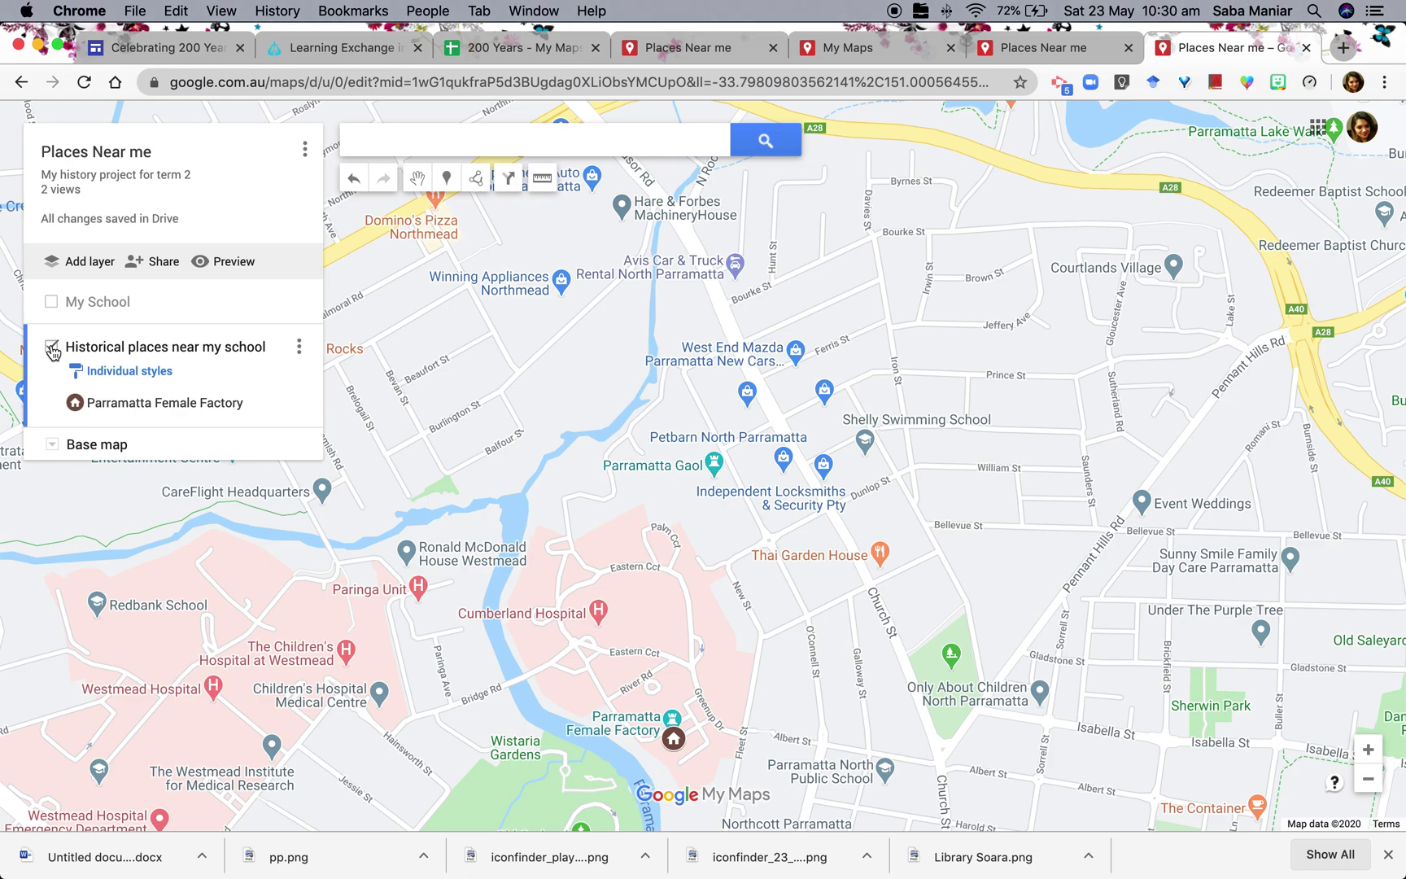
{"action": "left_click", "coordinate": [51, 348]}
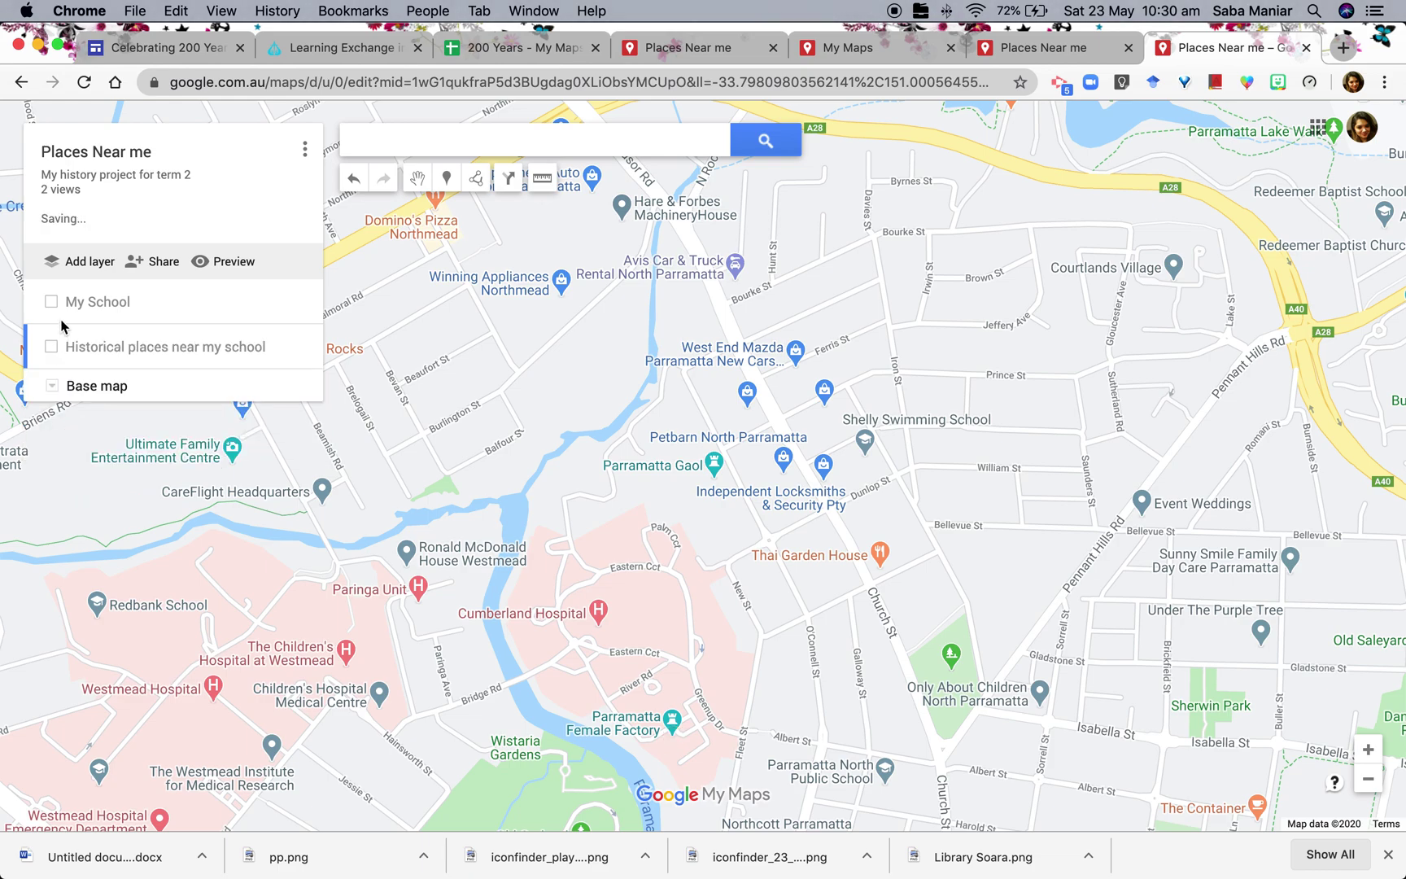
{"action": "left_click", "coordinate": [90, 262]}
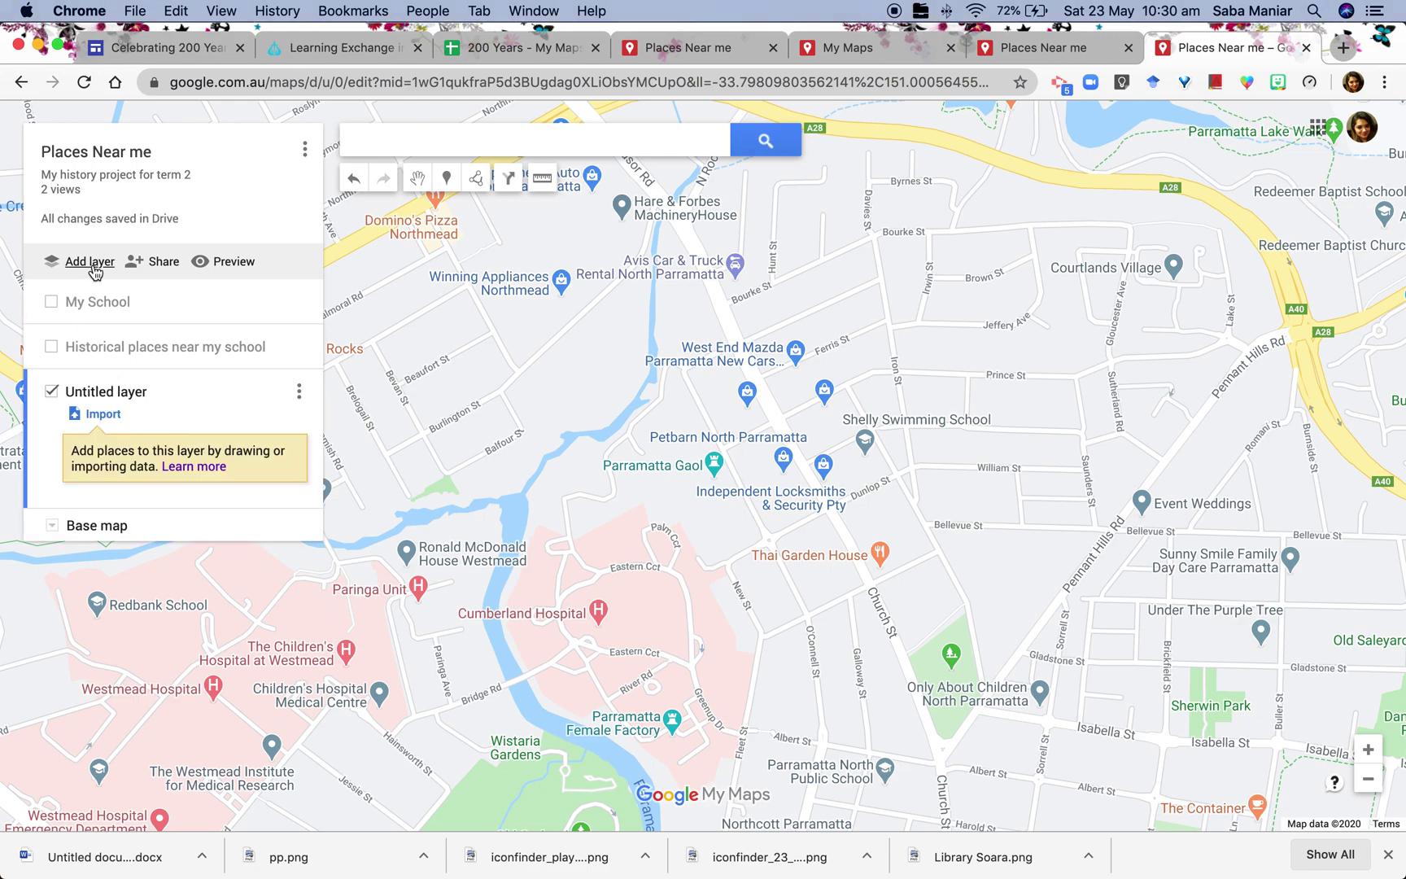
{"action": "left_click", "coordinate": [110, 393]}
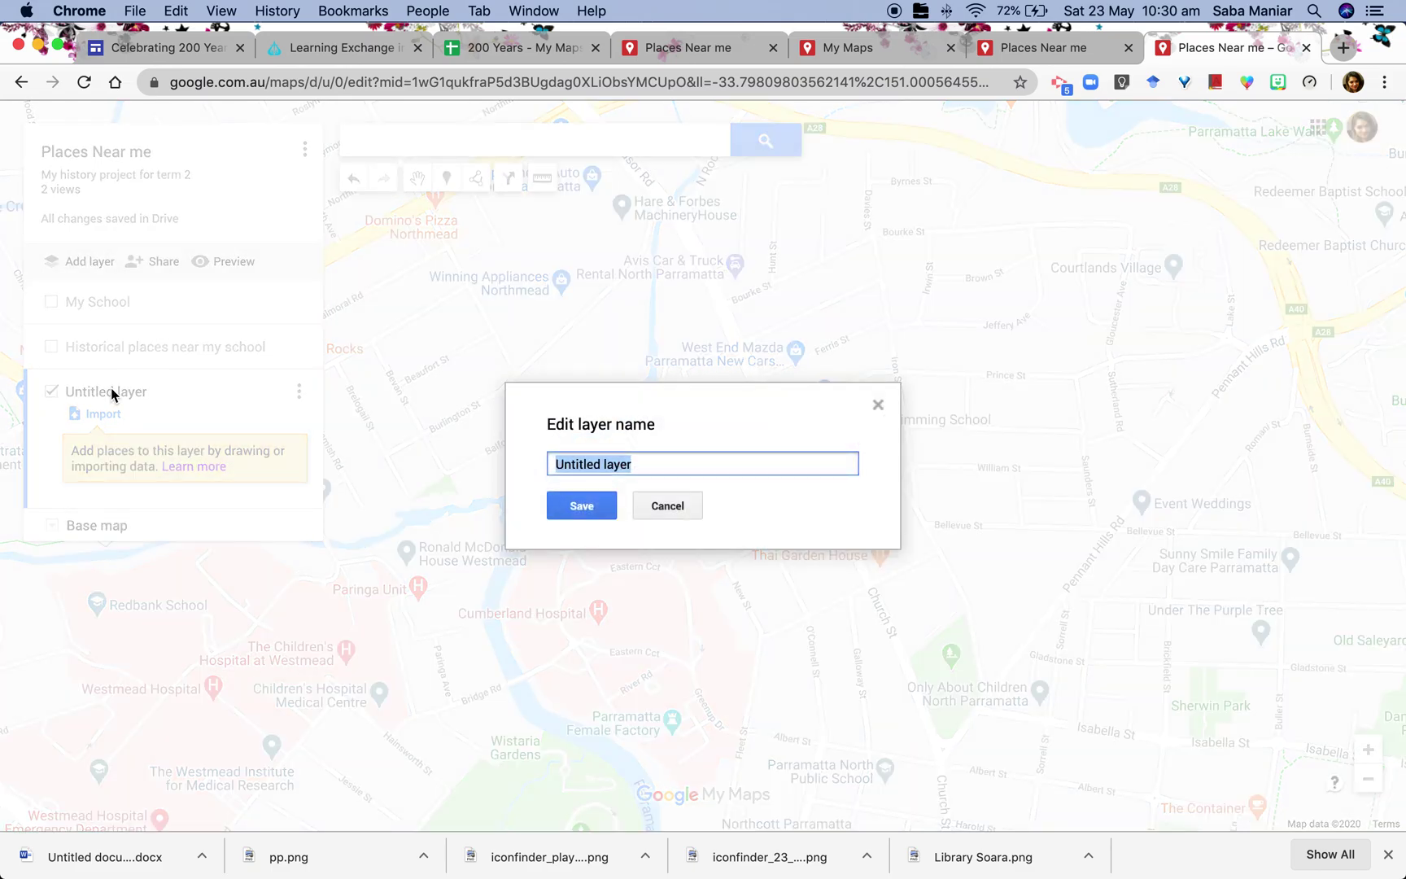
{"action": "type", "text": "Imported from Google Sheets"}
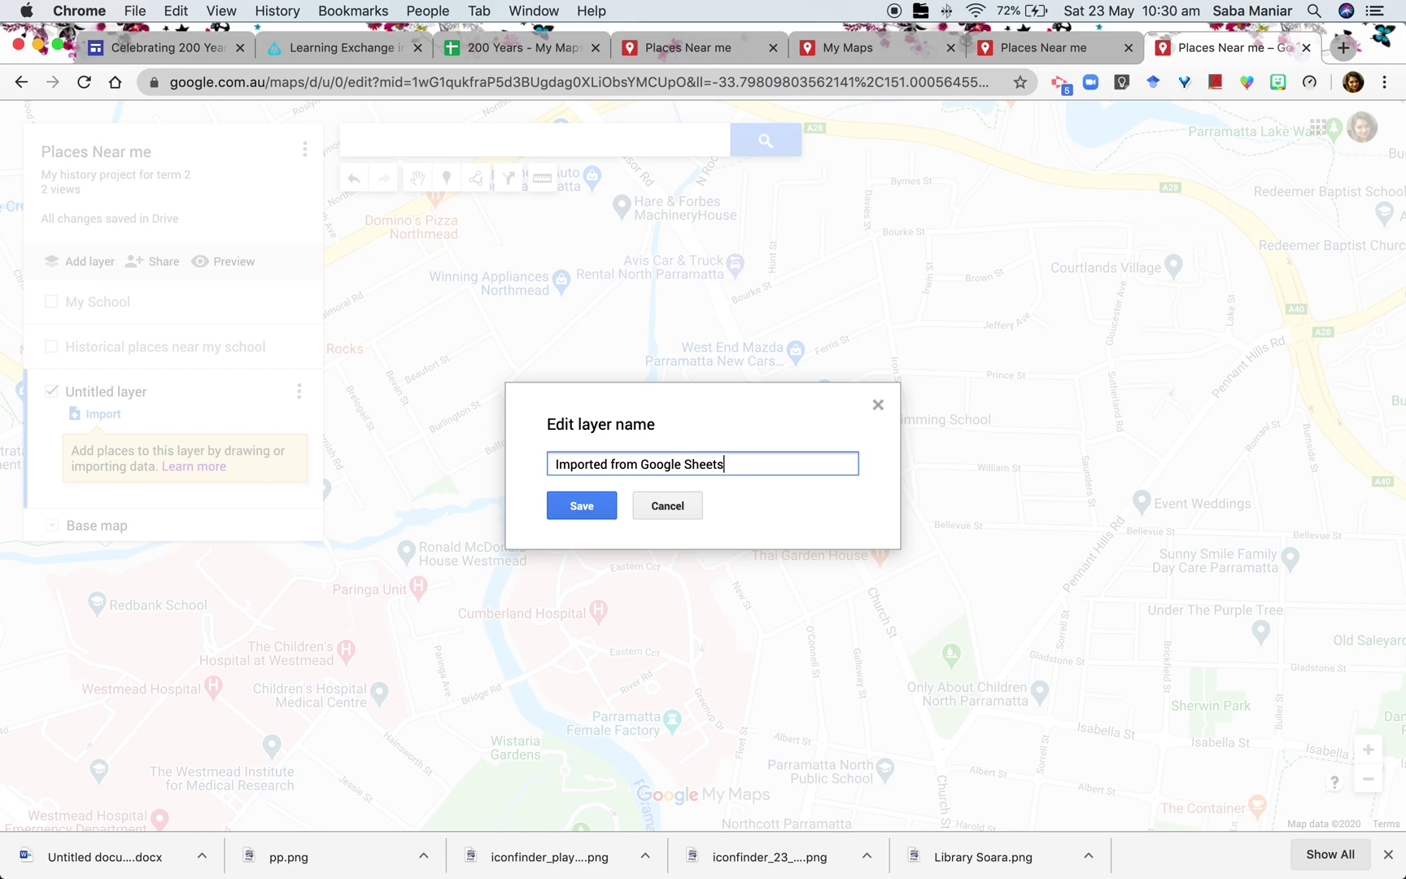
{"action": "left_click", "coordinate": [591, 508]}
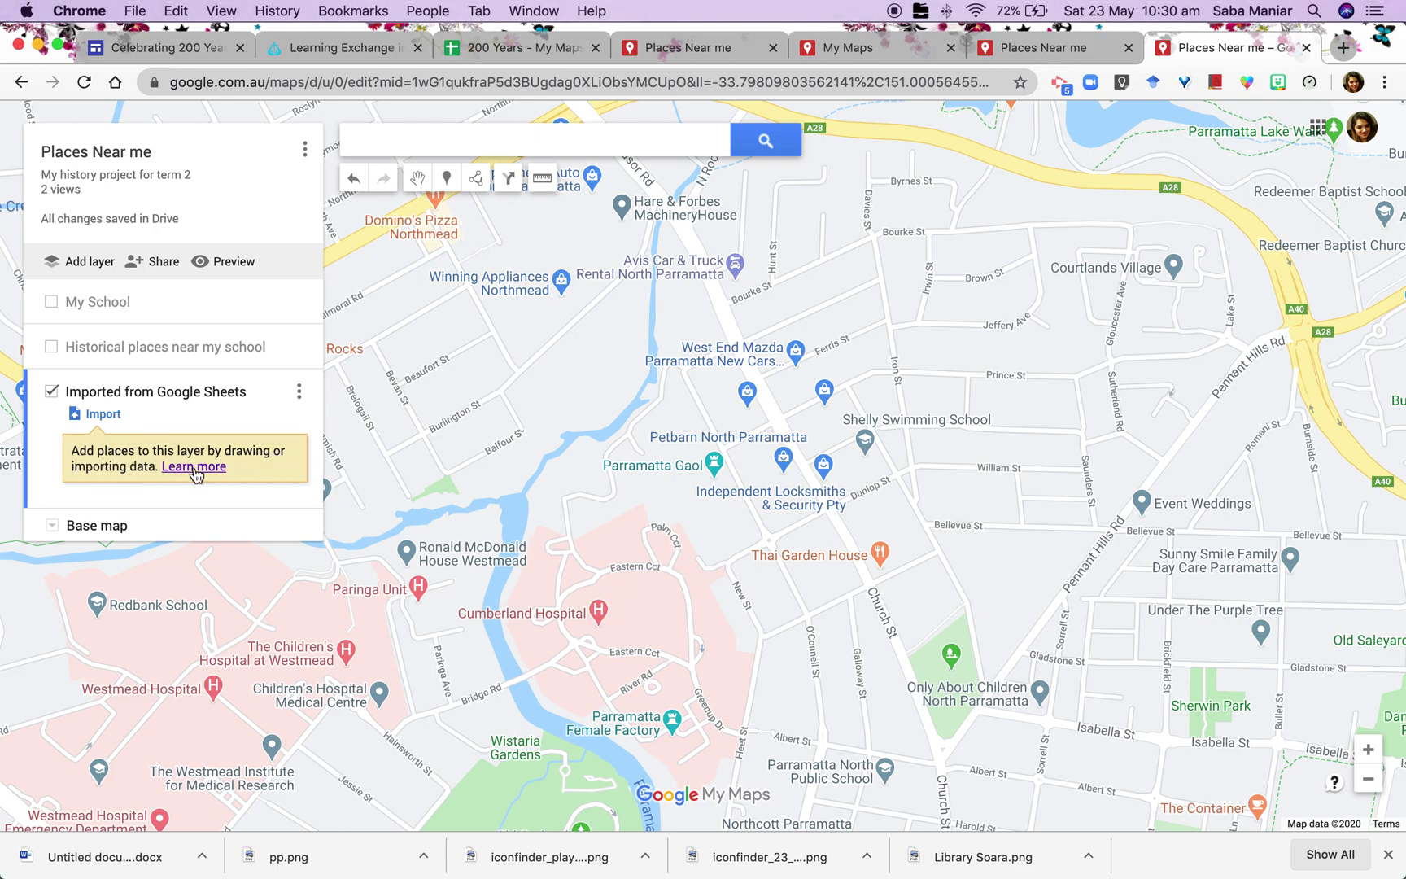
Import the "200 Years - My Maps Working Doc" spreadsheet from Google Drive into the Imported from Google Sheets layer
{"action": "left_click", "coordinate": [103, 415]}
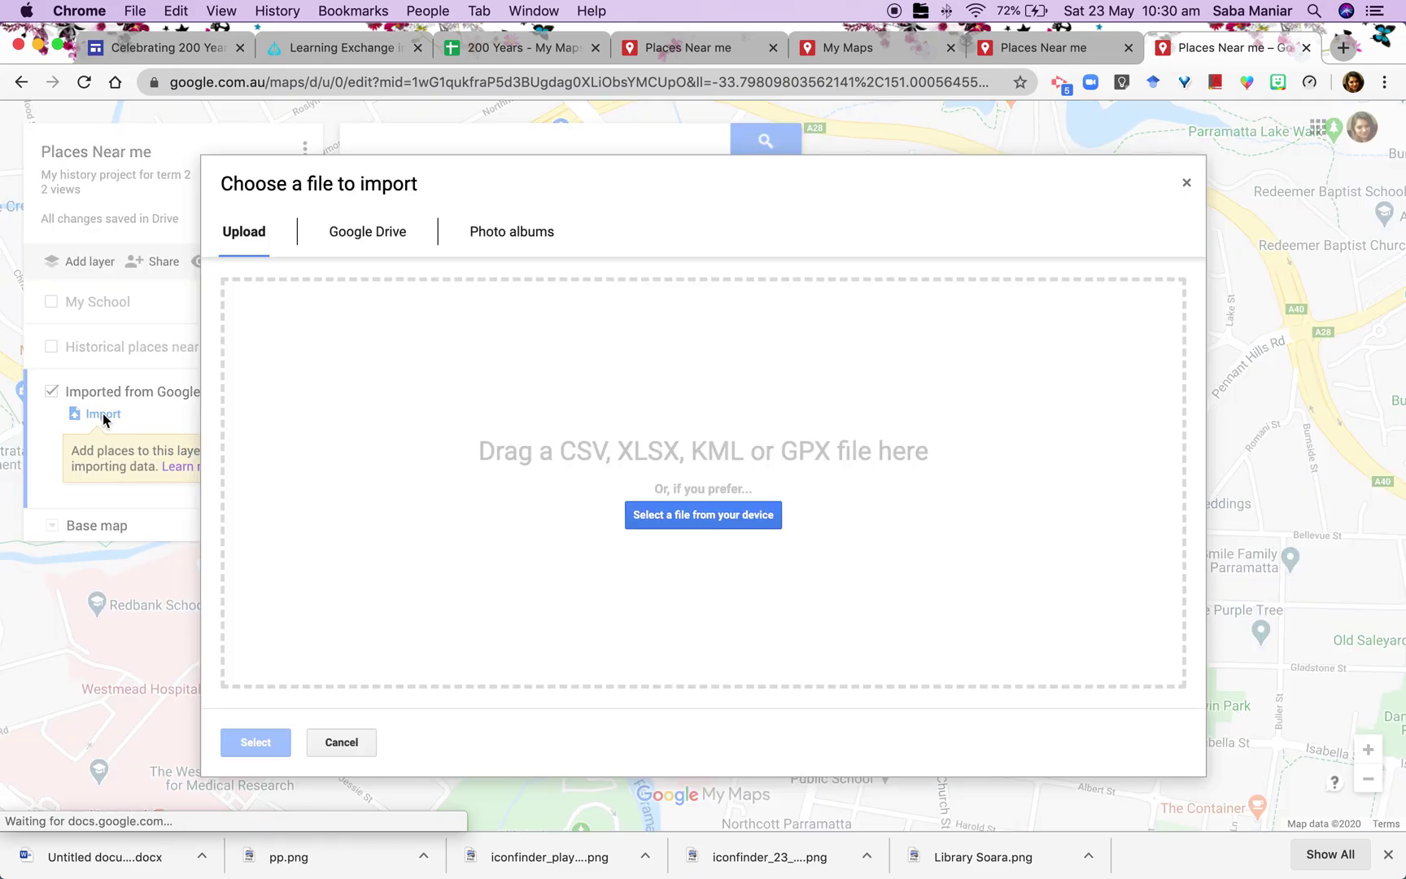
{"action": "left_click", "coordinate": [363, 235]}
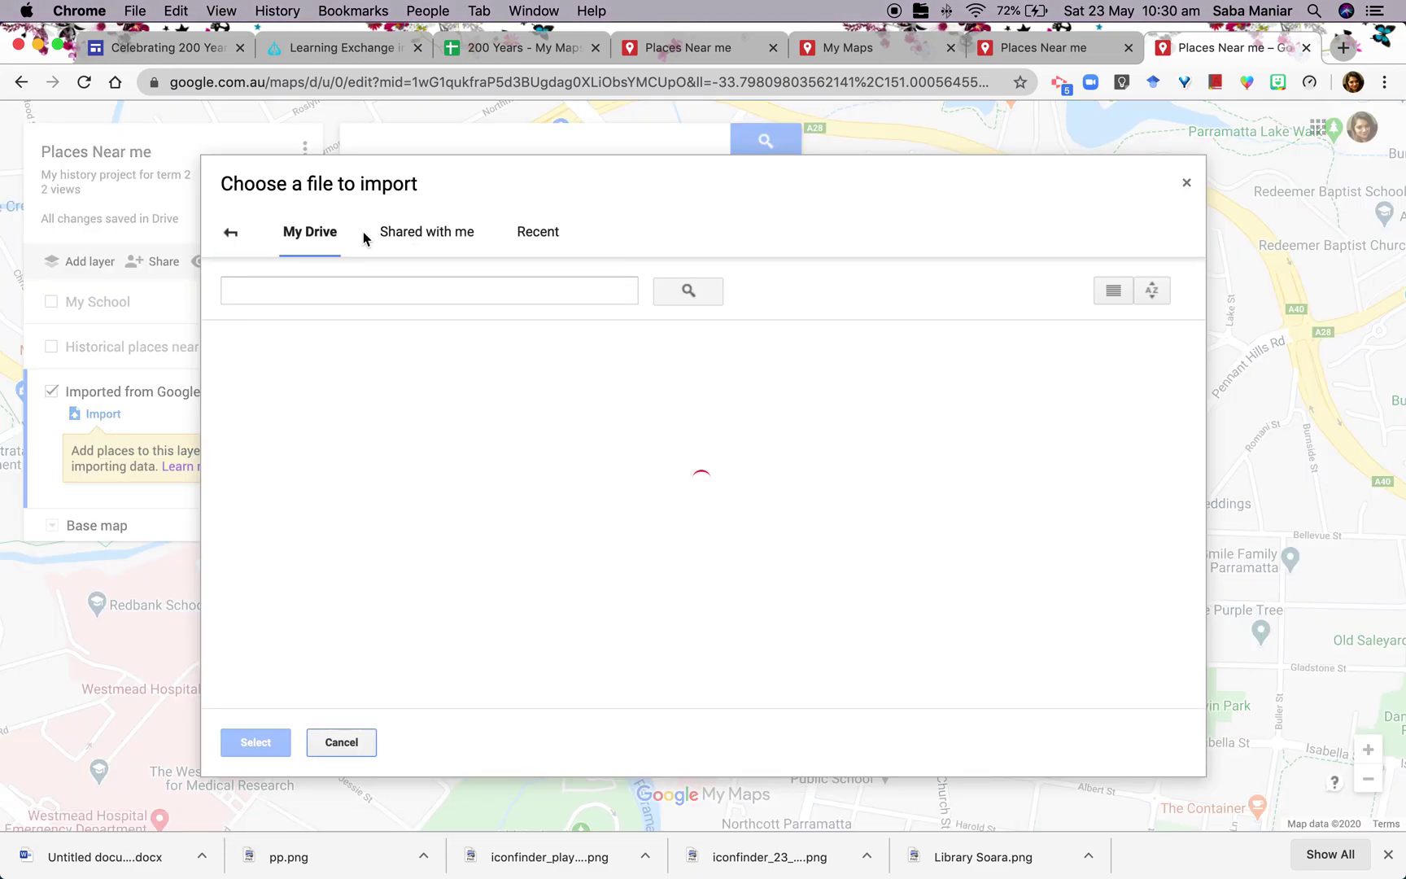
{"action": "left_click", "coordinate": [343, 291]}
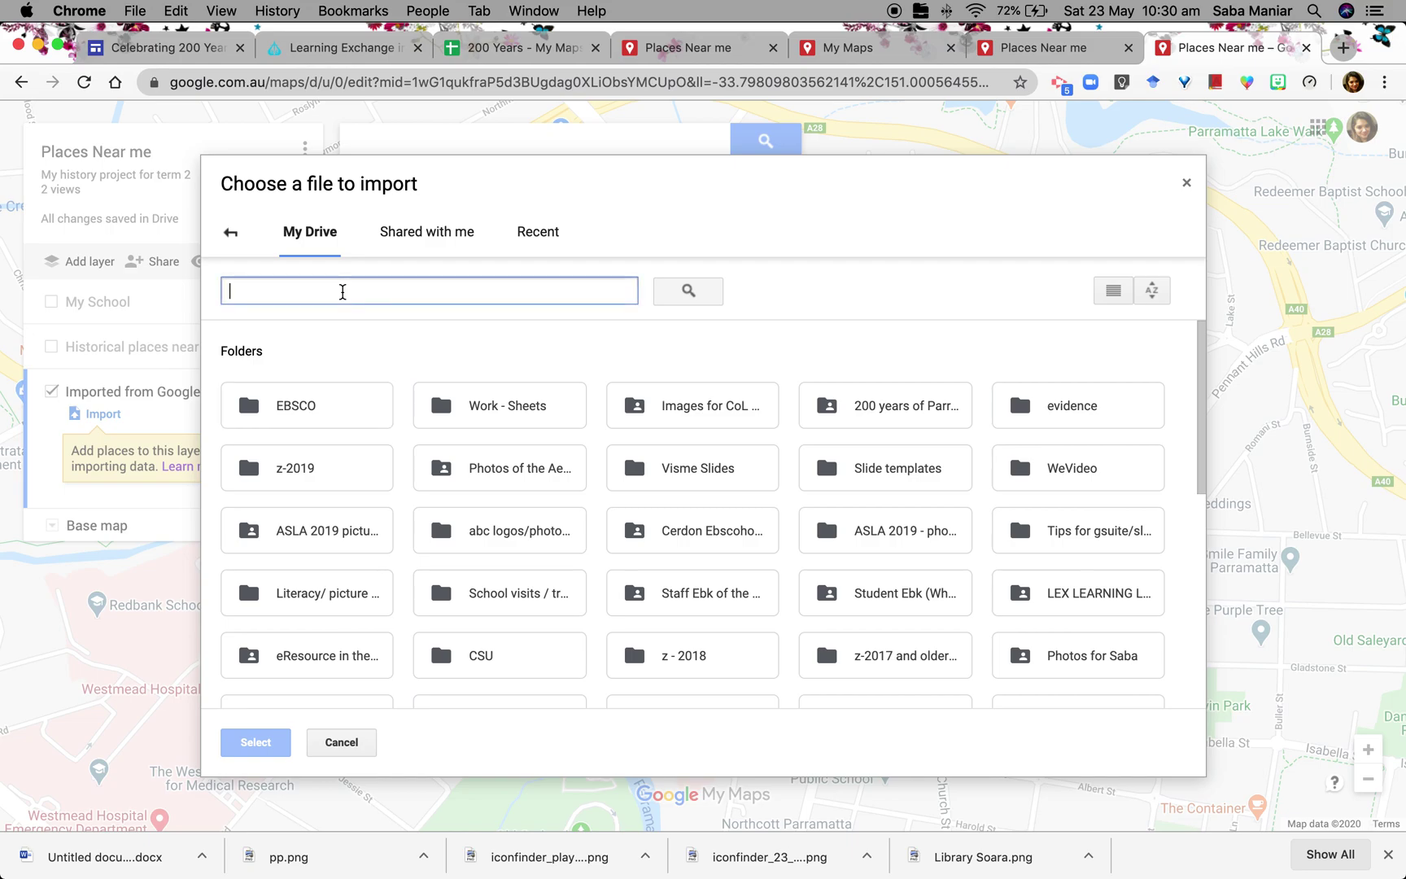
{"action": "type", "text": "200"}
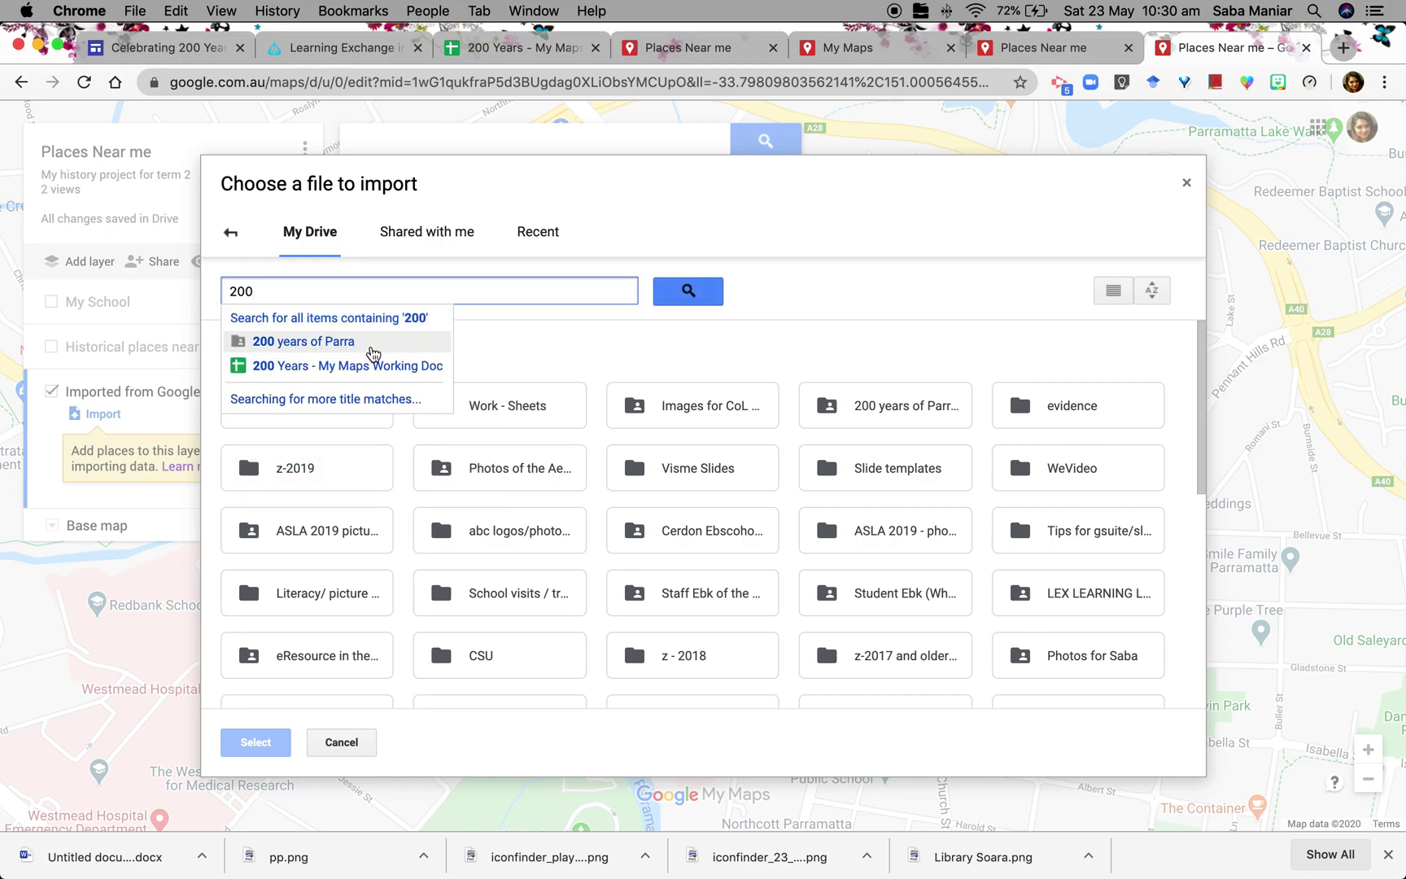
{"action": "left_click", "coordinate": [376, 367]}
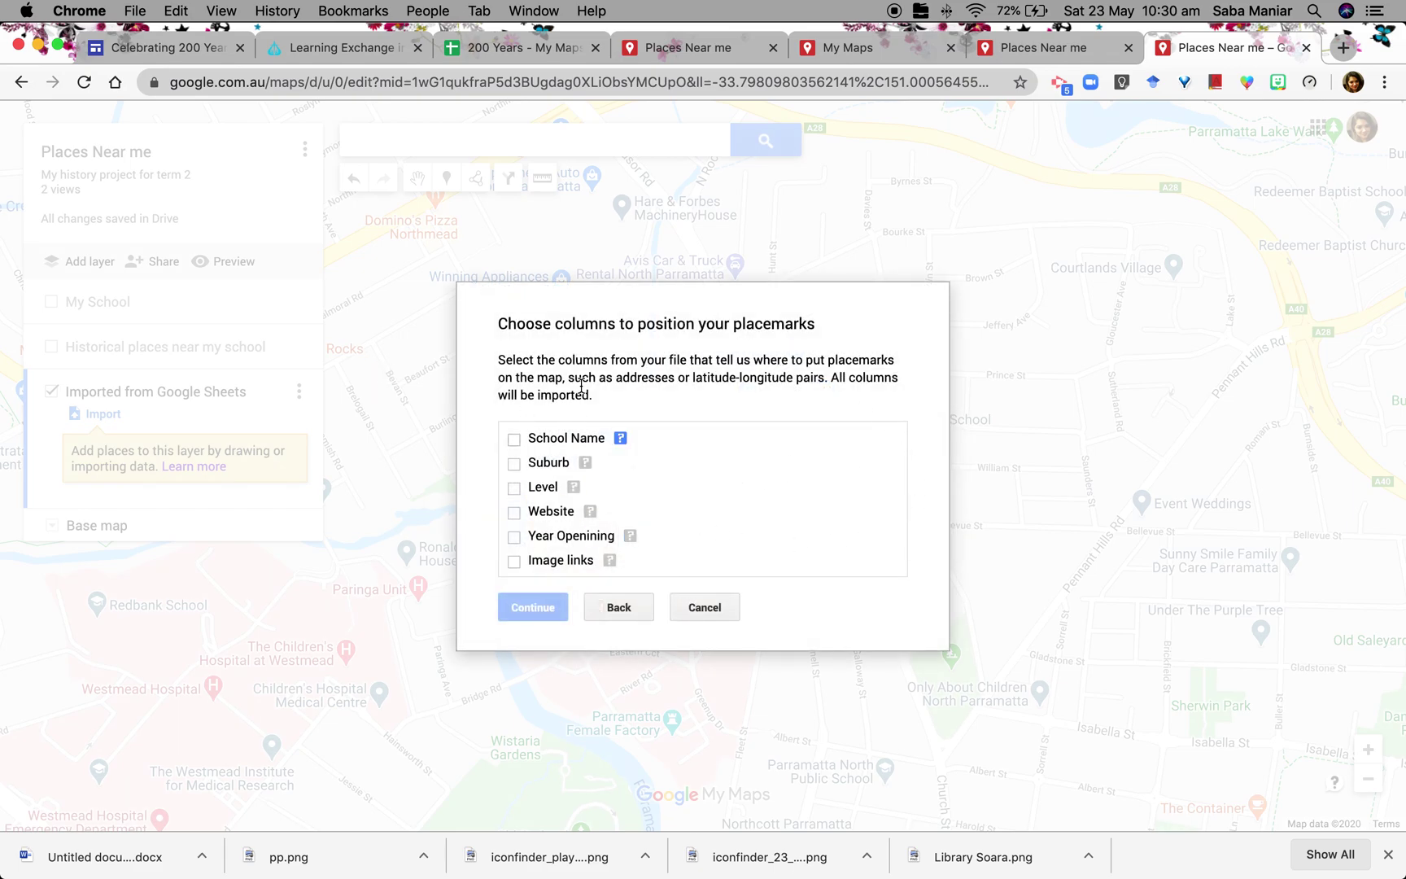
Examine the column headings and image links in the 200 Years spreadsheet in Google Sheets, and return to the map import
{"action": "left_click", "coordinate": [523, 47]}
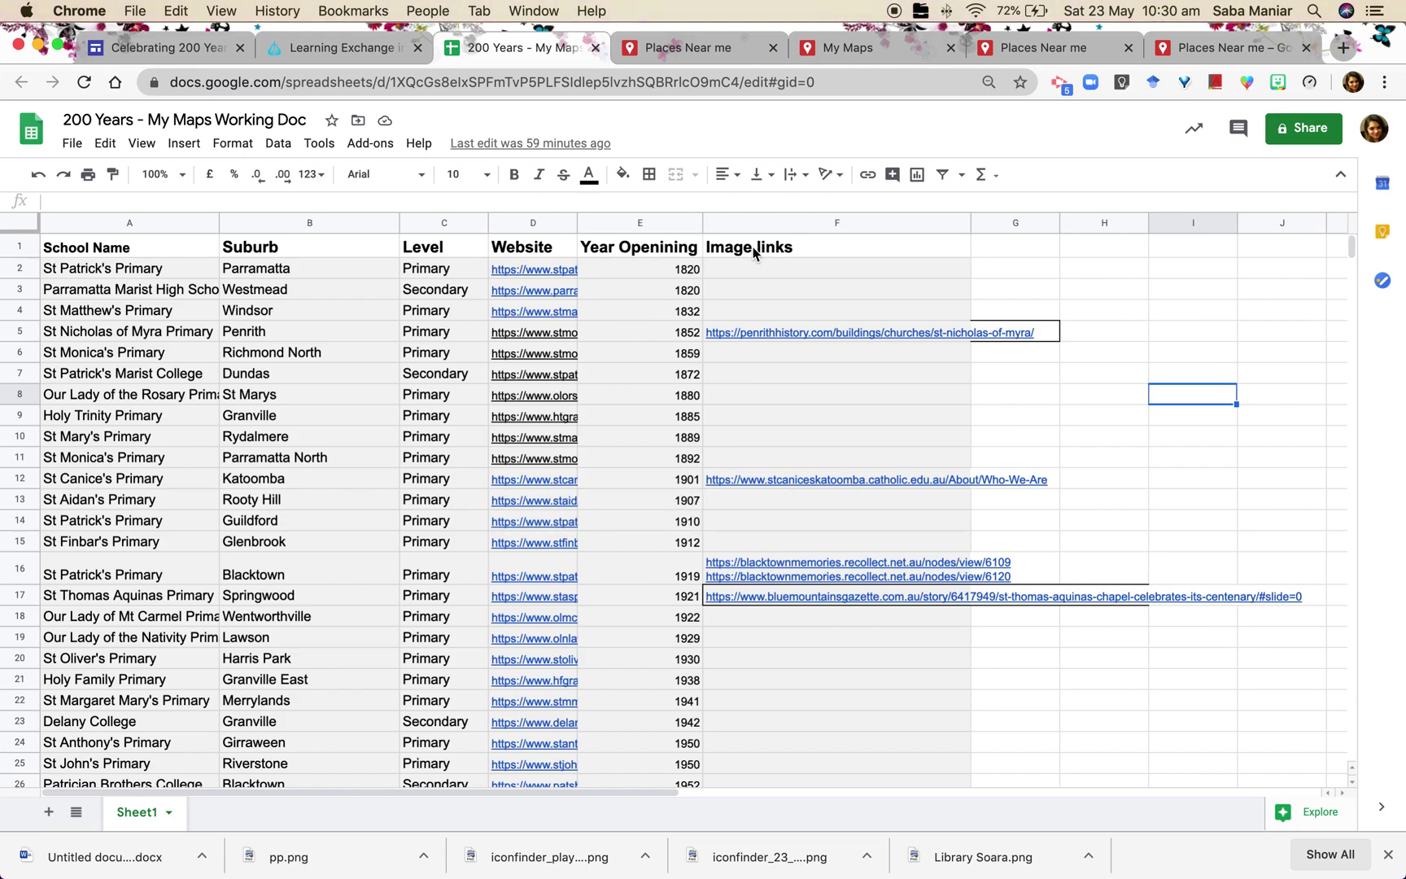
{"action": "mouse_move", "coordinate": [931, 342]}
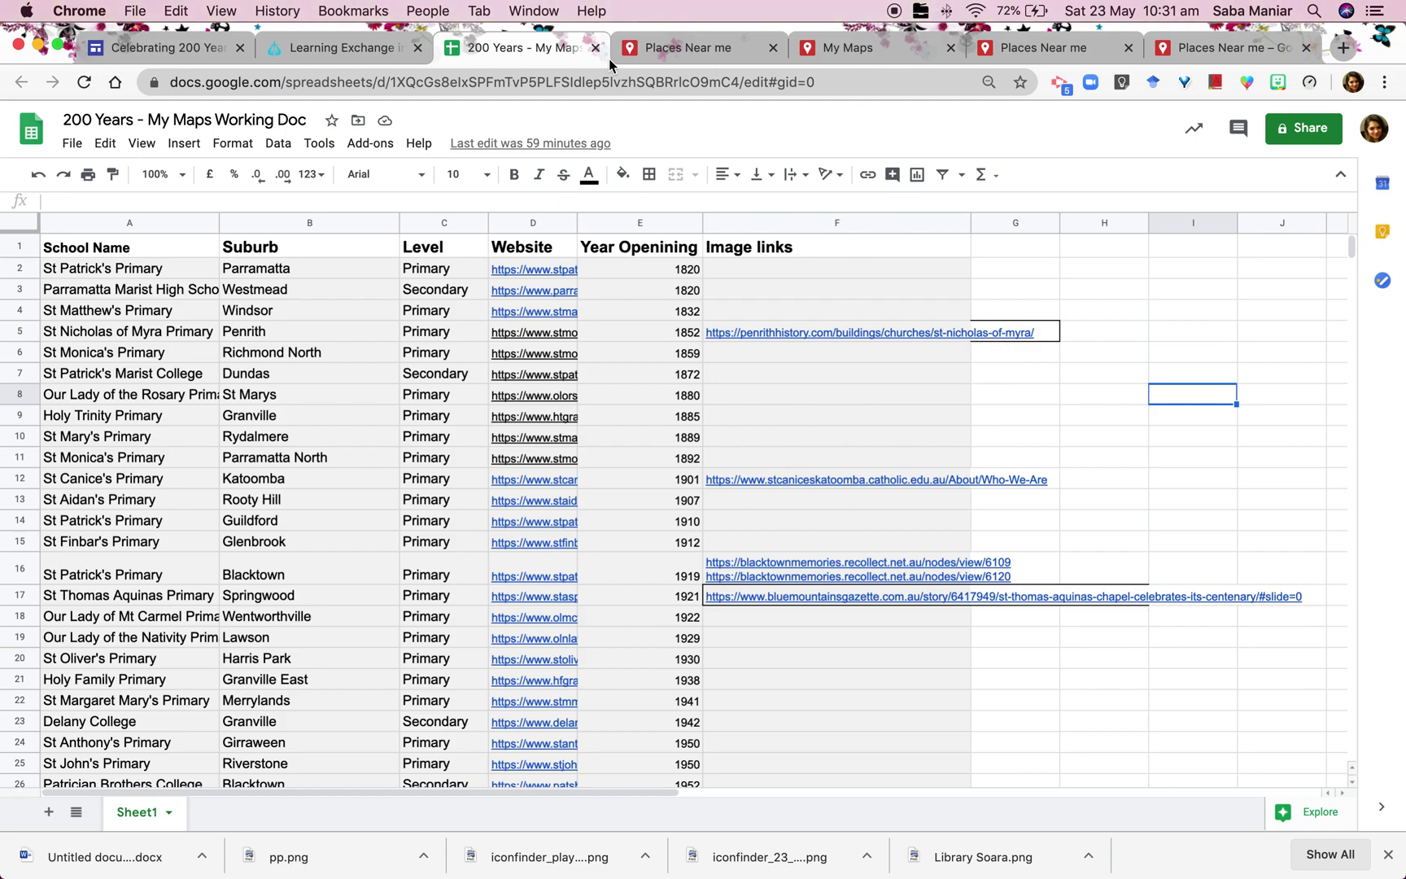
{"action": "left_click", "coordinate": [1218, 51]}
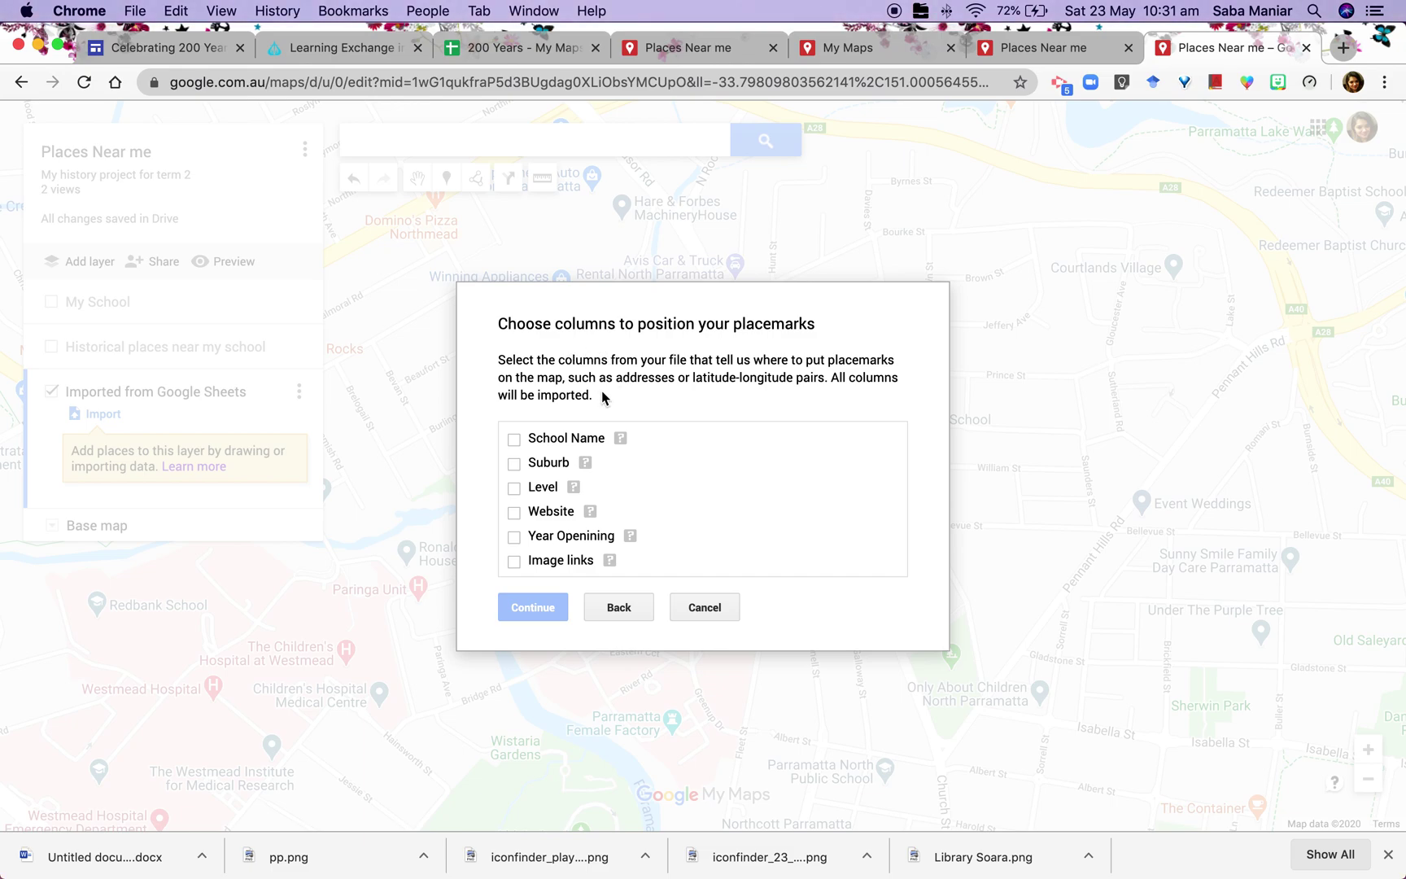
Position the placemarks by School Name and Suburb, title them by School Name, finish the import and dismiss the row warning
{"action": "left_click", "coordinate": [514, 442]}
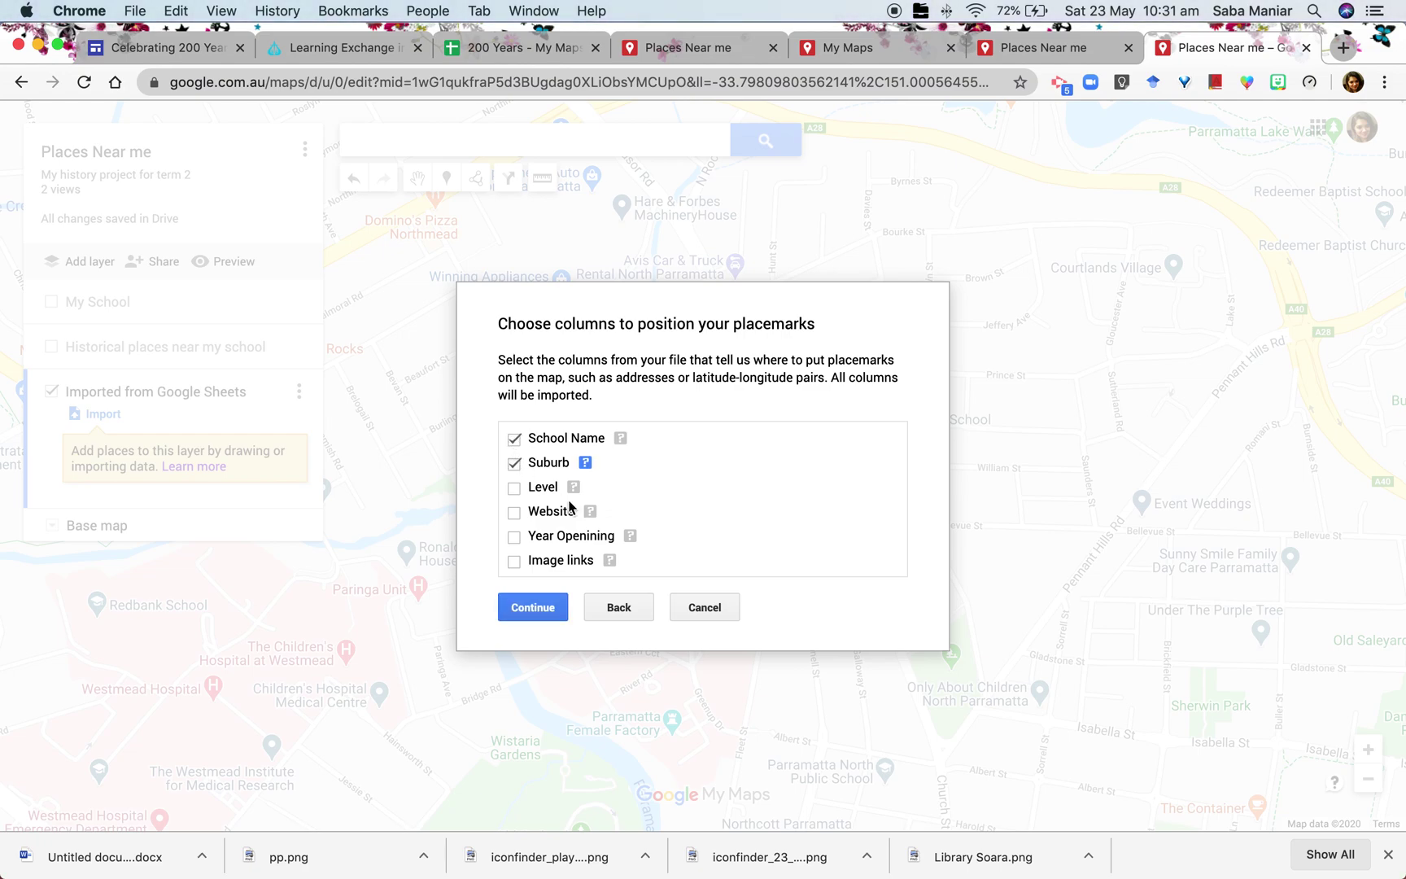
{"action": "left_click", "coordinate": [533, 608]}
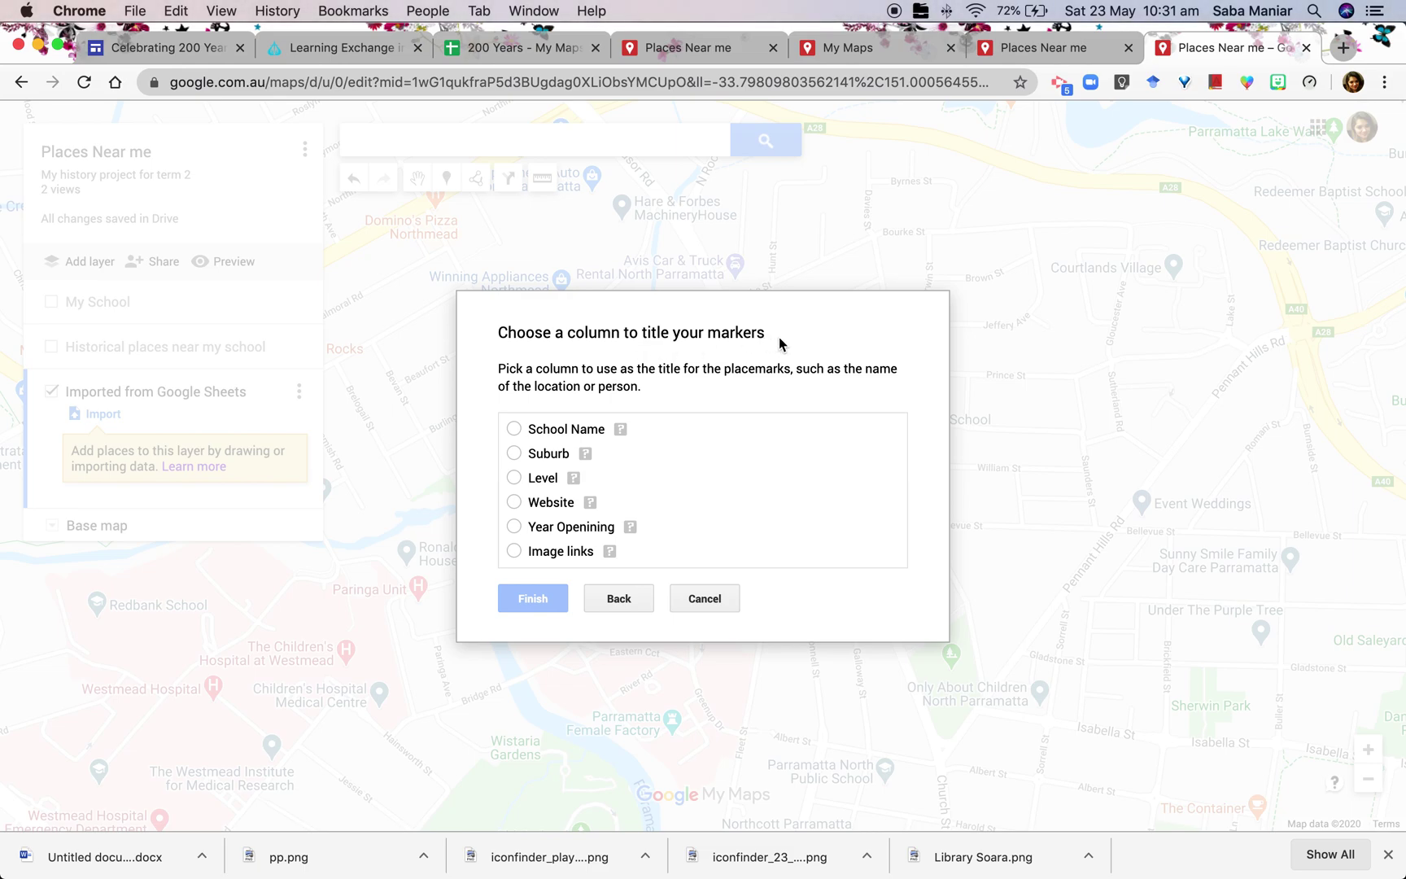
{"action": "left_click", "coordinate": [515, 430]}
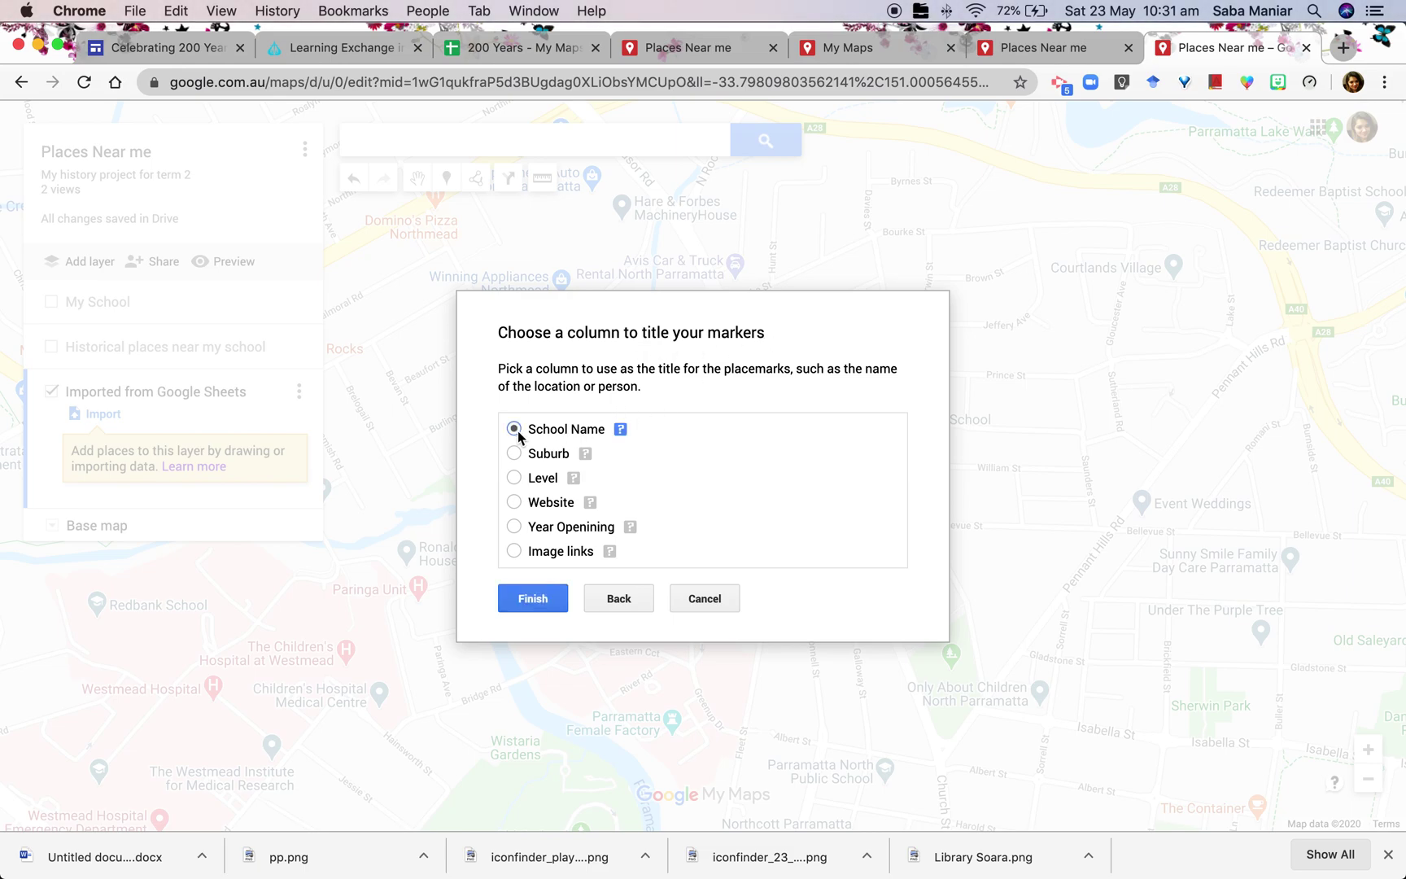
{"action": "left_click", "coordinate": [534, 604]}
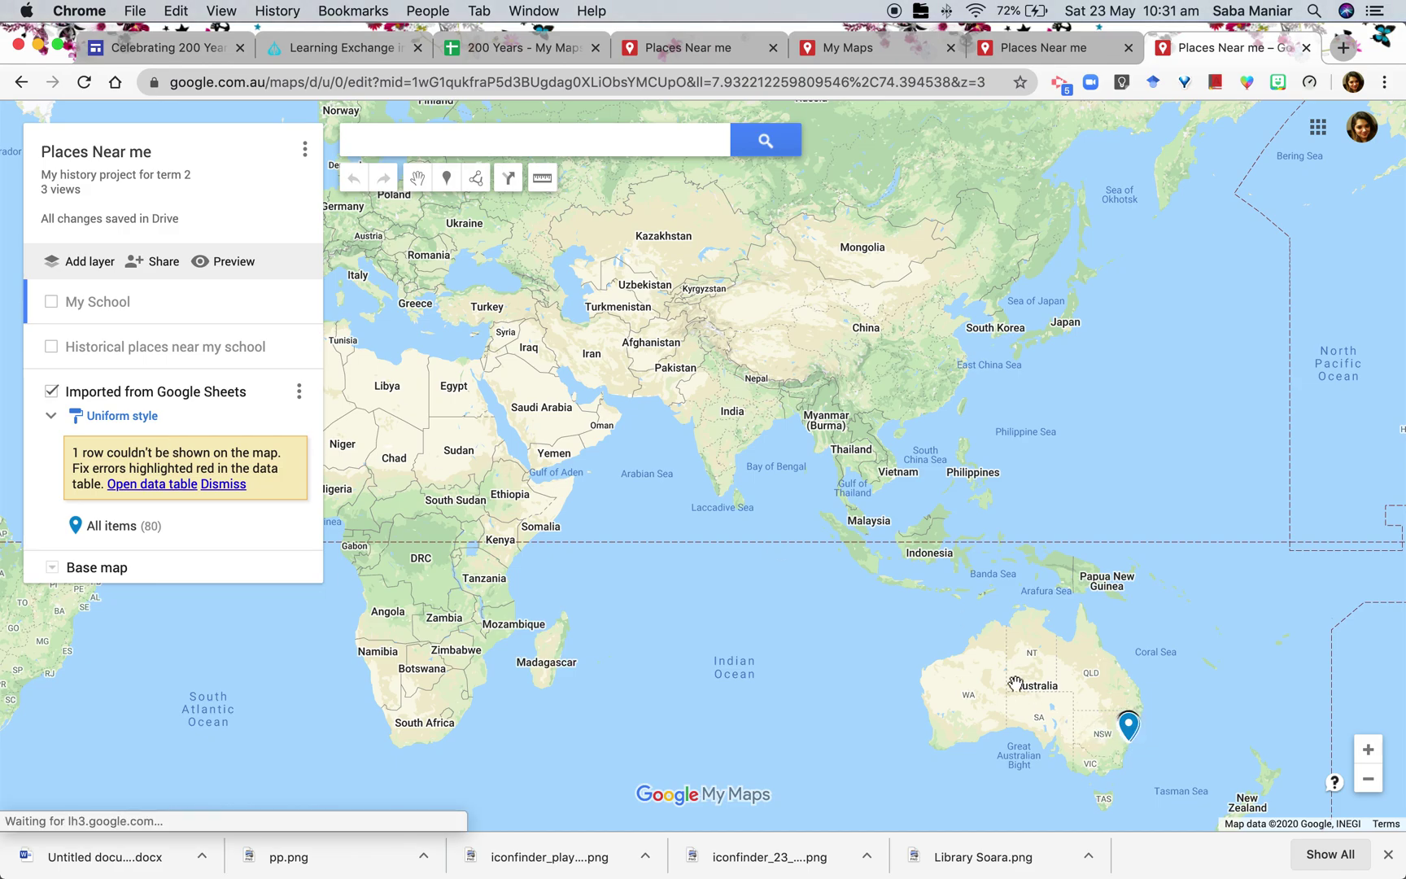
{"action": "left_click_drag", "start_coordinate": [1016, 682], "coordinate": [692, 516]}
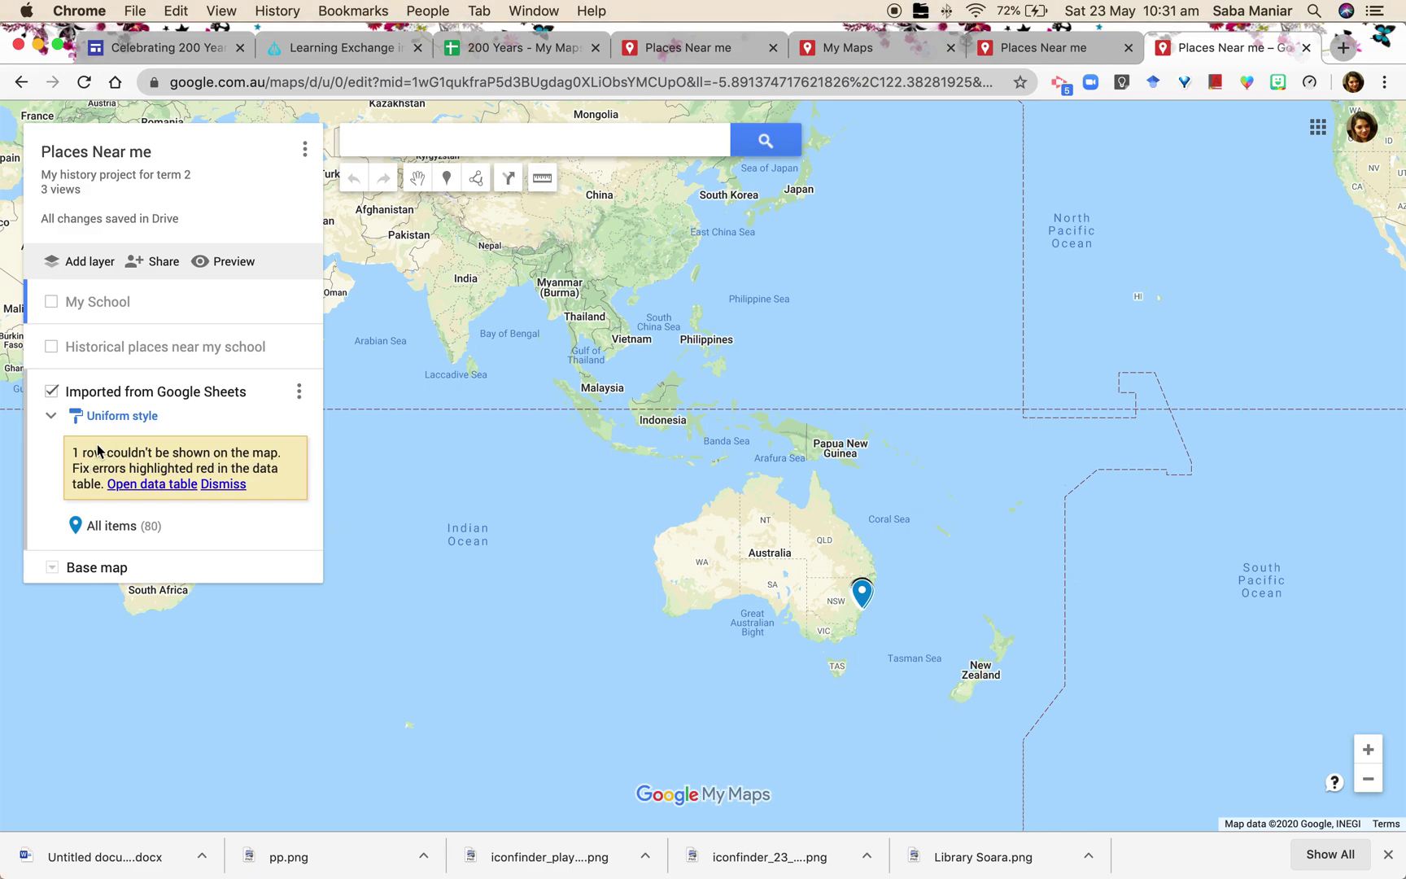
{"action": "left_click", "coordinate": [223, 485]}
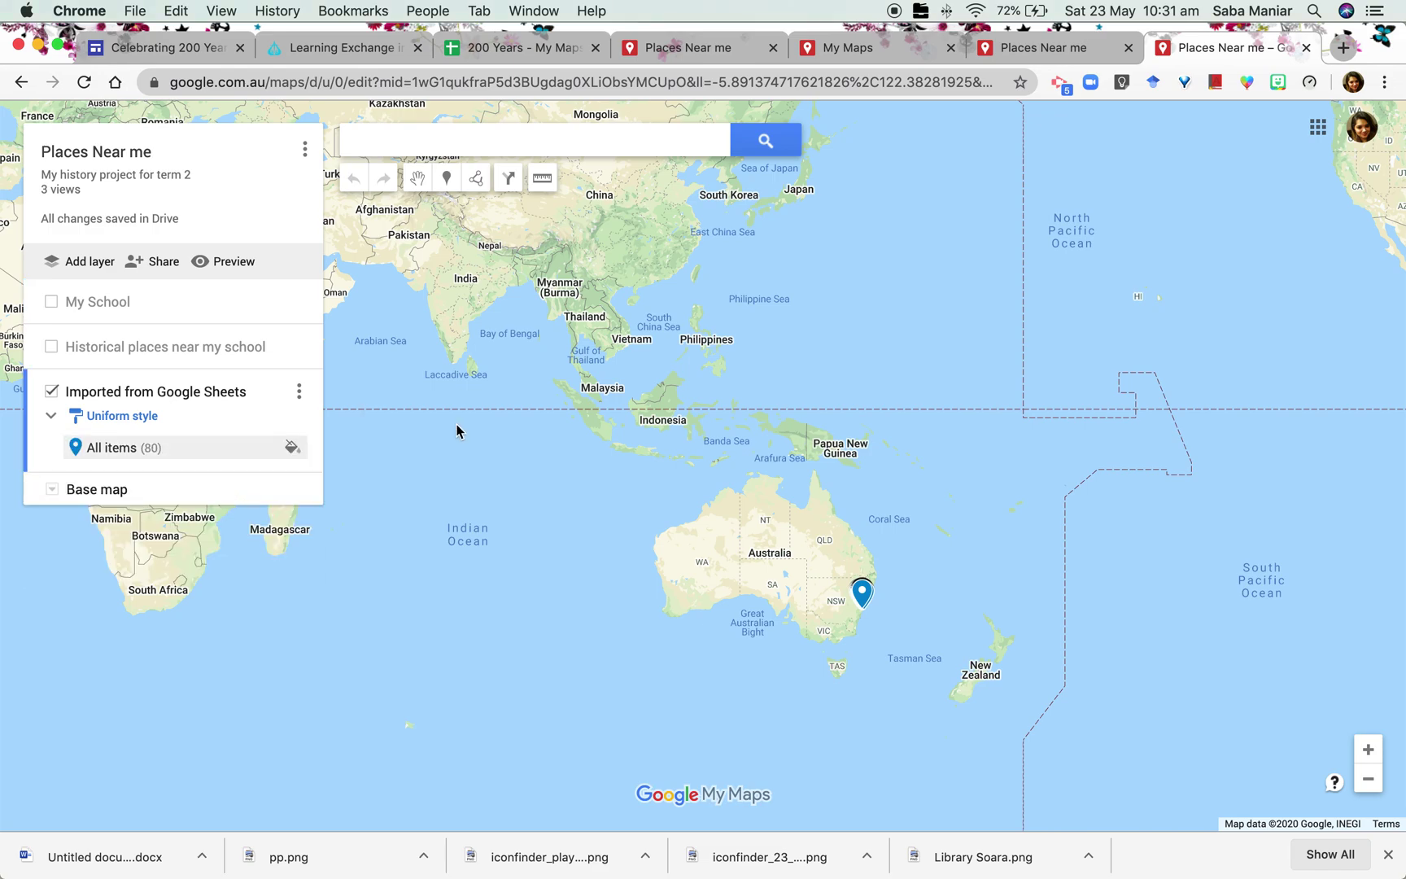
Examine the imported school markers around Sydney on the map, including the details of the Xavier College marker
{"action": "left_click", "coordinate": [876, 594]}
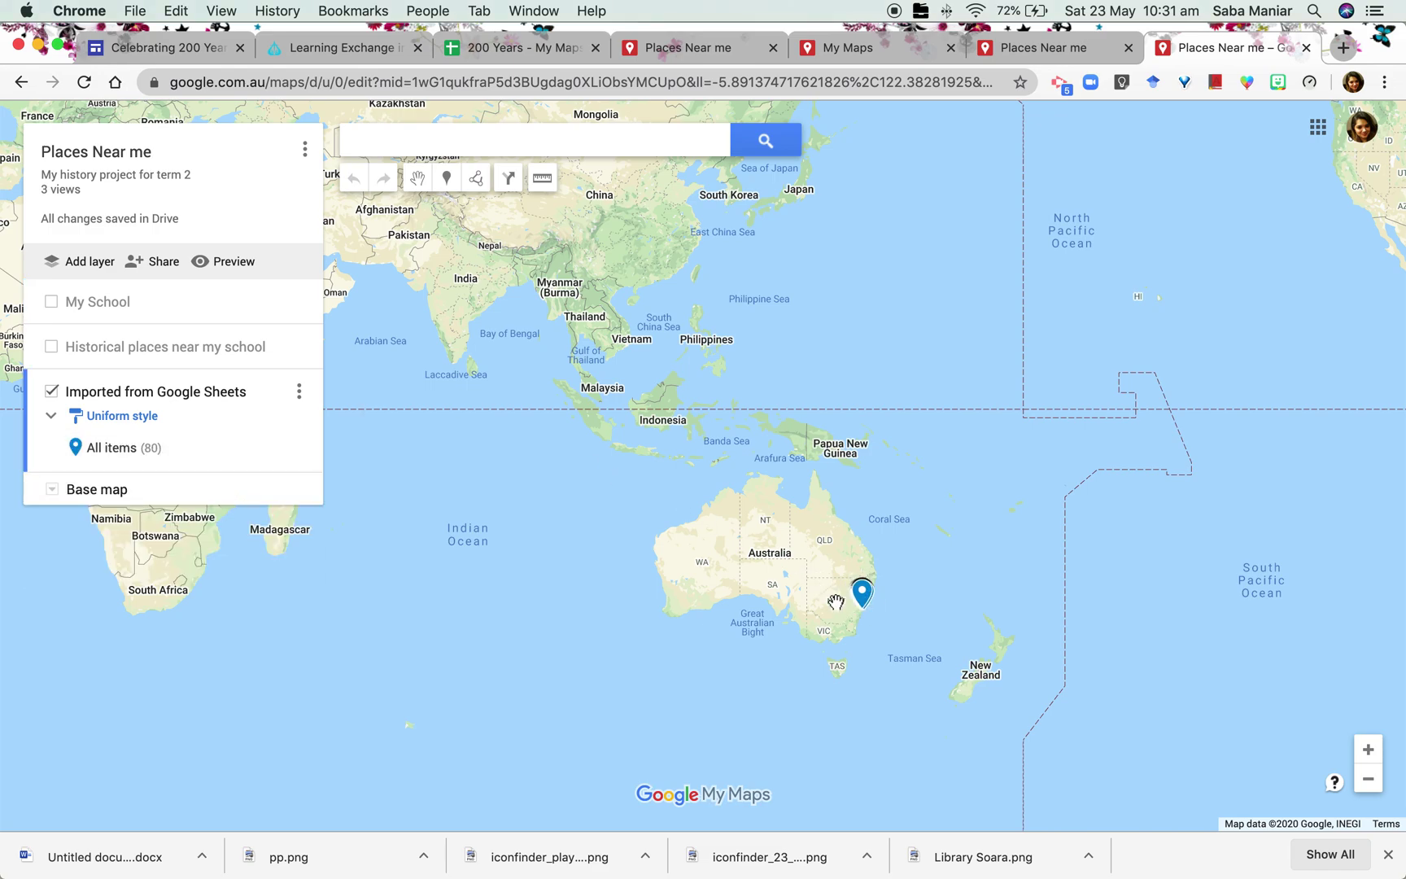
{"action": "scroll", "coordinate": [844, 600], "scroll_direction": "up", "scroll_amount": 2}
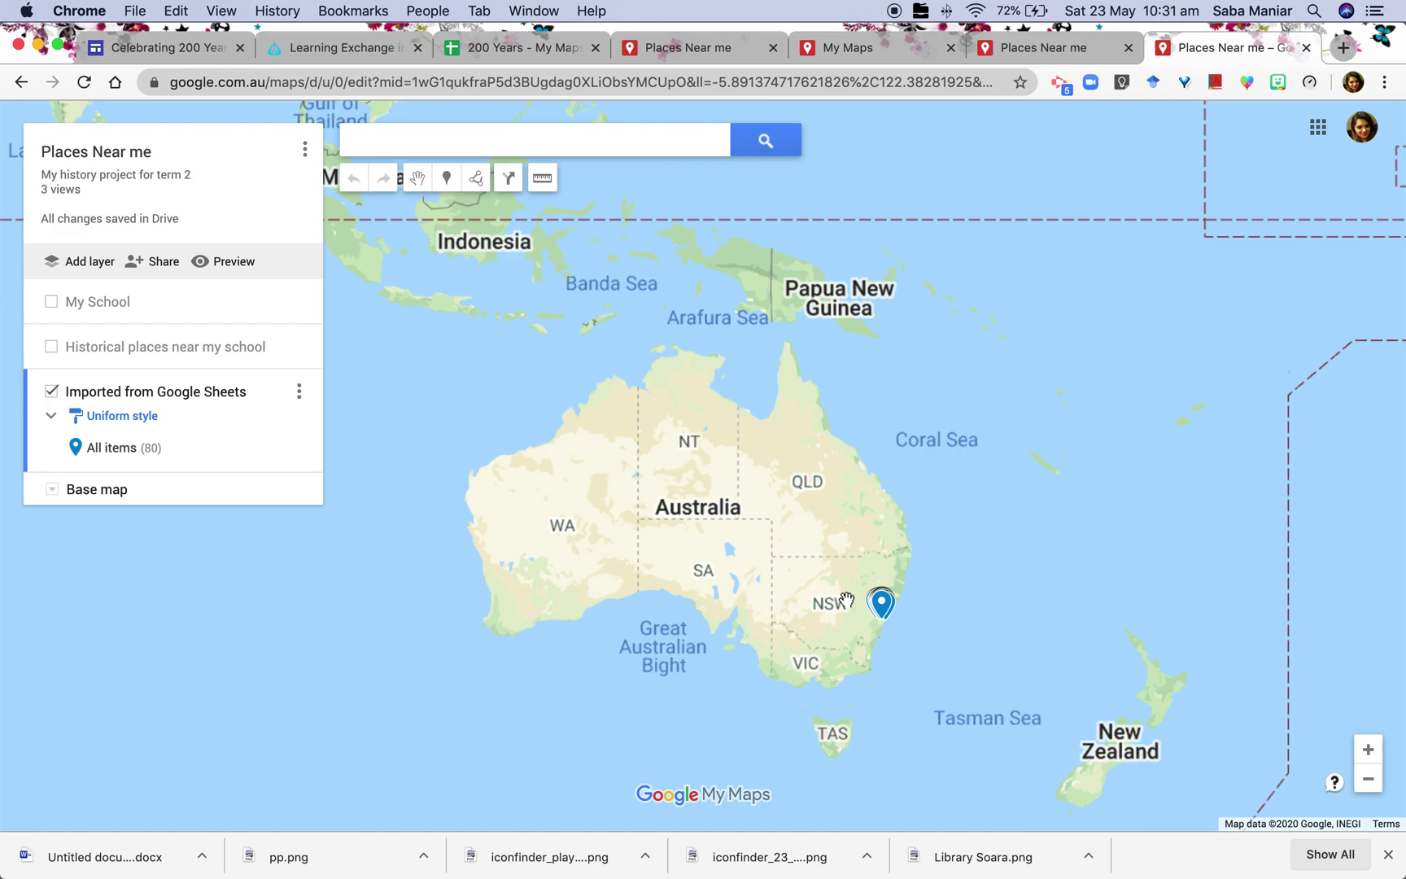
{"action": "left_click", "coordinate": [868, 611]}
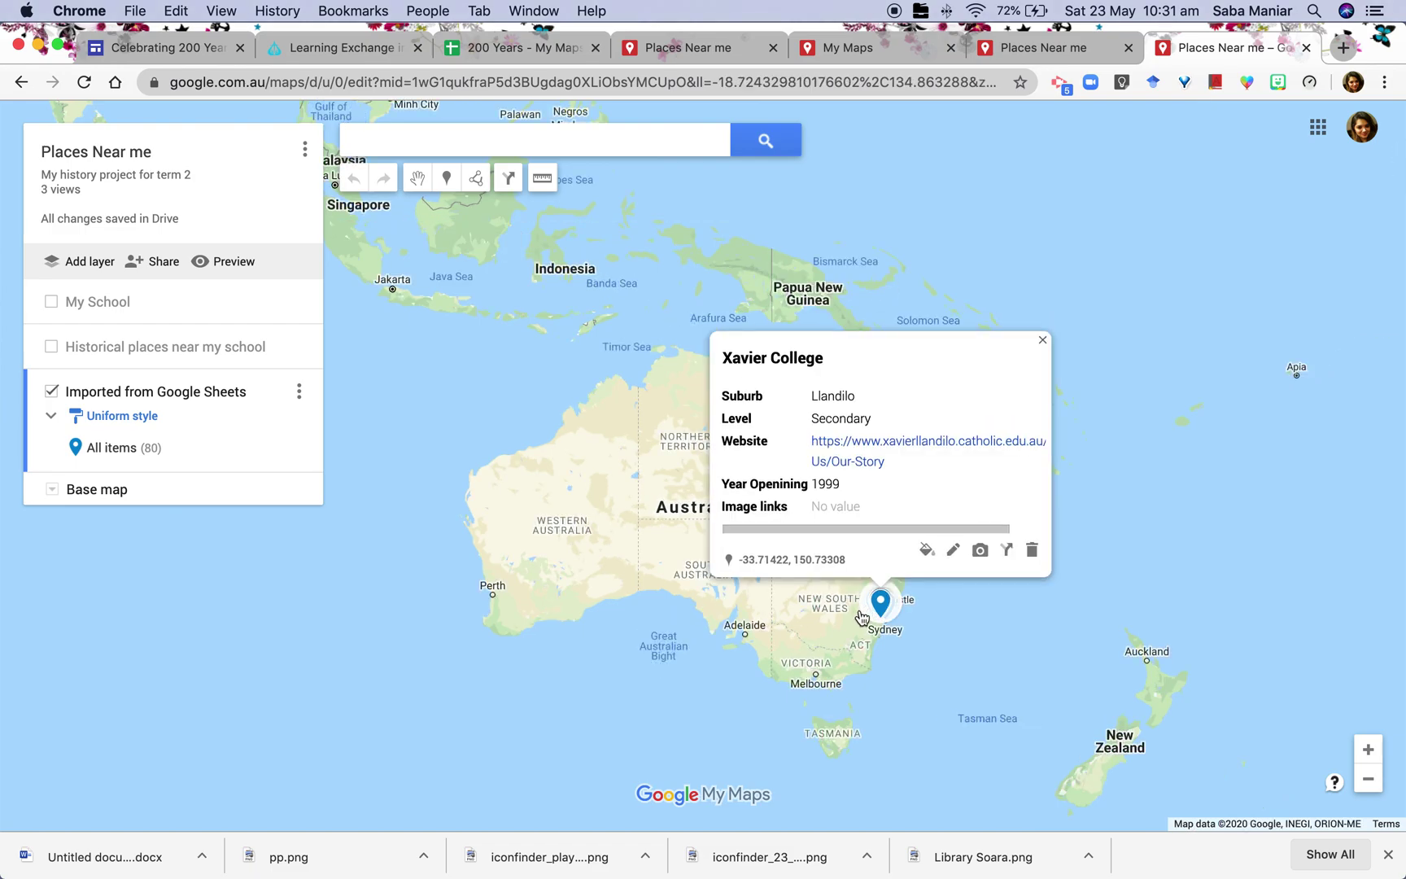
{"action": "left_click_drag", "start_coordinate": [845, 616], "coordinate": [801, 619]}
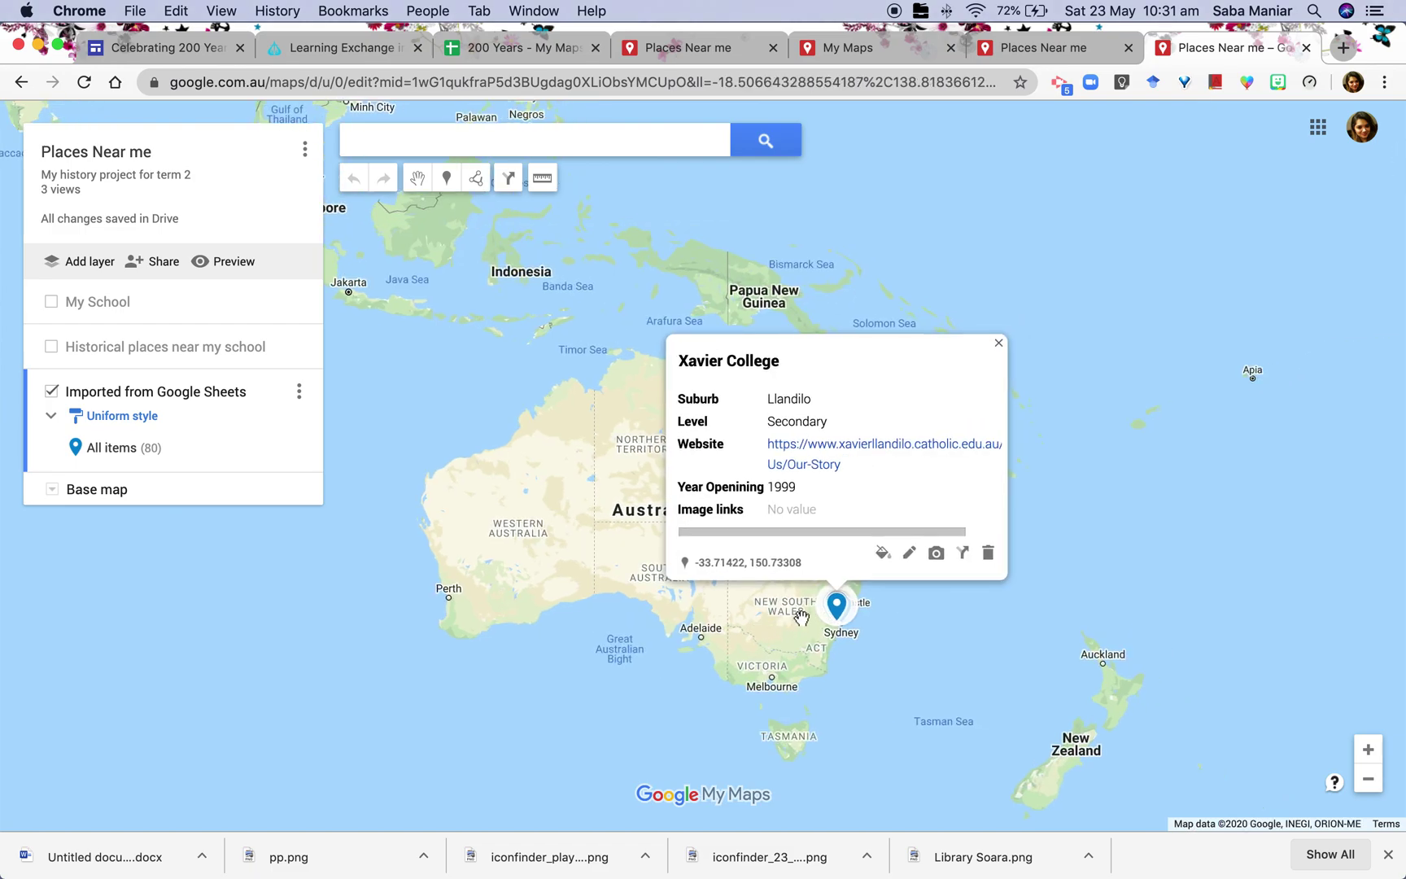
{"action": "double_click", "coordinate": [801, 618]}
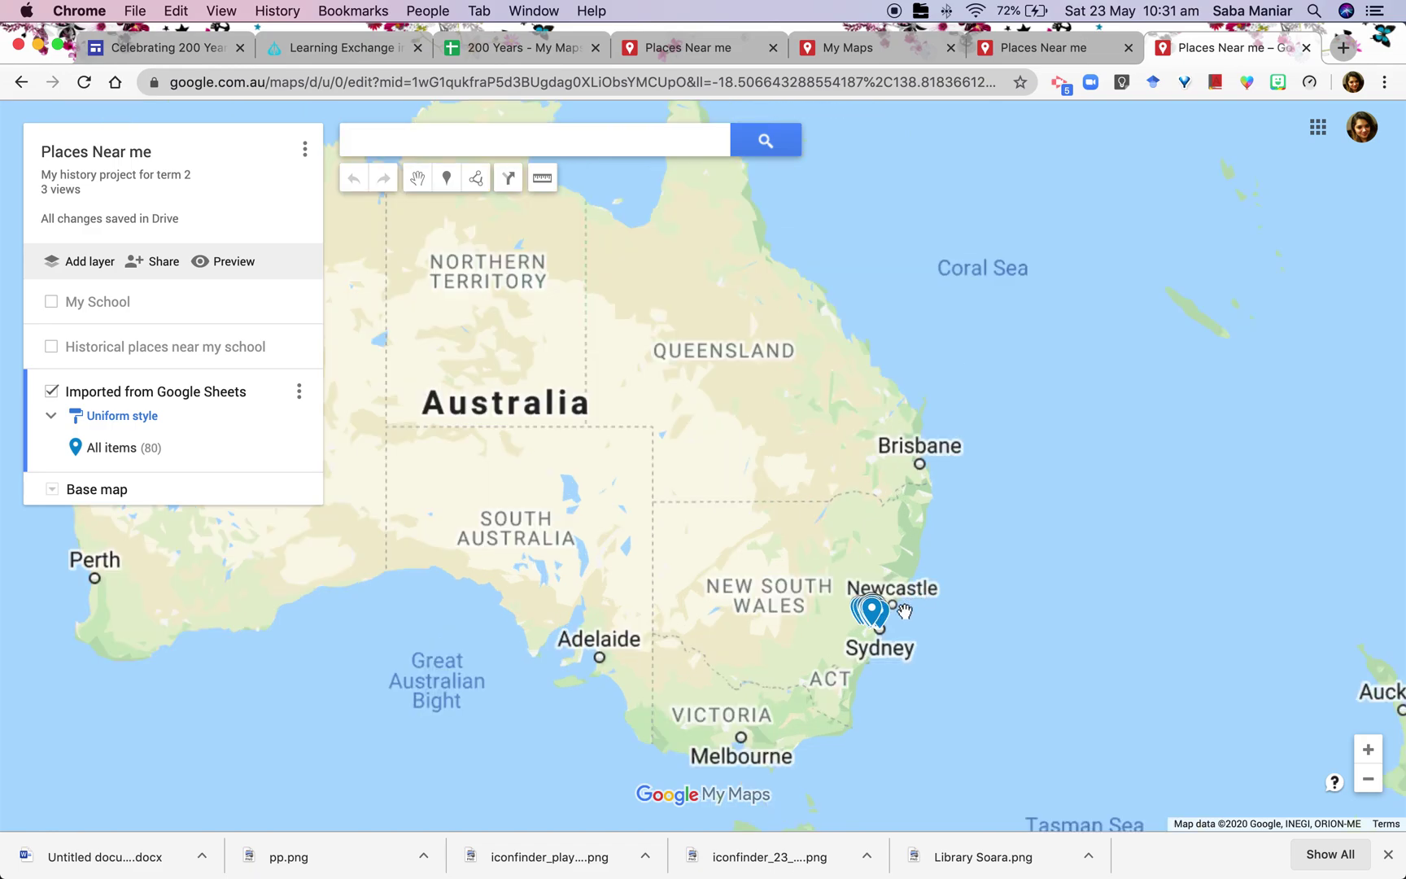
{"action": "double_click", "coordinate": [903, 610]}
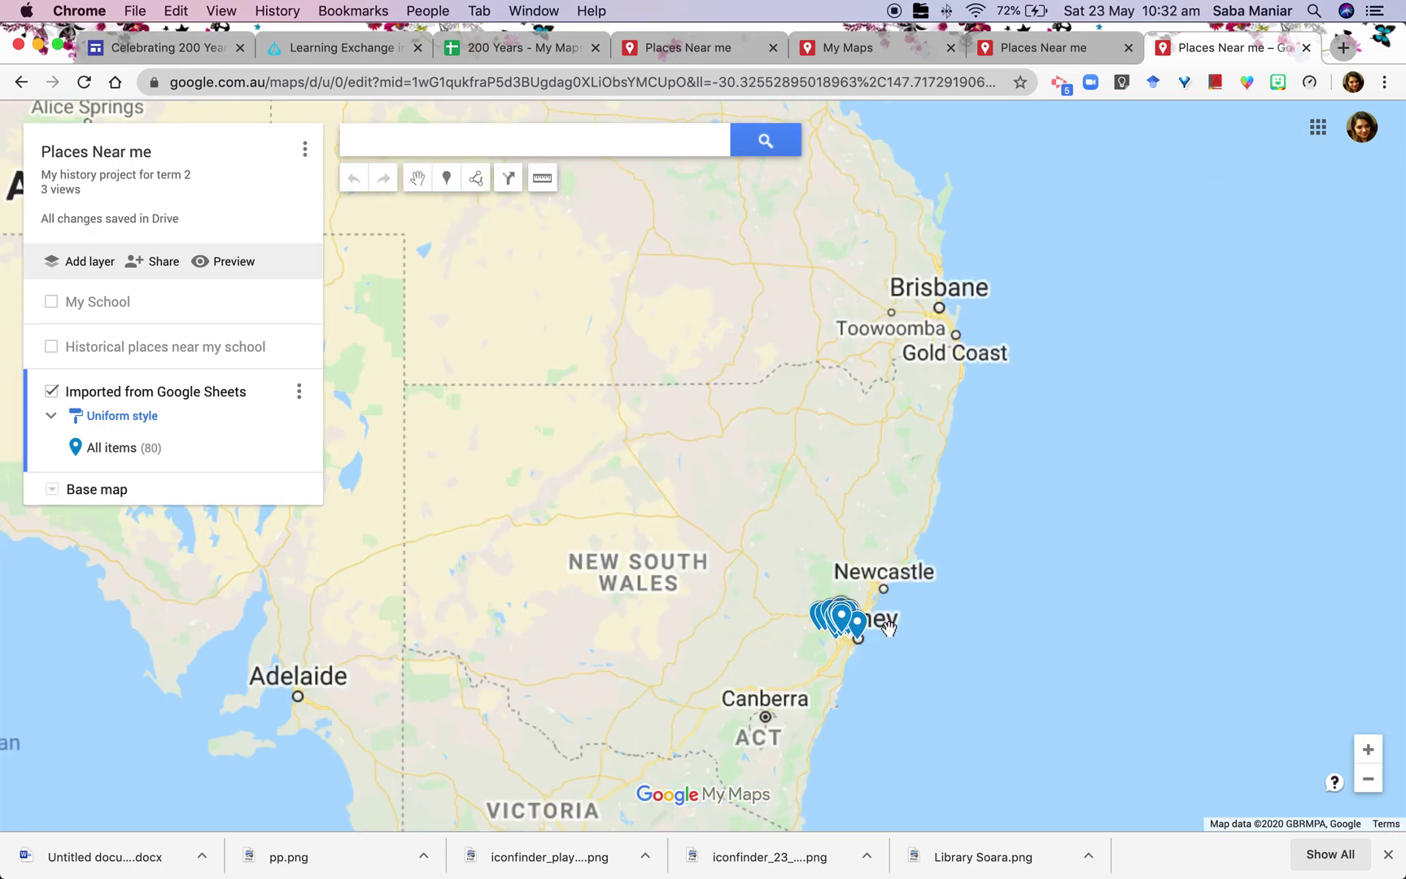
{"action": "scroll", "coordinate": [883, 628], "scroll_direction": "up", "scroll_amount": 2}
{"action": "scroll", "coordinate": [869, 634], "scroll_direction": "up", "scroll_amount": 3}
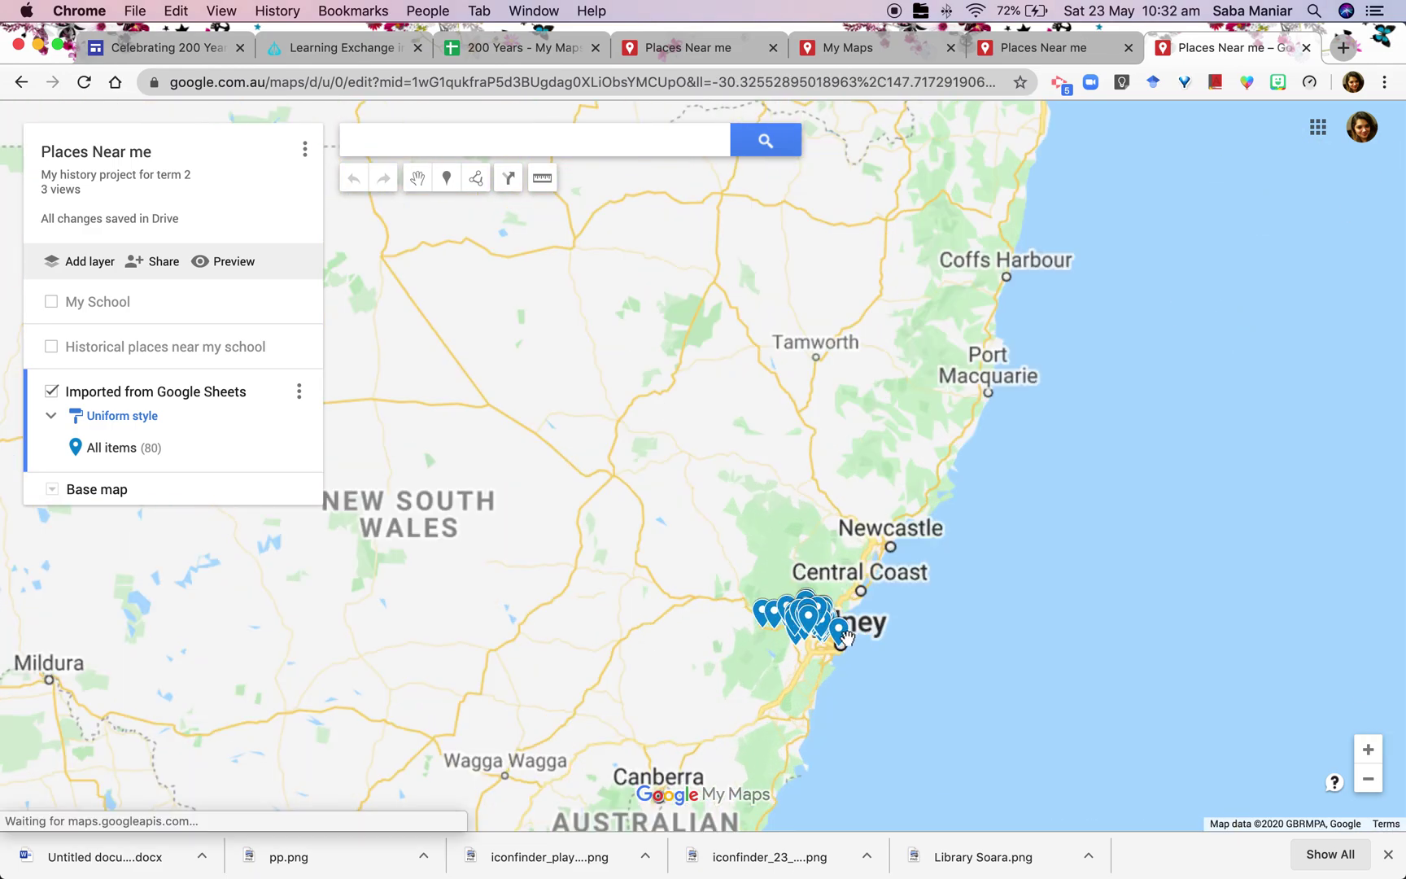
{"action": "scroll", "coordinate": [848, 626], "scroll_direction": "up", "scroll_amount": 3}
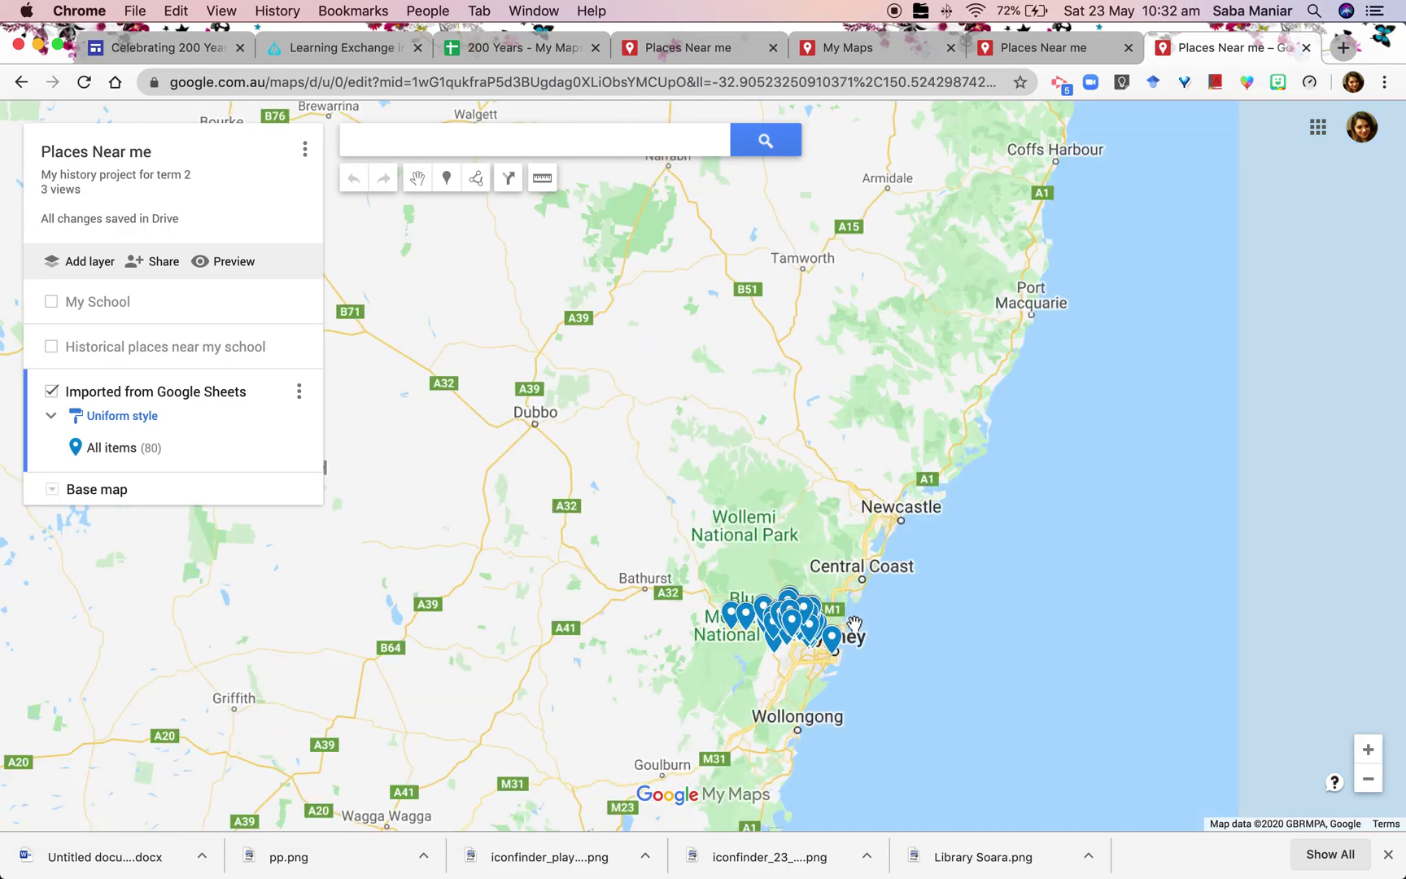
{"action": "scroll", "coordinate": [843, 635], "scroll_direction": "up", "scroll_amount": 3}
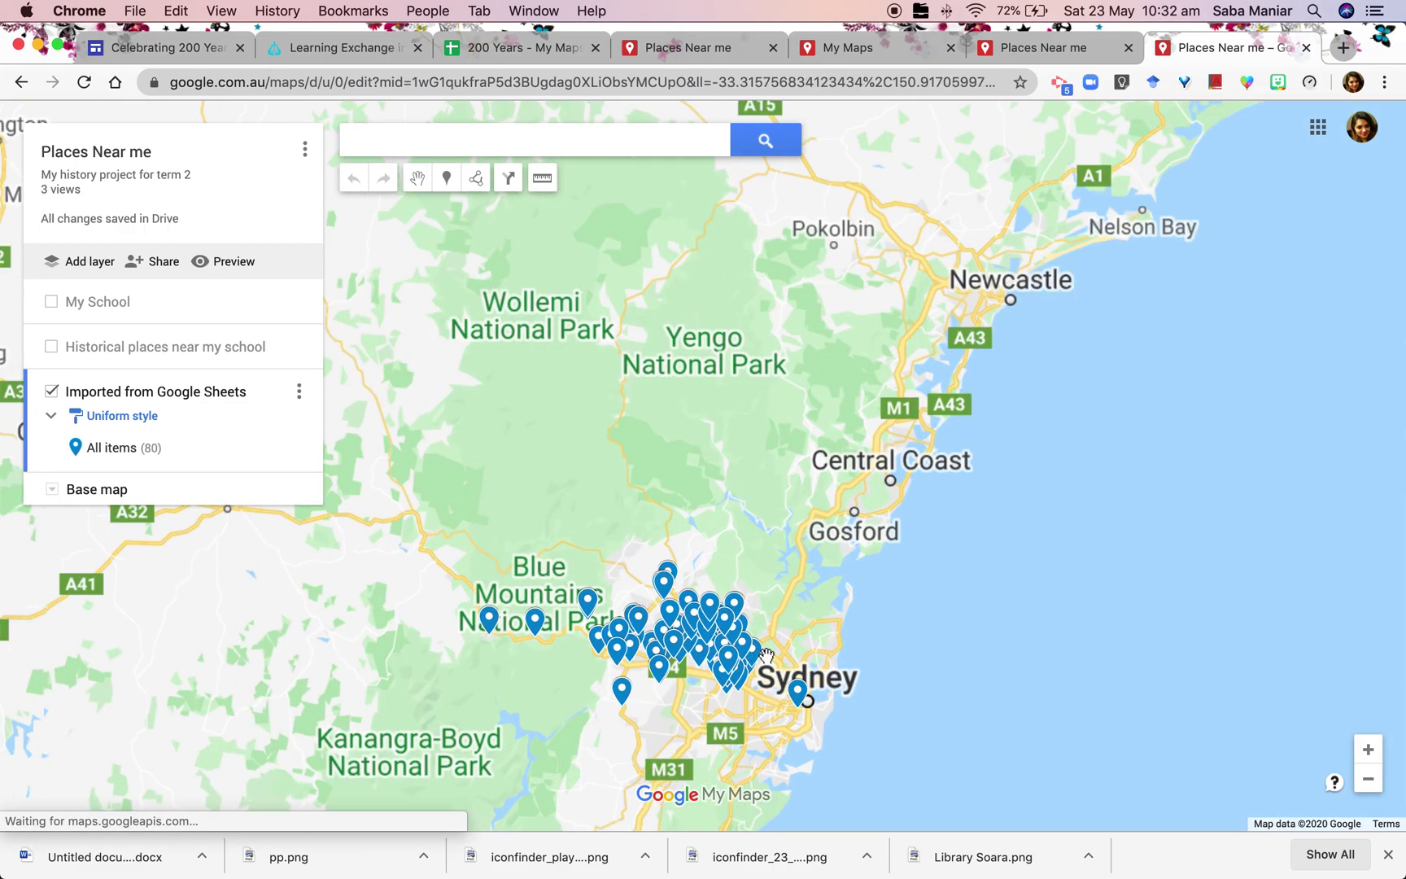
{"action": "scroll", "coordinate": [775, 653], "scroll_direction": "up", "scroll_amount": 3}
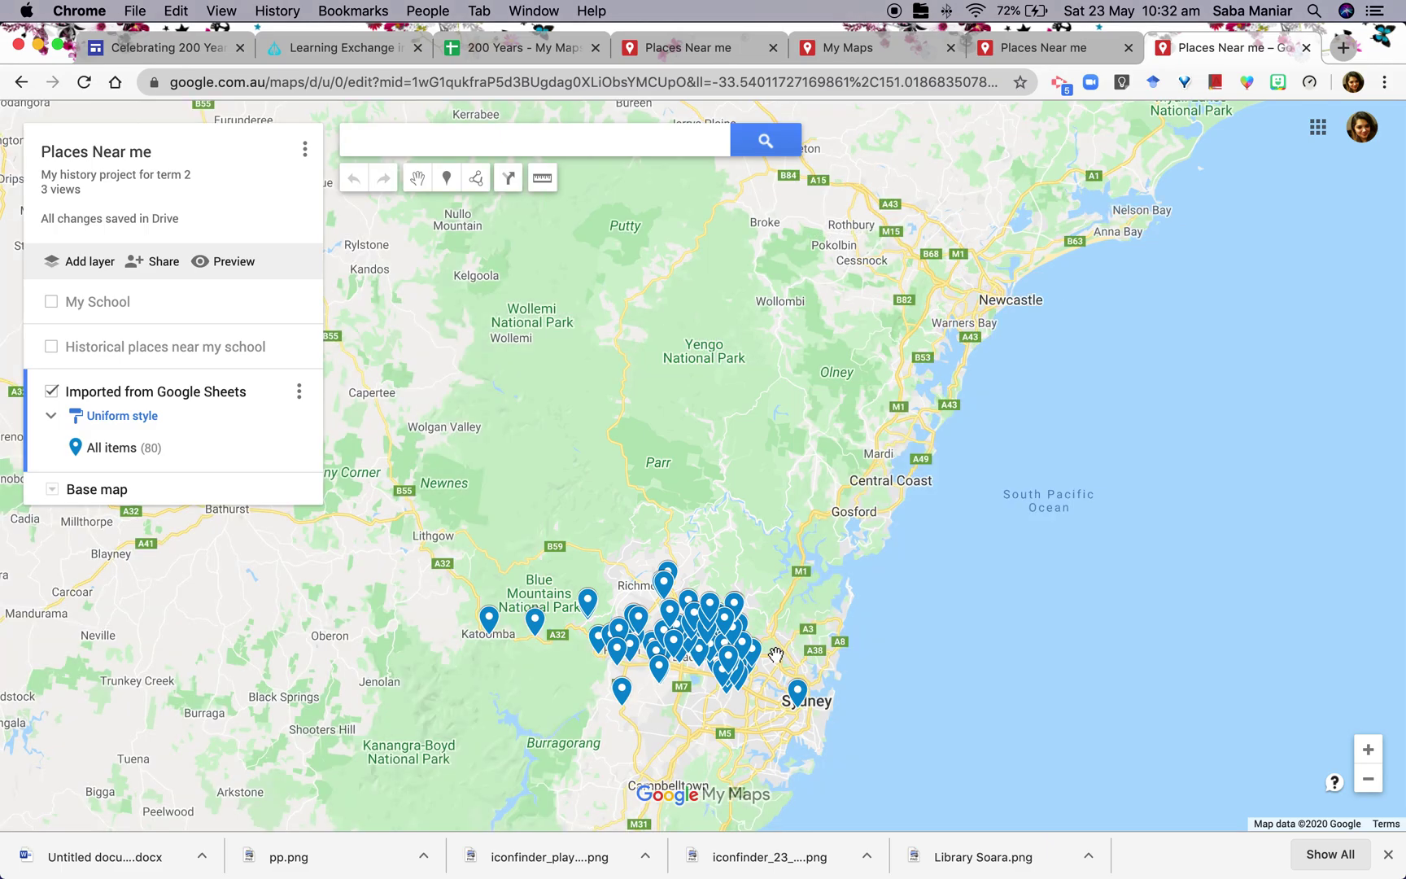
{"action": "left_click_drag", "start_coordinate": [761, 650], "coordinate": [804, 584]}
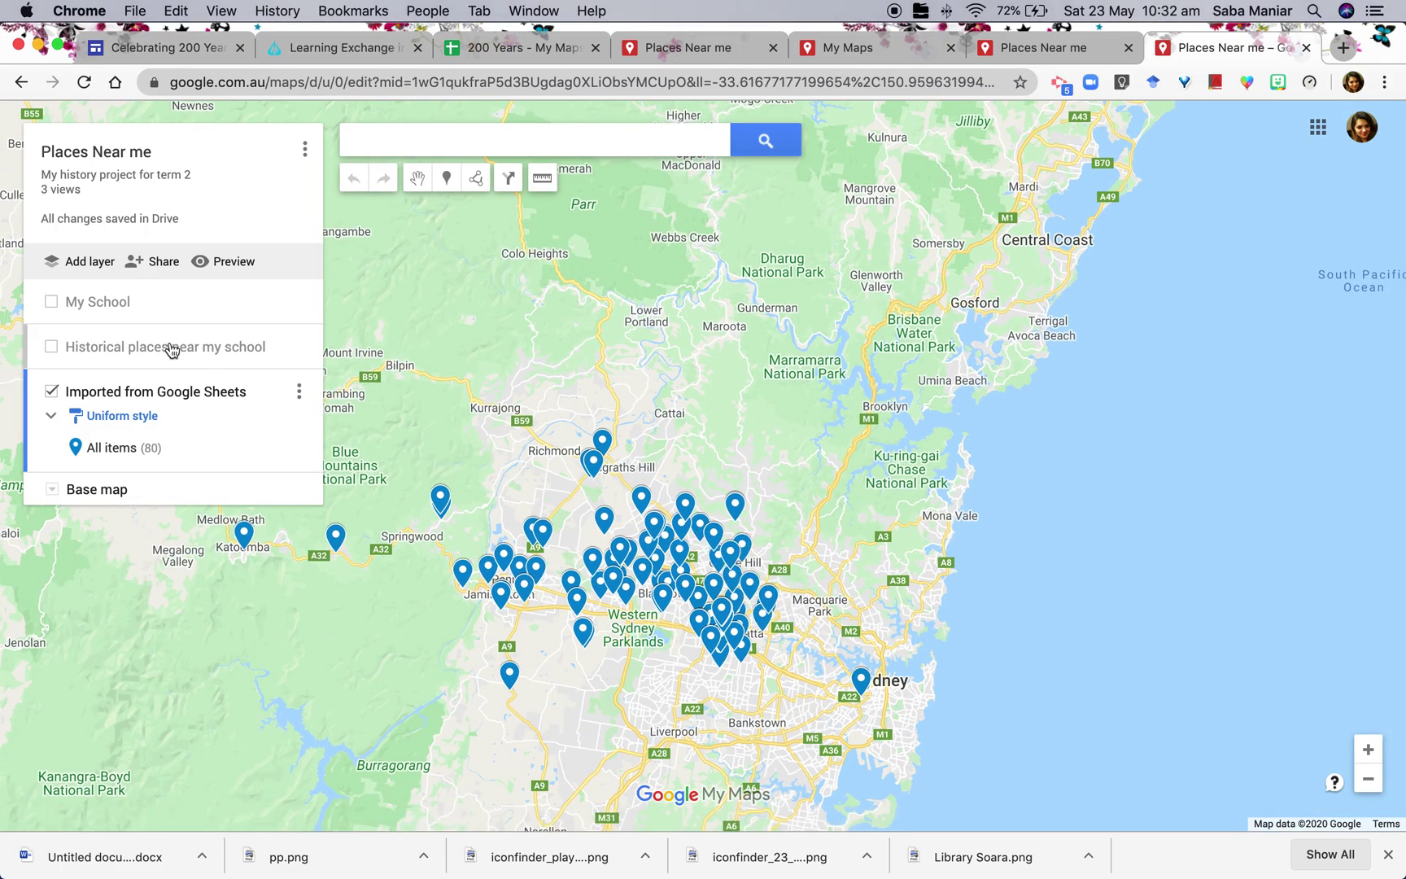
Hide and reshow the Imported from Google Sheets layer, and show the Historical places near my school and My School layers
{"action": "left_click", "coordinate": [52, 393]}
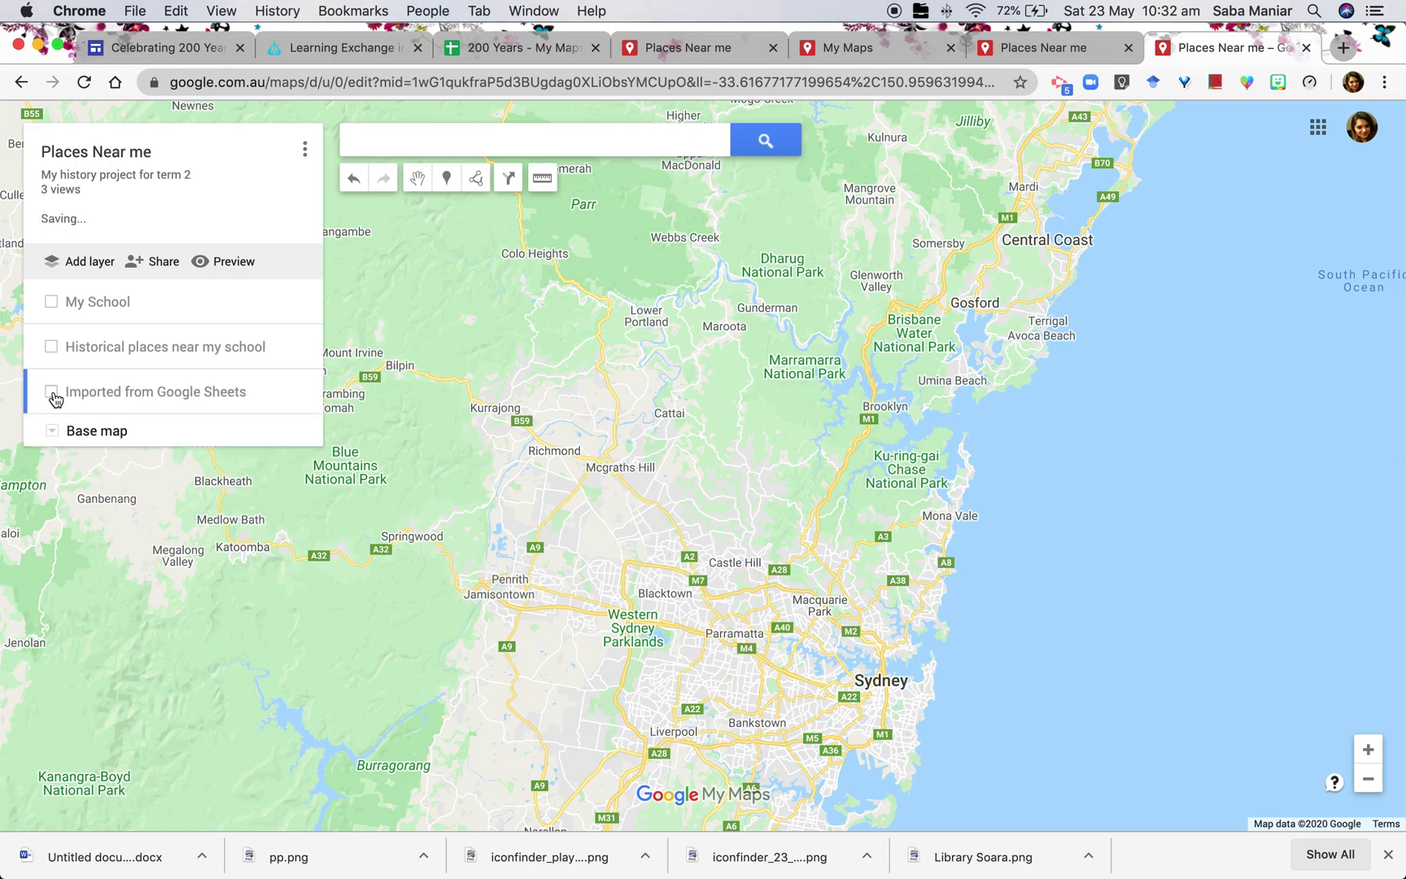
{"action": "left_click", "coordinate": [51, 392]}
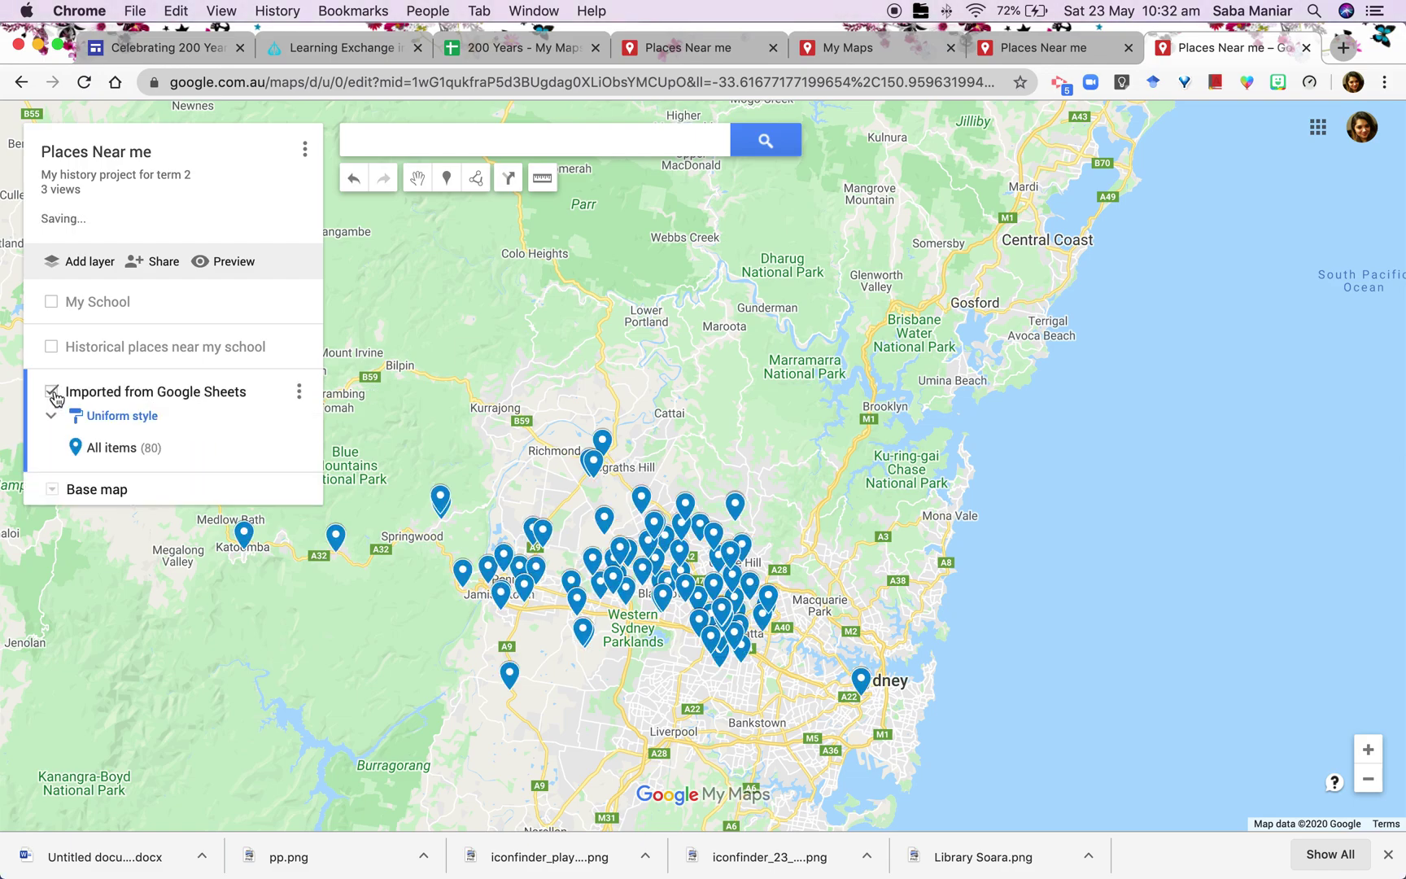
{"action": "left_click", "coordinate": [51, 348]}
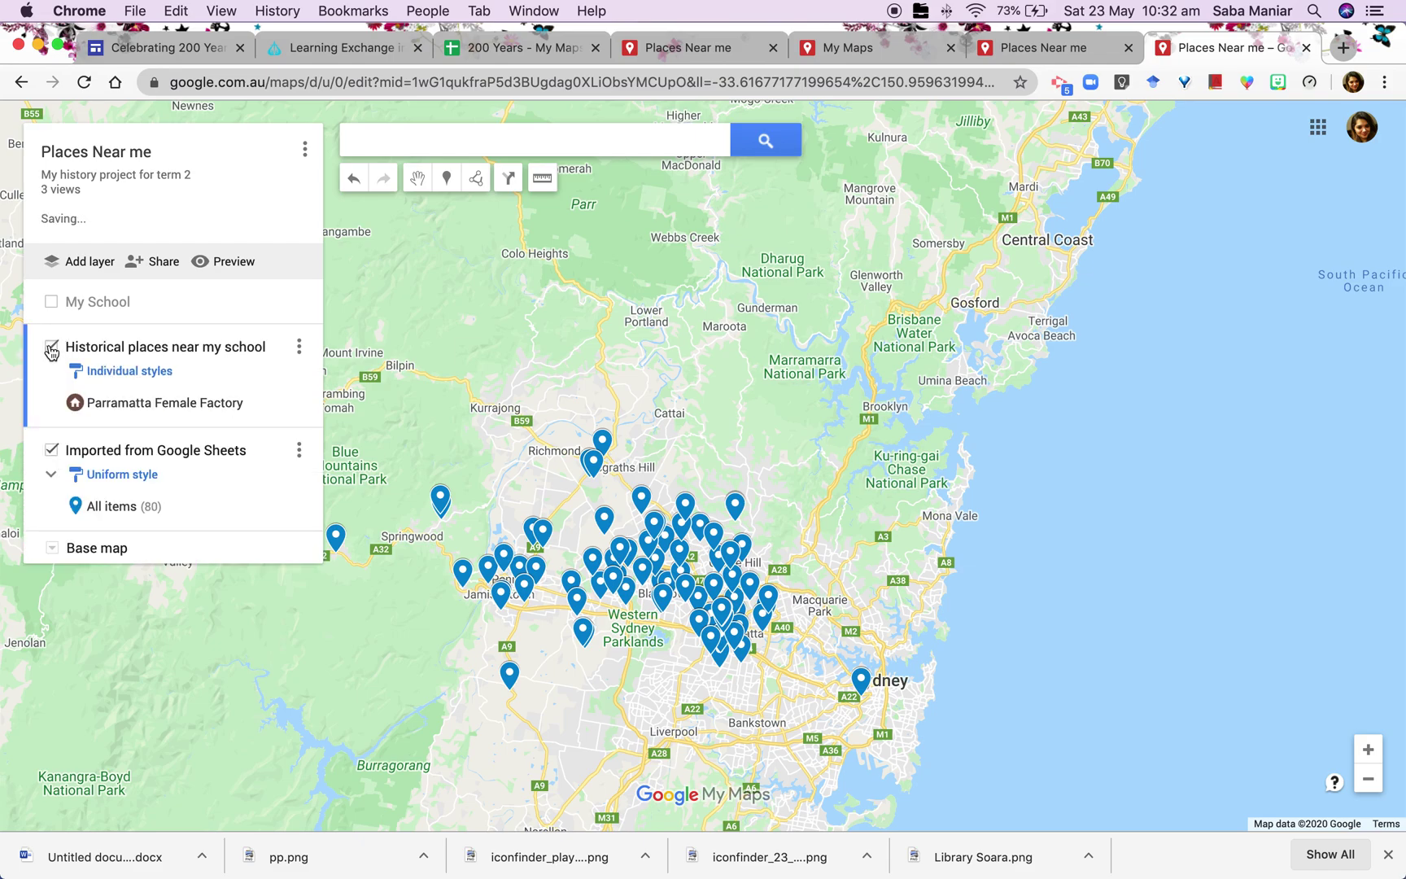
{"action": "left_click", "coordinate": [50, 302]}
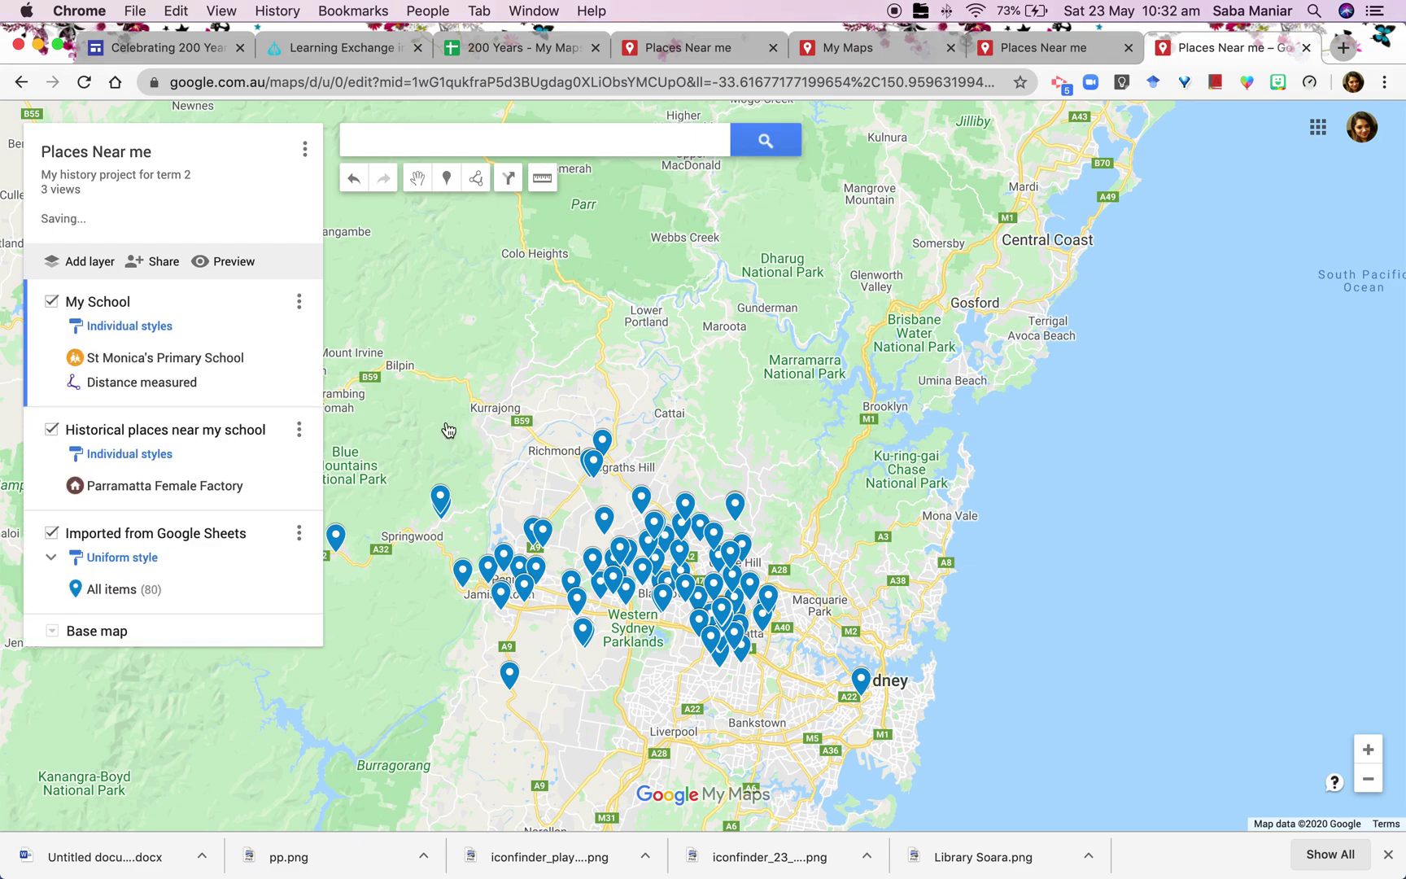
Examine St Monica's Primary School, the Parramatta Female Factory and the distance line among the imported school markers
{"action": "double_click", "coordinate": [795, 568]}
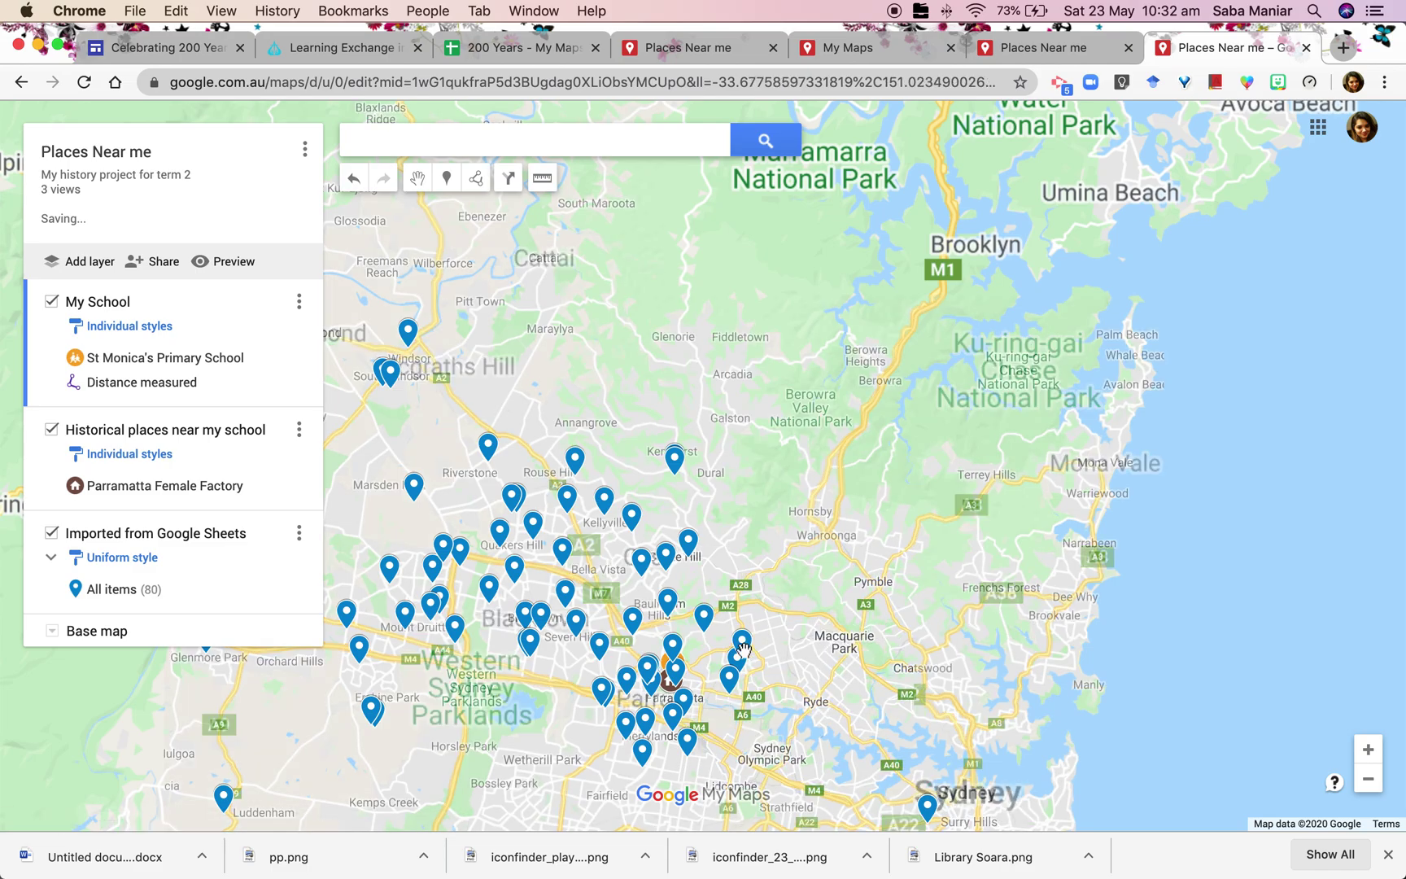
{"action": "double_click", "coordinate": [702, 653]}
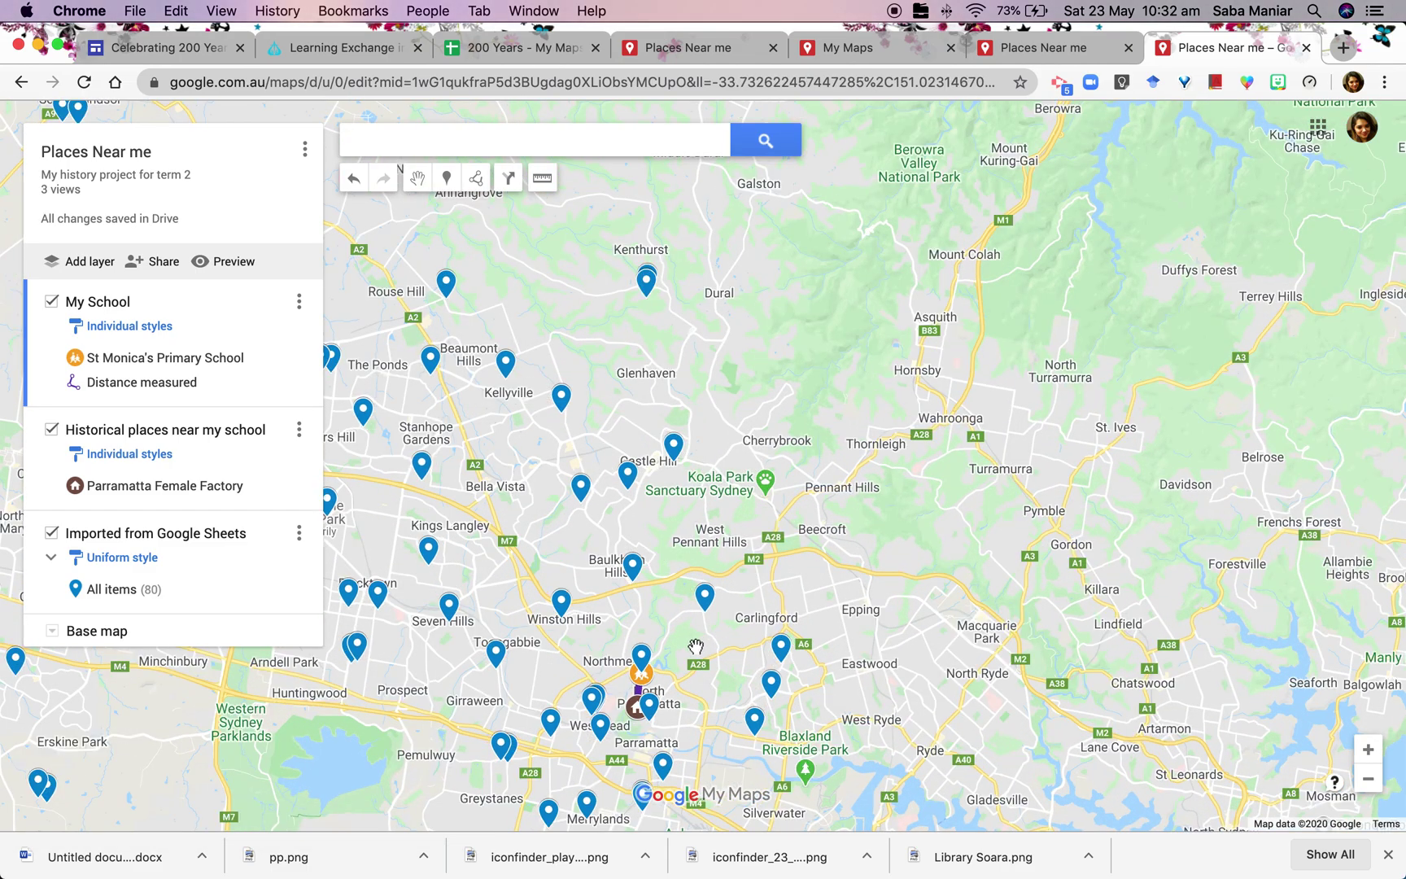
{"action": "double_click", "coordinate": [696, 646]}
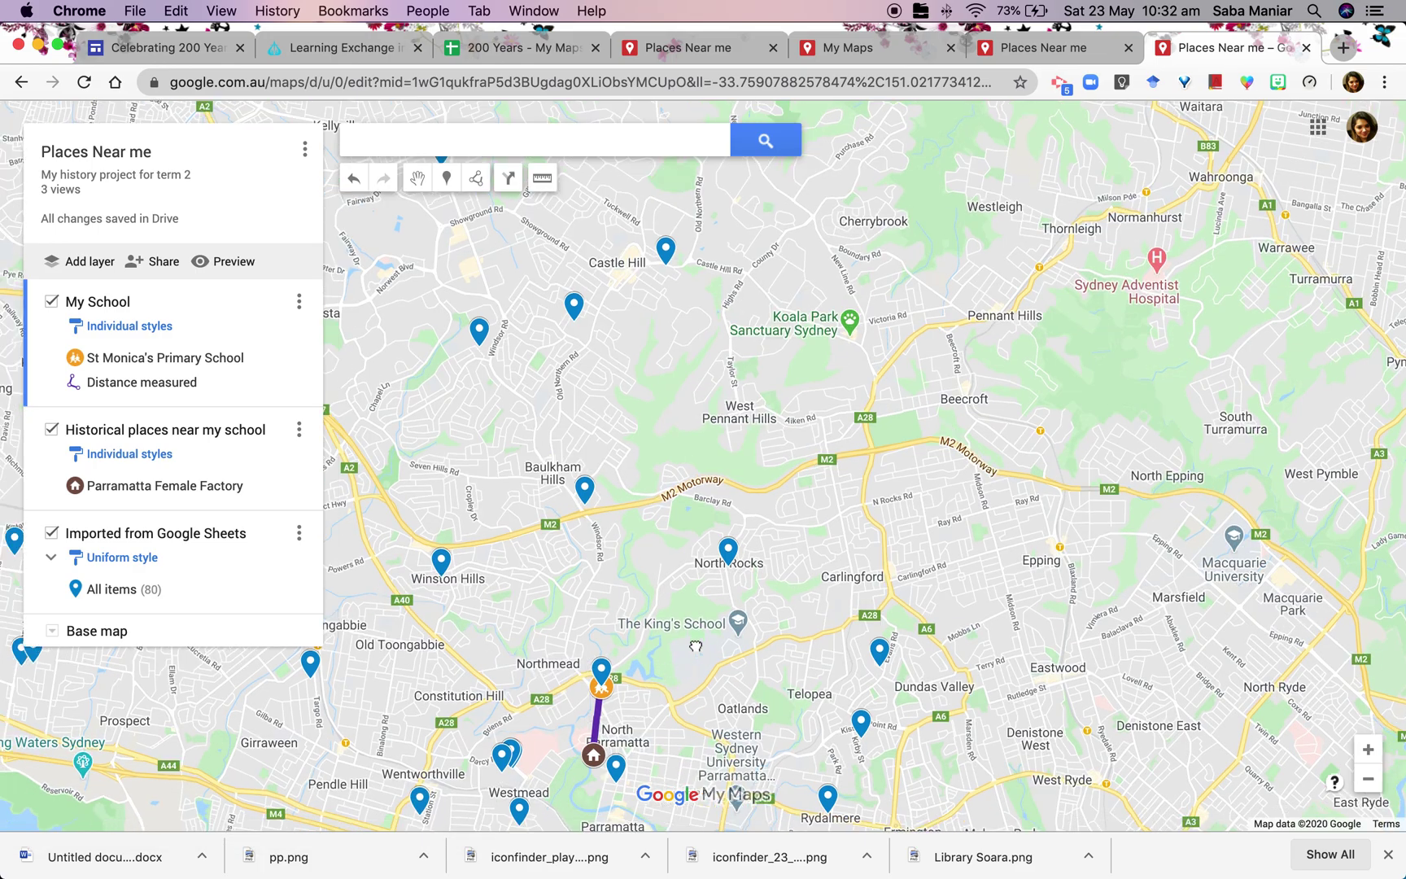
{"action": "left_click_drag", "start_coordinate": [600, 698], "coordinate": [702, 570]}
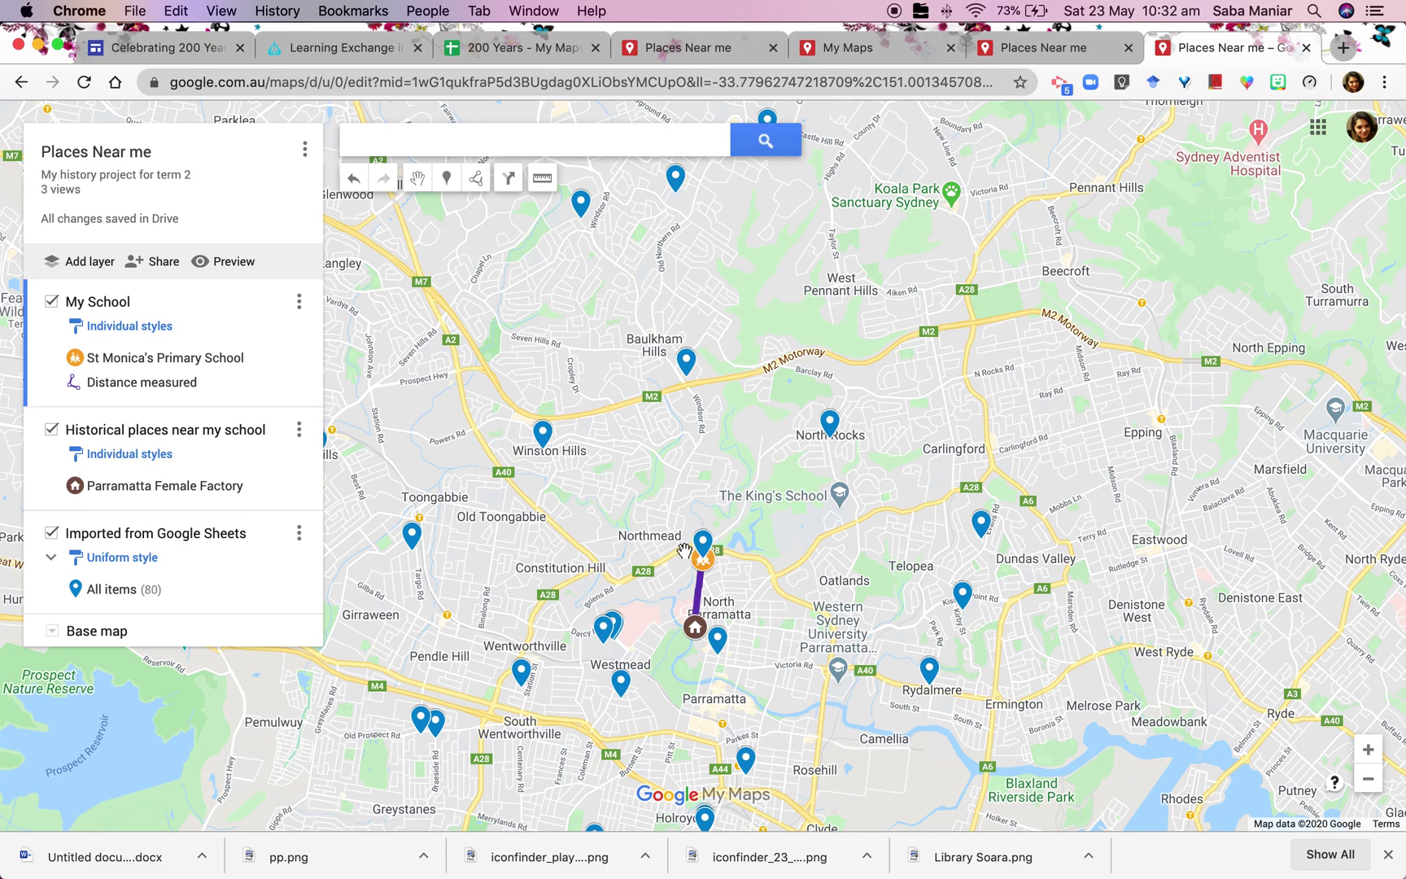
View the details of Sacred Heart Primary in Westmead and of the school marker near Guildford, and close them
{"action": "left_click", "coordinate": [622, 684]}
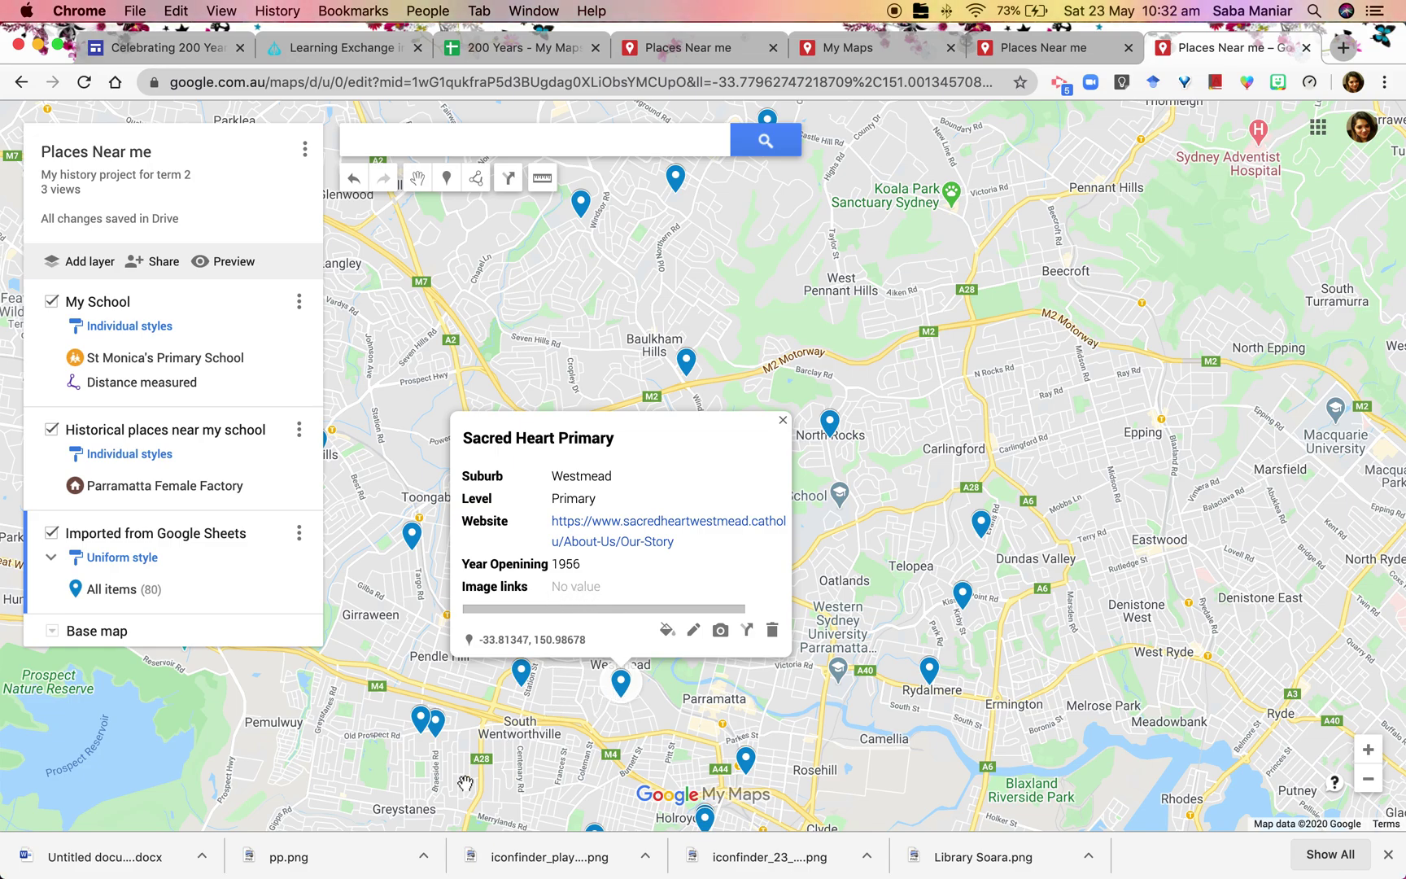
{"action": "left_click_drag", "start_coordinate": [469, 763], "coordinate": [504, 621]}
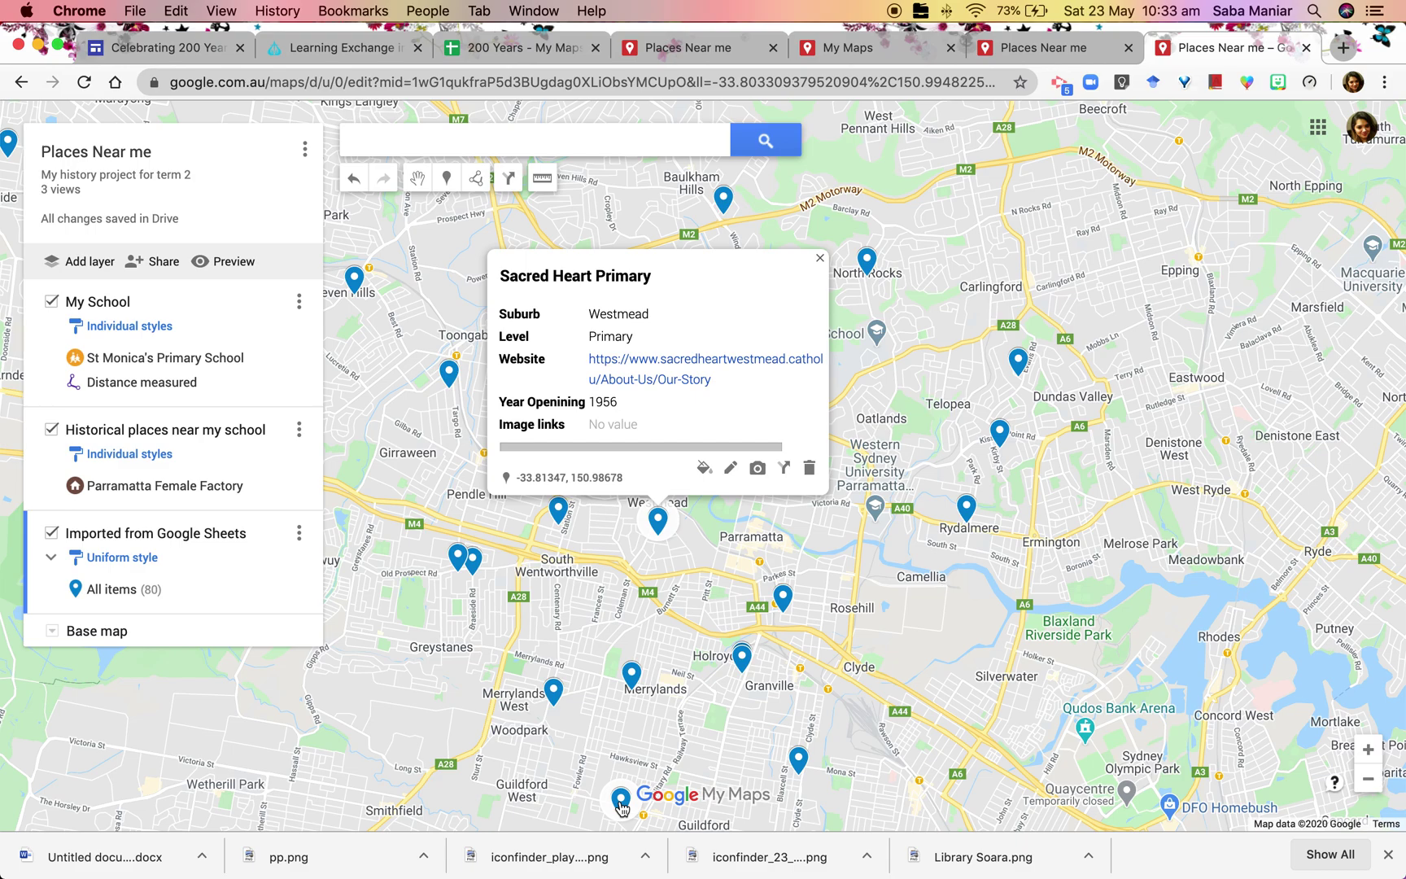
{"action": "left_click", "coordinate": [621, 808]}
{"action": "left_click", "coordinate": [494, 738]}
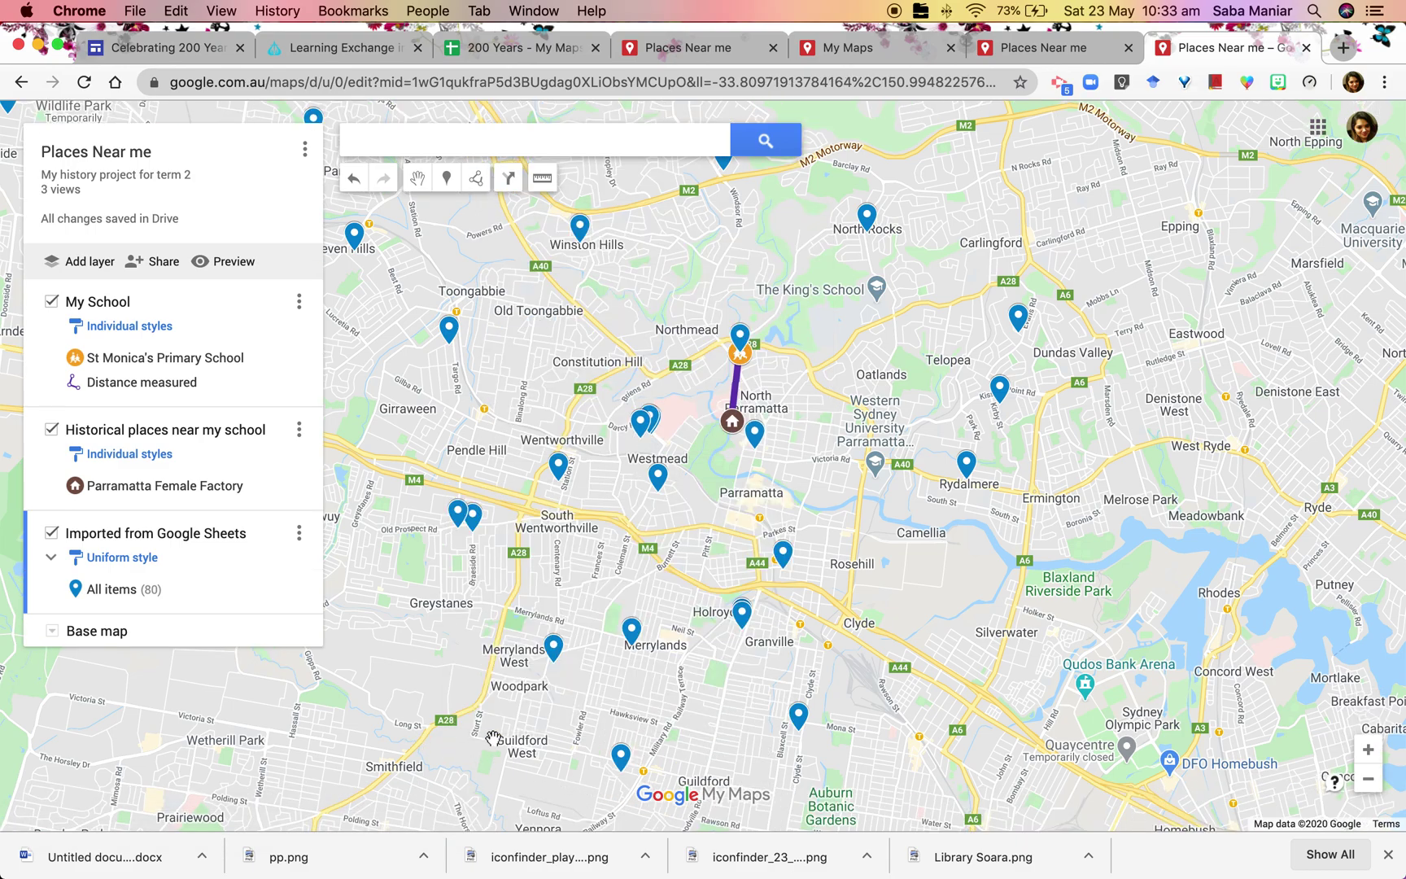
Look through the schools west of Parramatta and view the details of Trinity Primary and its neighbouring marker in Kemps Creek
{"action": "left_click_drag", "start_coordinate": [448, 735], "coordinate": [485, 544]}
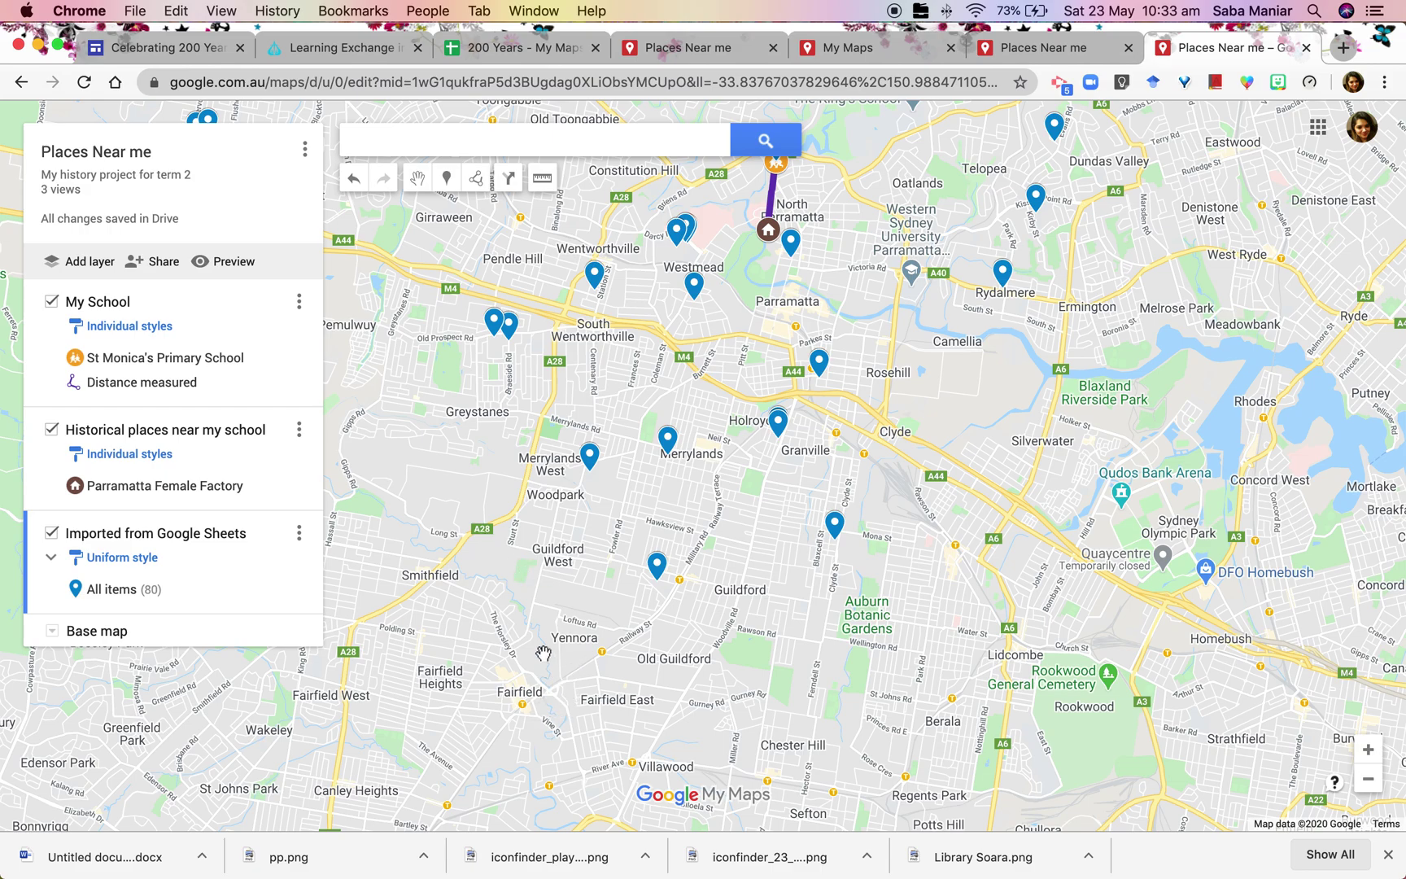
{"action": "left_click_drag", "start_coordinate": [543, 653], "coordinate": [738, 794]}
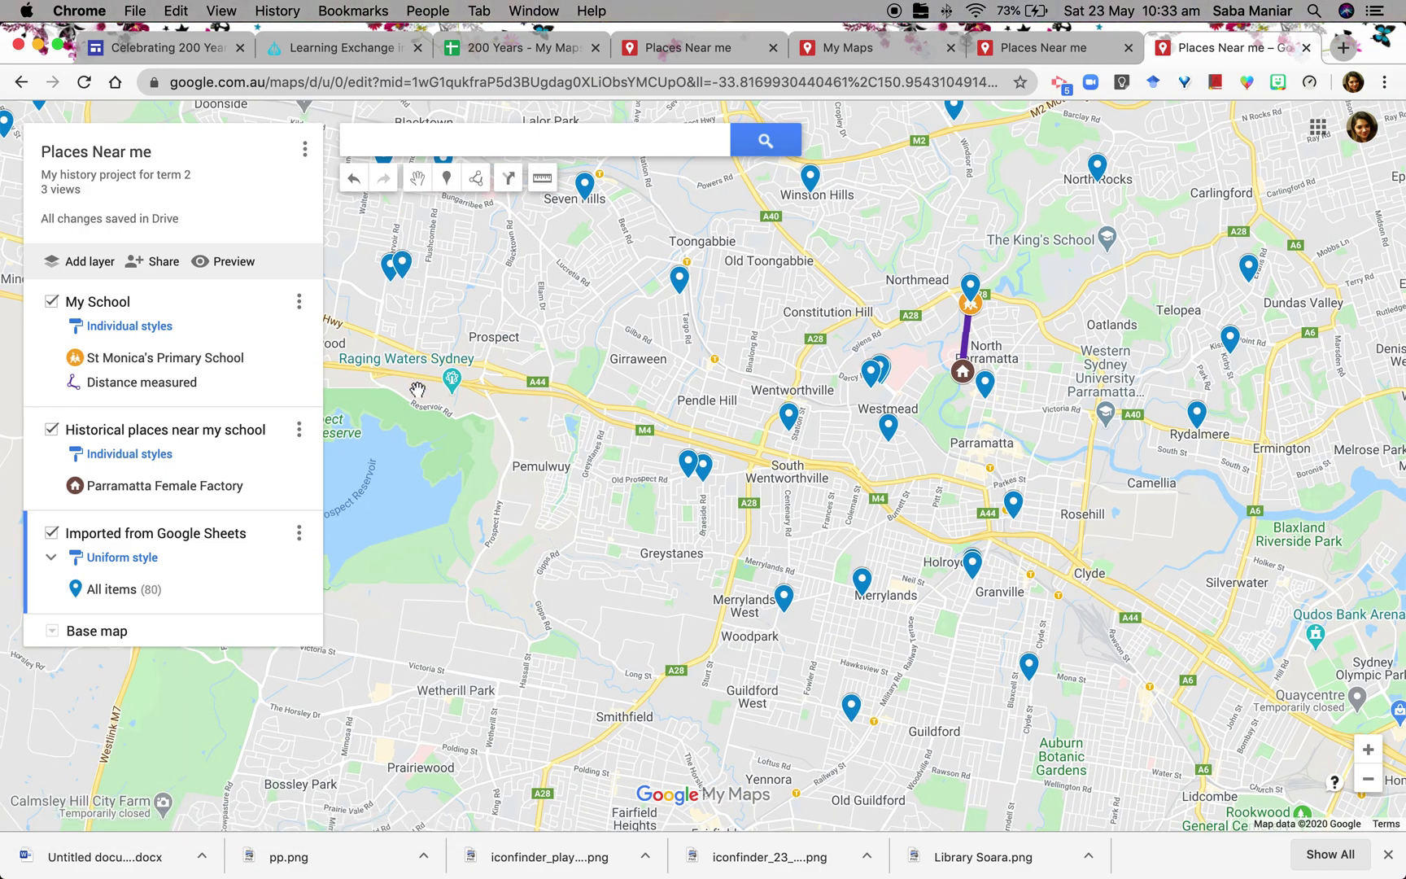
{"action": "left_click_drag", "start_coordinate": [417, 389], "coordinate": [640, 520]}
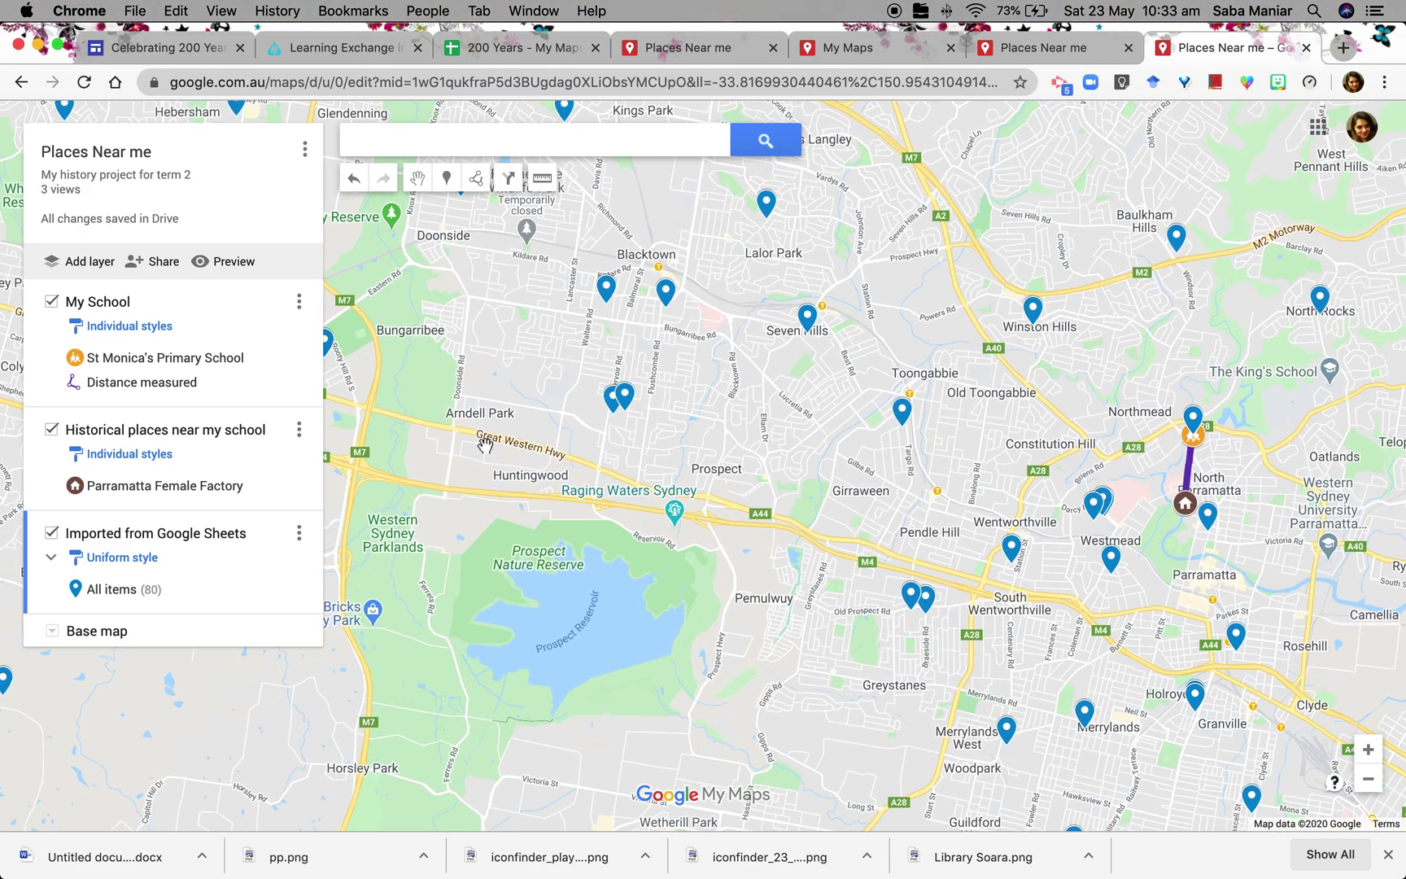
{"action": "left_click_drag", "start_coordinate": [326, 362], "coordinate": [471, 374]}
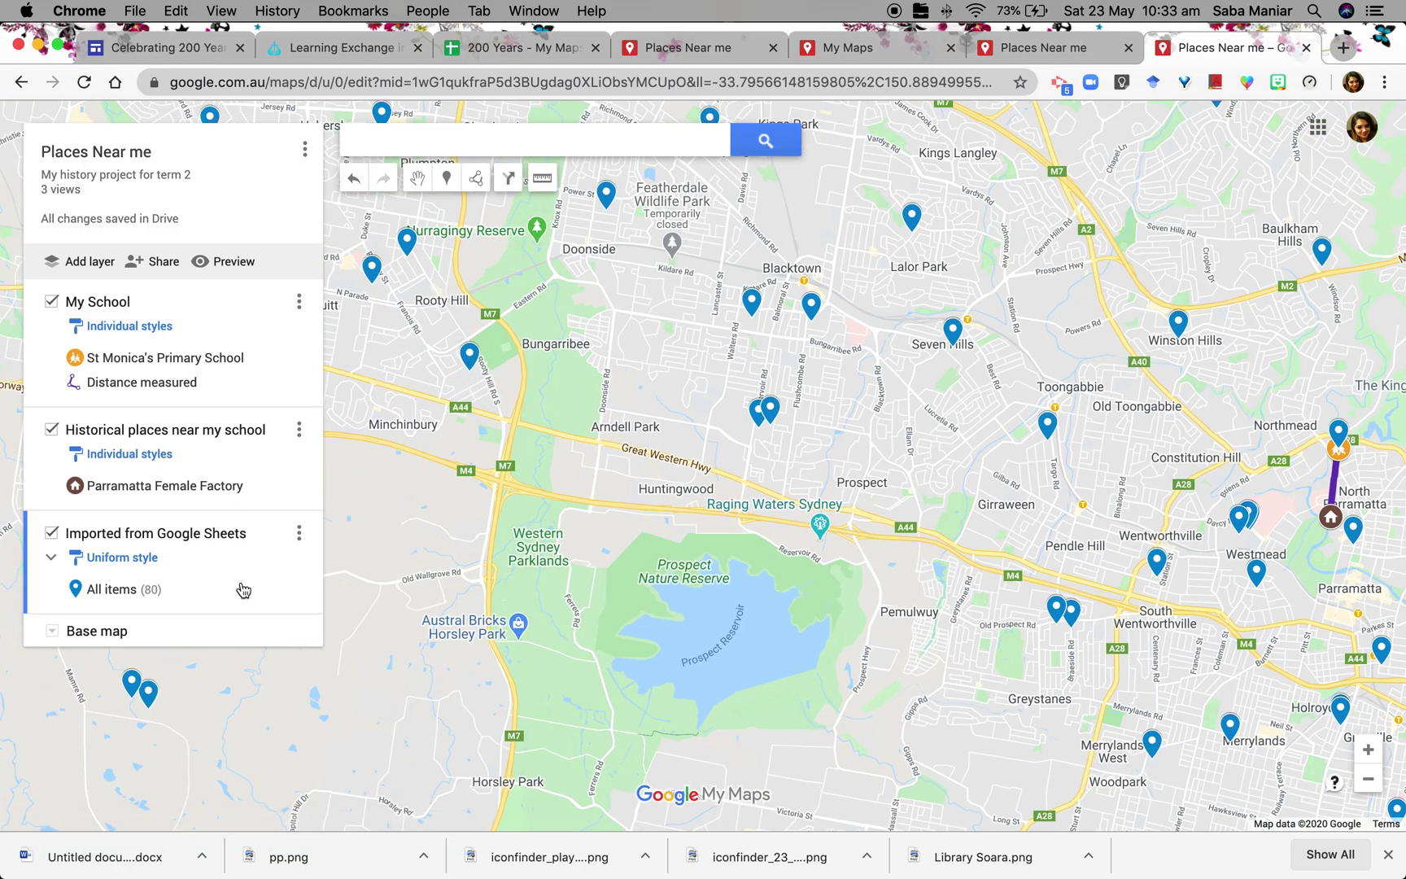
{"action": "left_click", "coordinate": [131, 681]}
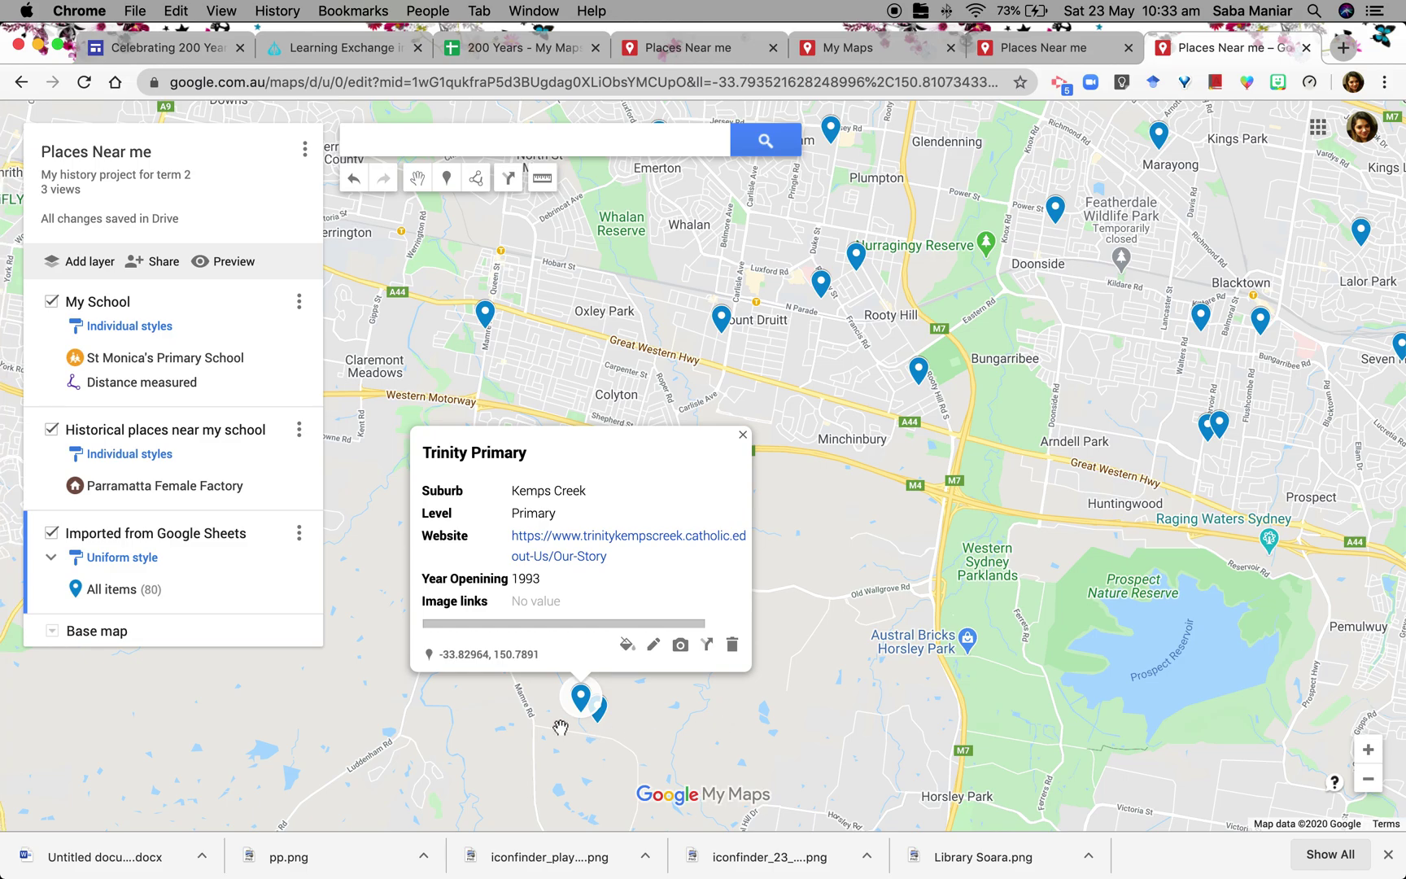
{"action": "left_click", "coordinate": [598, 719]}
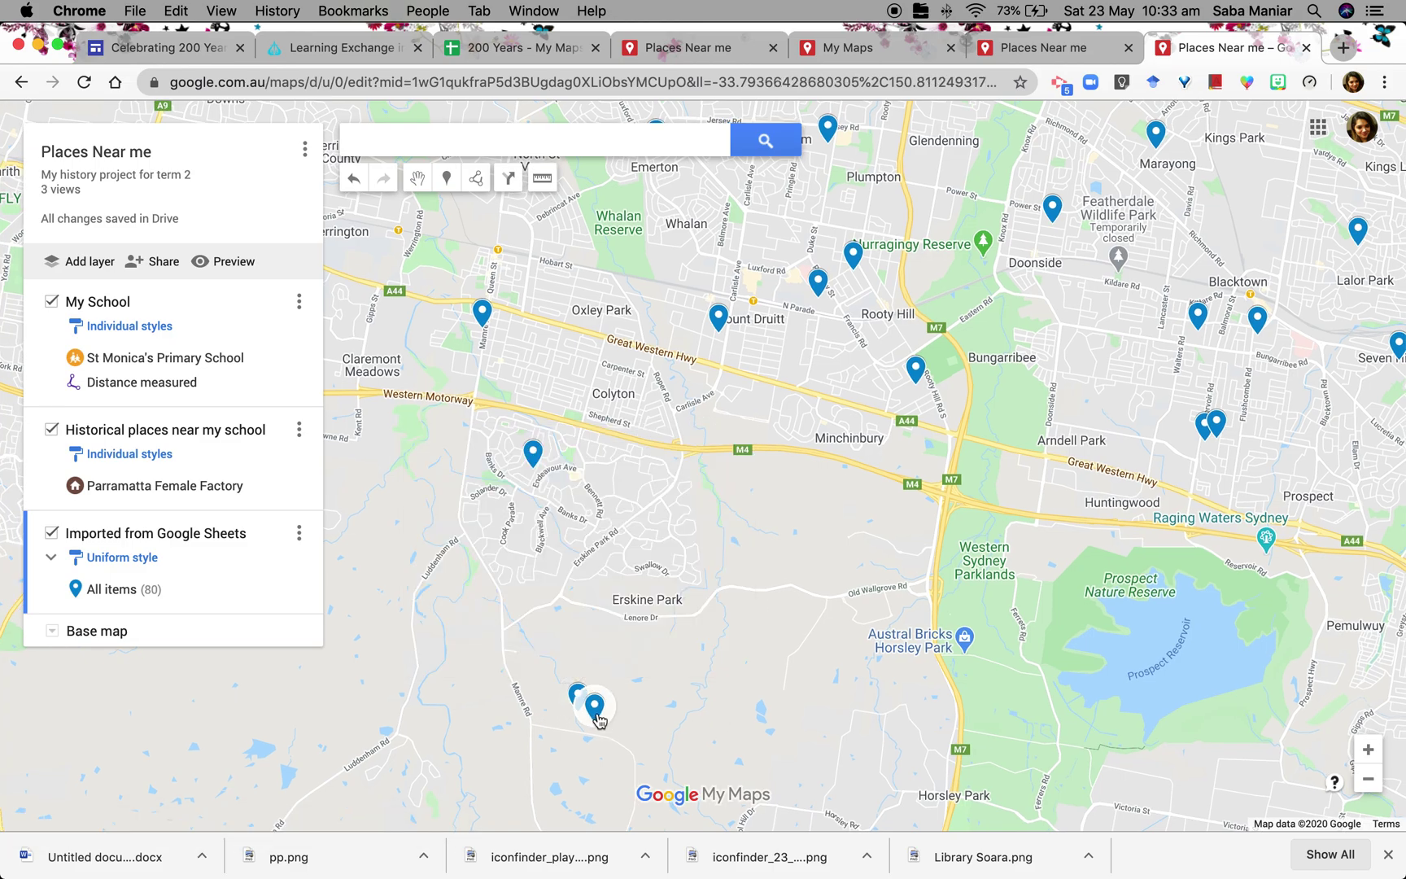
{"action": "left_click", "coordinate": [428, 703]}
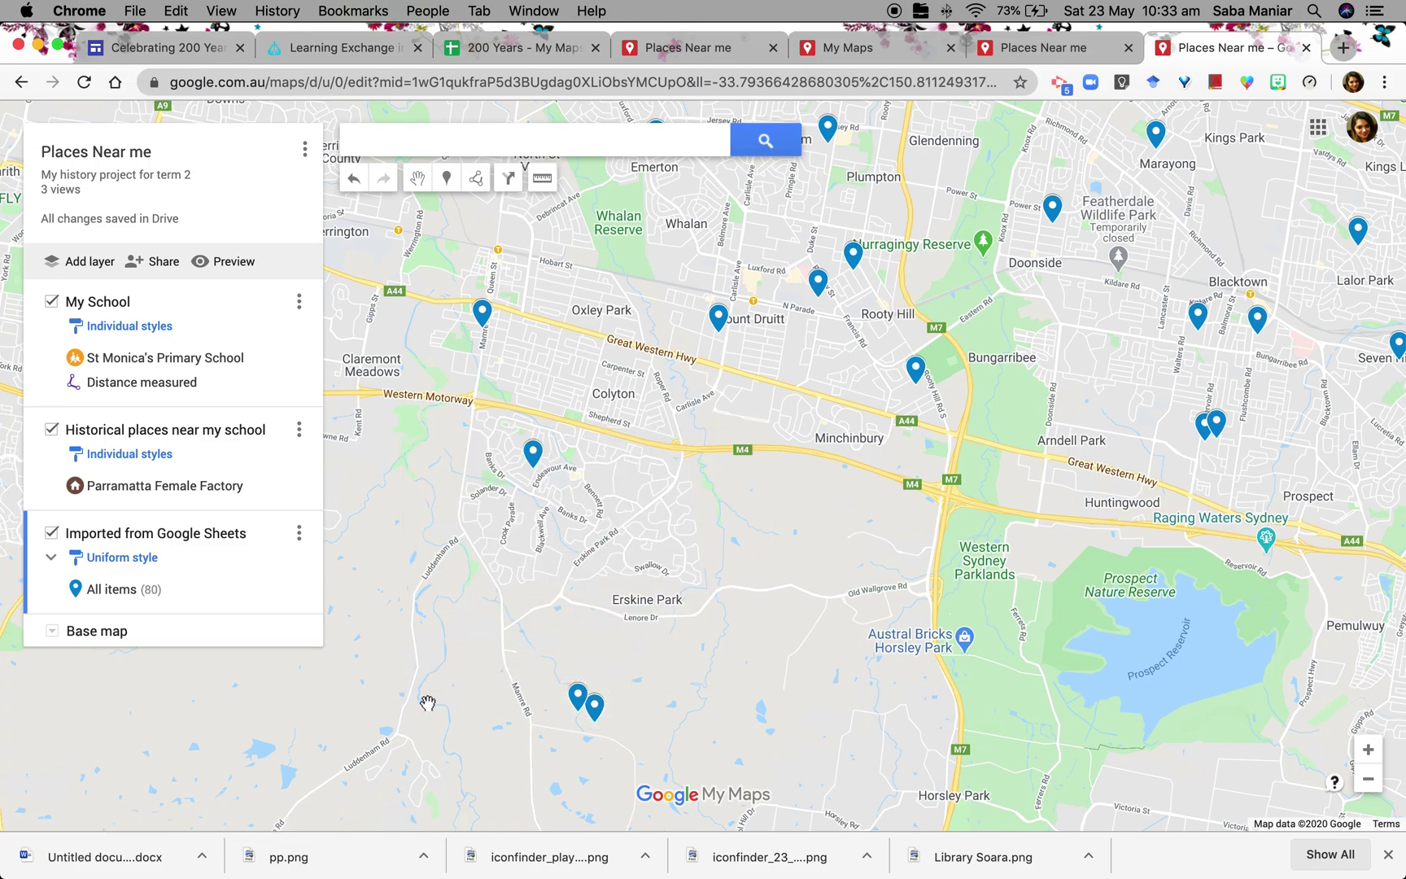
View the details of the Chisholm College marker in Glenmore Park and the South Penrith school marker, and close them
{"action": "left_click_drag", "start_coordinate": [407, 586], "coordinate": [745, 648]}
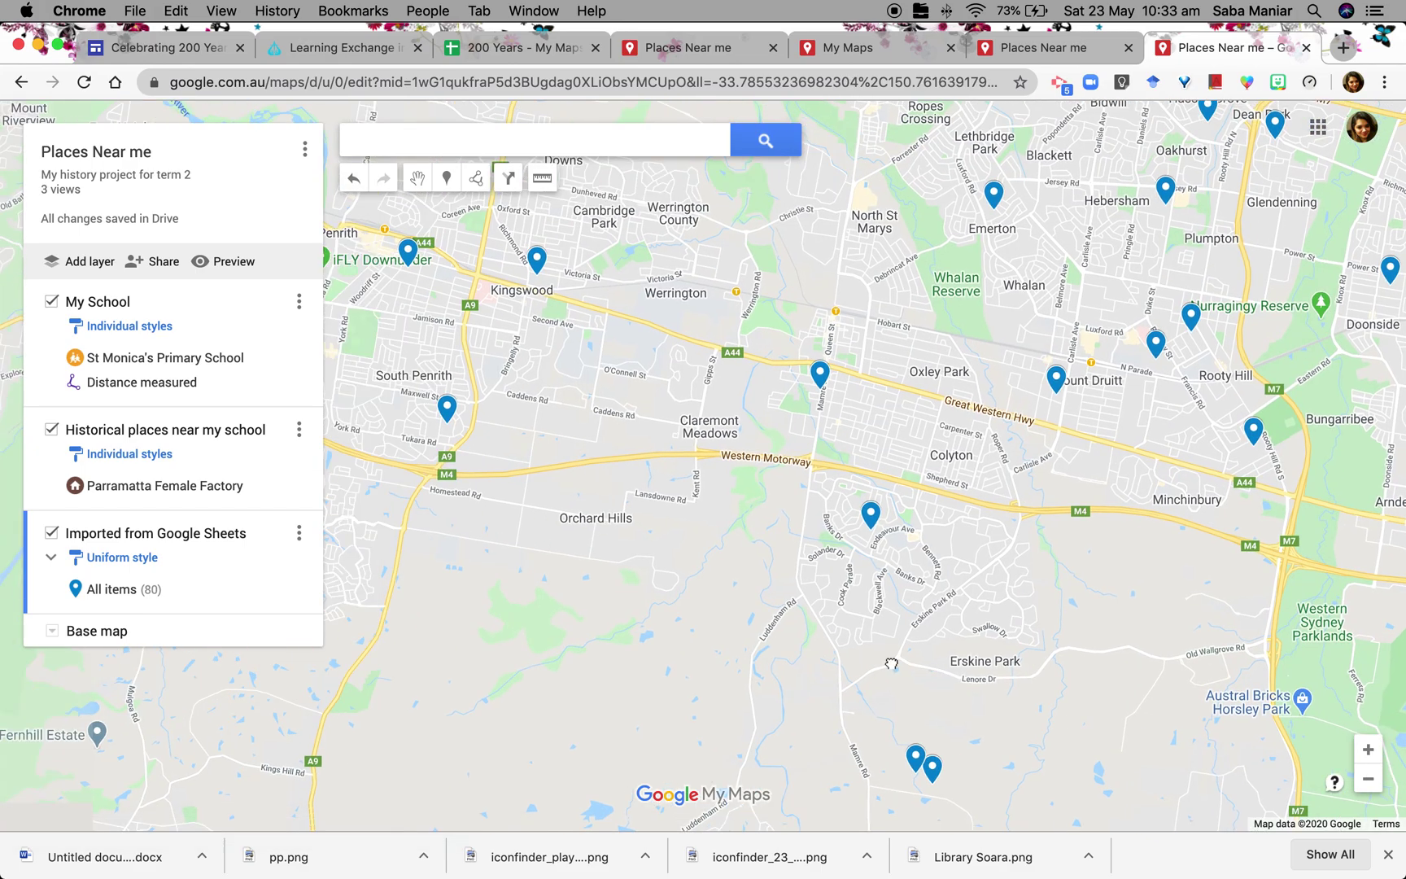
{"action": "left_click_drag", "start_coordinate": [891, 664], "coordinate": [894, 661]}
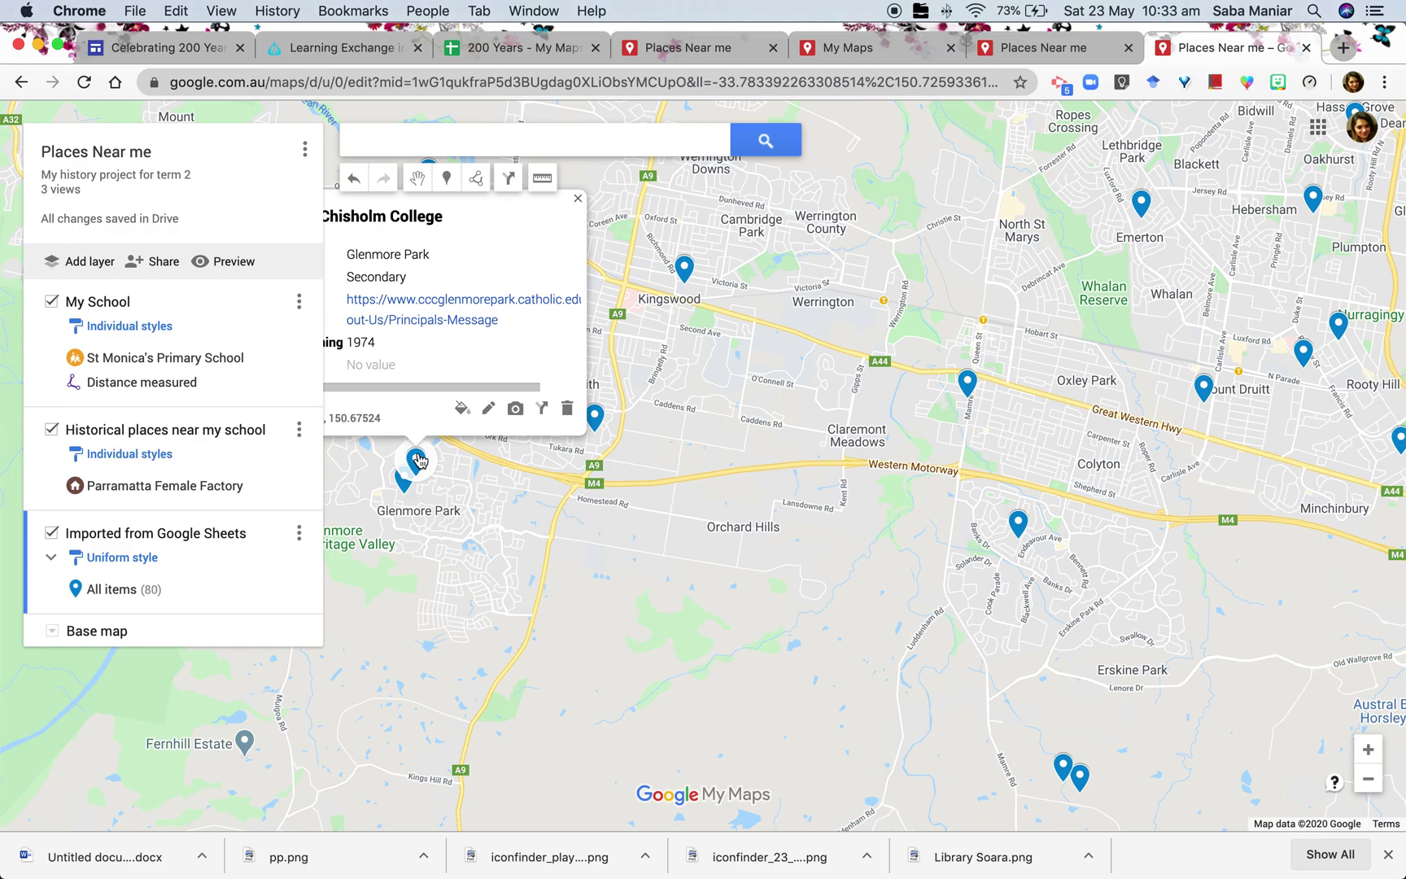
{"action": "left_click", "coordinate": [595, 417]}
{"action": "left_click", "coordinate": [514, 478]}
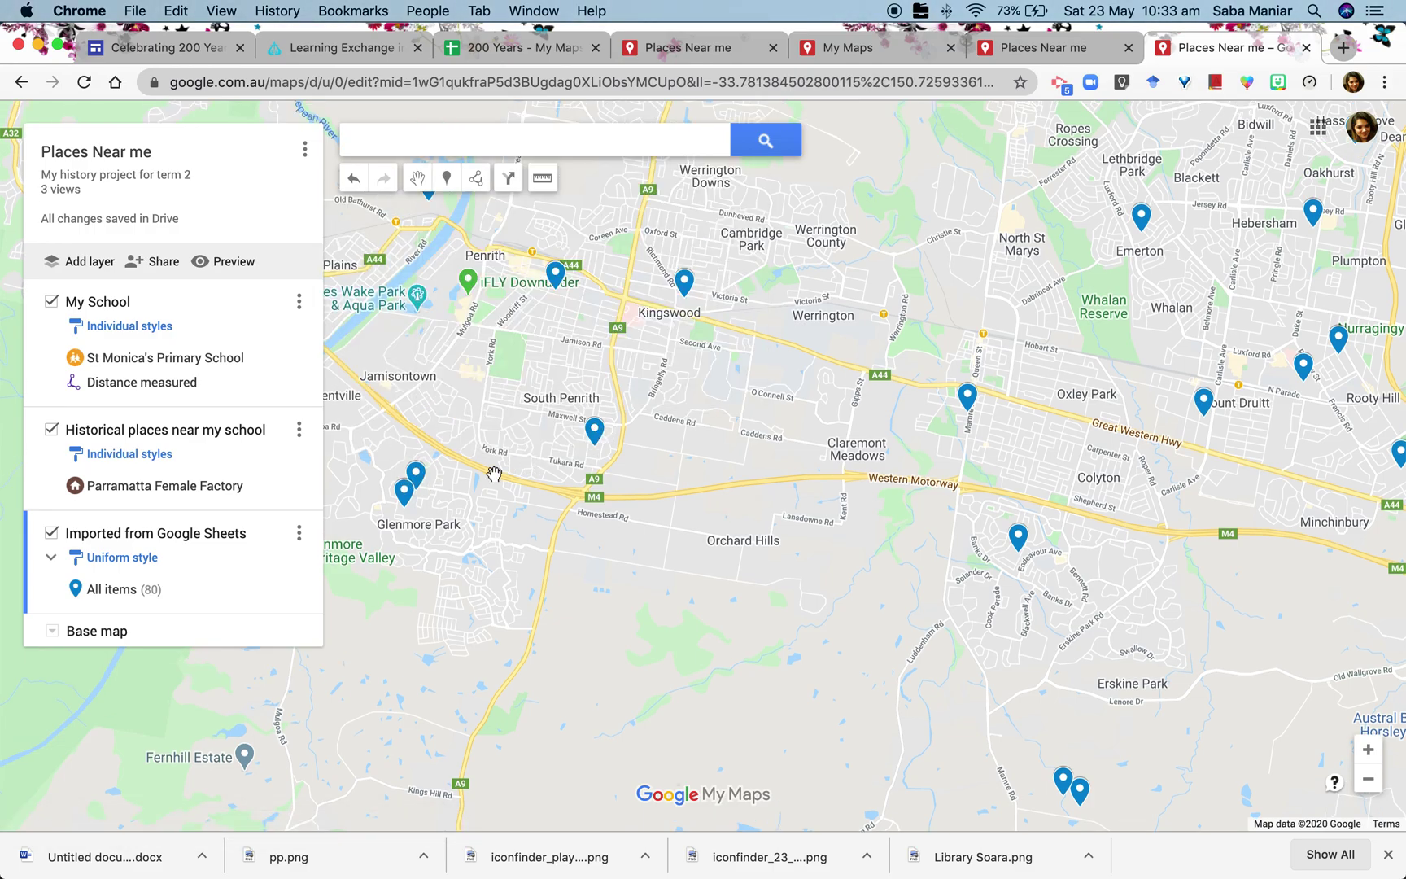
Open the details of the Holy Family Primary marker in Luddenham to view its image link
{"action": "left_click", "coordinate": [1370, 783]}
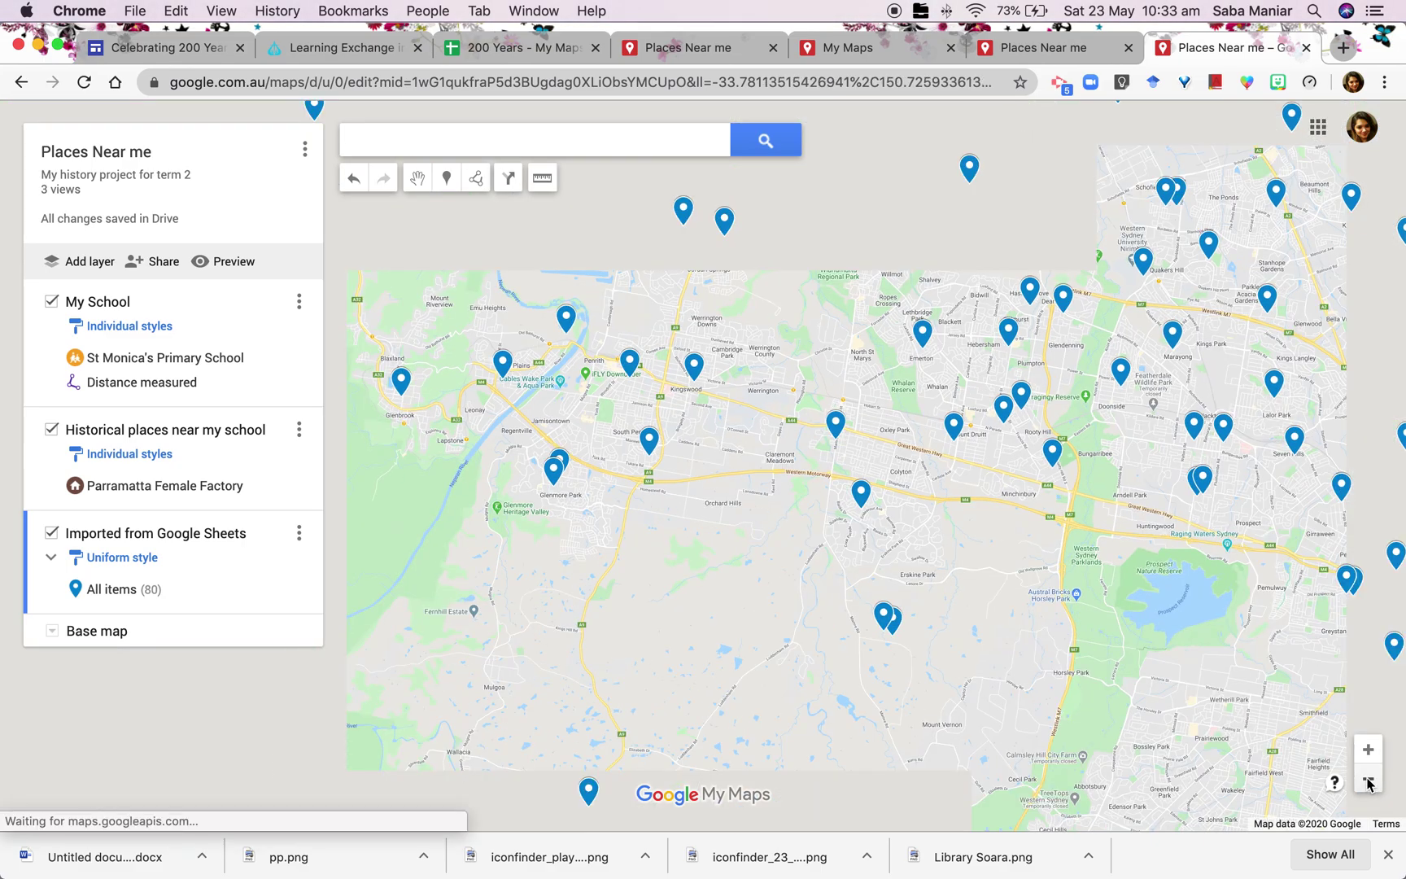
{"action": "left_click", "coordinate": [1370, 783]}
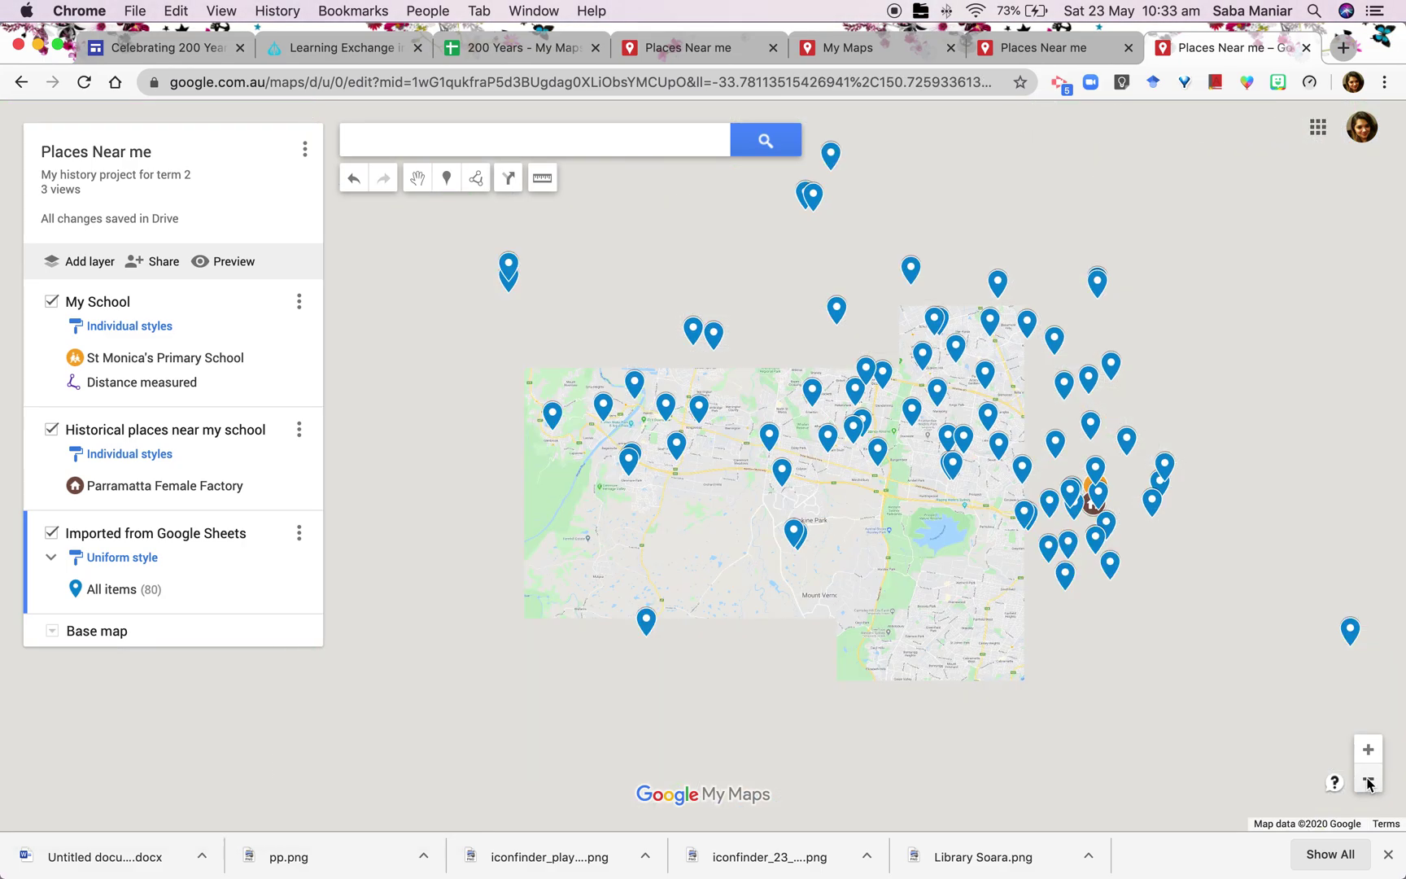
{"action": "left_click", "coordinate": [647, 622]}
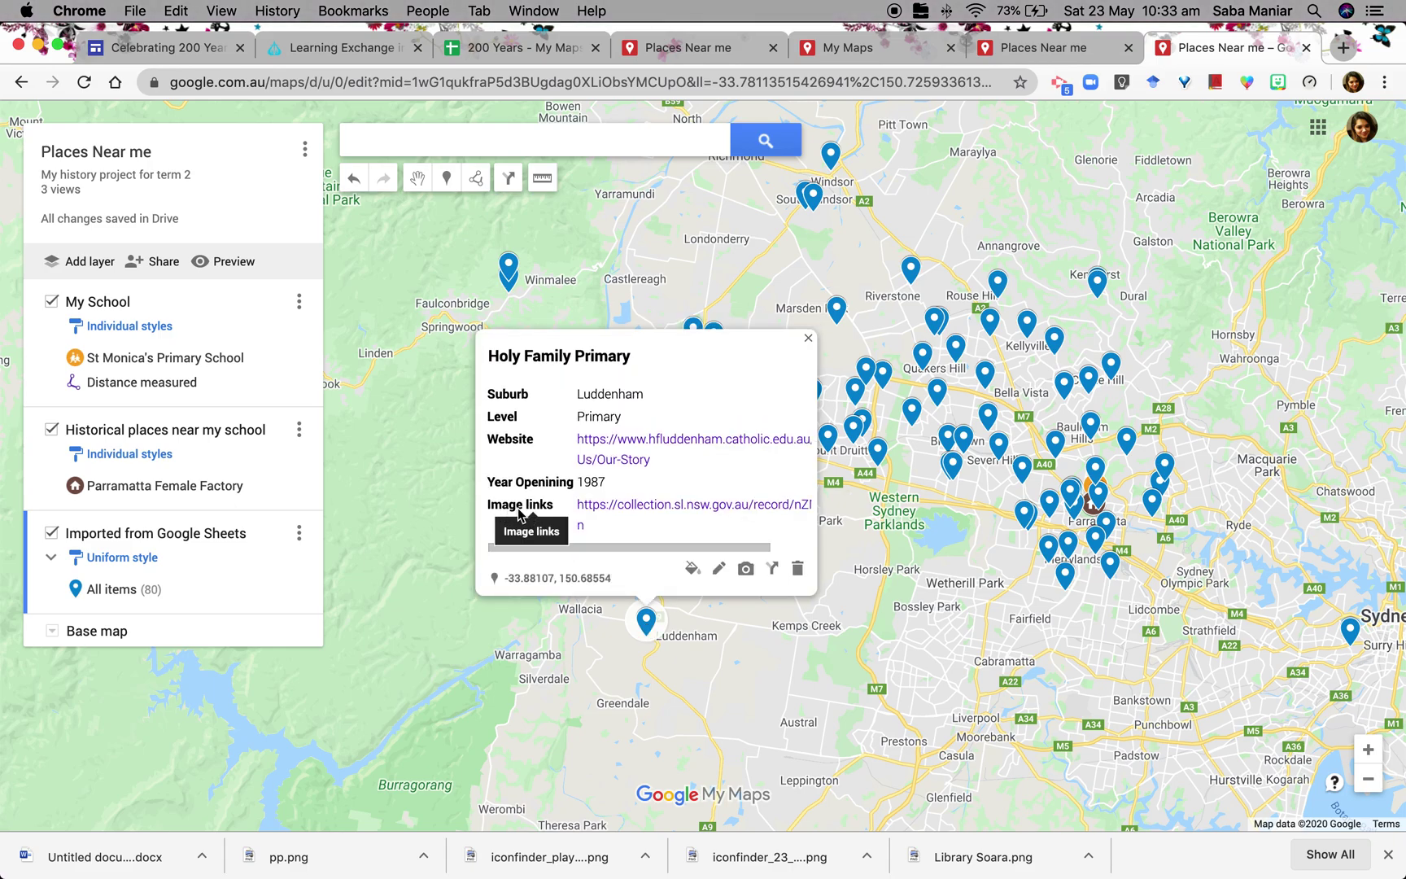
Open Holy Family Primary's image link, examine the photograph and its record in the State Library collection, and return to the map
{"action": "left_click", "coordinate": [656, 509]}
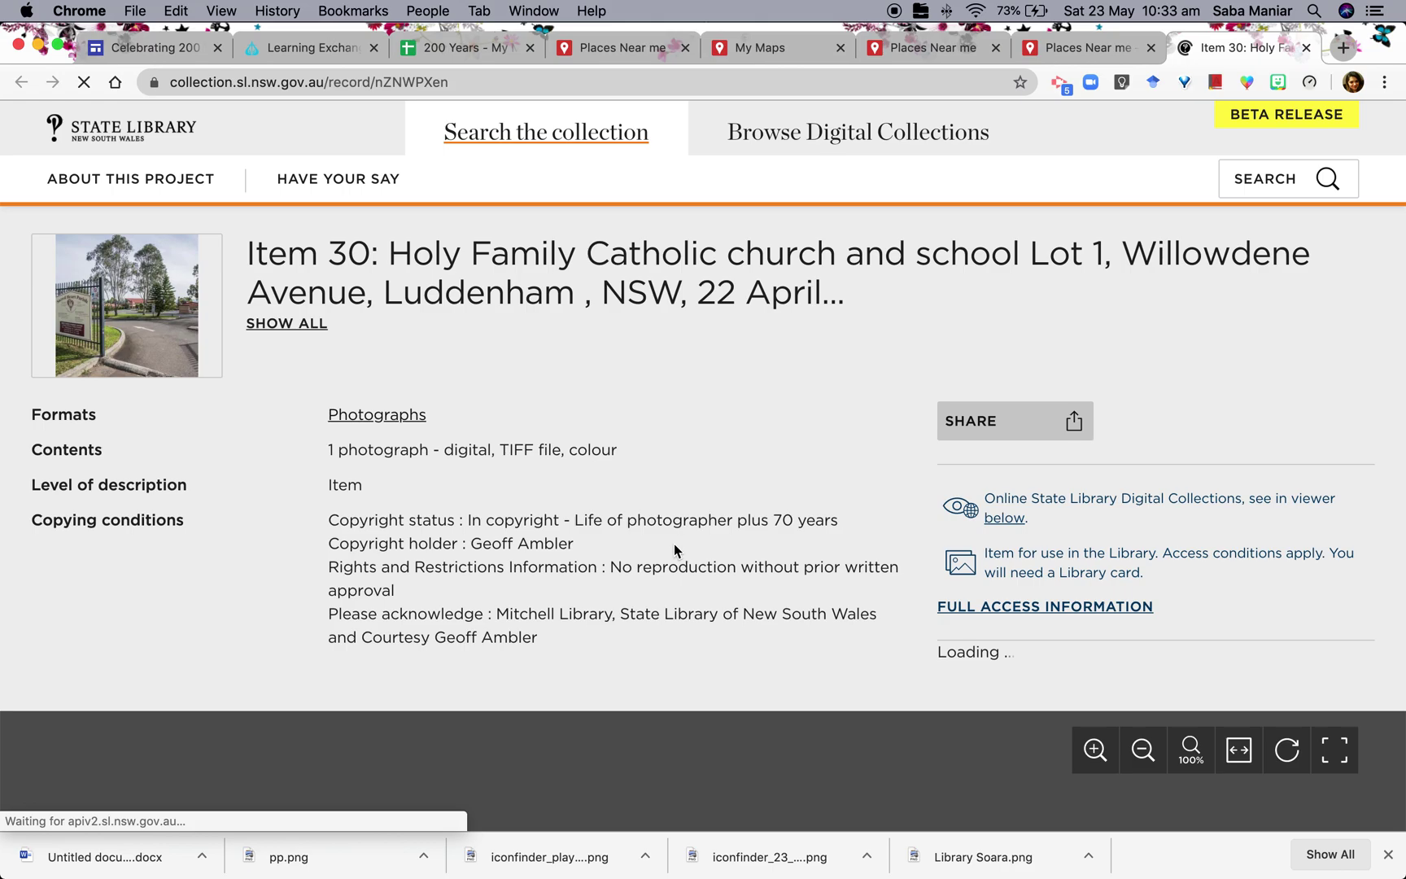
{"action": "scroll", "coordinate": [688, 555], "scroll_direction": "down", "scroll_amount": 2}
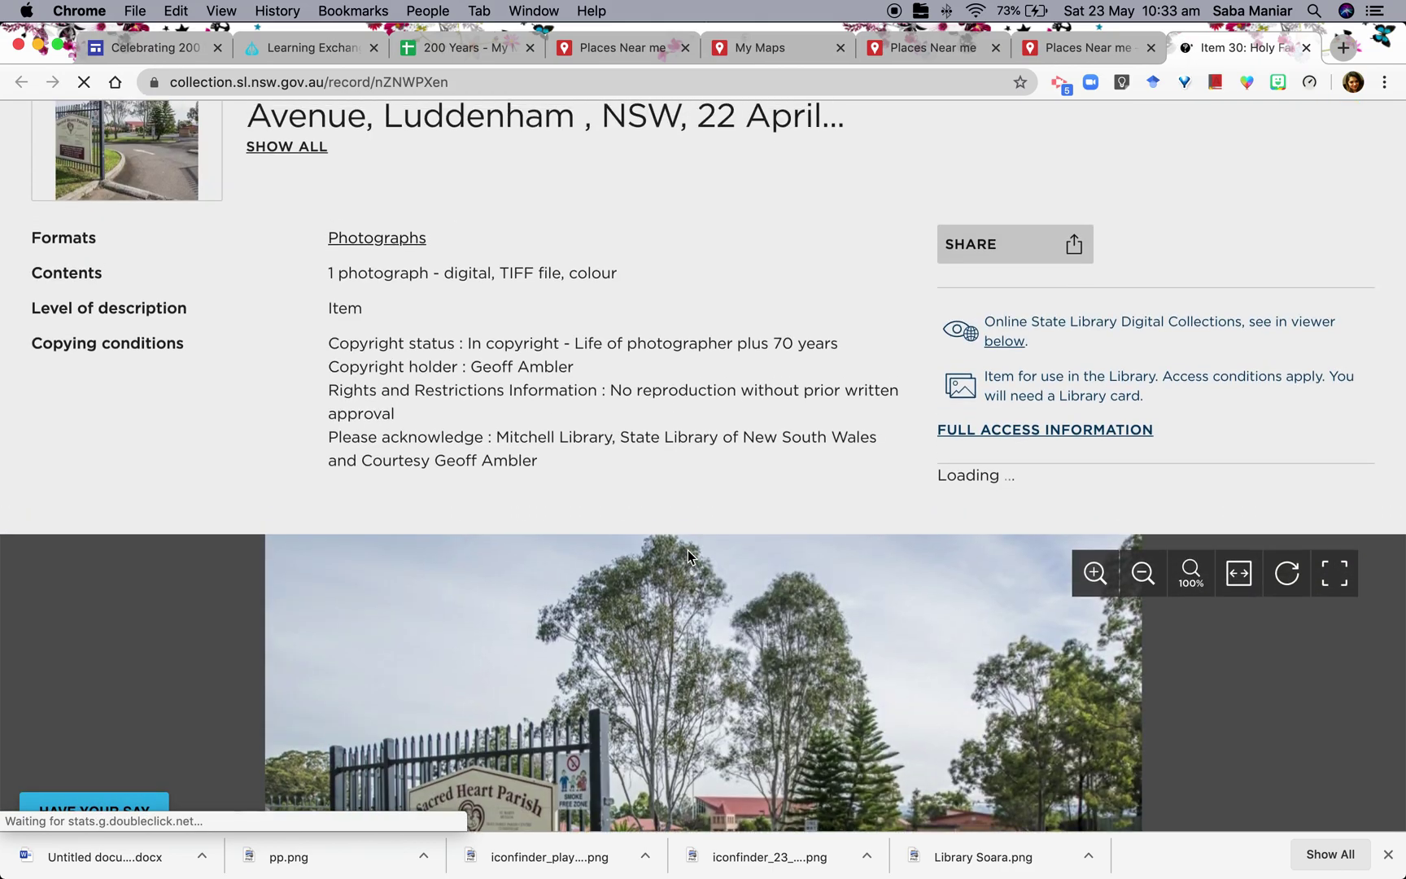
{"action": "scroll", "coordinate": [707, 625], "scroll_direction": "down", "scroll_amount": 3}
{"action": "scroll", "coordinate": [707, 624], "scroll_direction": "down", "scroll_amount": 5}
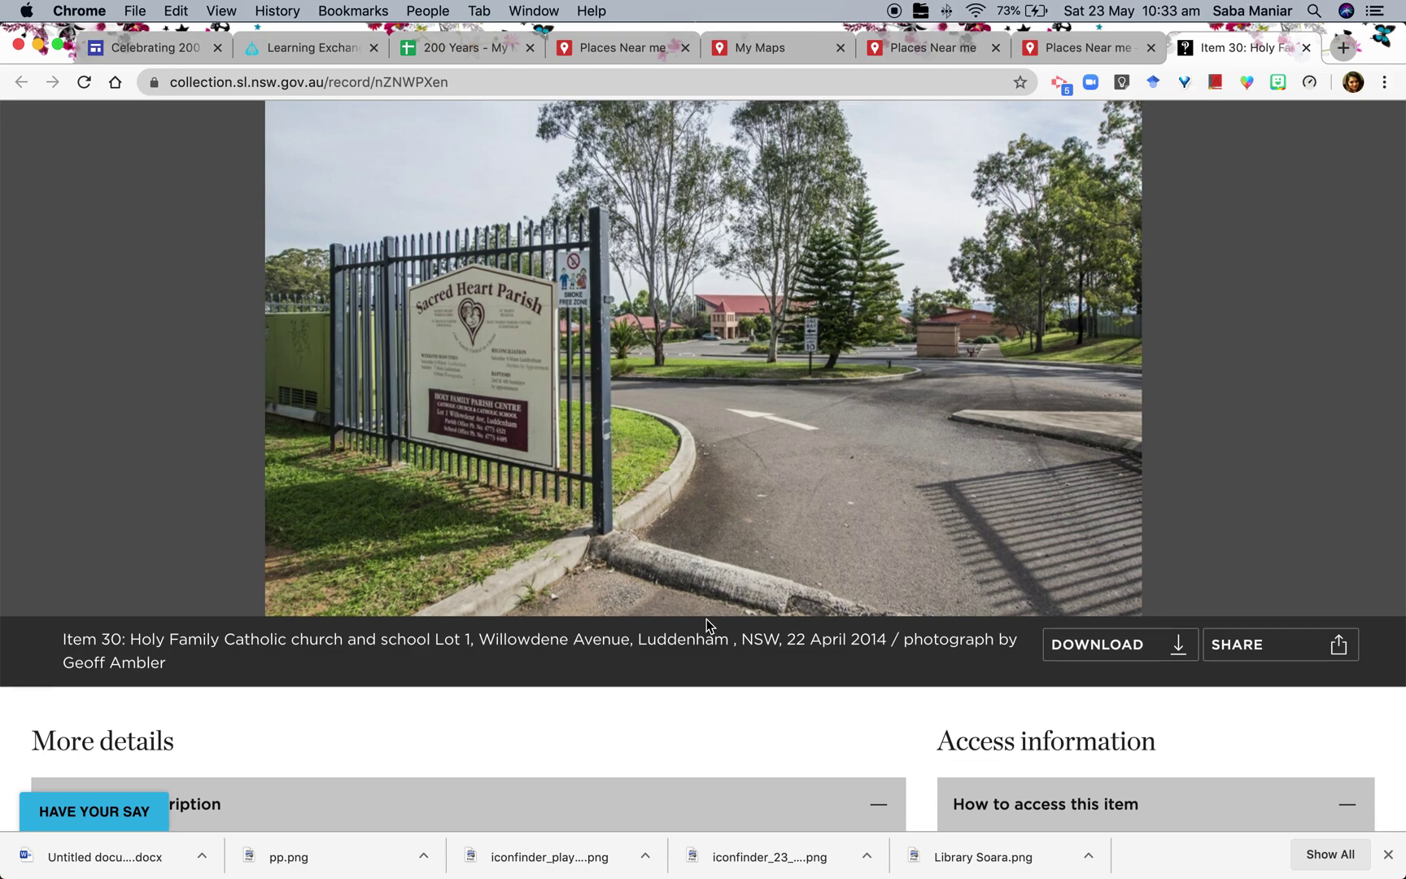
{"action": "scroll", "coordinate": [706, 618], "scroll_direction": "up", "scroll_amount": 15}
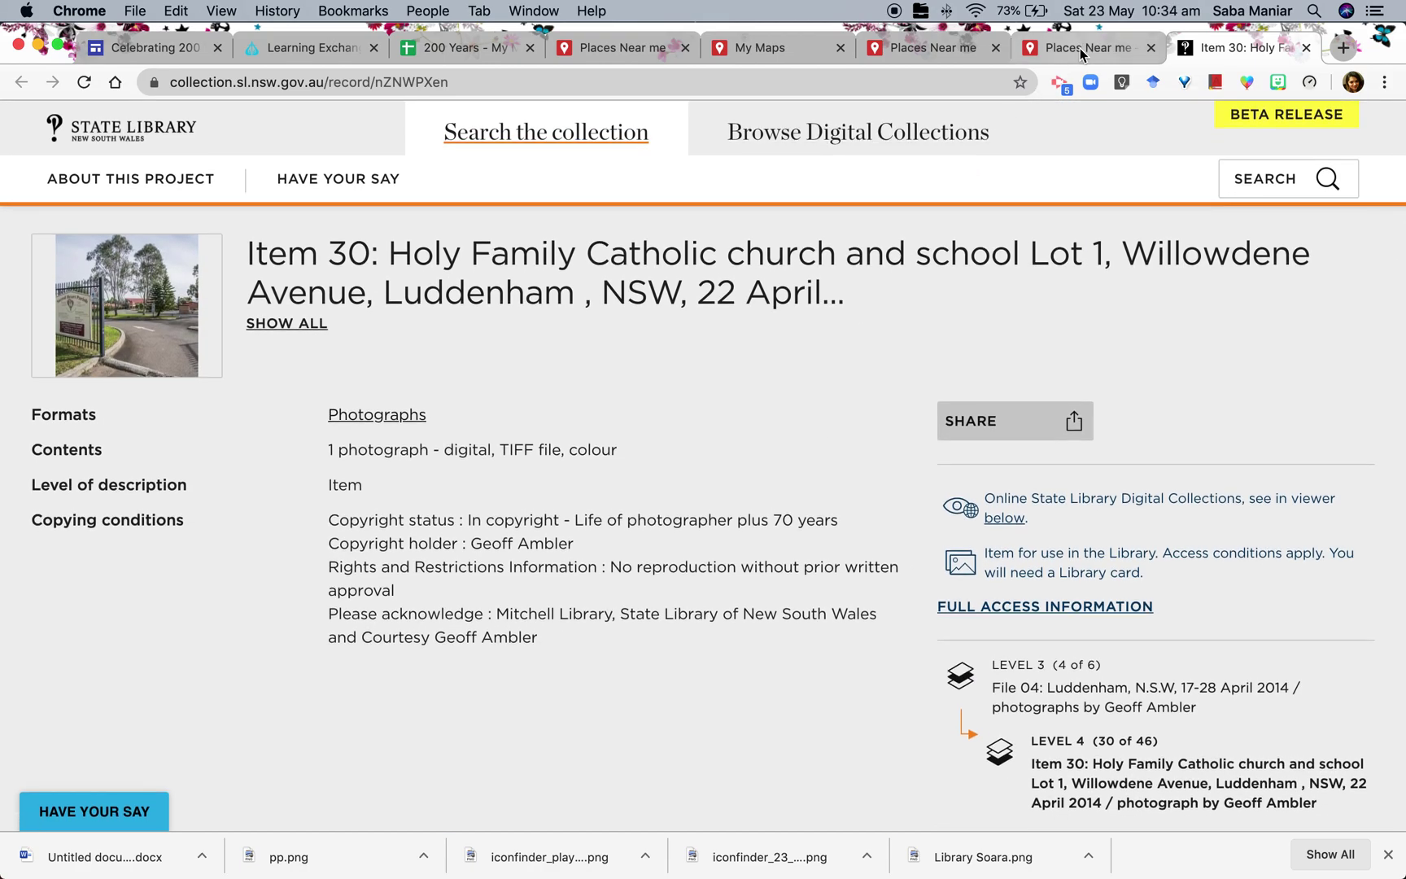
{"action": "left_click", "coordinate": [1071, 51]}
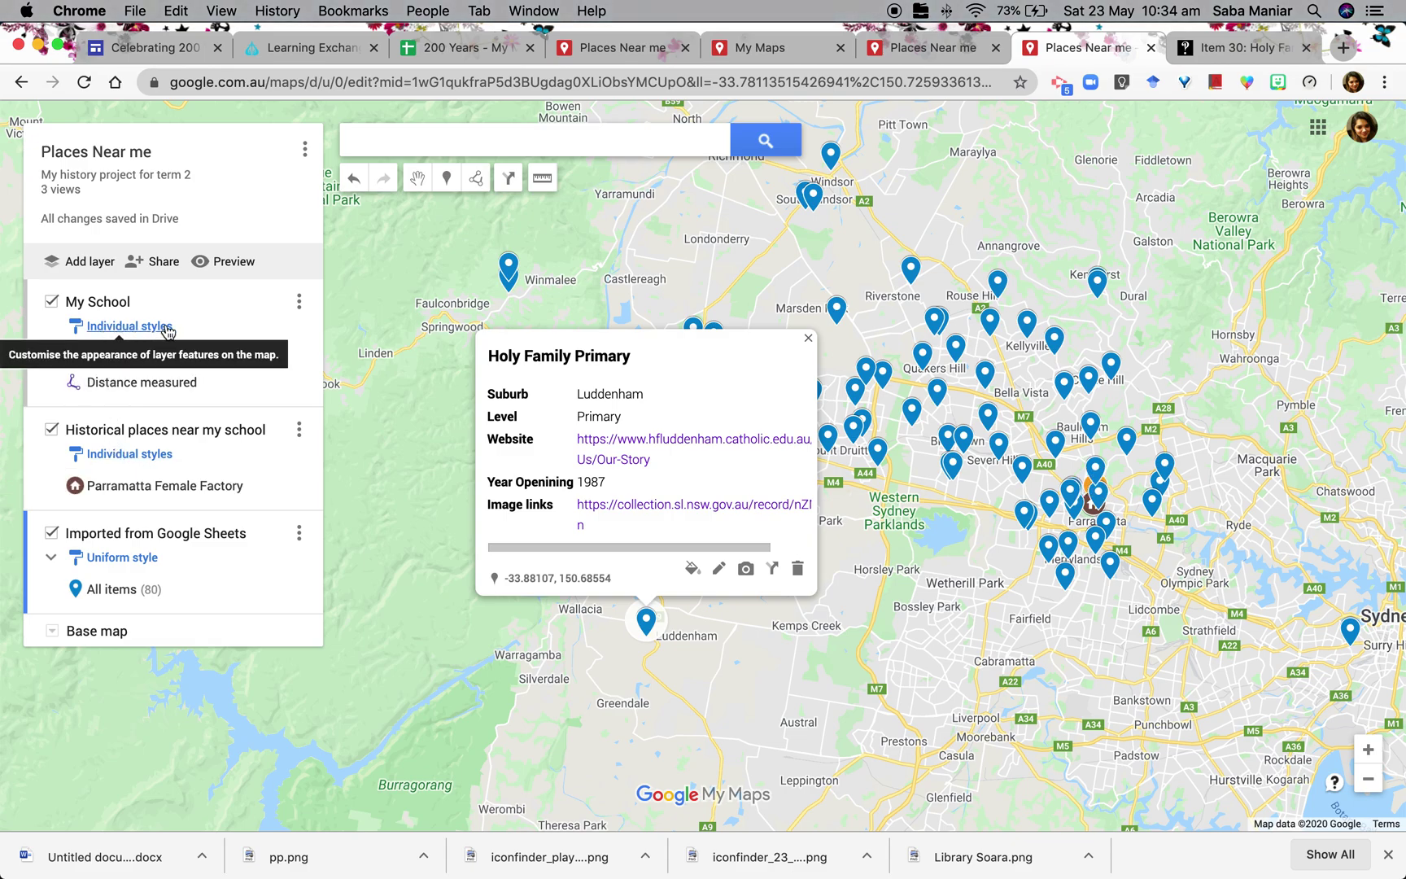
Change the colour of all items in the Imported from Google Sheets layer to dark blue
{"action": "left_click", "coordinate": [126, 559]}
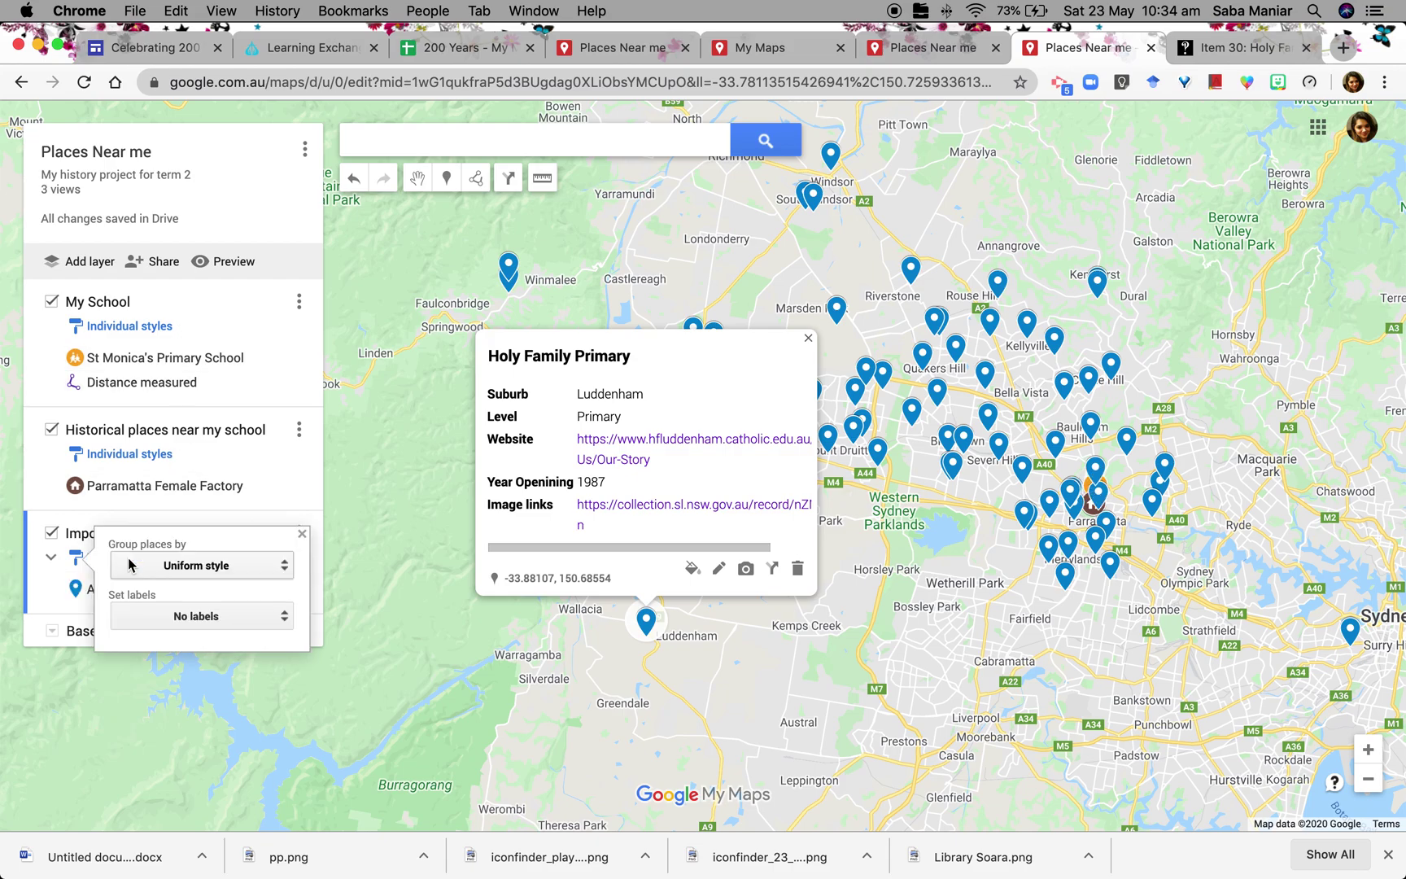
{"action": "left_click", "coordinate": [65, 582]}
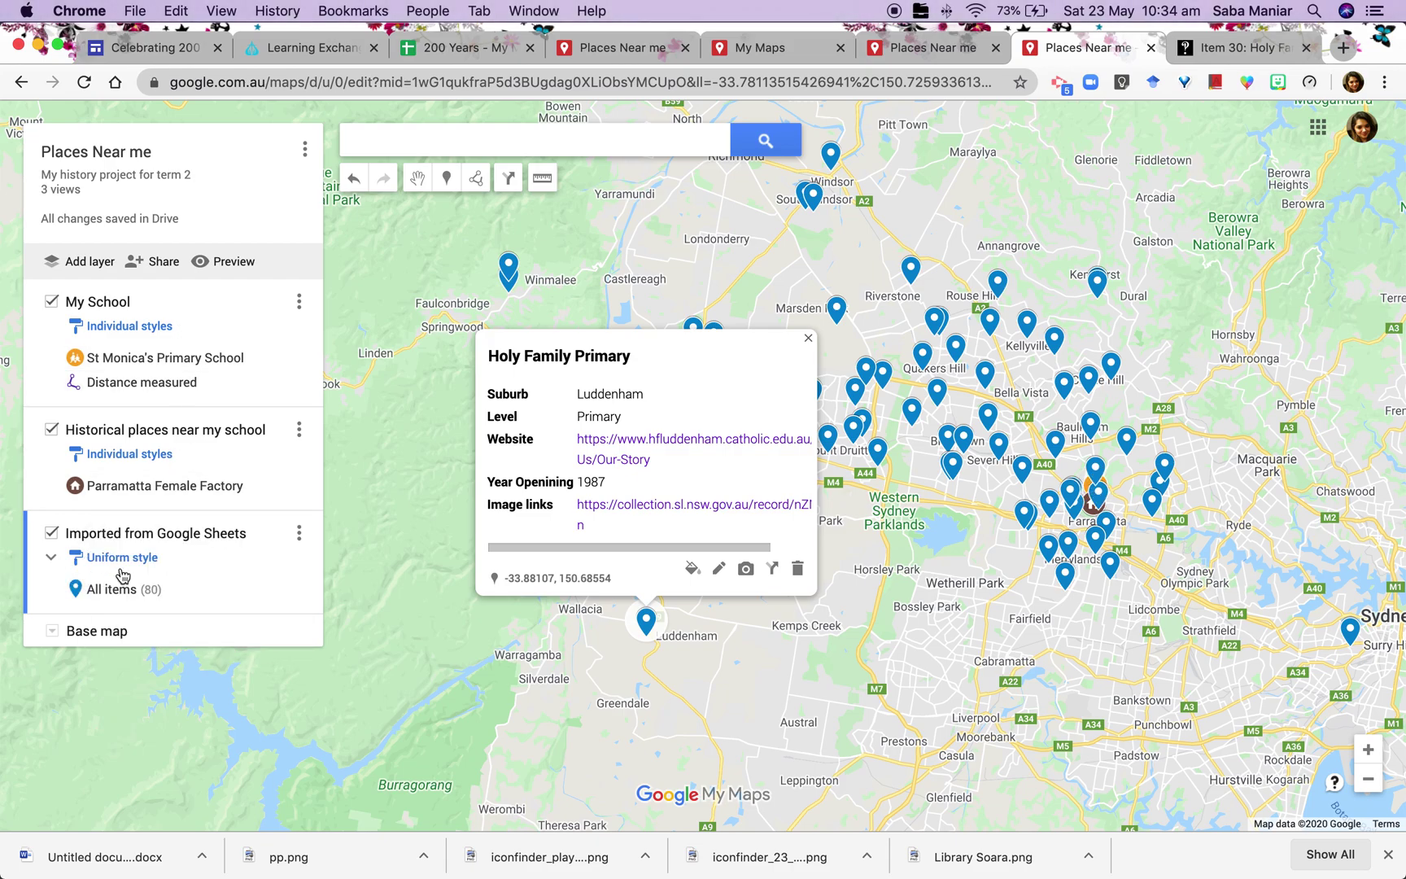
{"action": "left_click", "coordinate": [291, 591]}
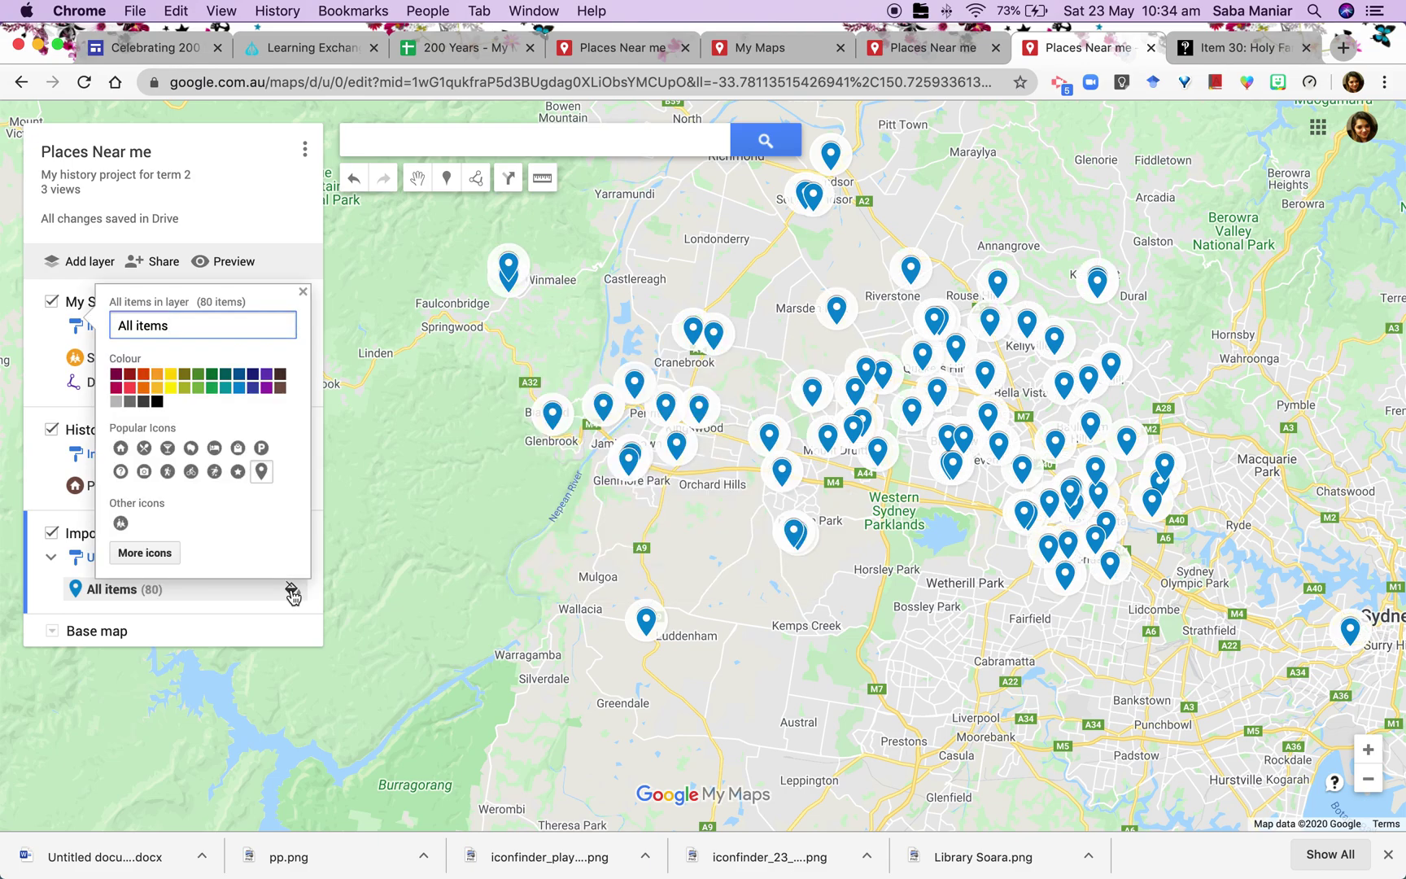
{"action": "left_click", "coordinate": [254, 374]}
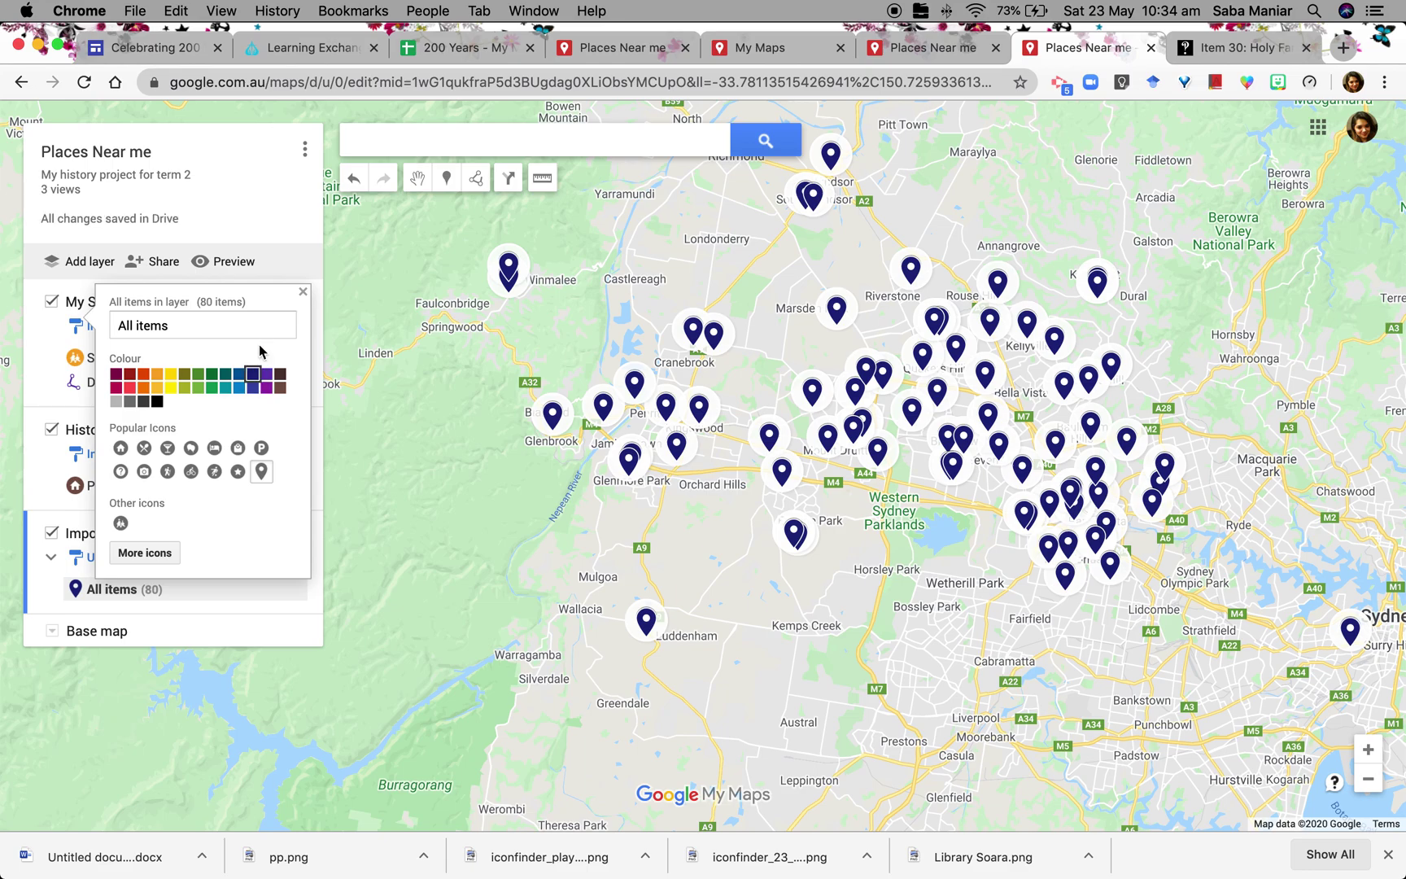
{"action": "left_click", "coordinate": [303, 293]}
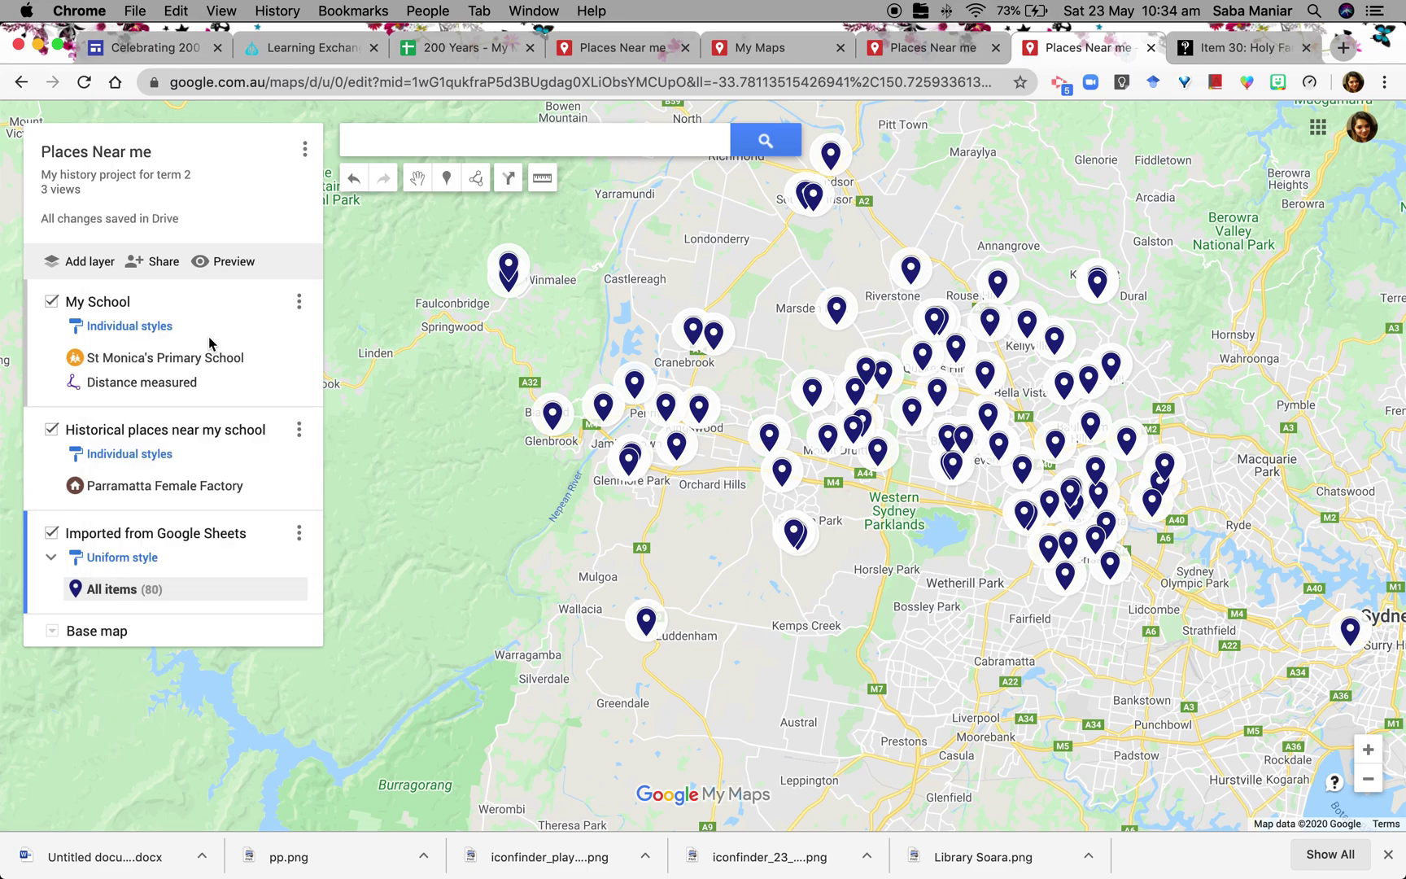
Preview the map in view-only mode and view the details of the Santa Sophia marker in Australia
{"action": "left_click", "coordinate": [233, 262]}
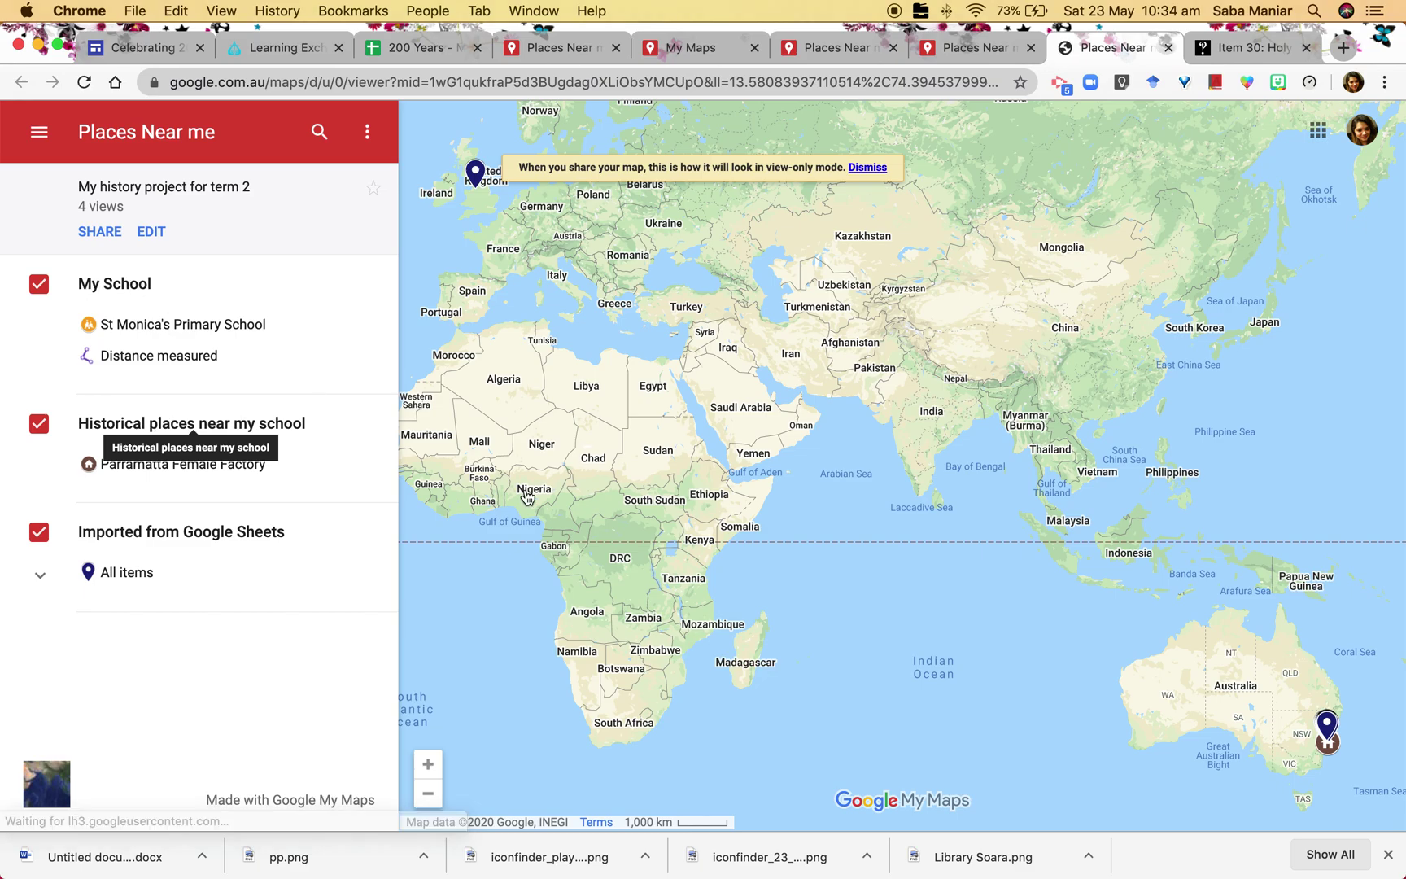
{"action": "left_click_drag", "start_coordinate": [1237, 724], "coordinate": [1089, 682]}
{"action": "left_click", "coordinate": [1087, 682]}
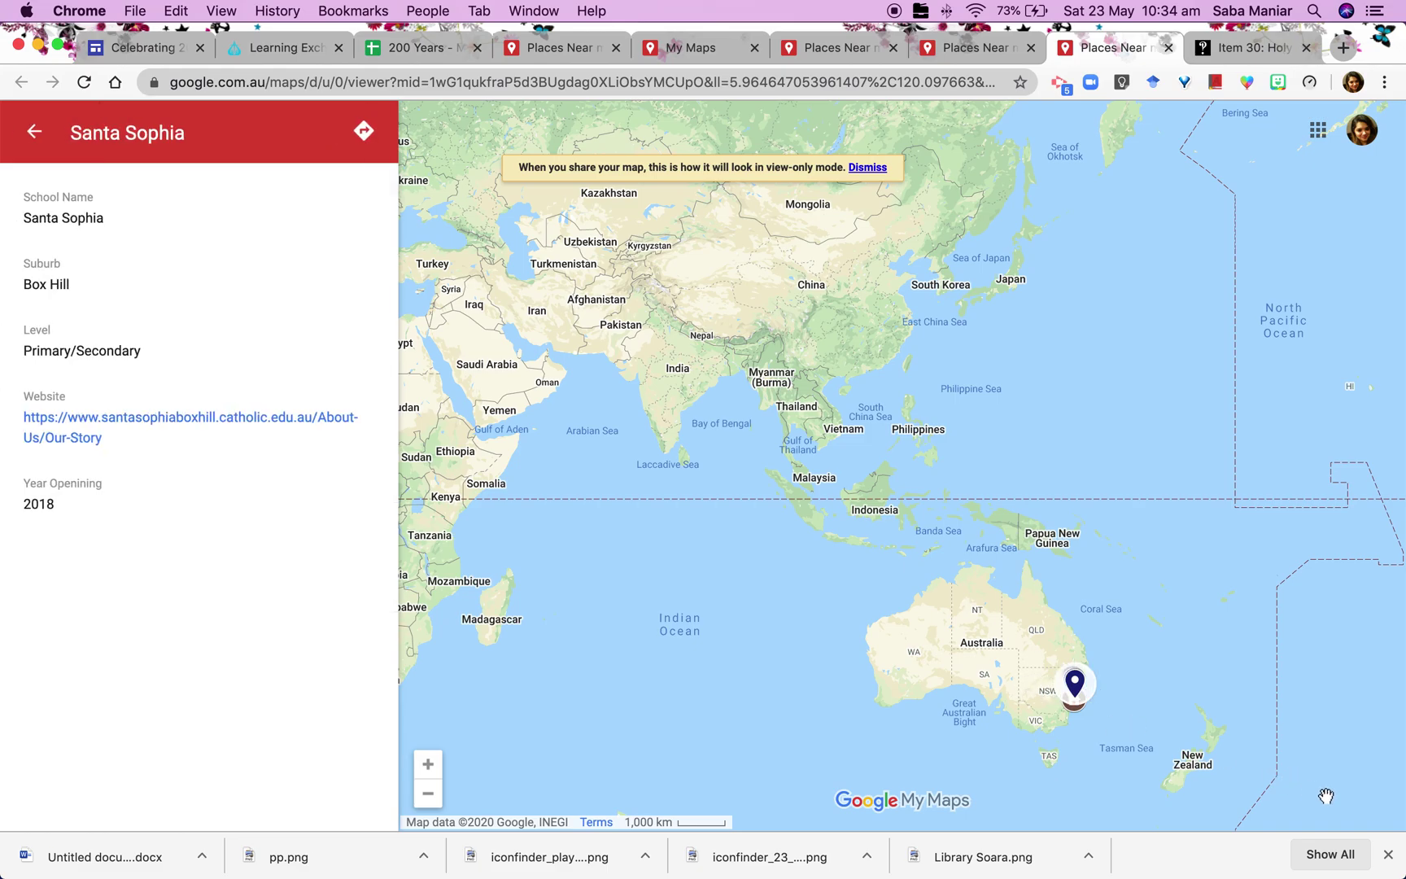
Examine how the school markers are spread across Sydney and the Blue Mountains, and close the Santa Sophia details
{"action": "scroll", "coordinate": [1128, 735], "scroll_direction": "up", "scroll_amount": 5}
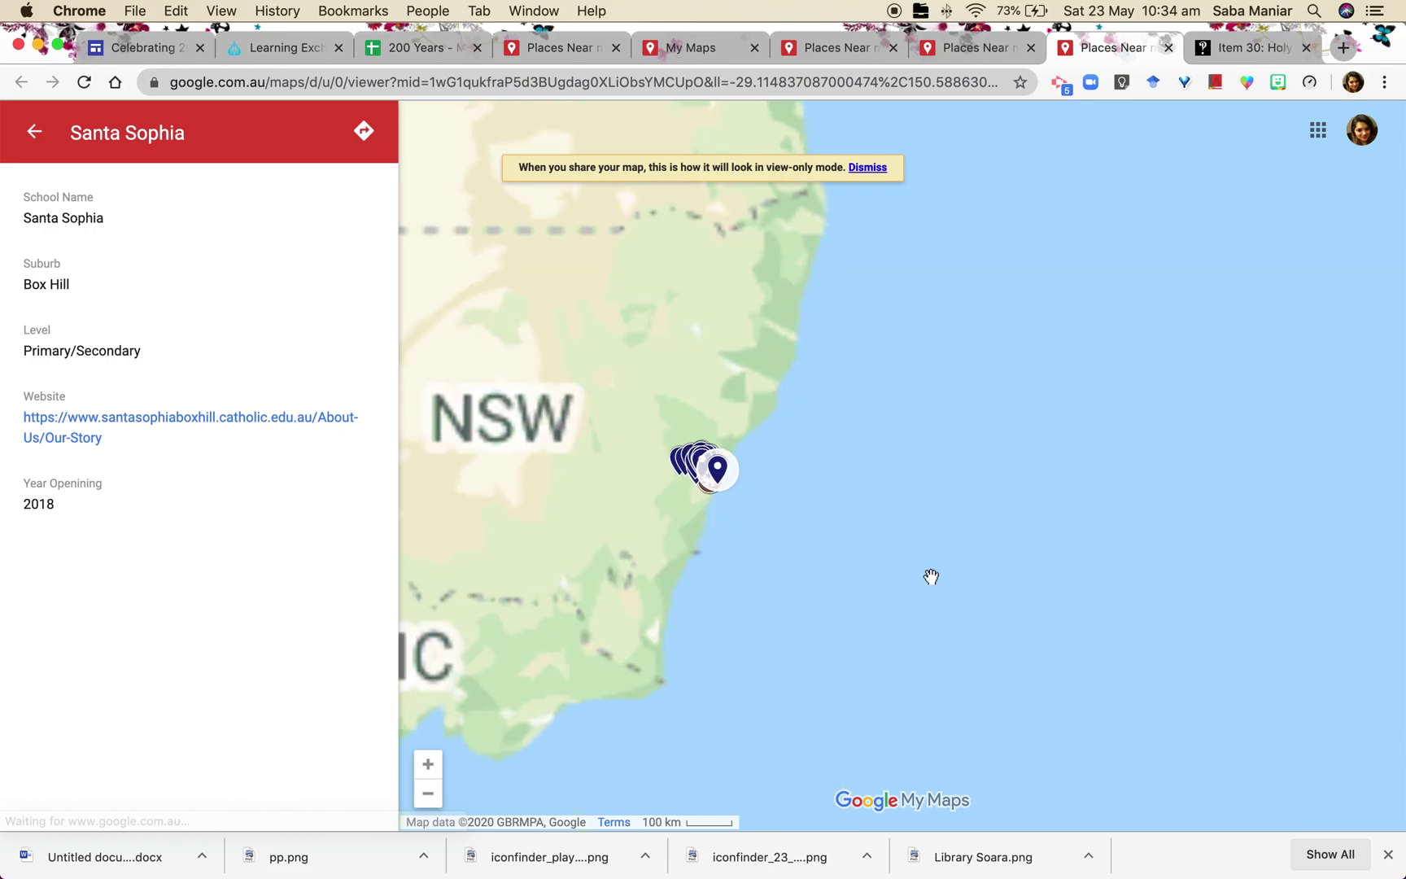
{"action": "scroll", "coordinate": [930, 582], "scroll_direction": "up", "scroll_amount": 2}
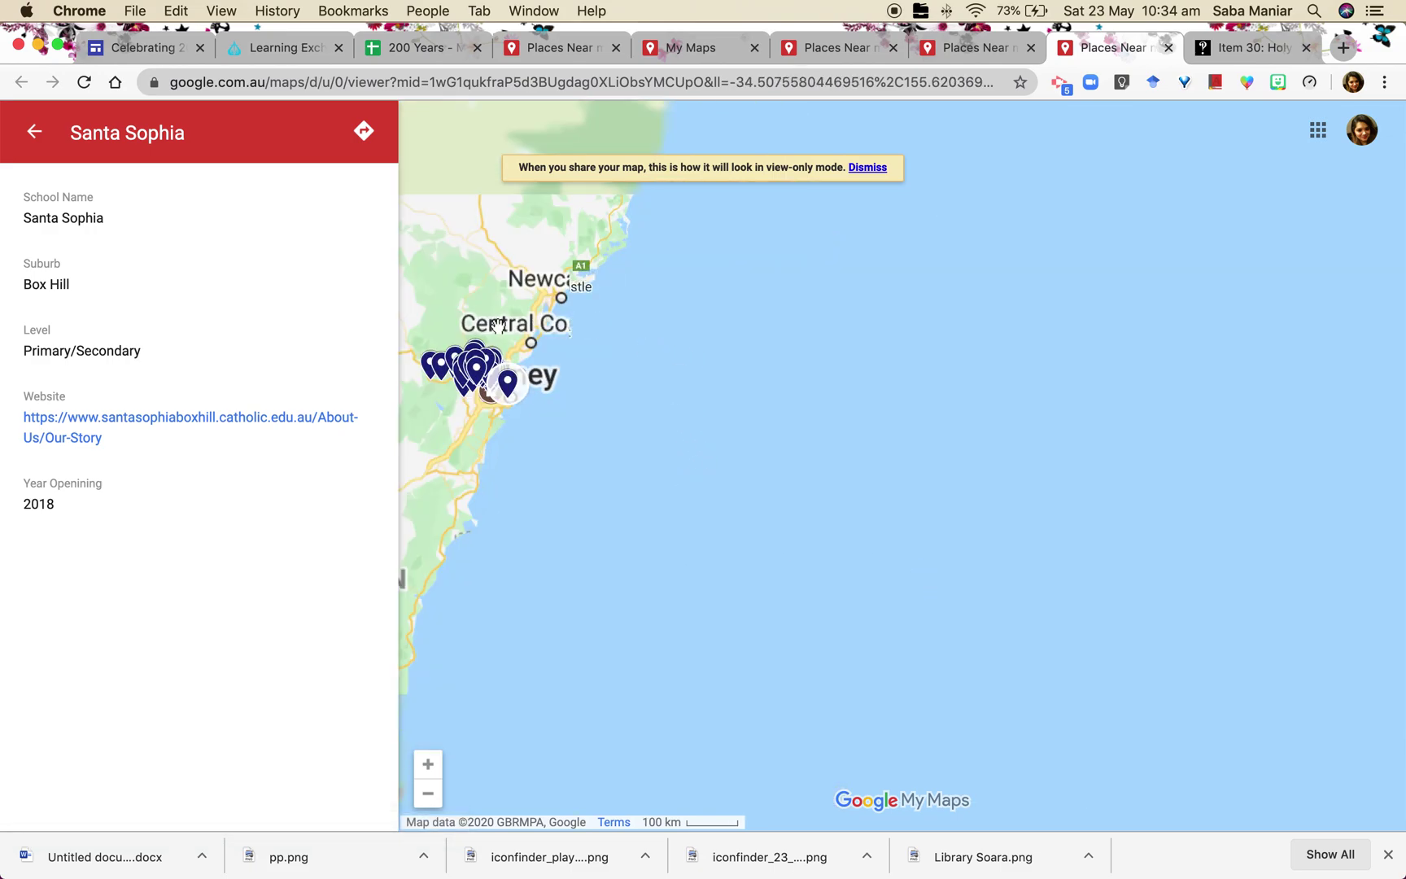
{"action": "scroll", "coordinate": [641, 332], "scroll_direction": "up", "scroll_amount": 2}
{"action": "scroll", "coordinate": [641, 333], "scroll_direction": "up", "scroll_amount": 1}
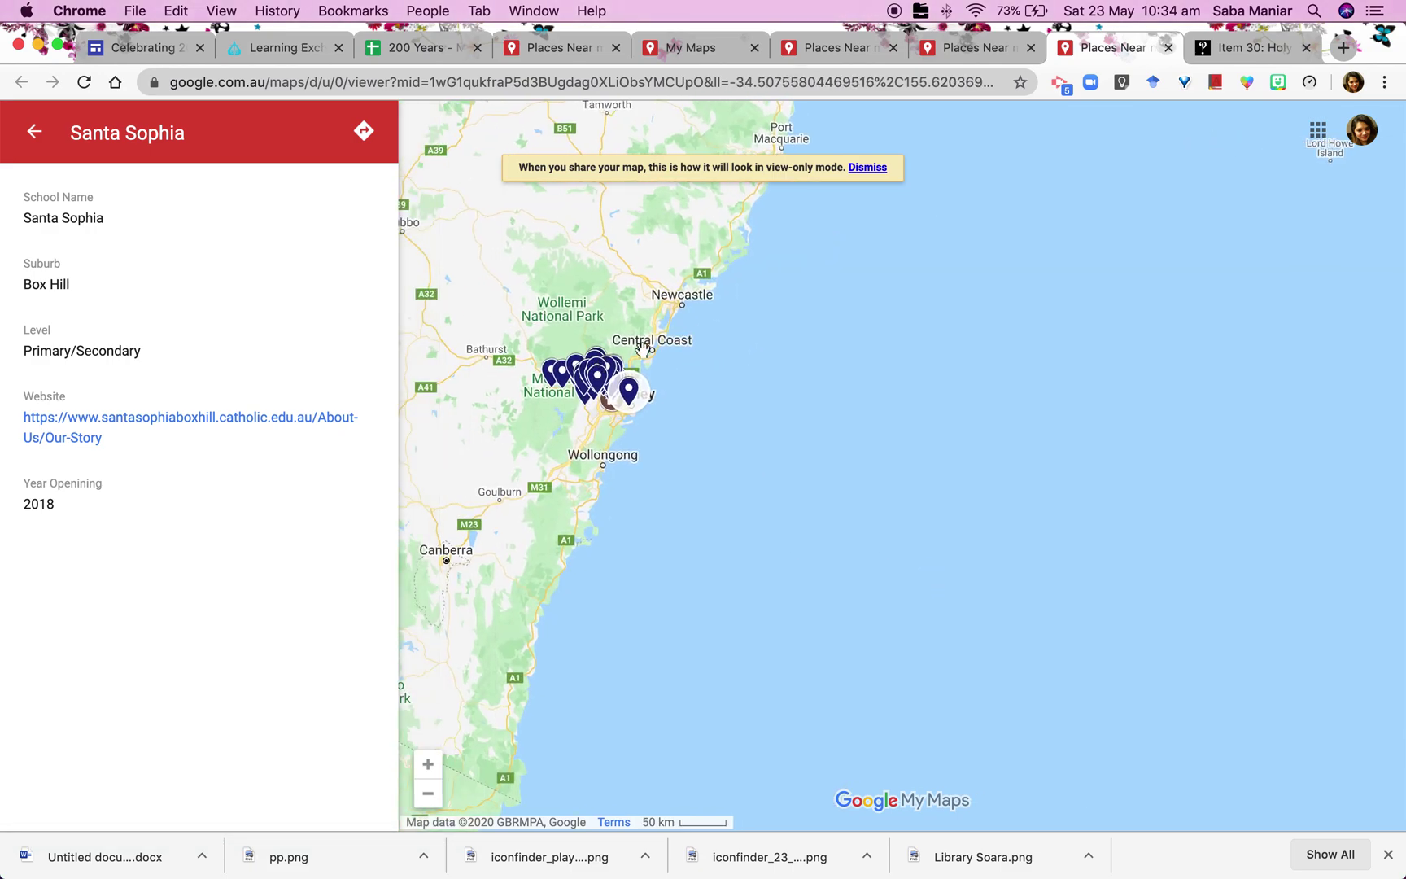
{"action": "scroll", "coordinate": [648, 342], "scroll_direction": "up", "scroll_amount": 1}
{"action": "scroll", "coordinate": [647, 342], "scroll_direction": "up", "scroll_amount": 2}
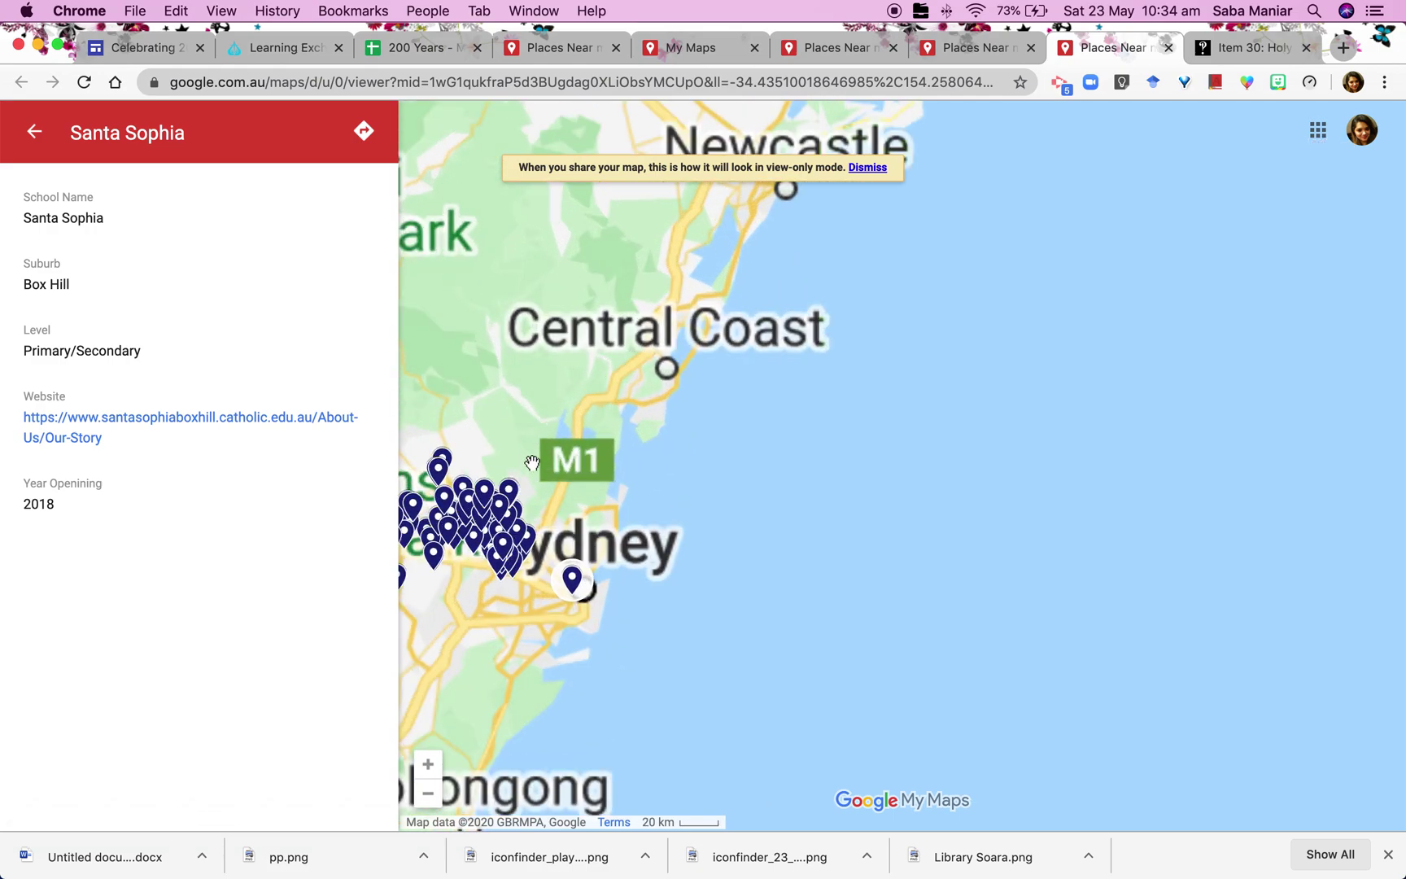
{"action": "scroll", "coordinate": [537, 488], "scroll_direction": "up", "scroll_amount": 2}
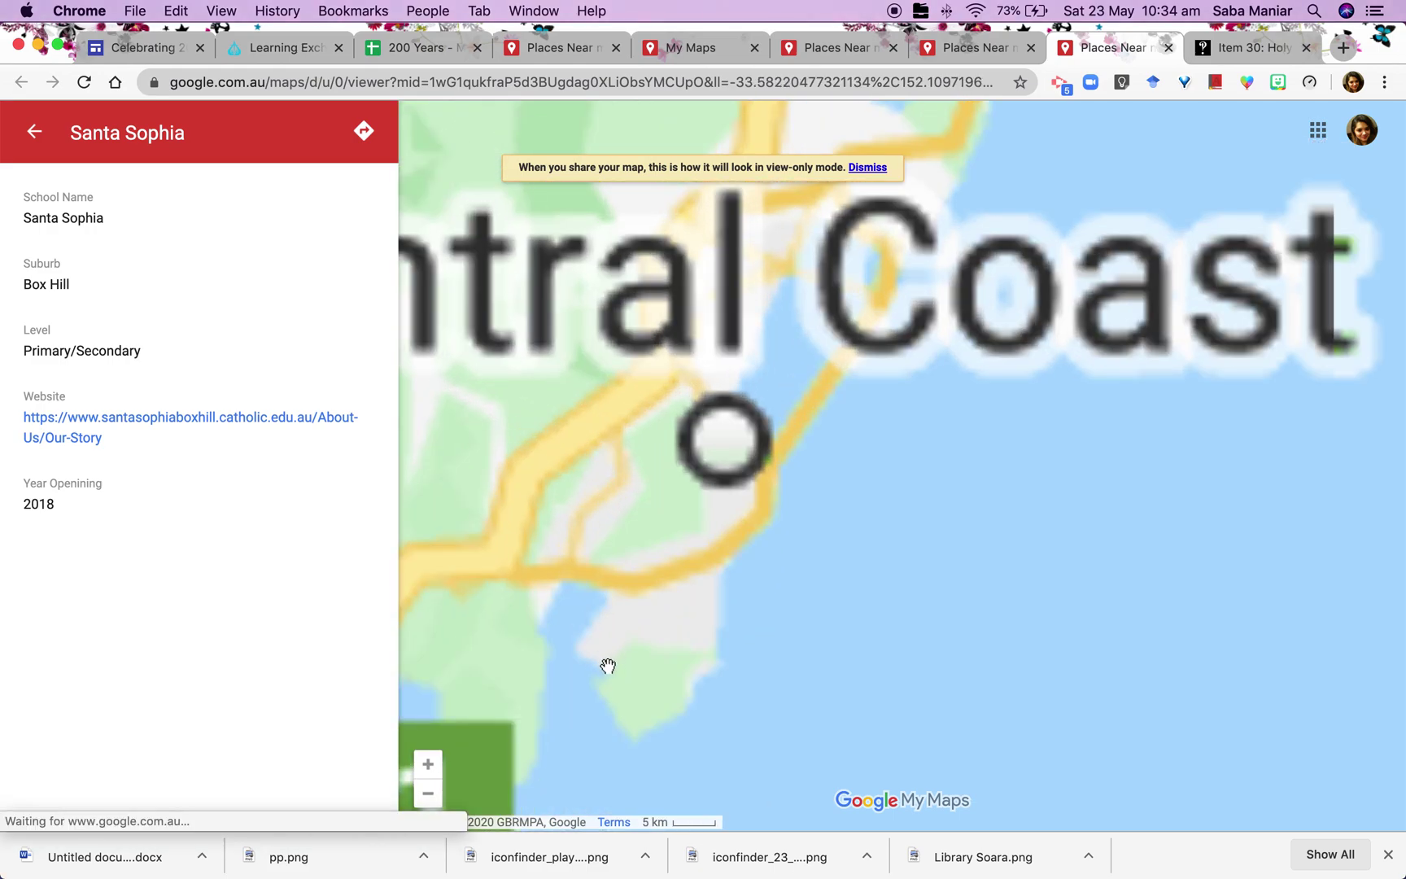
{"action": "scroll", "coordinate": [606, 665], "scroll_direction": "down", "scroll_amount": 1}
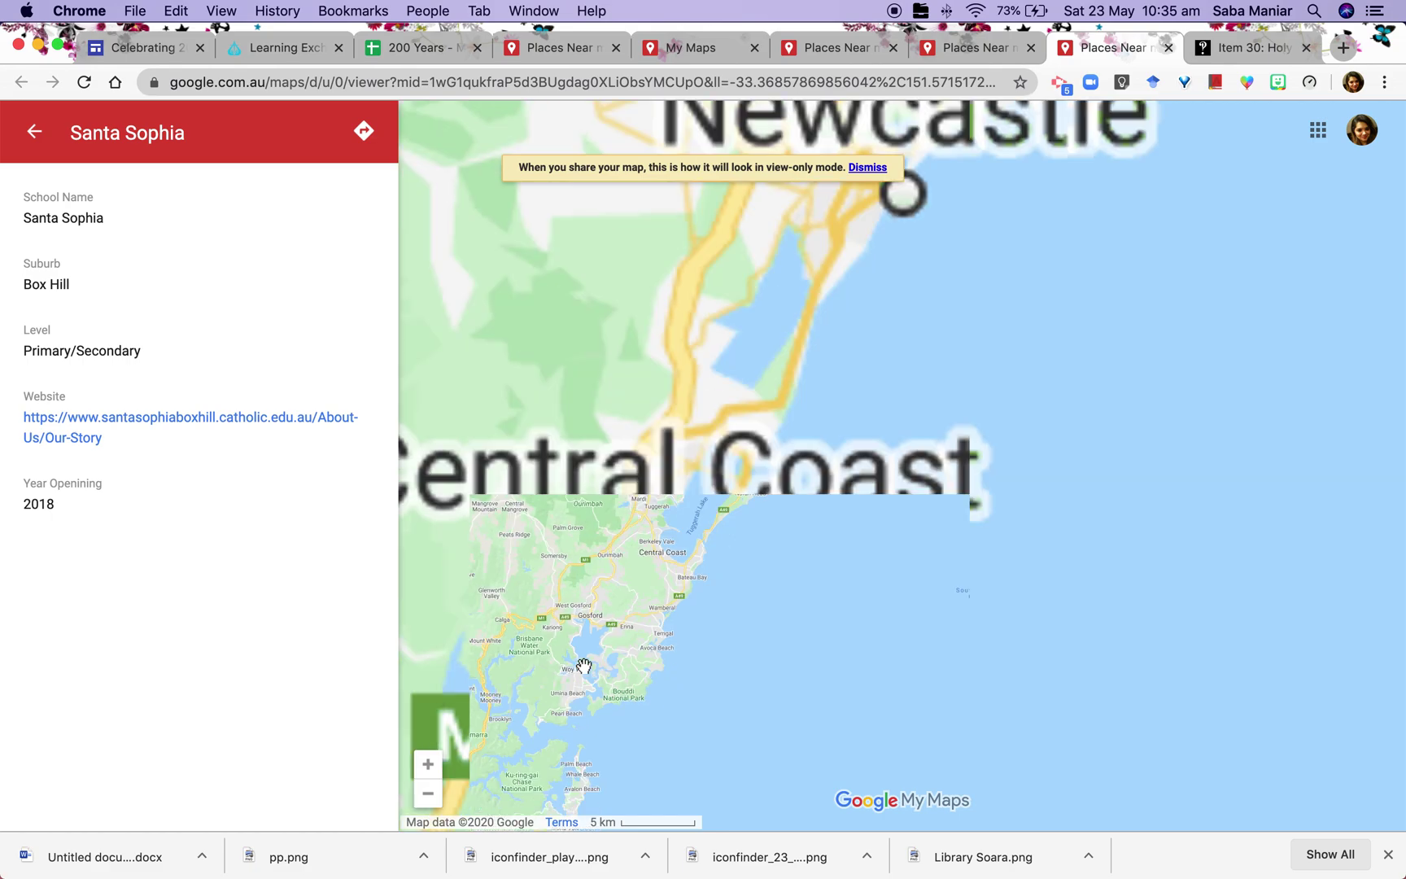
{"action": "scroll", "coordinate": [577, 690], "scroll_direction": "down", "scroll_amount": 1}
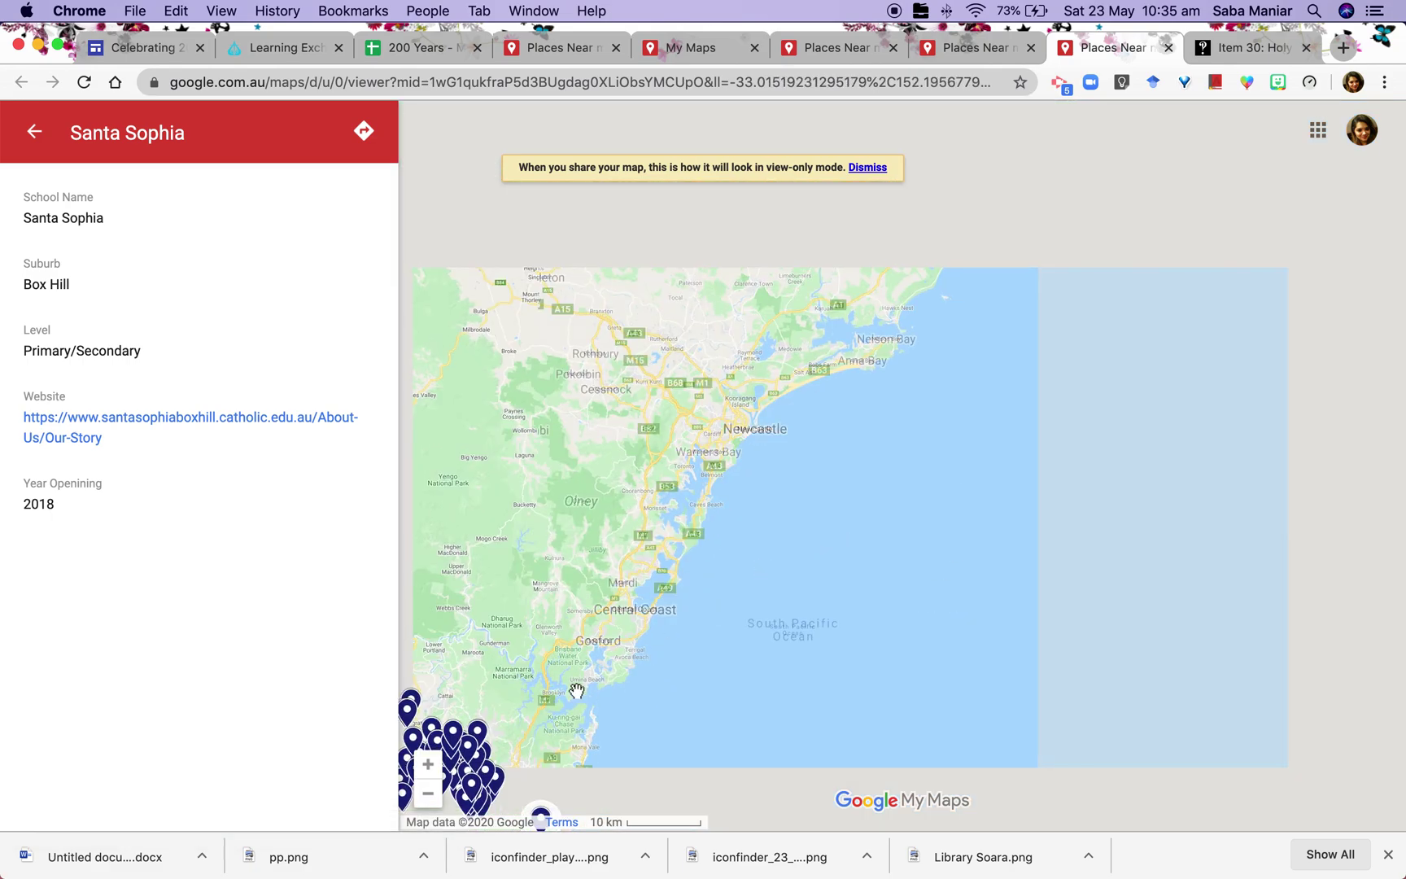
{"action": "left_click_drag", "start_coordinate": [577, 690], "coordinate": [798, 612]}
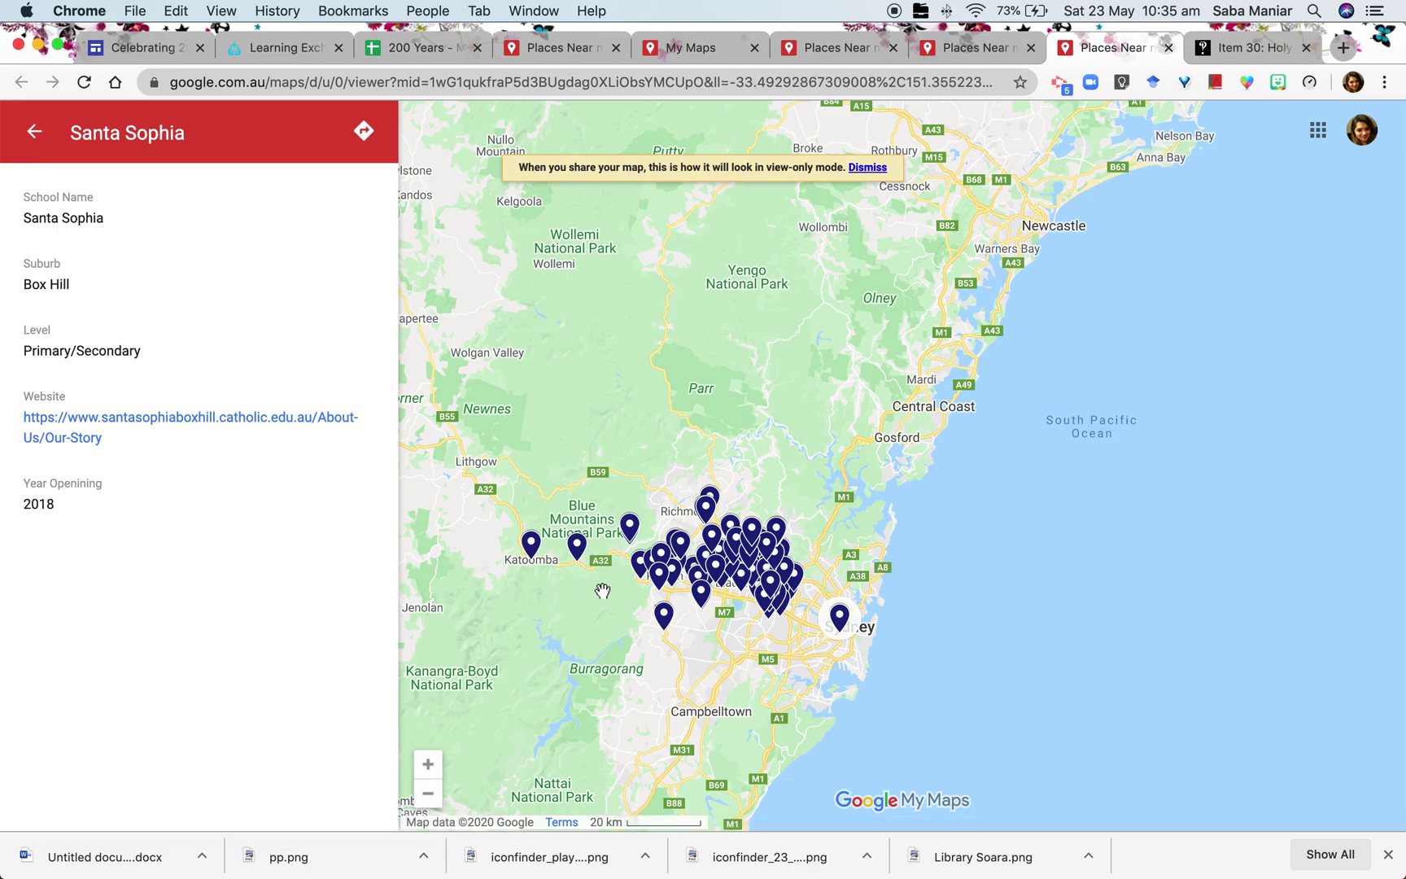
{"action": "scroll", "coordinate": [602, 591], "scroll_direction": "up", "scroll_amount": 4}
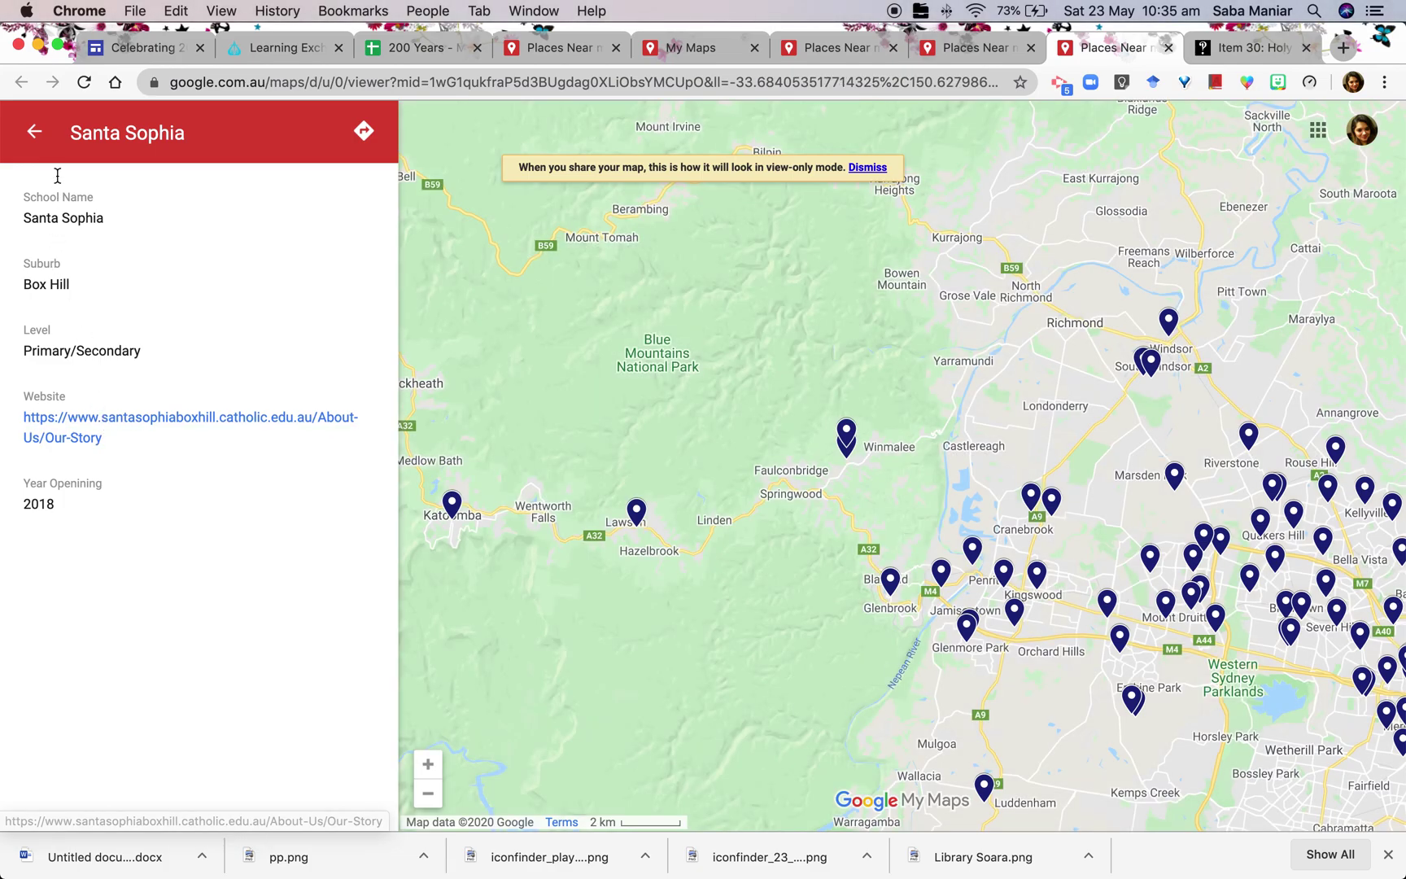
{"action": "left_click", "coordinate": [34, 131]}
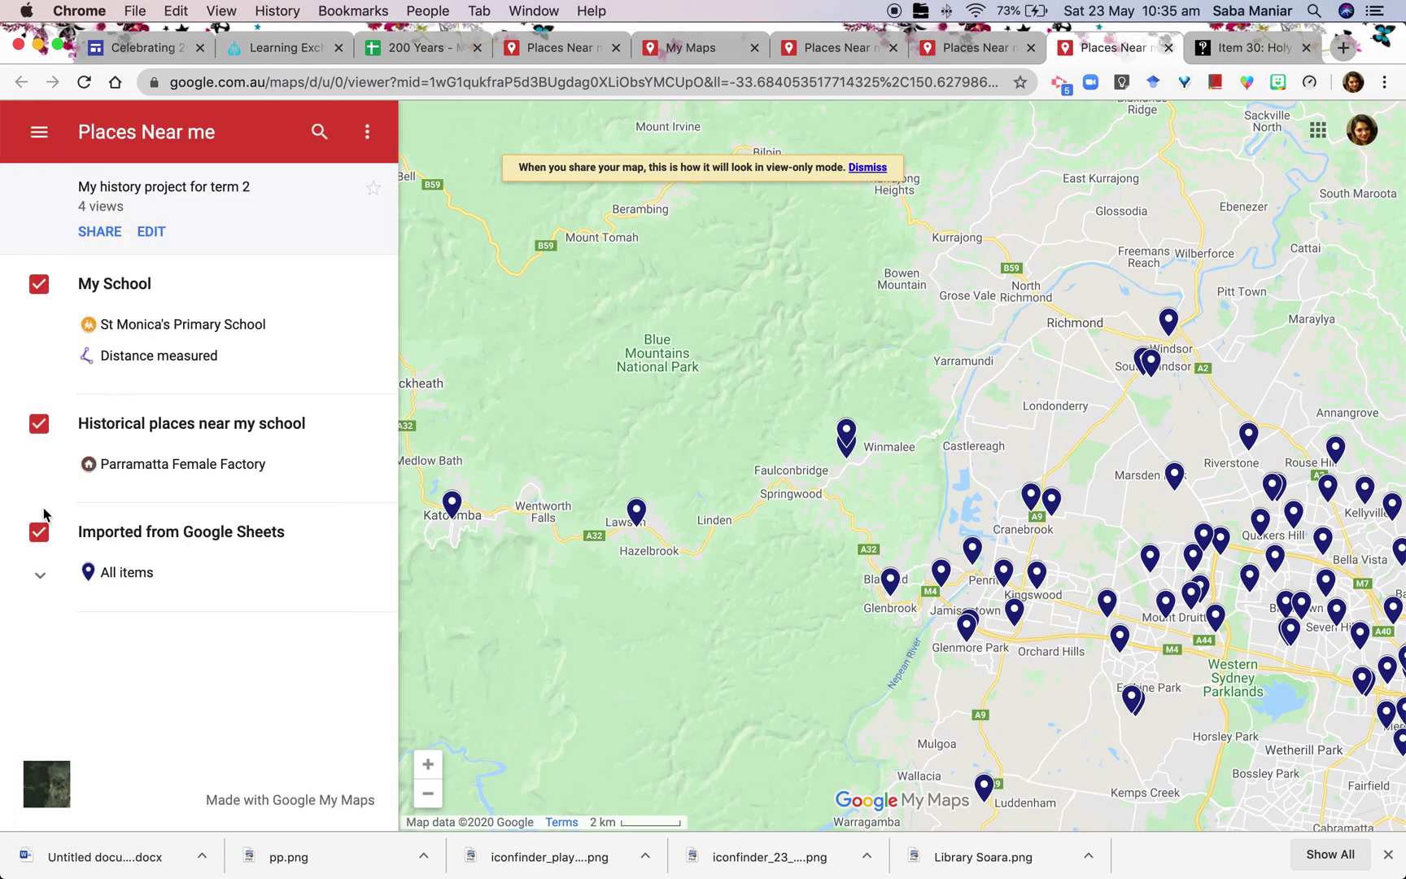
Toggle the visibility of the Historical places near my school layer and locate Parramatta Female Factory on the previewed map
{"action": "left_click", "coordinate": [147, 431]}
{"action": "left_click", "coordinate": [37, 429]}
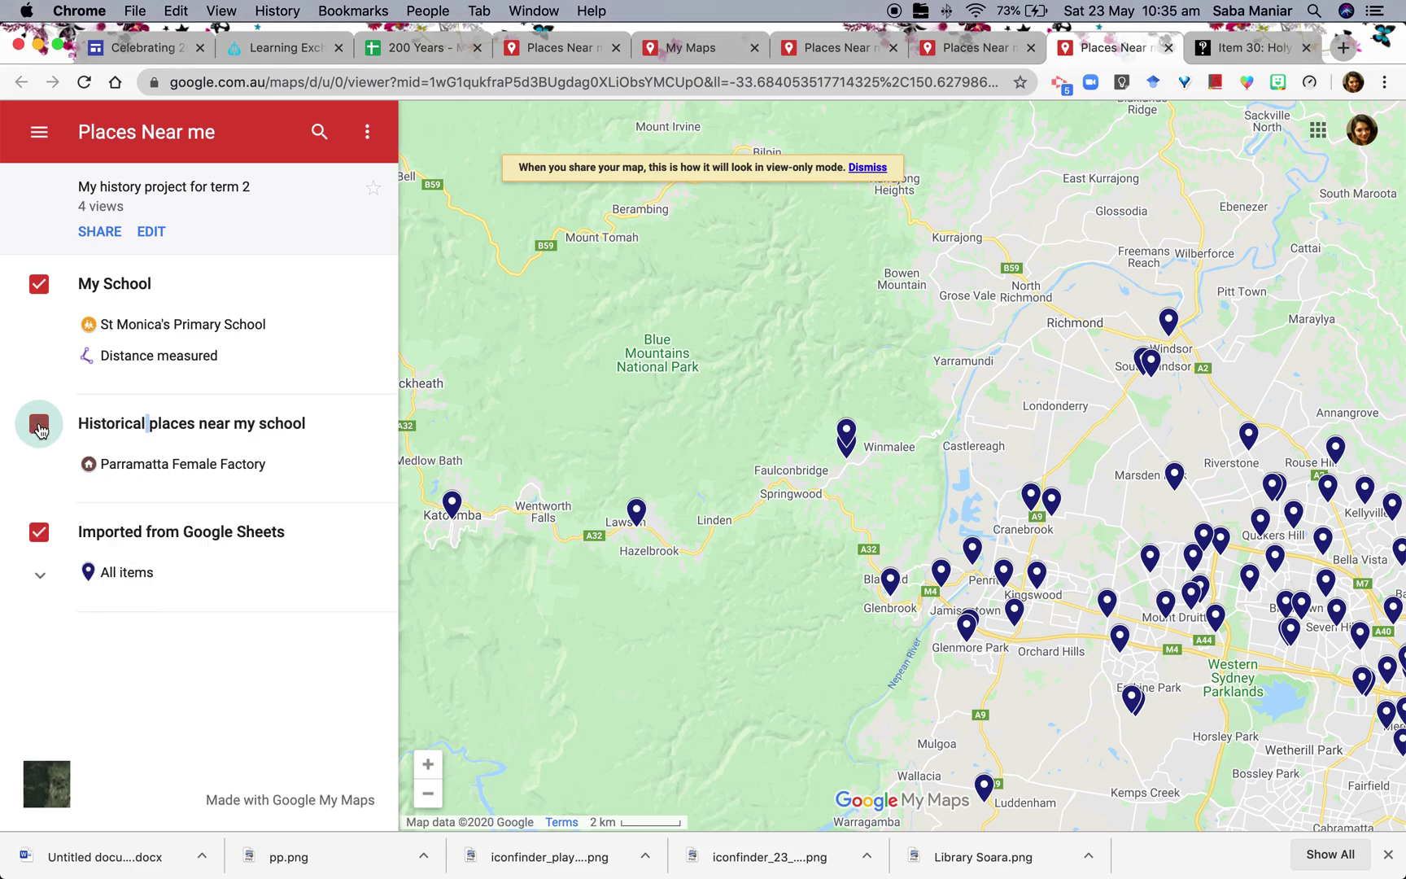
{"action": "left_click", "coordinate": [137, 466]}
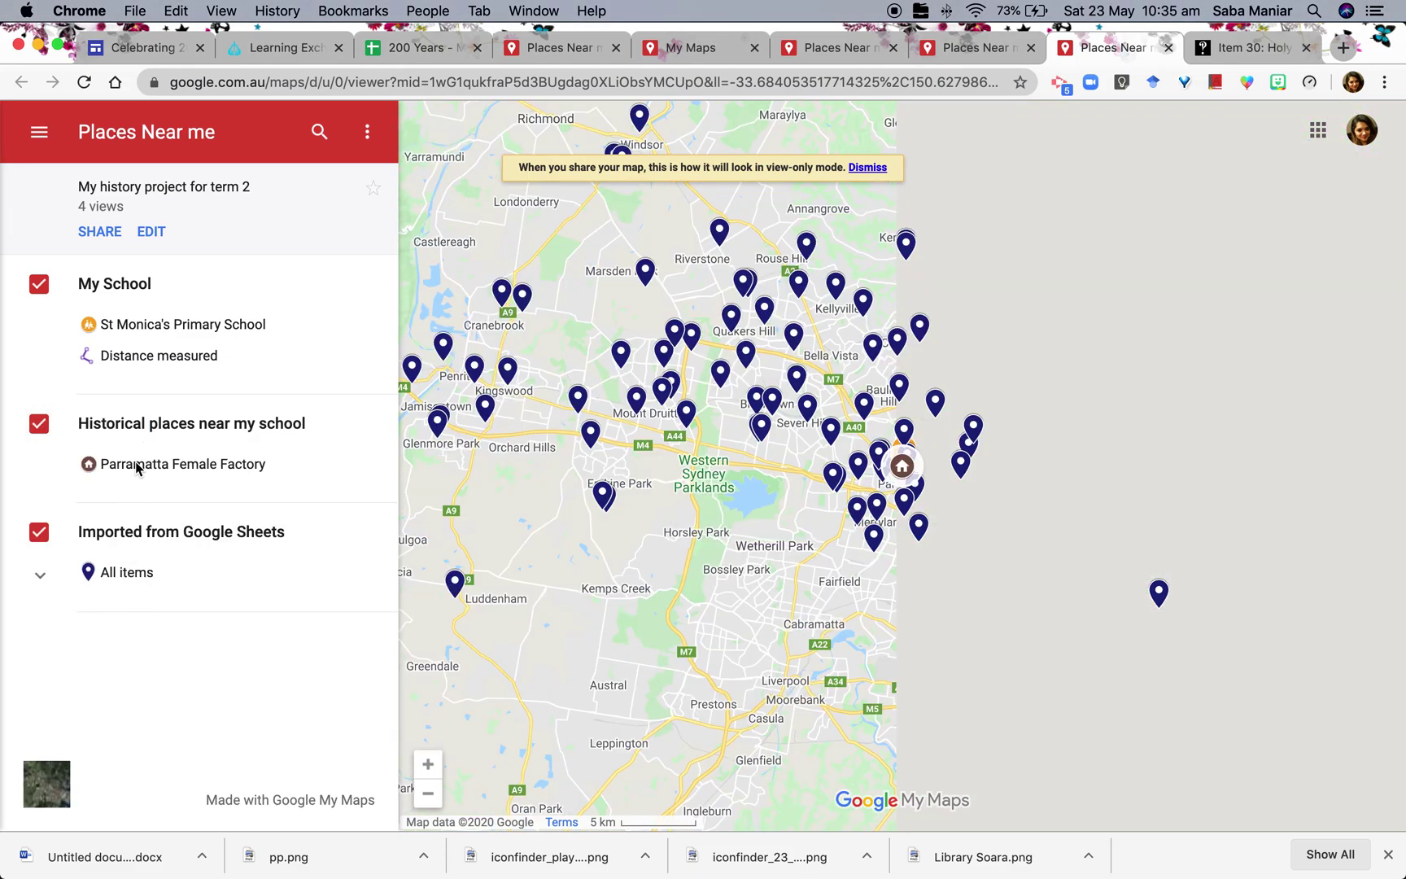